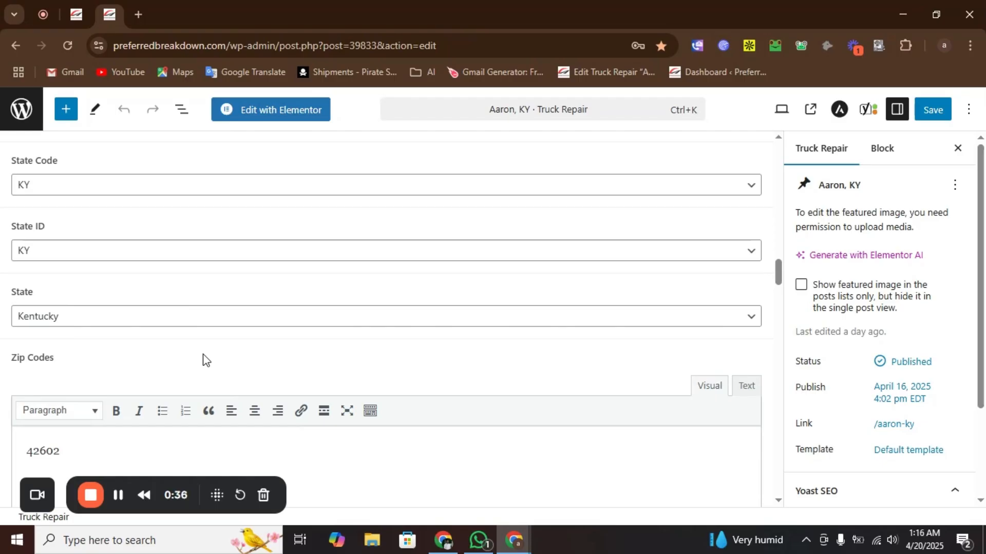
- Log in to the Preferred Breakdown WordPress admin with the prefilled credentials
{"action": "key", "text": "ctrl+t"}
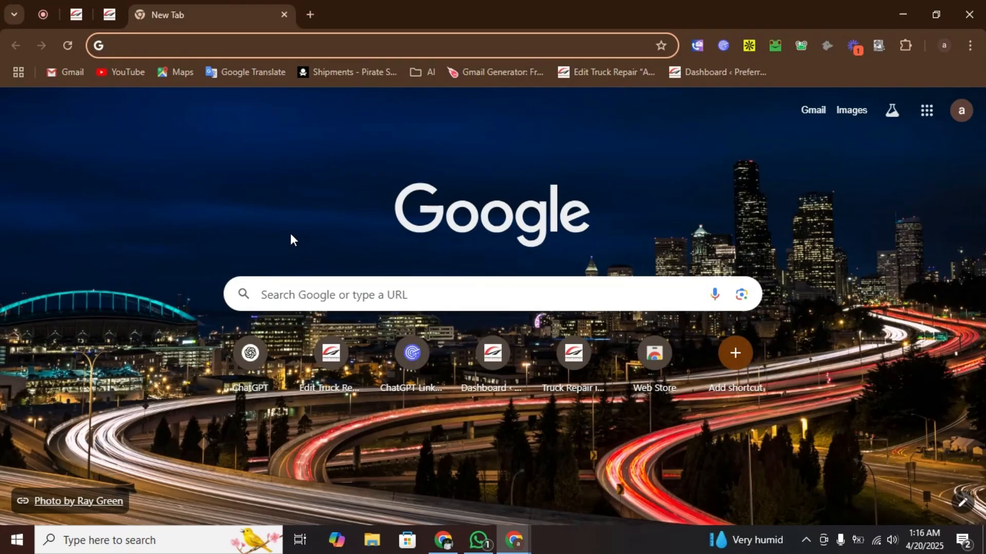
{"action": "left_click", "coordinate": [76, 15]}
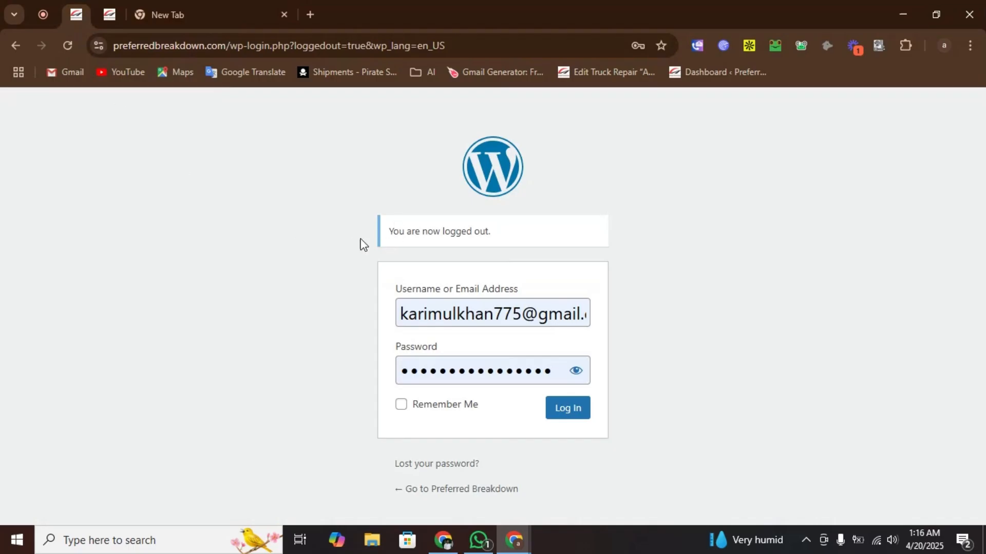
{"action": "left_click", "coordinate": [571, 411]}
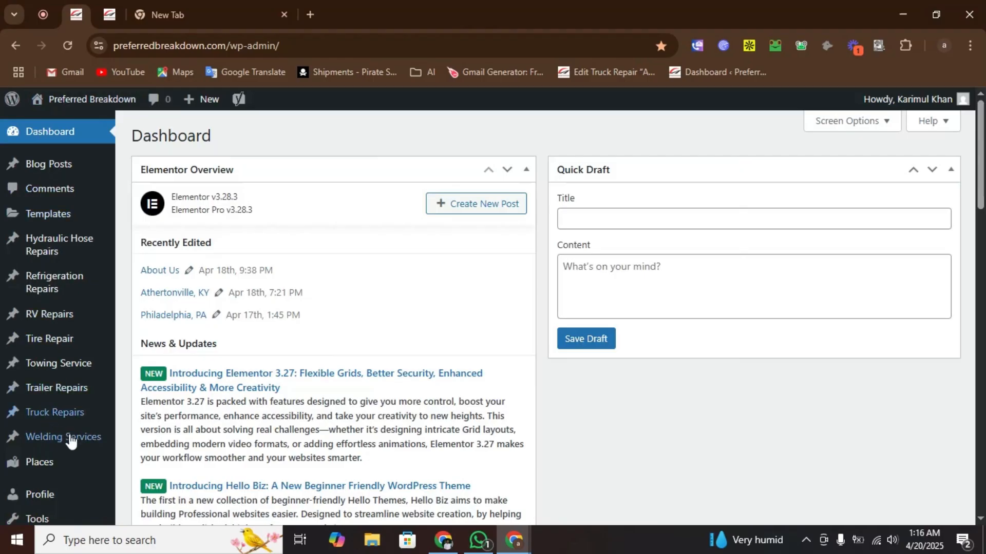
- Open the list of all truck repair posts from the dashboard
{"action": "scroll", "coordinate": [56, 360], "scroll_direction": "down", "scroll_amount": 4}
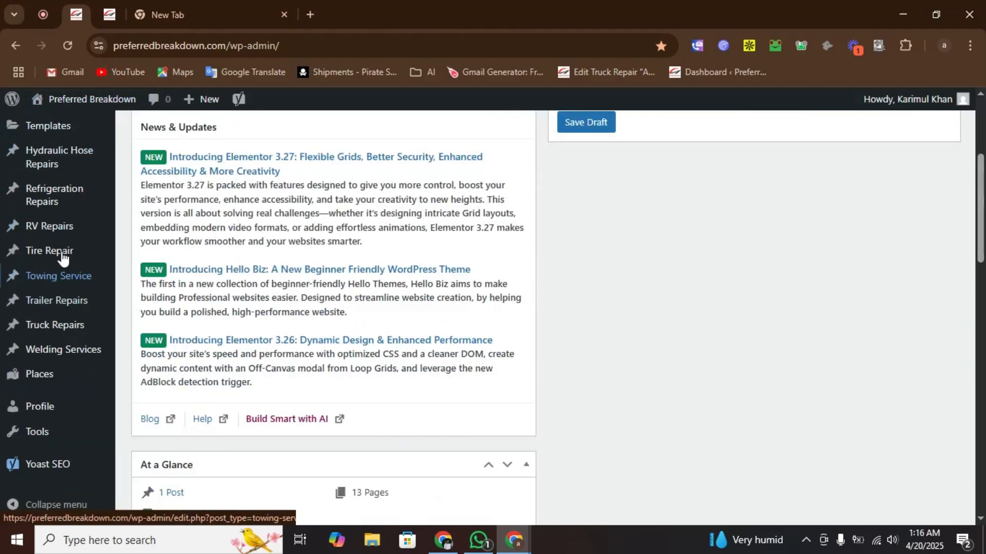
{"action": "left_click", "coordinate": [66, 331]}
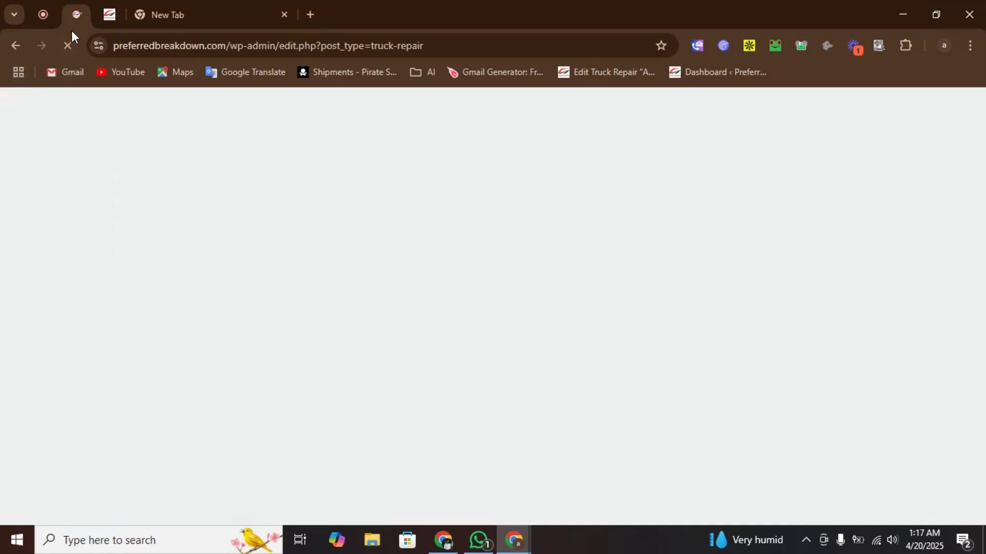
{"action": "left_click", "coordinate": [41, 14]}
{"action": "left_click", "coordinate": [76, 14]}
{"action": "left_click", "coordinate": [110, 14]}
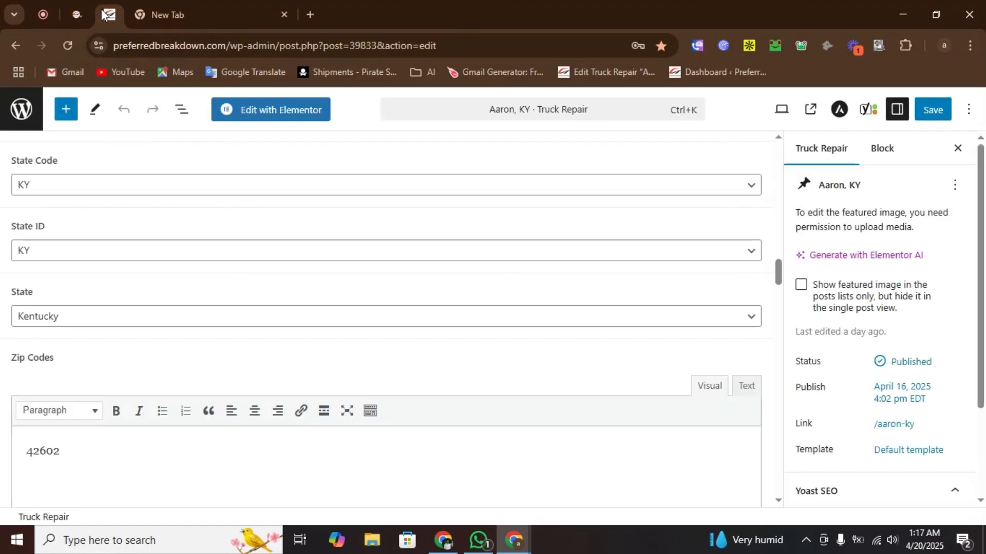
{"action": "left_click", "coordinate": [76, 15]}
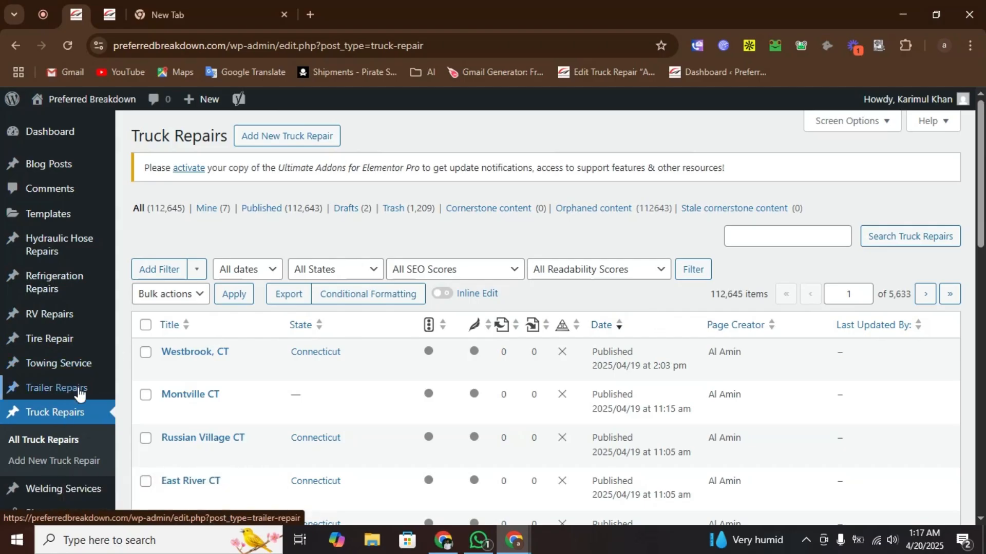
- Filter the truck repairs list by the state Arkansas
{"action": "scroll", "coordinate": [67, 360], "scroll_direction": "down", "scroll_amount": 3}
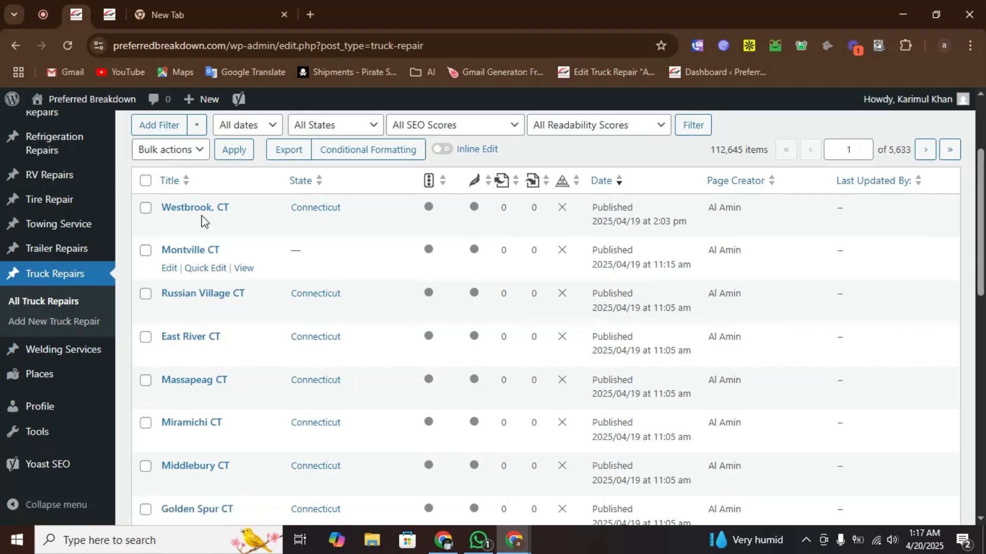
{"action": "scroll", "coordinate": [758, 288], "scroll_direction": "up", "scroll_amount": 3}
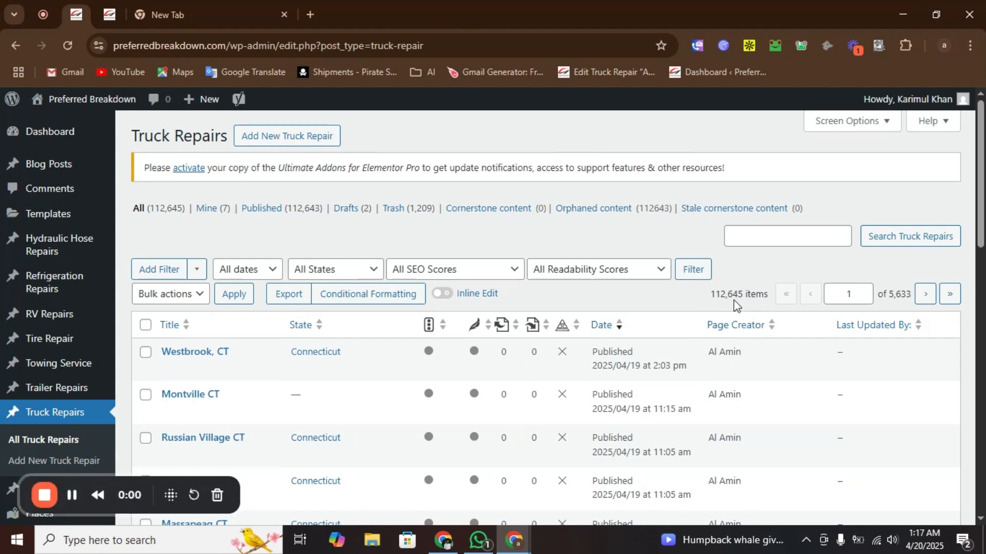
{"action": "scroll", "coordinate": [374, 360], "scroll_direction": "down", "scroll_amount": 3}
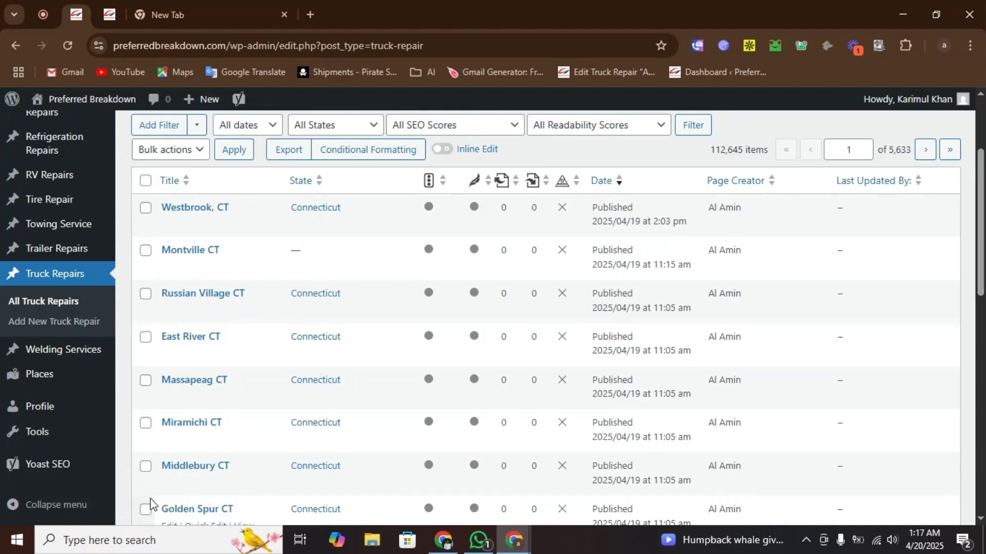
{"action": "mouse_move", "coordinate": [101, 505]}
{"action": "scroll", "coordinate": [260, 313], "scroll_direction": "up", "scroll_amount": 3}
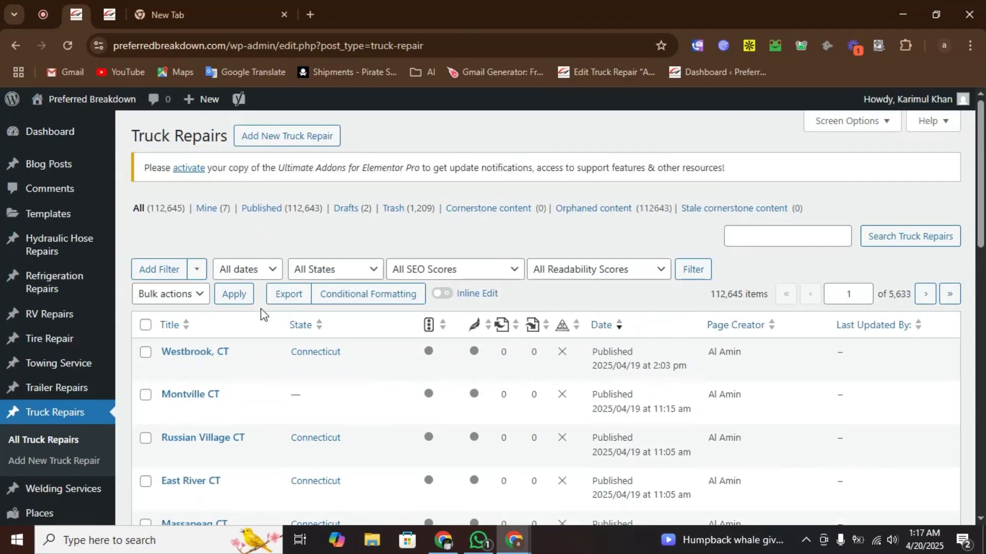
{"action": "left_click", "coordinate": [335, 276]}
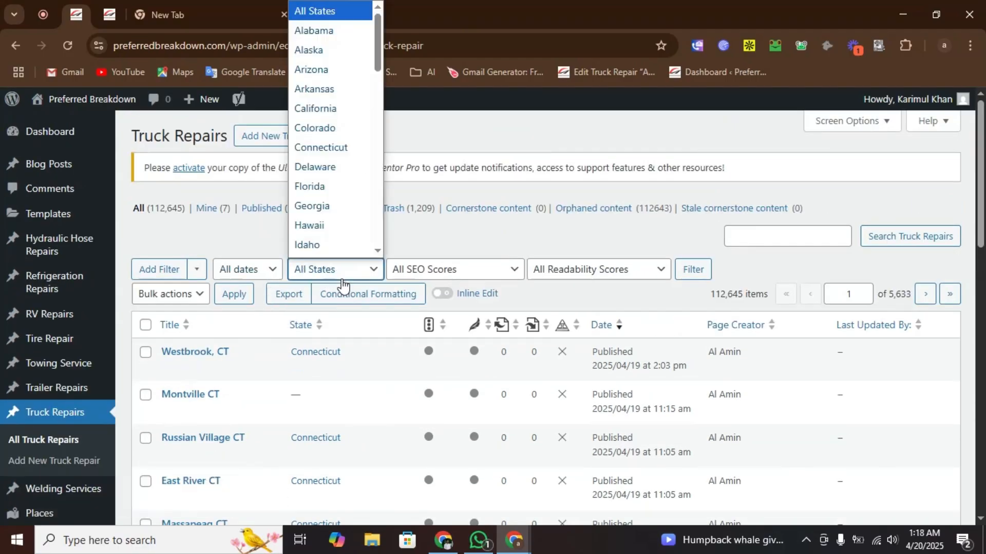
{"action": "left_click", "coordinate": [331, 92]}
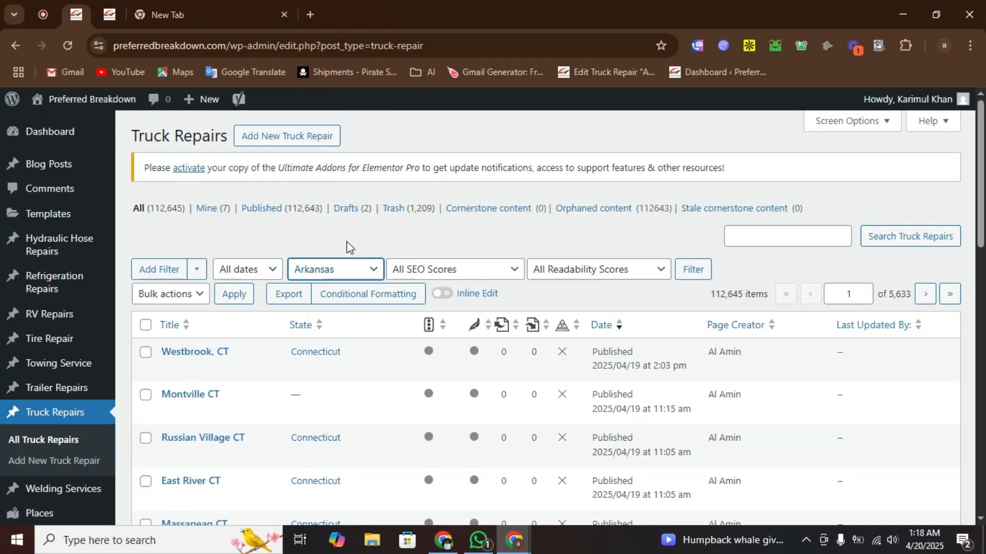
{"action": "left_click", "coordinate": [693, 272]}
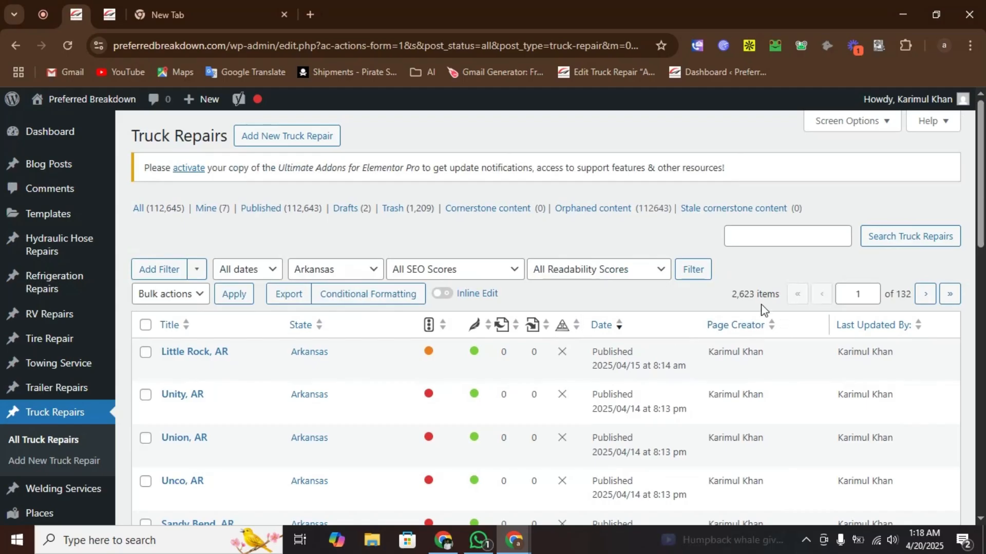
- Review the filtered Arkansas posts, checking the item count, readability scores, page creators and last-updated entries
{"action": "left_click_drag", "start_coordinate": [754, 294], "coordinate": [743, 294]}
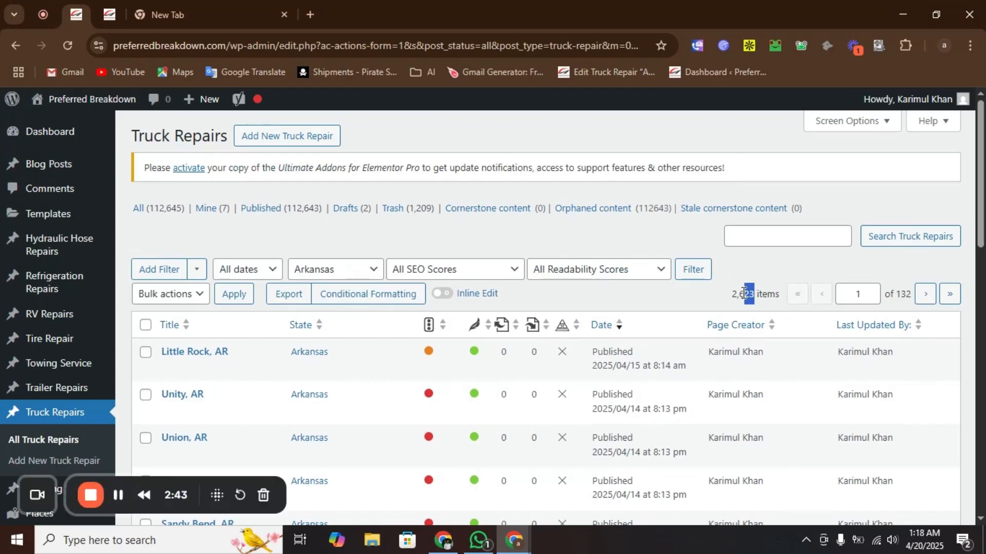
{"action": "left_click", "coordinate": [751, 293]}
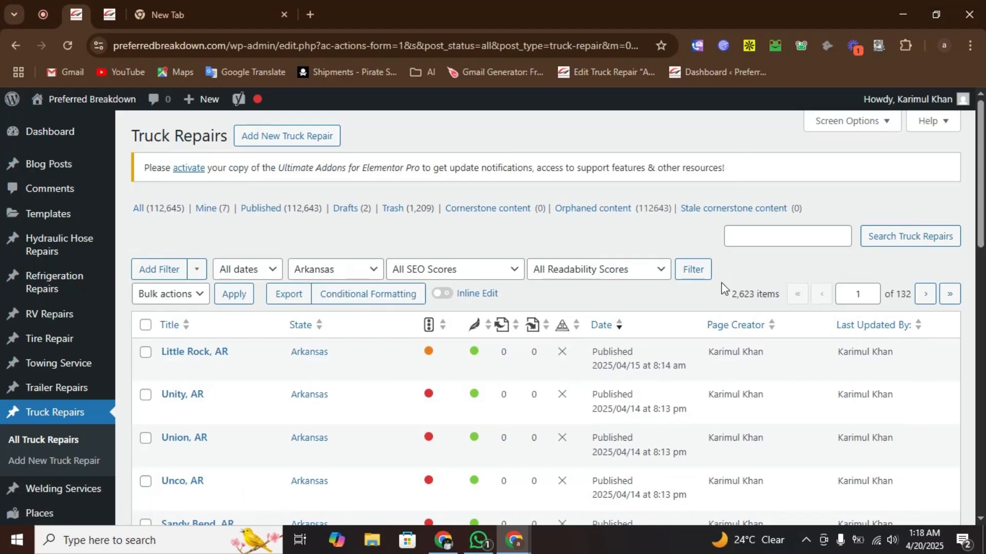
{"action": "scroll", "coordinate": [722, 282], "scroll_direction": "down", "scroll_amount": 3}
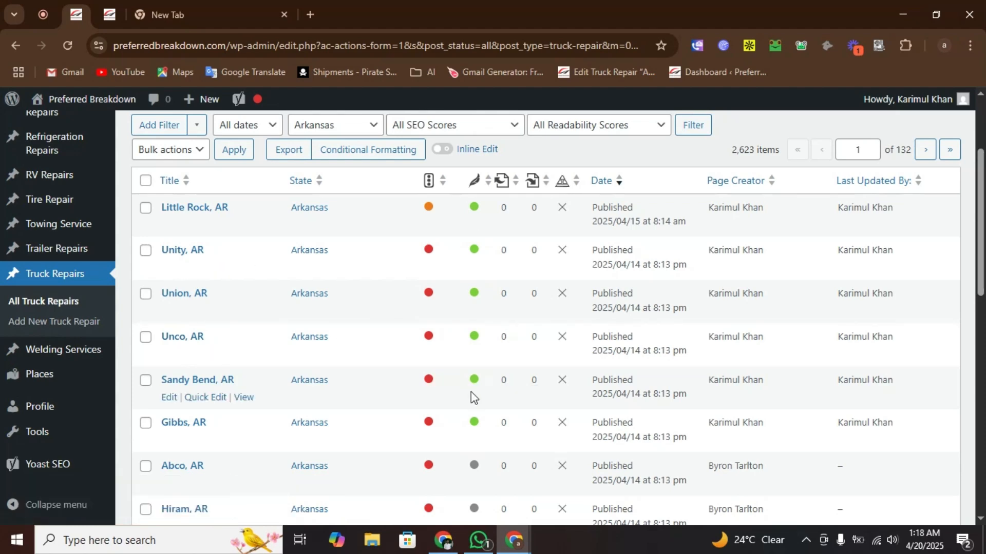
{"action": "scroll", "coordinate": [467, 379], "scroll_direction": "down", "scroll_amount": 3}
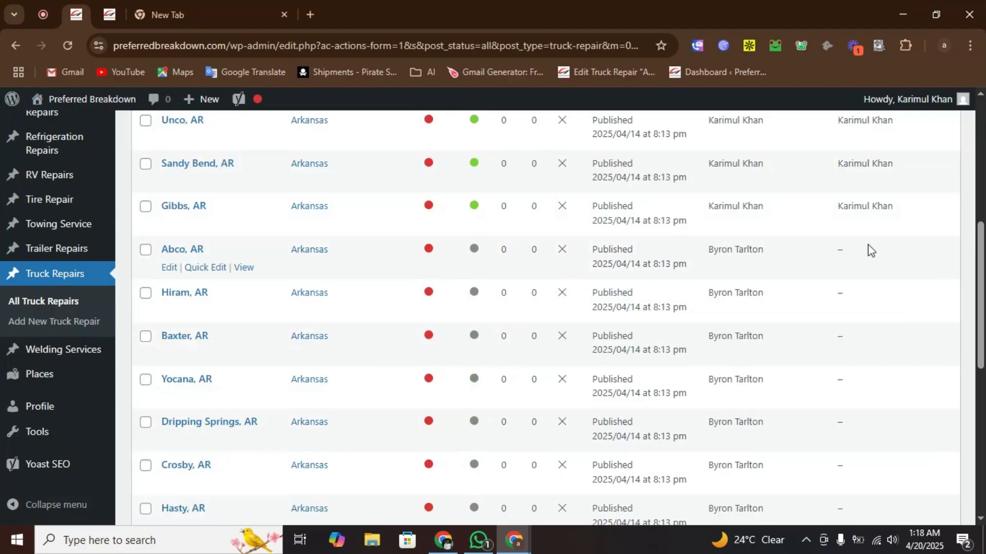
{"action": "scroll", "coordinate": [806, 310], "scroll_direction": "up", "scroll_amount": 3}
{"action": "left_click_drag", "start_coordinate": [842, 355], "coordinate": [926, 352]}
{"action": "scroll", "coordinate": [779, 389], "scroll_direction": "down", "scroll_amount": 3}
{"action": "left_click", "coordinate": [794, 283]}
{"action": "scroll", "coordinate": [303, 297], "scroll_direction": "up", "scroll_amount": 5}
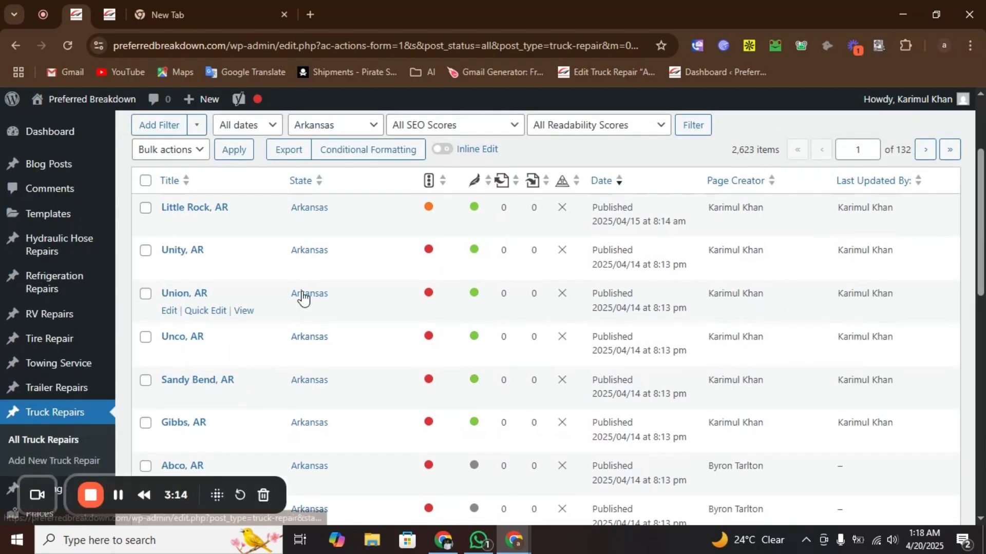
{"action": "scroll", "coordinate": [303, 297], "scroll_direction": "down", "scroll_amount": 3}
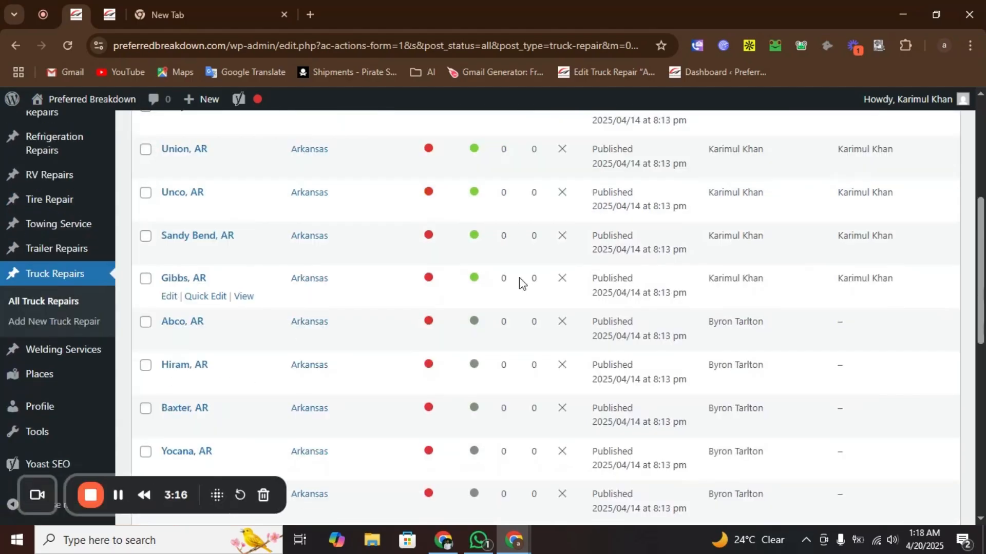
{"action": "scroll", "coordinate": [481, 284], "scroll_direction": "up", "scroll_amount": 5}
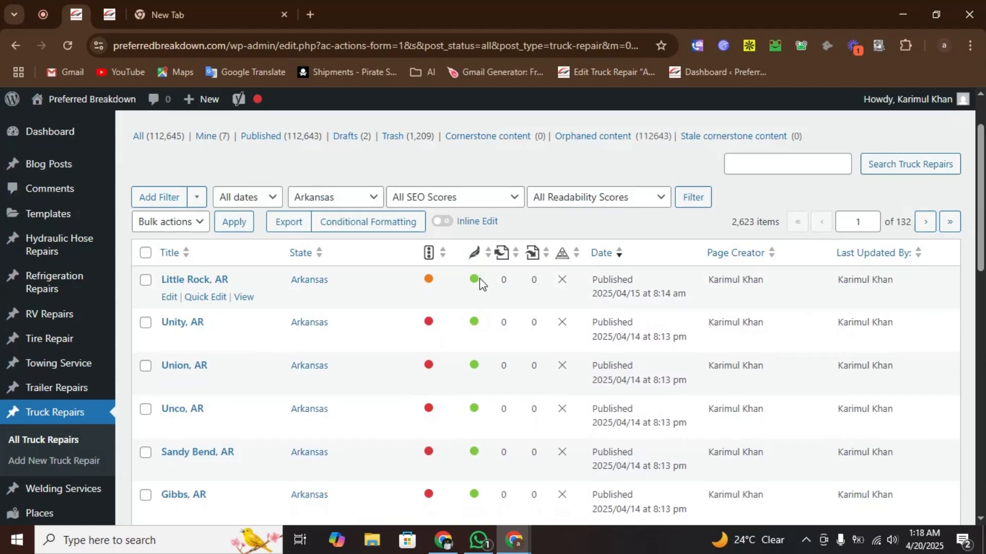
{"action": "scroll", "coordinate": [483, 282], "scroll_direction": "down", "scroll_amount": 10}
{"action": "scroll", "coordinate": [480, 272], "scroll_direction": "down", "scroll_amount": 4}
{"action": "scroll", "coordinate": [516, 271], "scroll_direction": "up", "scroll_amount": 5}
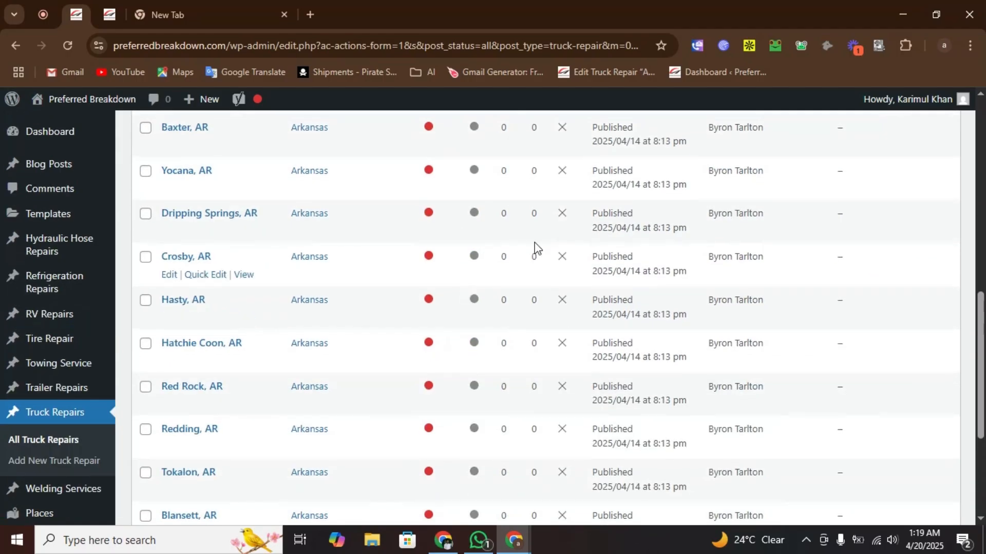
{"action": "scroll", "coordinate": [514, 313], "scroll_direction": "up", "scroll_amount": 3}
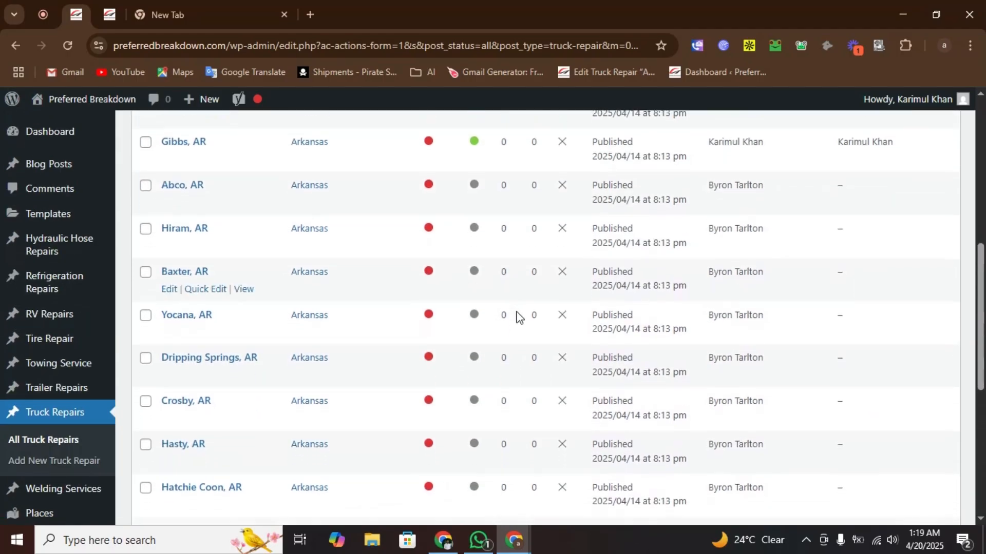
{"action": "scroll", "coordinate": [528, 318], "scroll_direction": "up", "scroll_amount": 8}
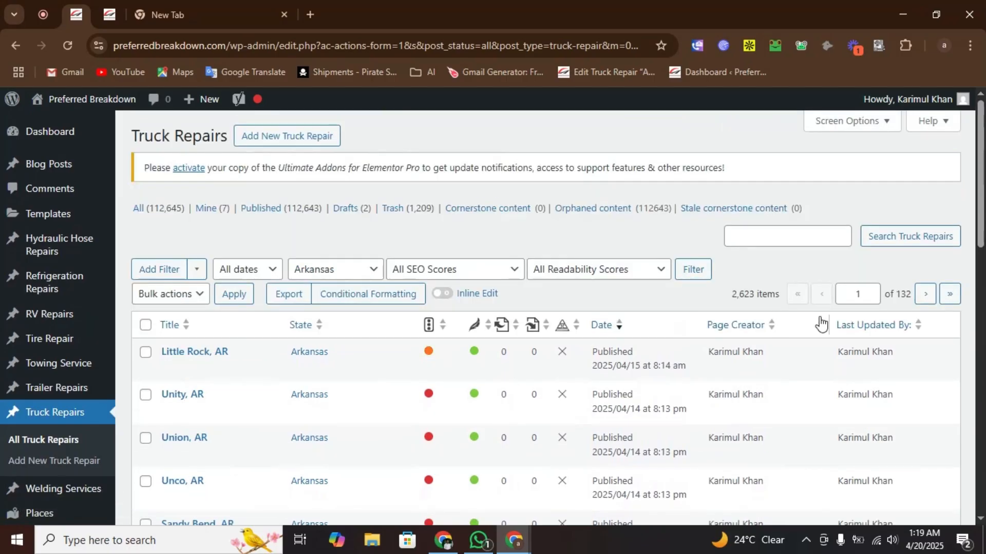
- Check the number of result pages and the current page number of the Arkansas list
{"action": "left_click_drag", "start_coordinate": [895, 294], "coordinate": [910, 294]}
{"action": "left_click", "coordinate": [909, 294]}
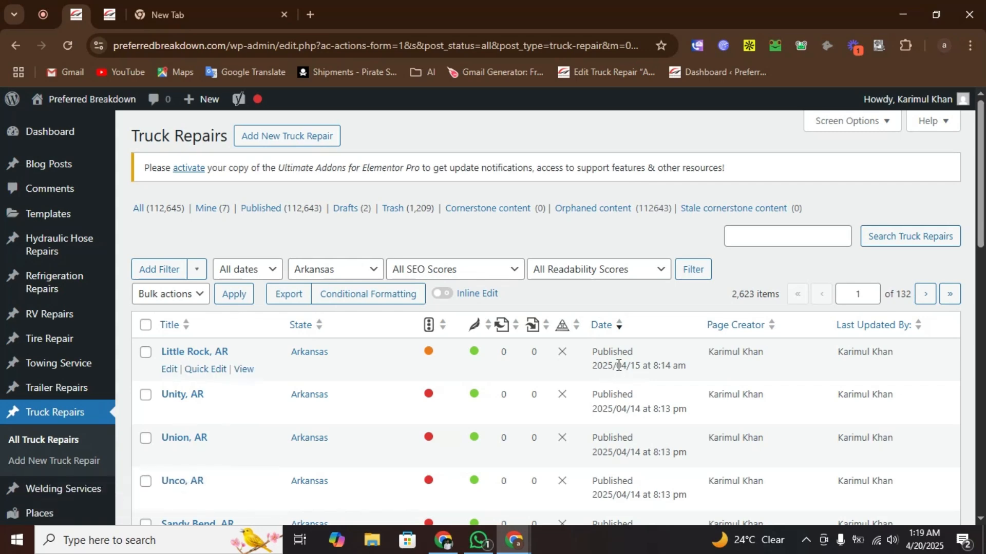
{"action": "left_click", "coordinate": [859, 295]}
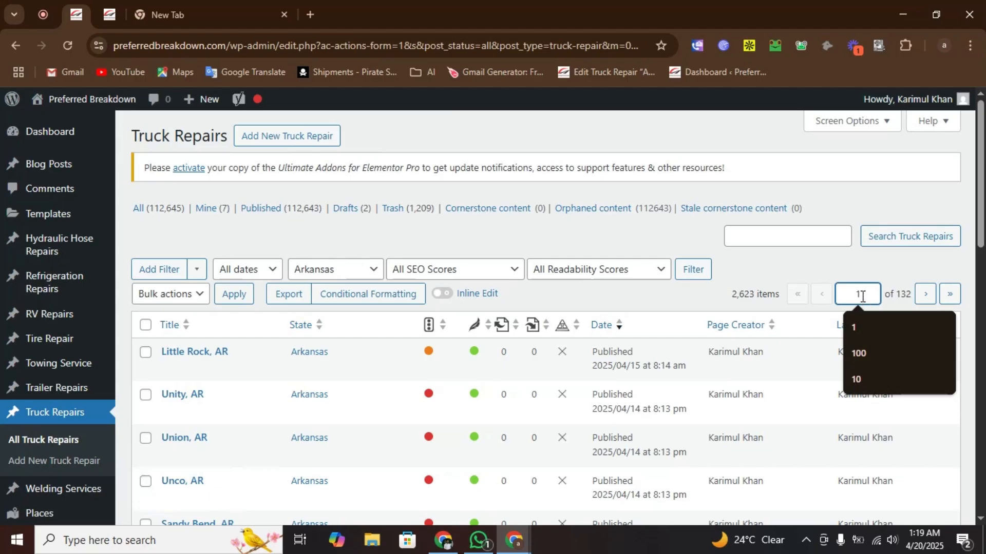
{"action": "left_click", "coordinate": [835, 266]}
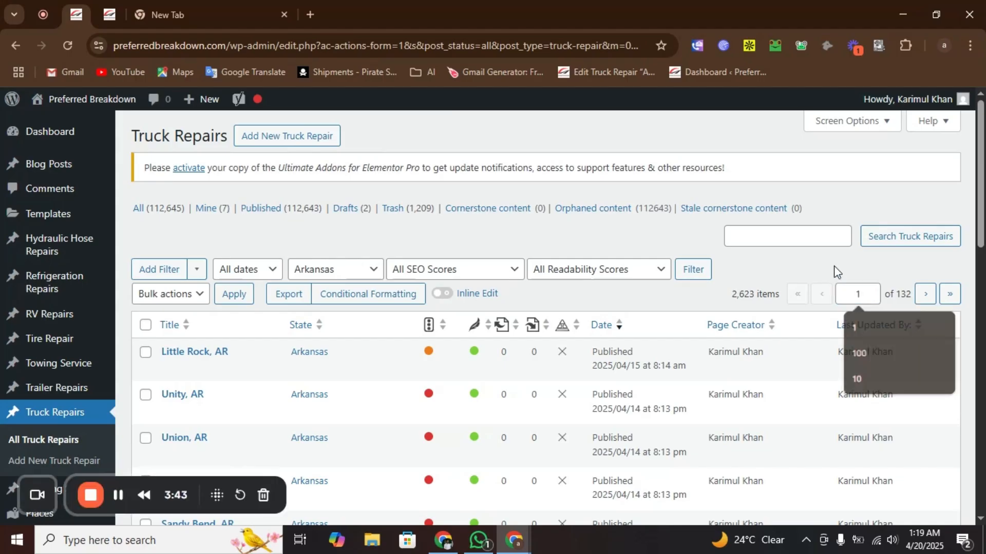
{"action": "left_click", "coordinate": [861, 297]}
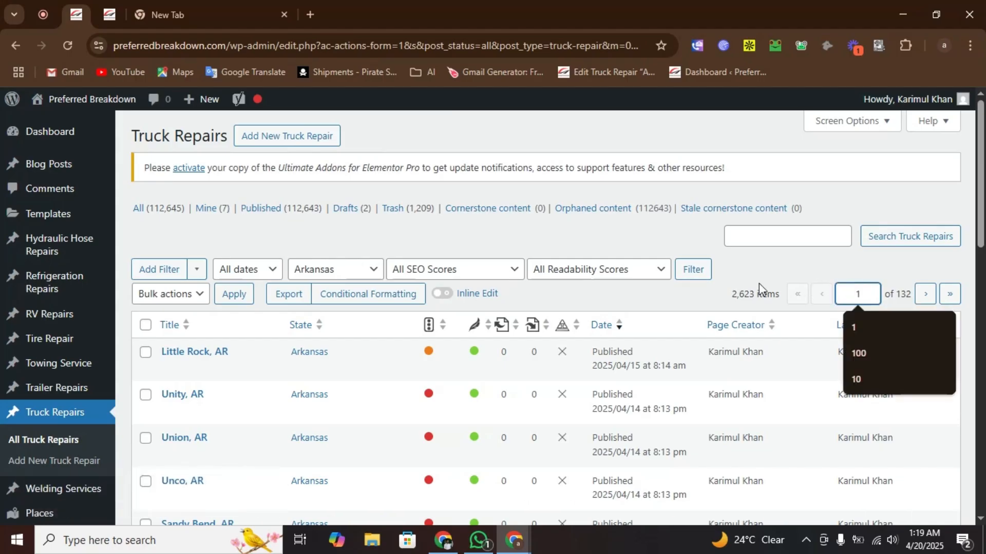
- Open the Abco, AR truck repair post for editing in a new browser tab and close the empty tab
{"action": "scroll", "coordinate": [325, 340], "scroll_direction": "down", "scroll_amount": 5}
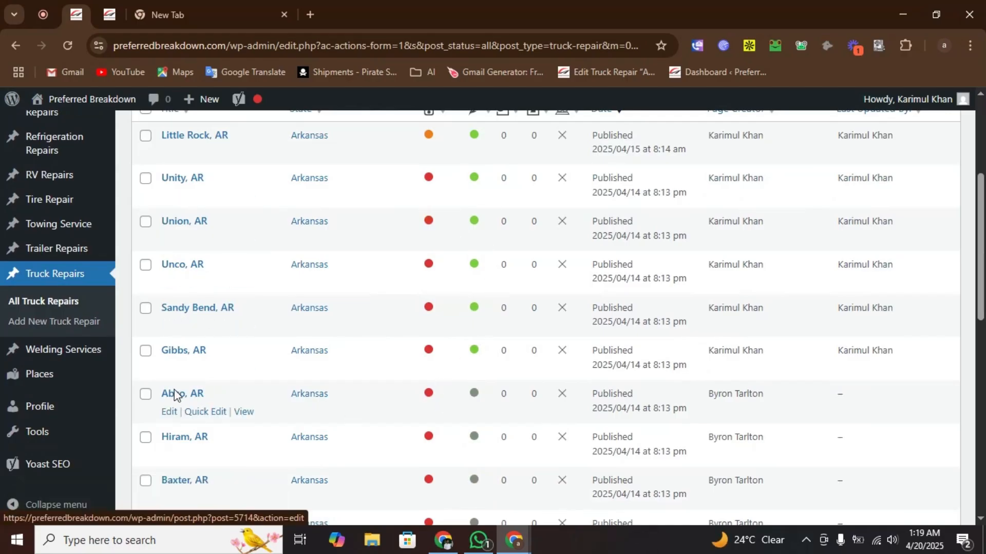
{"action": "left_click", "coordinate": [188, 398]}
{"action": "right_click", "coordinate": [188, 398]}
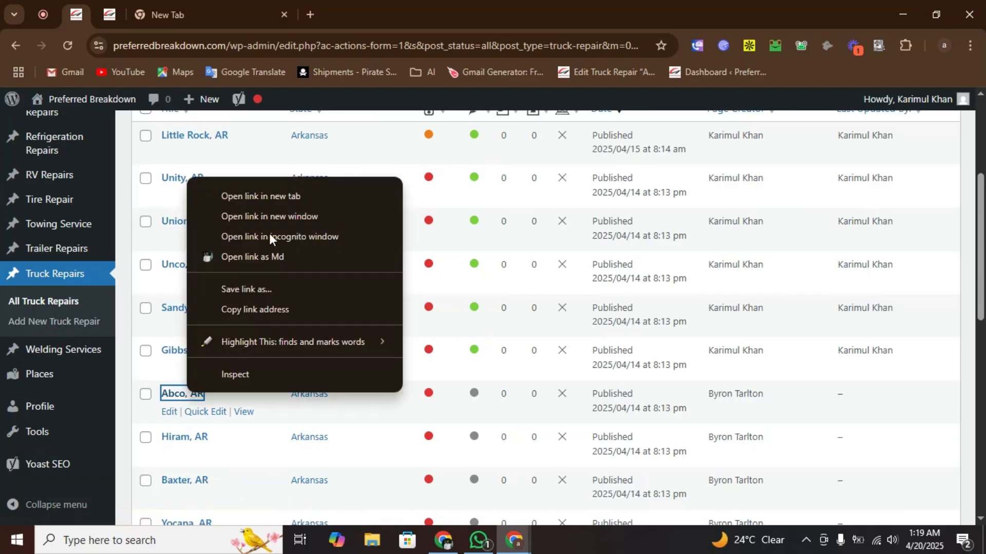
{"action": "left_click", "coordinate": [282, 196]}
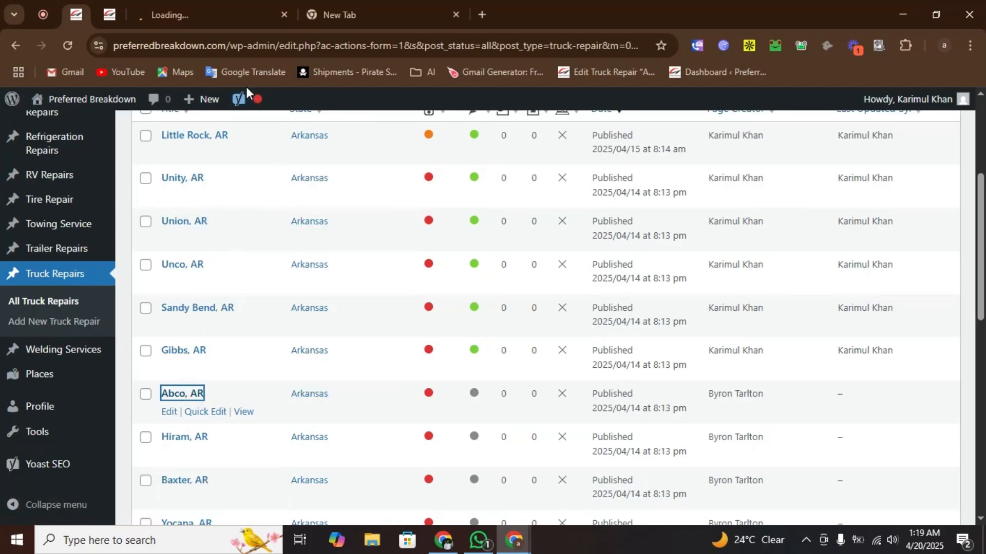
{"action": "left_click", "coordinate": [199, 11]}
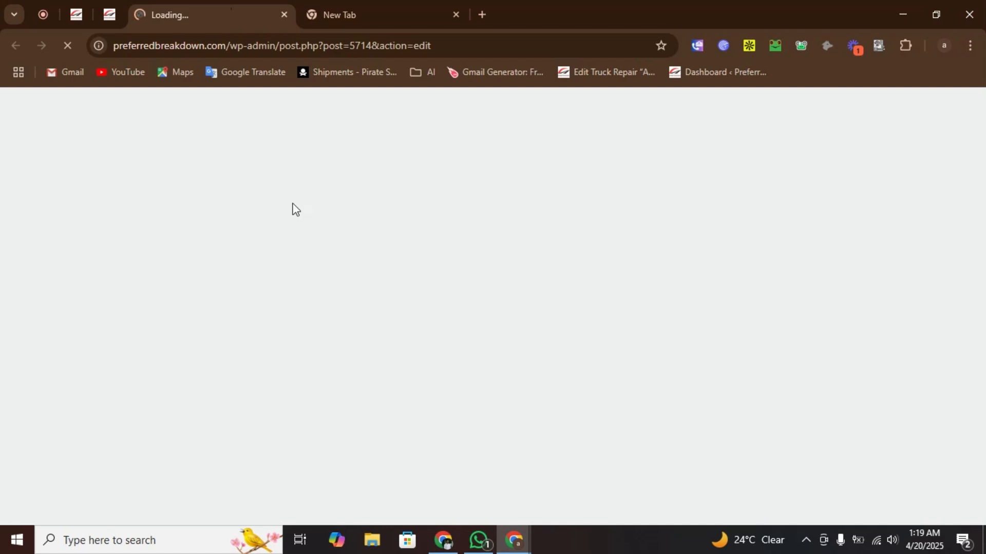
{"action": "left_click", "coordinate": [456, 15]}
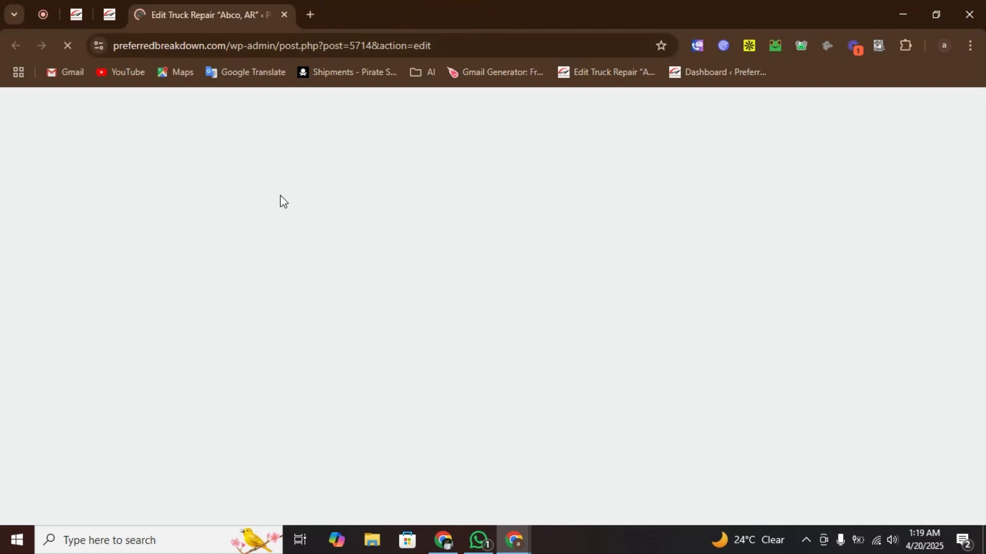
{"action": "left_click", "coordinate": [107, 13]}
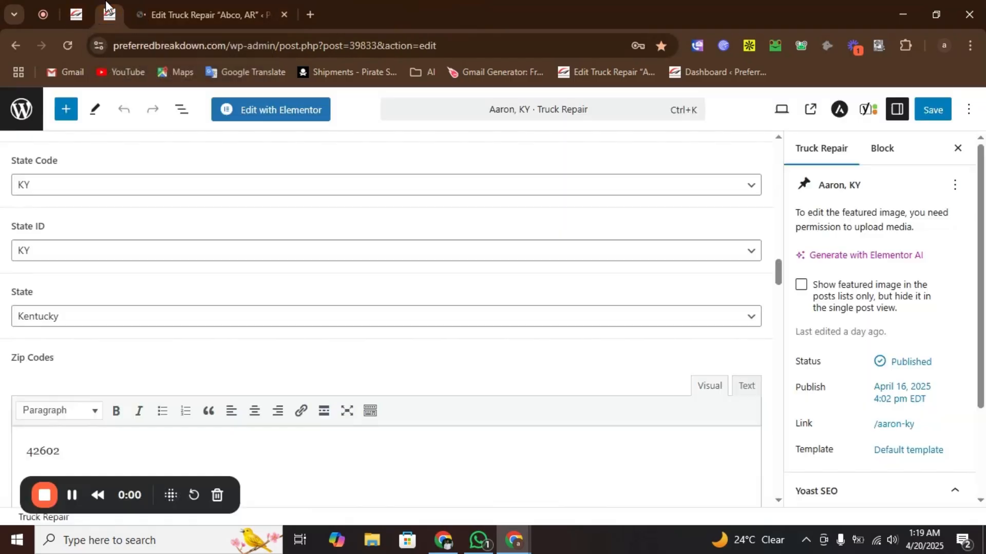
{"action": "left_click", "coordinate": [189, 2]}
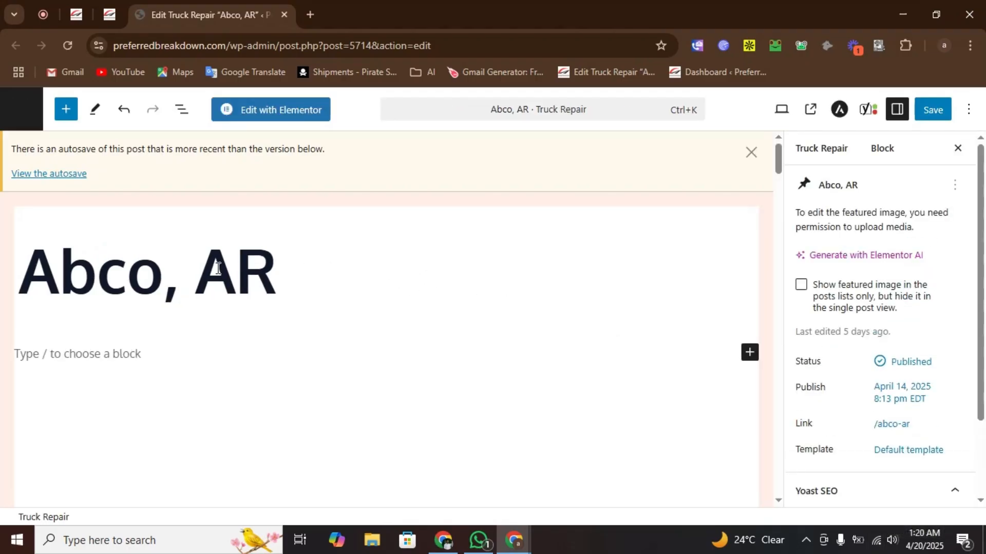
- Check the Abco, AR post title against its entry in the truck repairs list
{"action": "left_click_drag", "start_coordinate": [21, 274], "coordinate": [261, 266]}
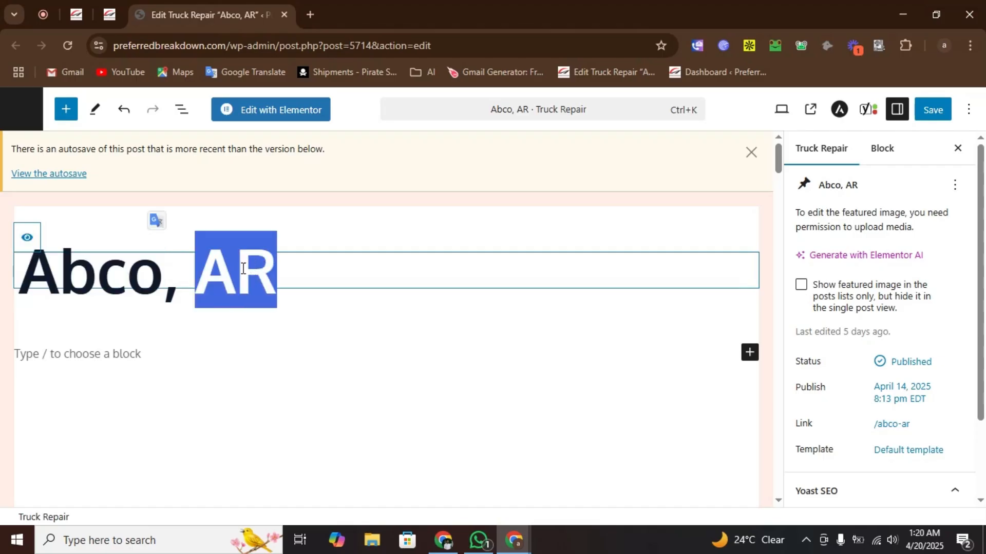
{"action": "left_click", "coordinate": [120, 16]}
{"action": "left_click", "coordinate": [77, 16]}
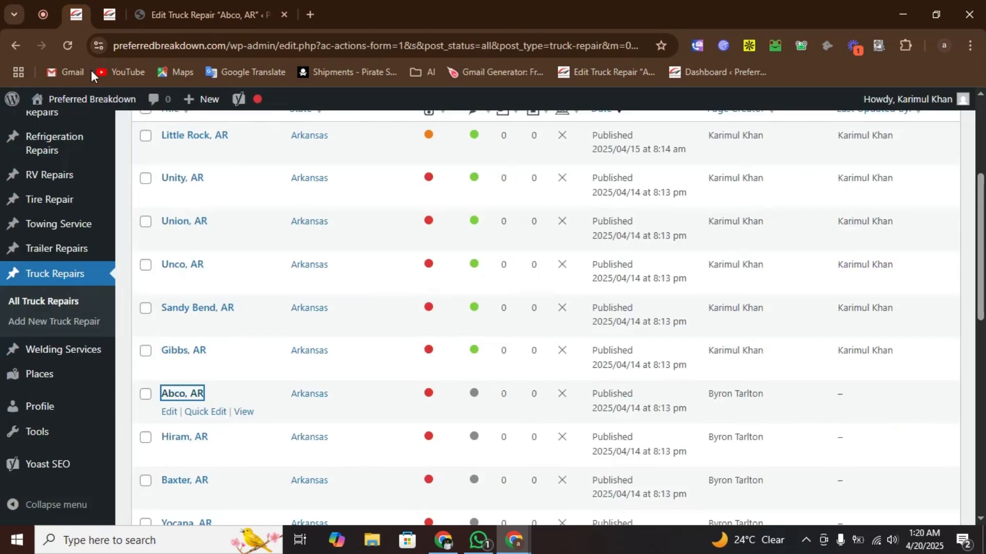
{"action": "left_click", "coordinate": [181, 395]}
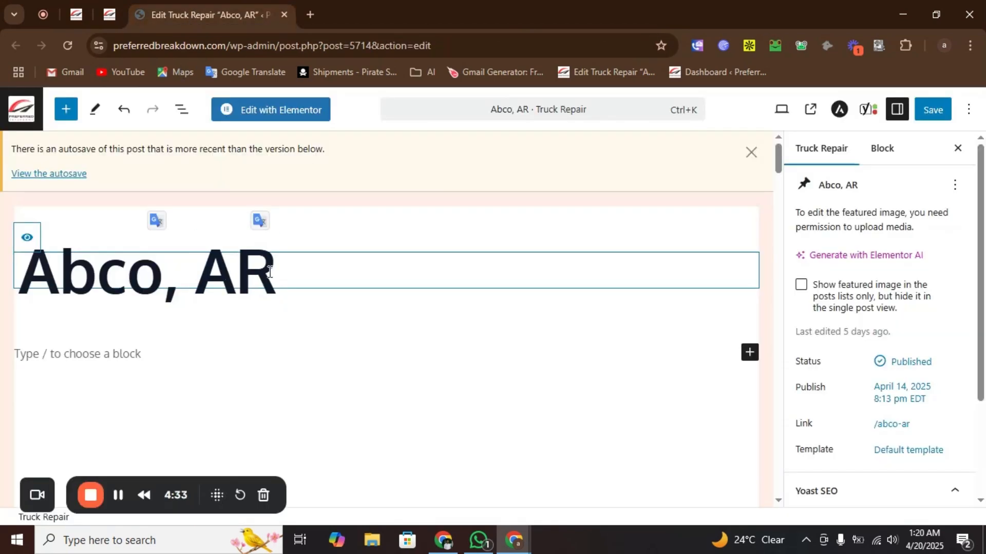
{"action": "left_click_drag", "start_coordinate": [277, 272], "coordinate": [36, 273]}
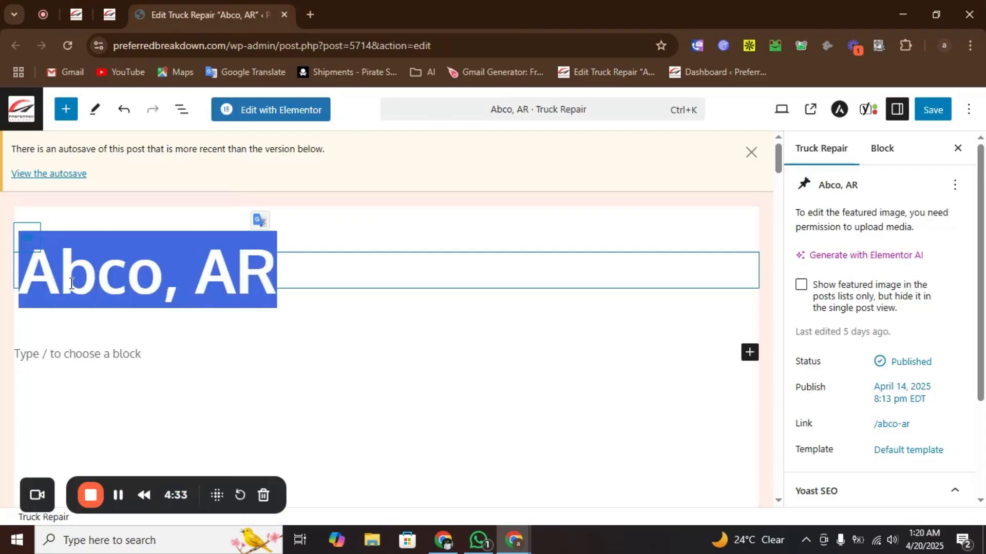
{"action": "left_click", "coordinate": [46, 278]}
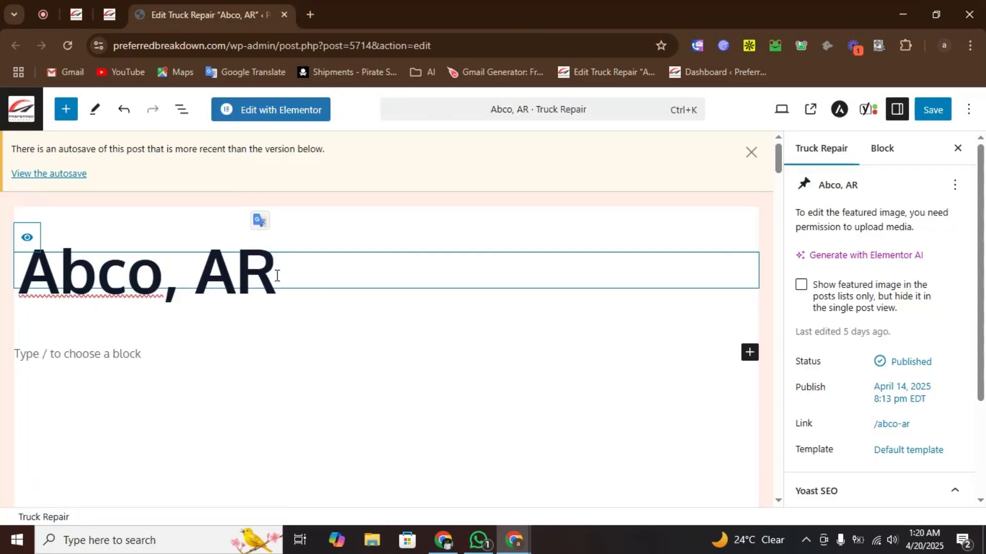
{"action": "scroll", "coordinate": [277, 282], "scroll_direction": "down", "scroll_amount": 4}
{"action": "scroll", "coordinate": [278, 282], "scroll_direction": "up", "scroll_amount": 4}
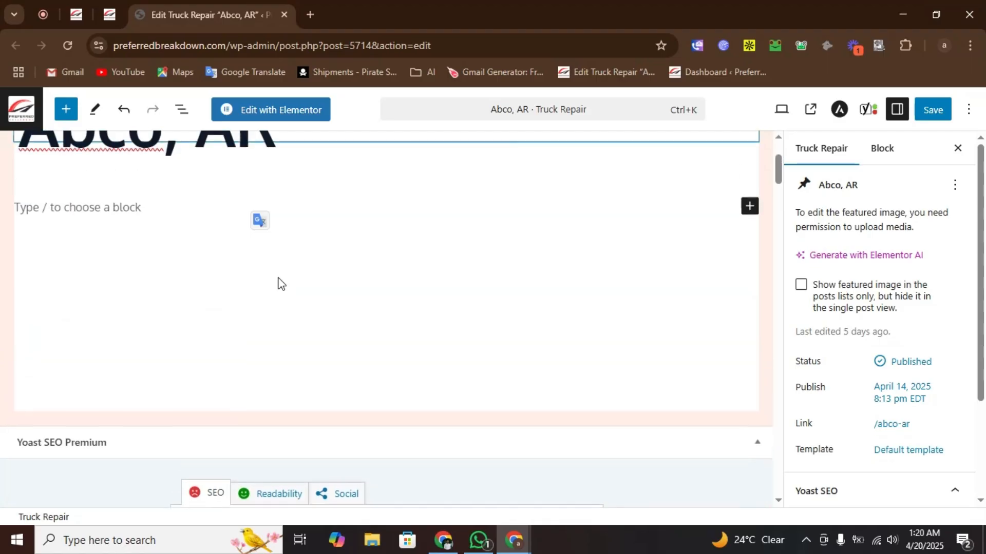
{"action": "scroll", "coordinate": [280, 283], "scroll_direction": "down", "scroll_amount": 4}
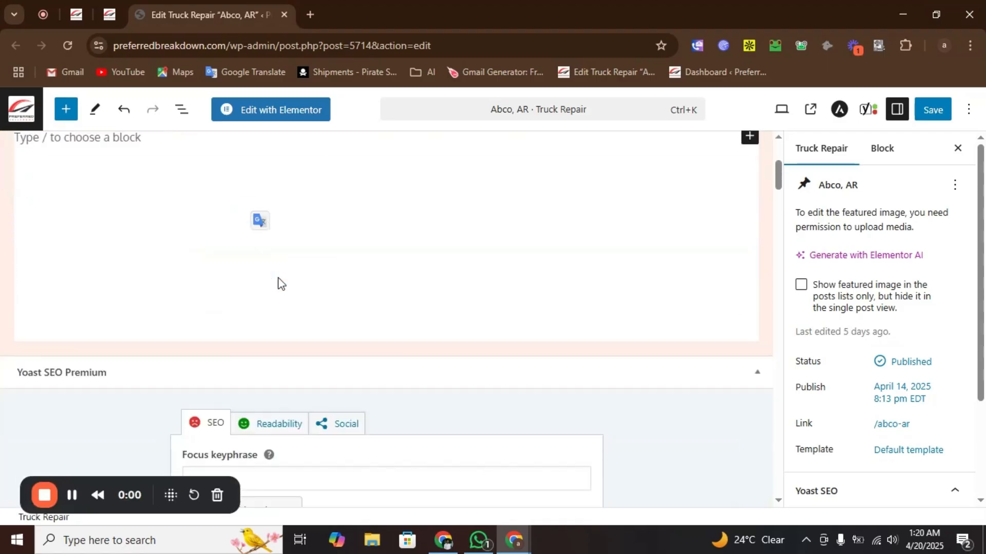
{"action": "scroll", "coordinate": [234, 311], "scroll_direction": "up", "scroll_amount": 1}
{"action": "scroll", "coordinate": [234, 310], "scroll_direction": "up", "scroll_amount": 3}
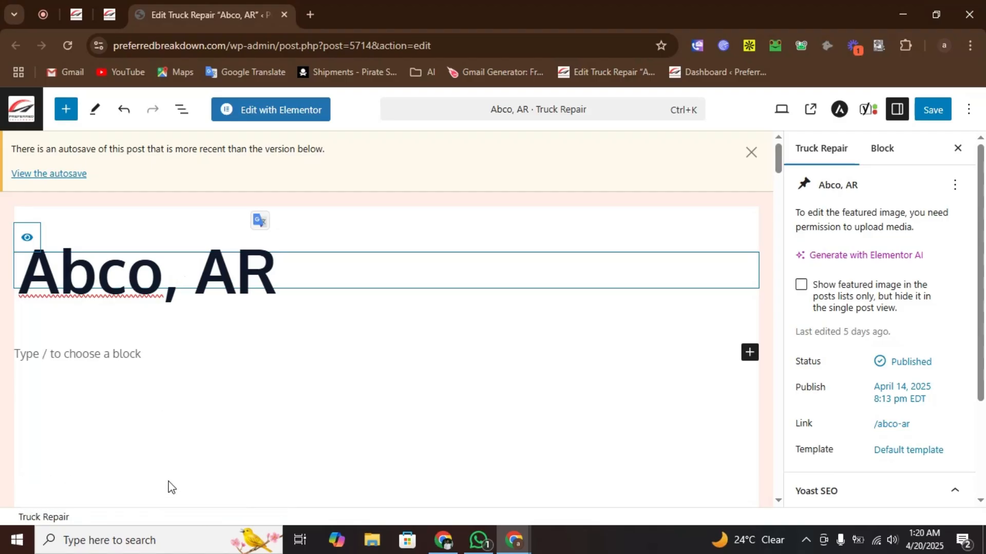
{"action": "left_click", "coordinate": [107, 16]}
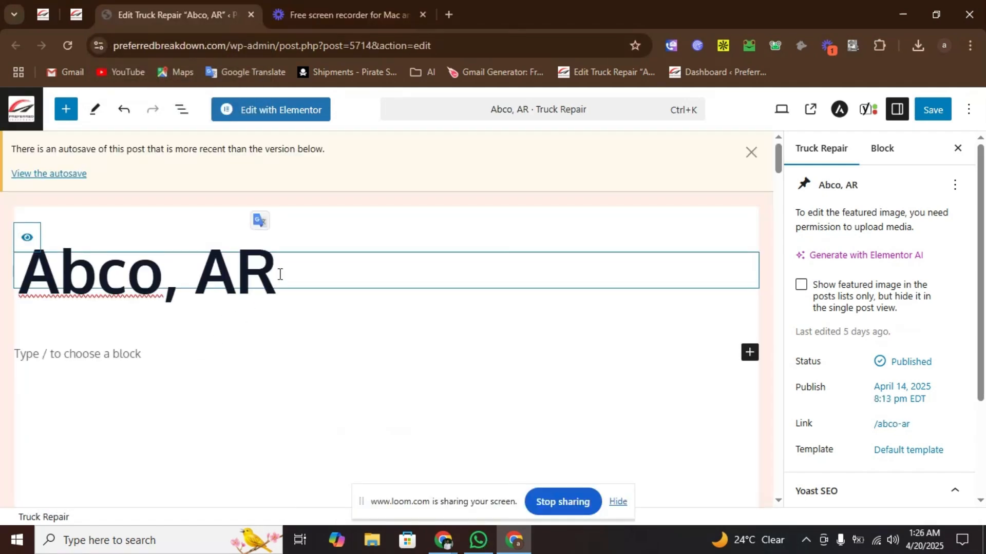
- Clear the default variables from the Abco, AR post's SEO title in the Yoast SEO section
{"action": "left_click_drag", "start_coordinate": [279, 277], "coordinate": [26, 278]}
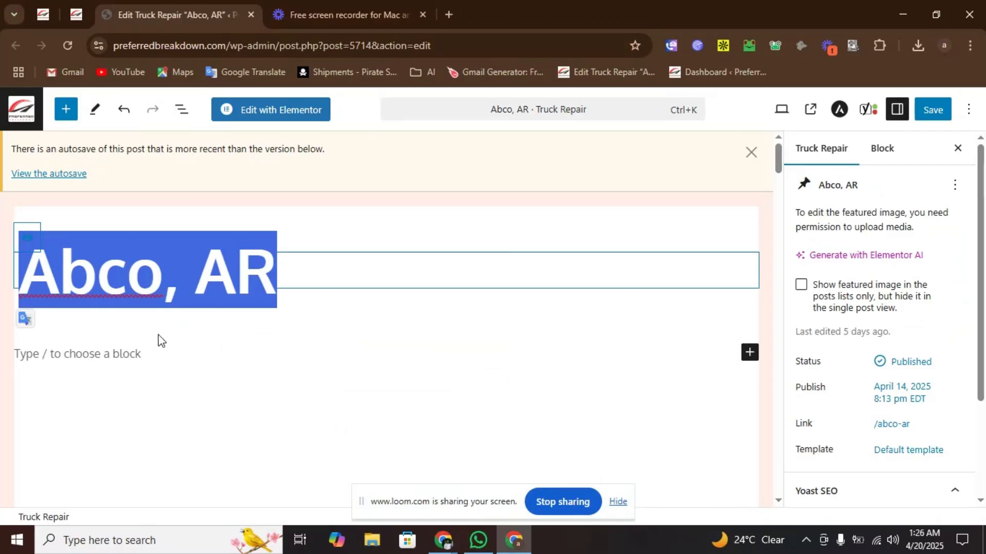
{"action": "scroll", "coordinate": [158, 334], "scroll_direction": "down", "scroll_amount": 3}
{"action": "left_click", "coordinate": [618, 501]}
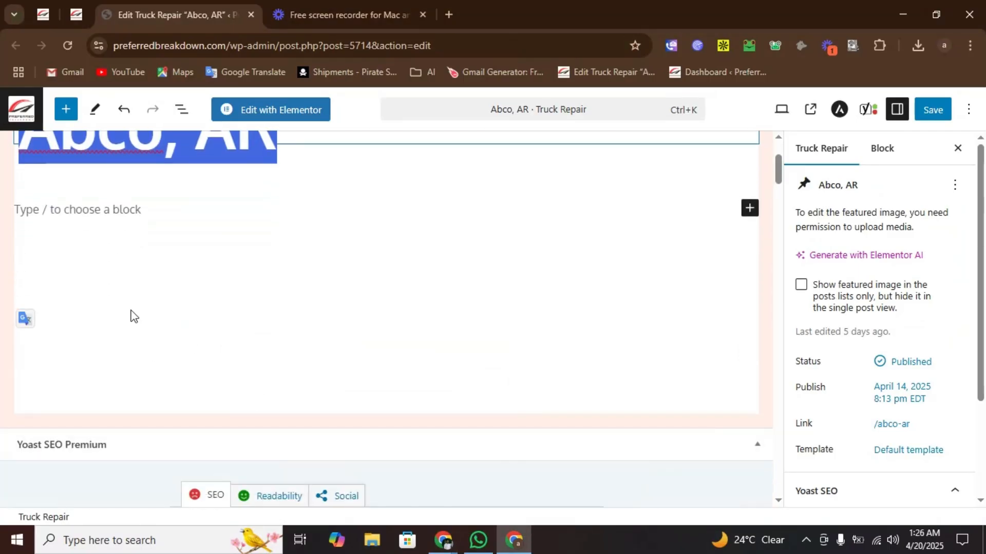
{"action": "scroll", "coordinate": [132, 312], "scroll_direction": "down", "scroll_amount": 4}
{"action": "scroll", "coordinate": [130, 313], "scroll_direction": "down", "scroll_amount": 7}
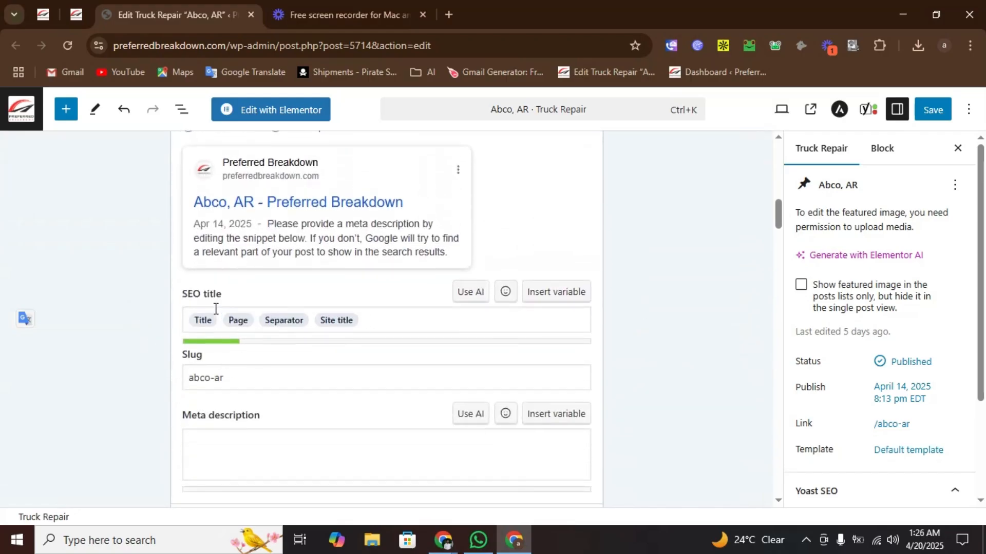
{"action": "left_click", "coordinate": [380, 322]}
{"action": "left_click_drag", "start_coordinate": [402, 319], "coordinate": [169, 318]}
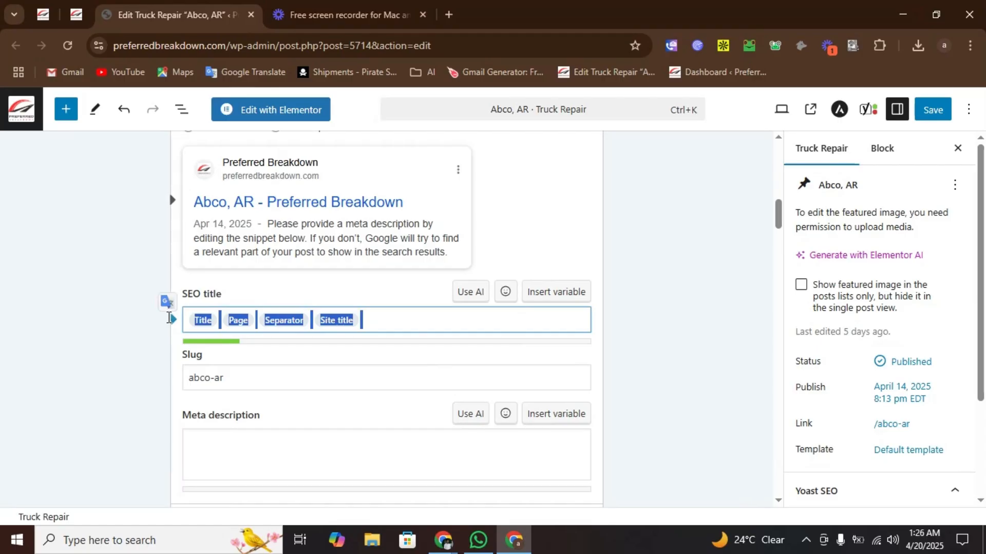
{"action": "left_click", "coordinate": [113, 302]}
{"action": "left_click_drag", "start_coordinate": [398, 320], "coordinate": [162, 323]}
{"action": "key", "text": "BackSpace"}
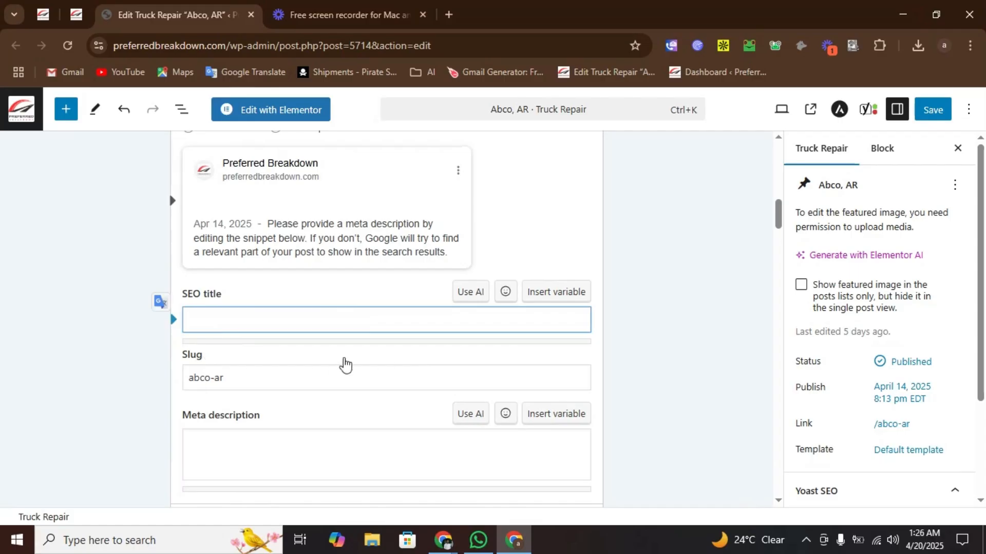
- Switch to the desktop, minimize WhatsApp, and open the ChatGPT prompt and All Link text files in Notepad
{"action": "left_click", "coordinate": [894, 2]}
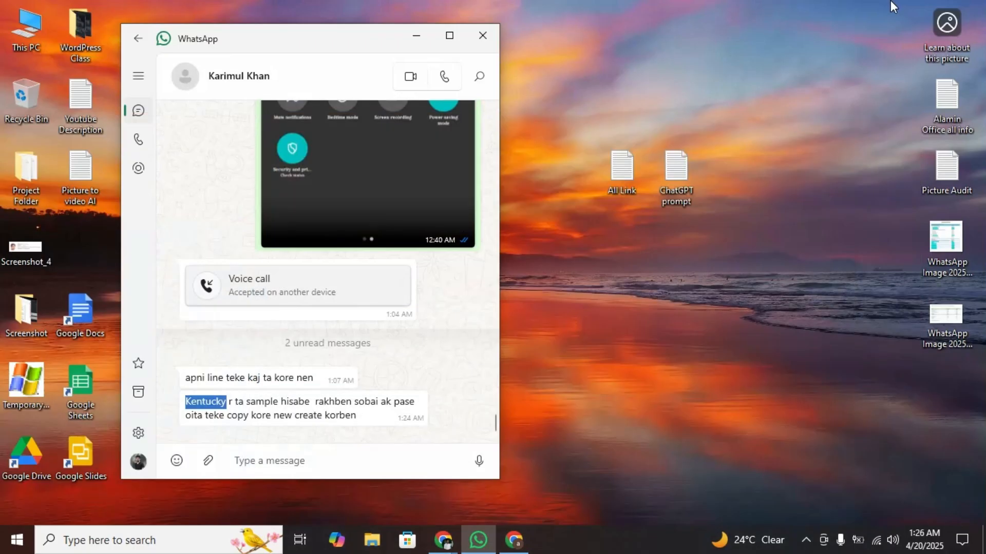
{"action": "left_click", "coordinate": [411, 38]}
{"action": "left_click_drag", "start_coordinate": [593, 167], "coordinate": [756, 194]}
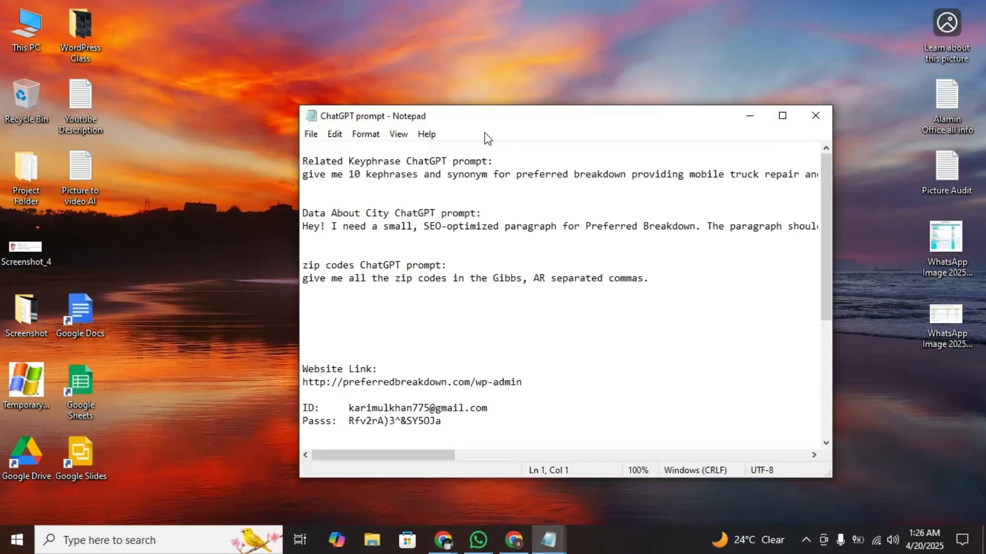
{"action": "left_click_drag", "start_coordinate": [484, 124], "coordinate": [691, 172]}
{"action": "left_click", "coordinate": [413, 120]}
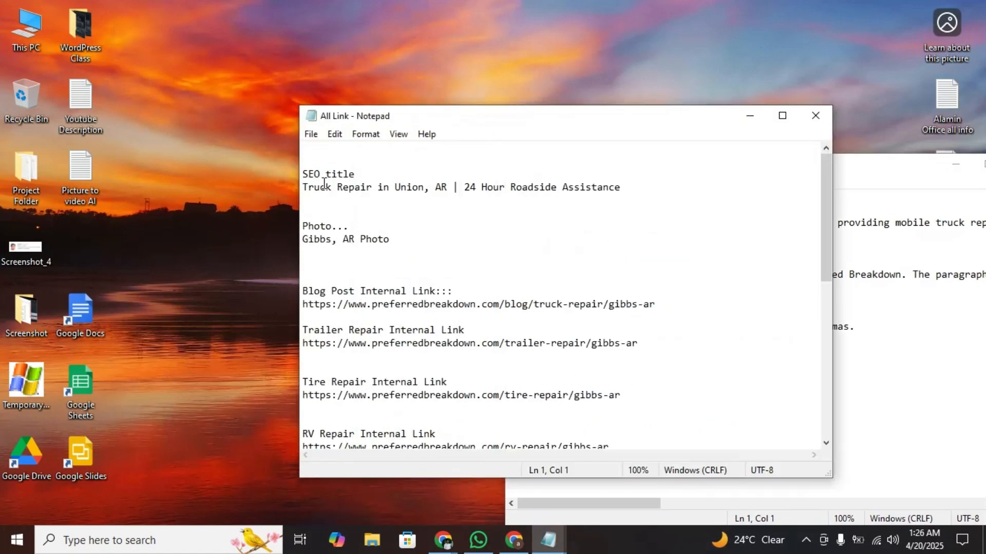
- Copy "Truck Repair in Union, AR | 24 Hour Roadside Assistance" from the All Link notes into the post's SEO title in the browser
{"action": "left_click_drag", "start_coordinate": [385, 173], "coordinate": [265, 174]}
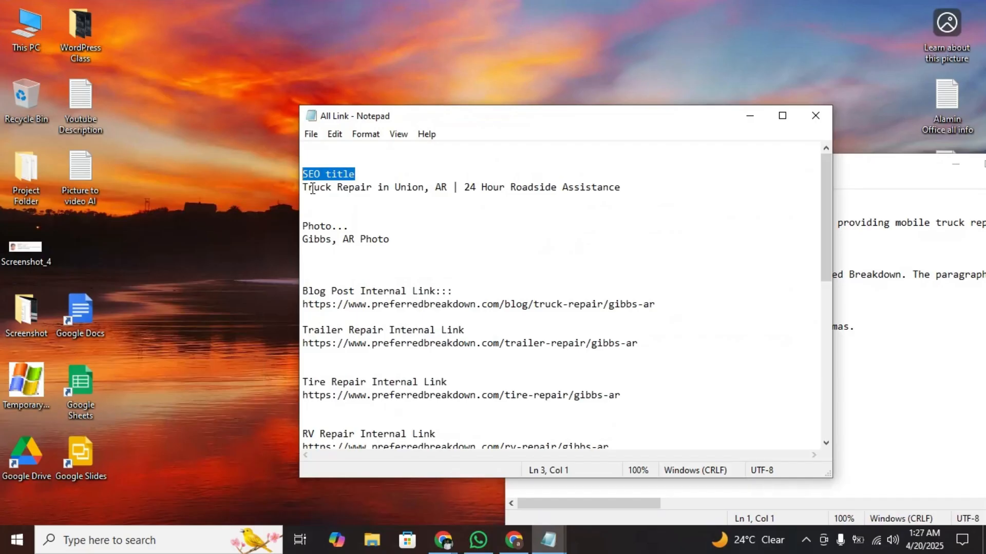
{"action": "left_click_drag", "start_coordinate": [312, 194], "coordinate": [290, 189]}
{"action": "key", "text": "ctrl+c"}
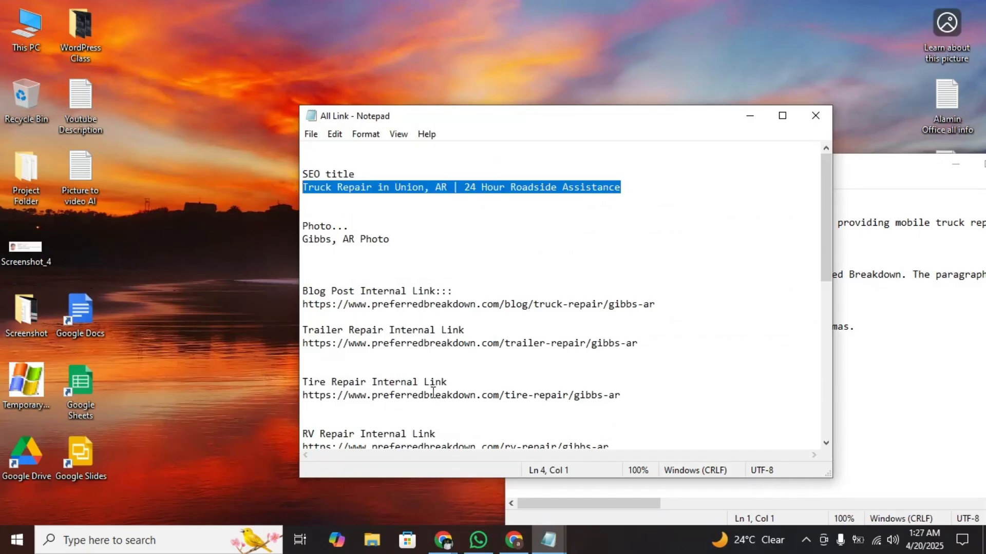
{"action": "left_click", "coordinate": [513, 540]}
{"action": "left_click", "coordinate": [249, 317]}
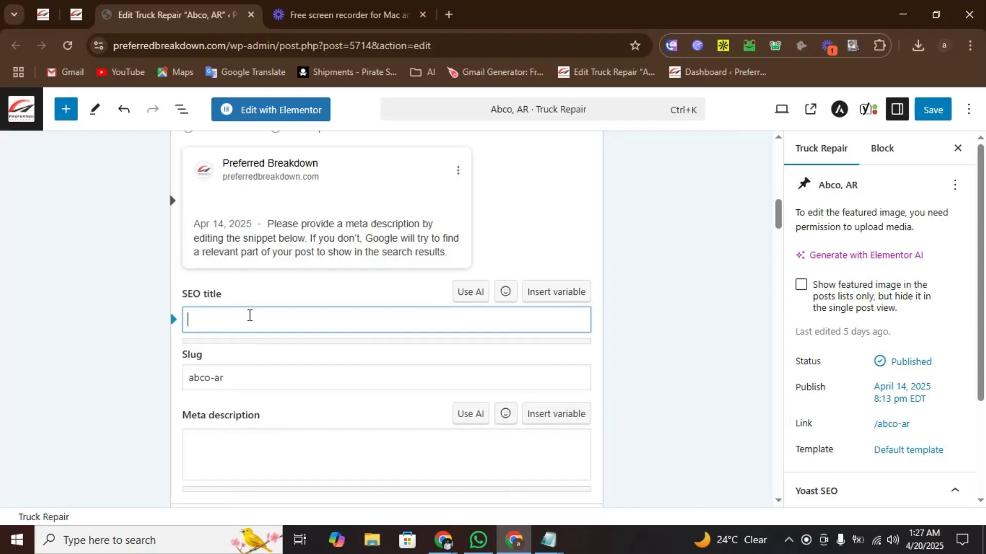
{"action": "key", "text": "ctrl+v"}
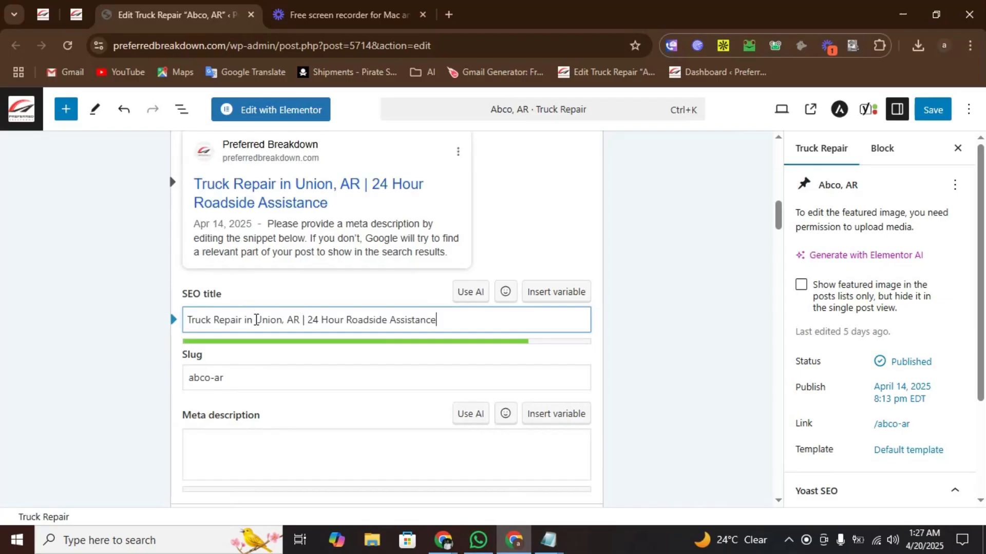
- Replace "Union, AR" in the SEO title with "Abco, AR" copied from the post title
{"action": "scroll", "coordinate": [88, 268], "scroll_direction": "up", "scroll_amount": 8}
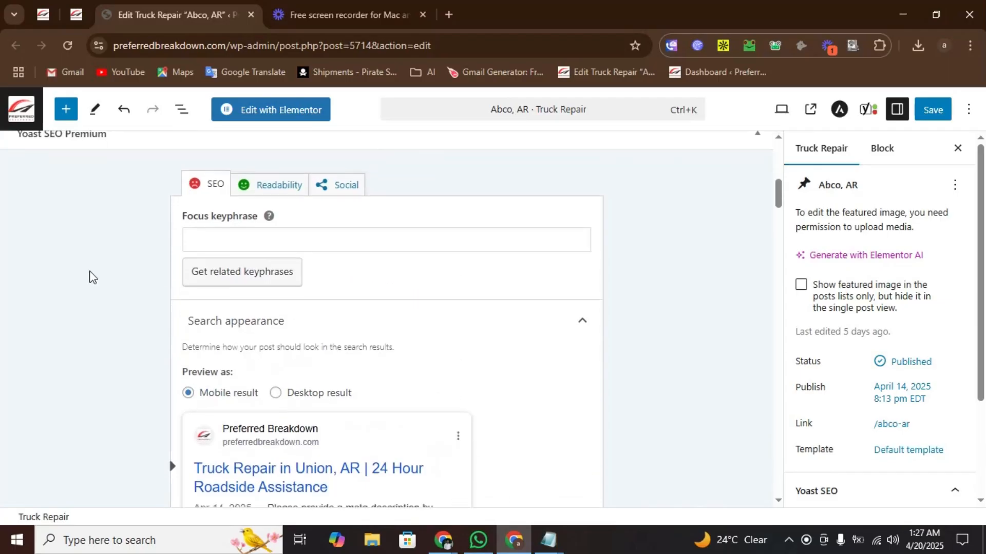
{"action": "scroll", "coordinate": [90, 279], "scroll_direction": "up", "scroll_amount": 5}
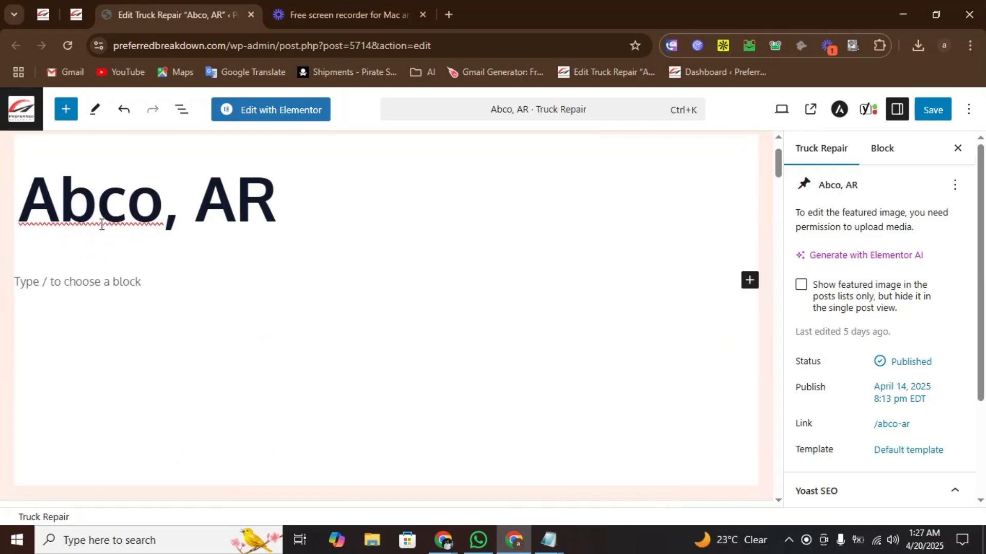
{"action": "left_click_drag", "start_coordinate": [280, 205], "coordinate": [36, 206]}
{"action": "key", "text": "ctrl+c"}
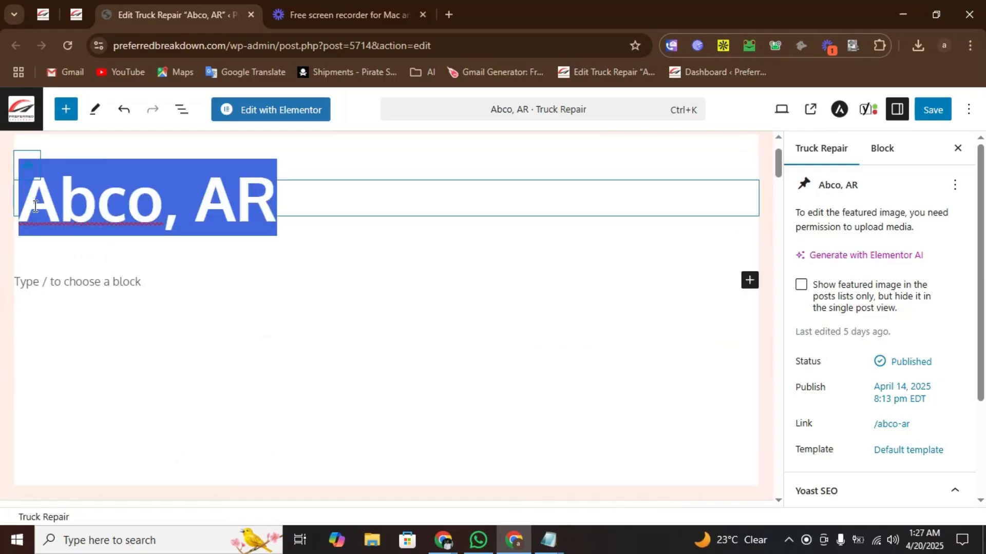
{"action": "scroll", "coordinate": [329, 328], "scroll_direction": "down", "scroll_amount": 1}
{"action": "scroll", "coordinate": [329, 329], "scroll_direction": "down", "scroll_amount": 9}
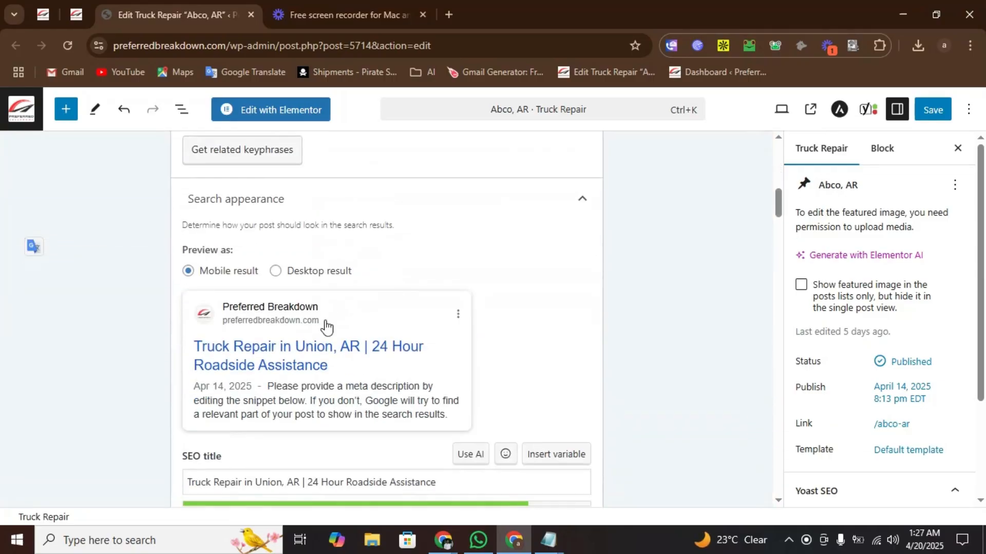
{"action": "scroll", "coordinate": [293, 376], "scroll_direction": "down", "scroll_amount": 4}
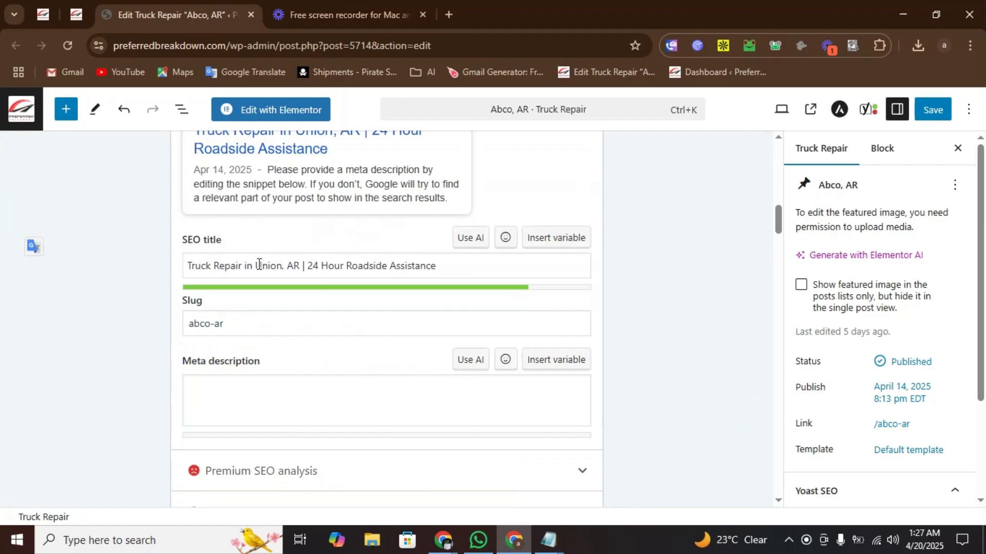
{"action": "left_click_drag", "start_coordinate": [256, 265], "coordinate": [297, 266]}
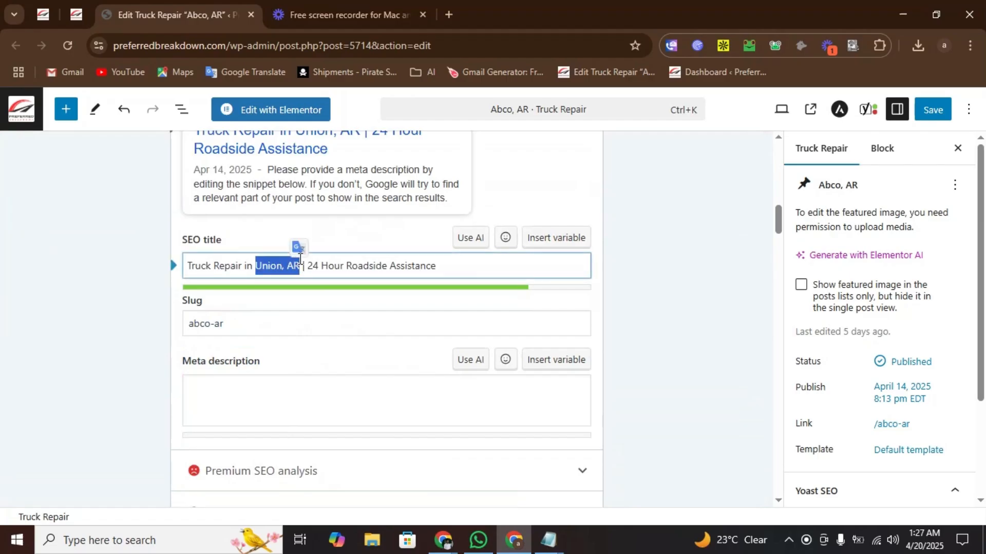
{"action": "key", "text": "ctrl+v"}
{"action": "left_click_drag", "start_coordinate": [452, 265], "coordinate": [138, 274]}
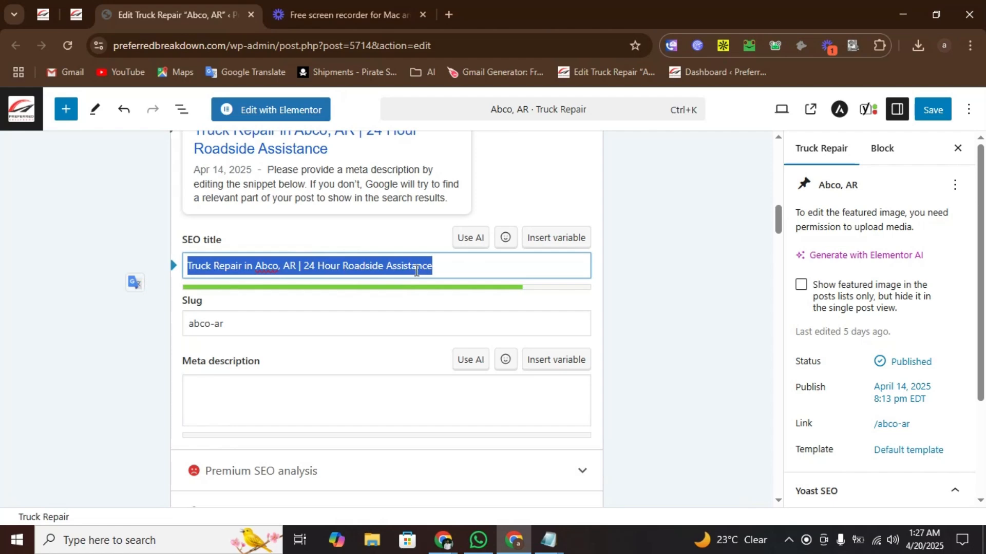
{"action": "left_click", "coordinate": [443, 540]}
{"action": "left_click", "coordinate": [365, 496]}
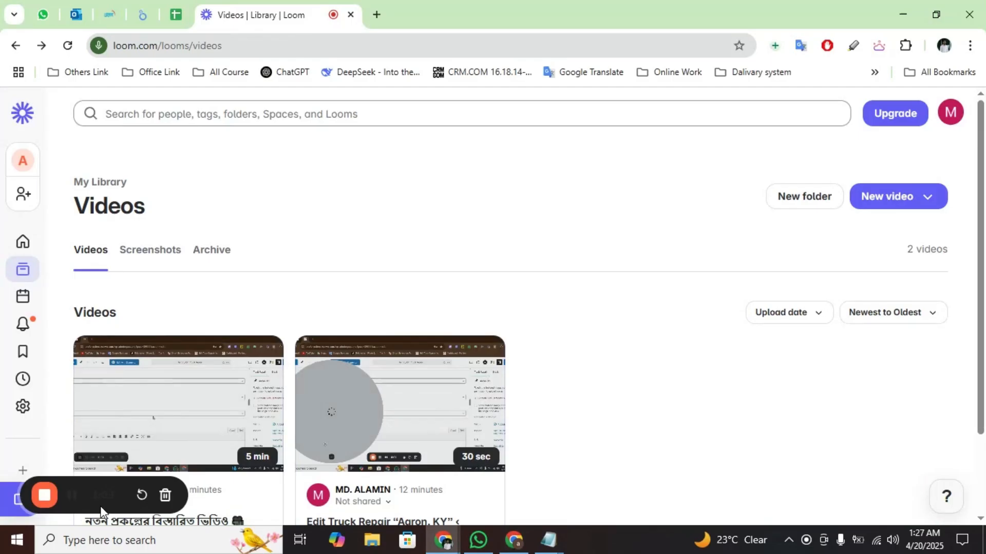
{"action": "left_click", "coordinate": [902, 14]}
- Check the city and state in the SEO title, glance at the truck repairs list, and review the full title
{"action": "left_click", "coordinate": [310, 263]}
{"action": "left_click_drag", "start_coordinate": [298, 267], "coordinate": [255, 266]}
{"action": "left_click", "coordinate": [44, 15]}
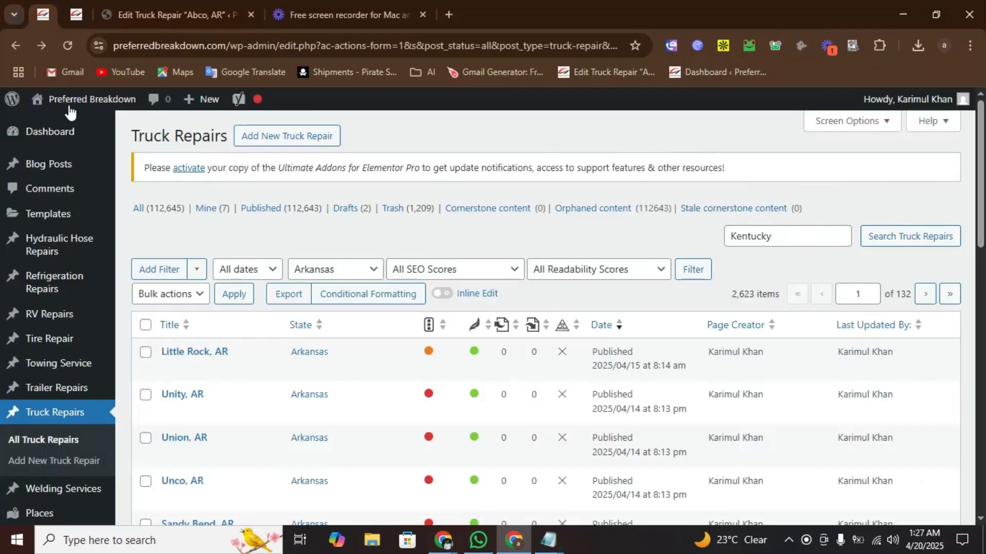
{"action": "left_click", "coordinate": [161, 8]}
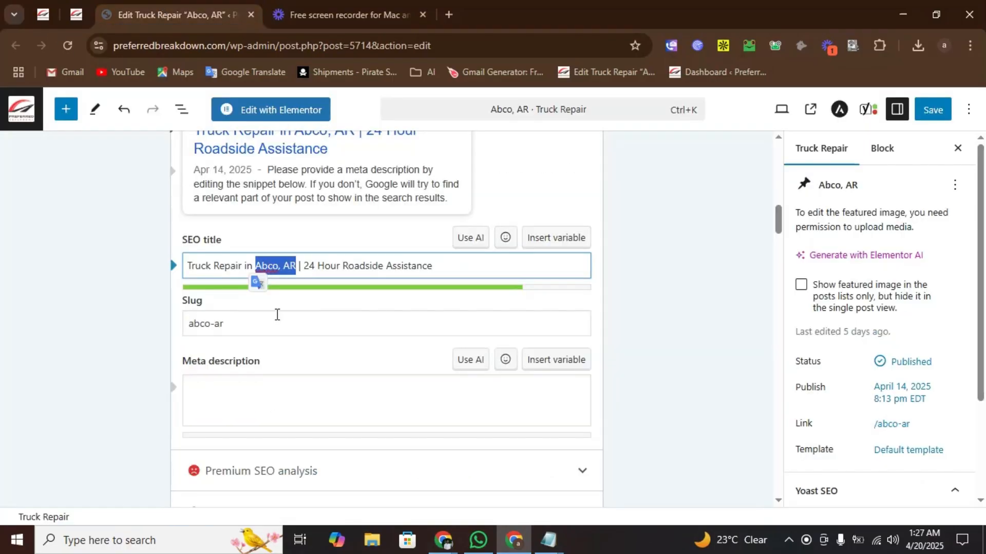
{"action": "left_click", "coordinate": [259, 266]}
{"action": "left_click_drag", "start_coordinate": [257, 266], "coordinate": [297, 266]}
{"action": "left_click", "coordinate": [446, 265]}
{"action": "left_click_drag", "start_coordinate": [447, 265], "coordinate": [186, 265]}
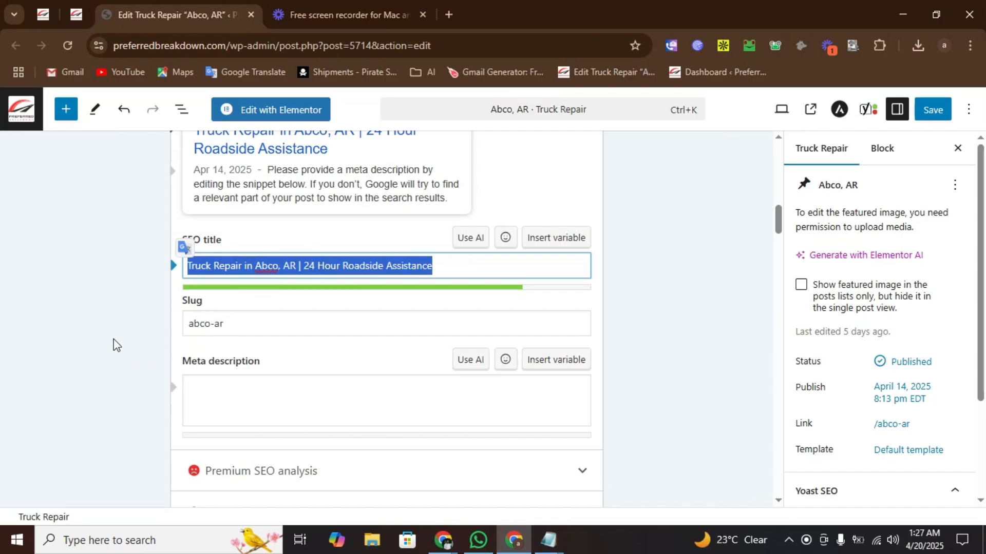
- Expand the section for adding a related keyphrase to the Abco, AR post
{"action": "scroll", "coordinate": [119, 321], "scroll_direction": "down", "scroll_amount": 5}
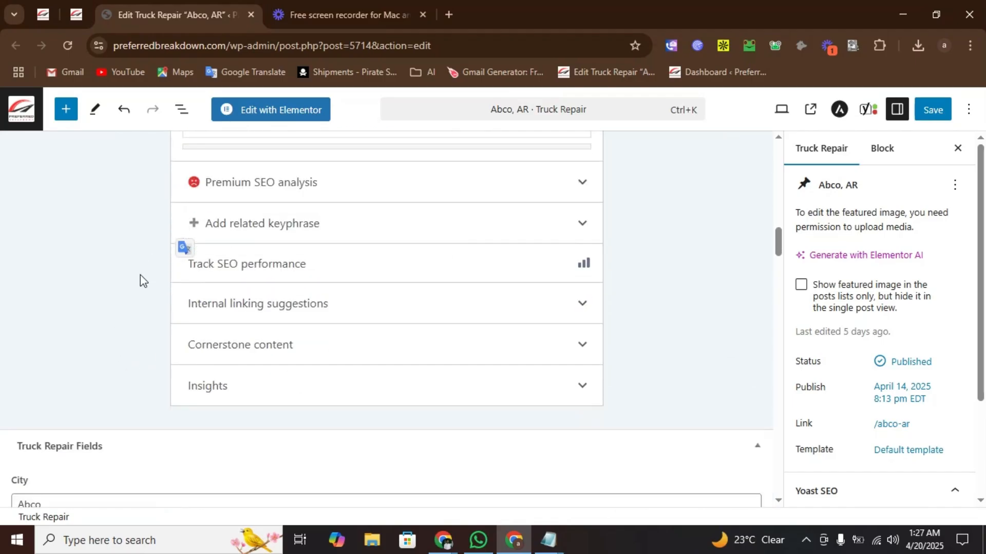
{"action": "scroll", "coordinate": [141, 290], "scroll_direction": "up", "scroll_amount": 4}
{"action": "scroll", "coordinate": [138, 312], "scroll_direction": "down", "scroll_amount": 1}
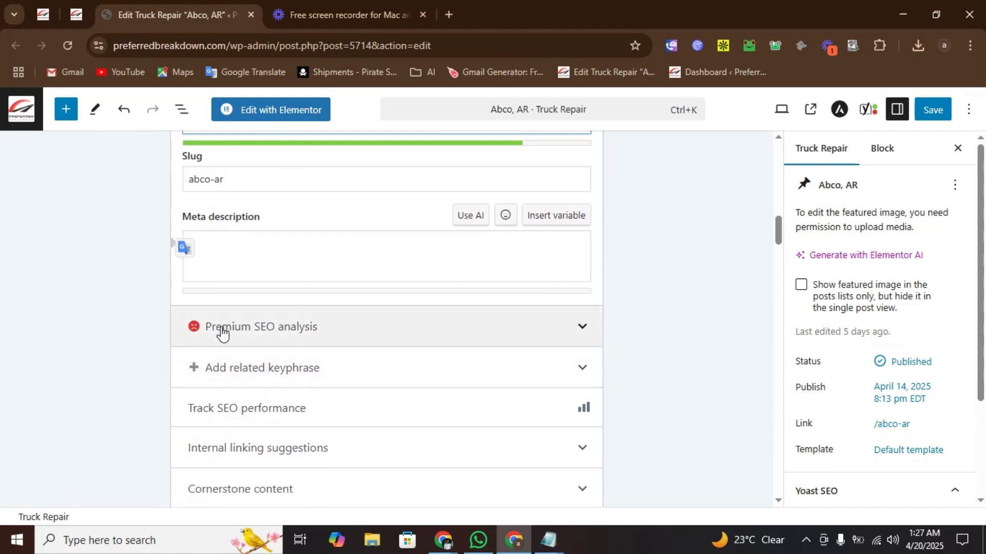
{"action": "left_click", "coordinate": [272, 380]}
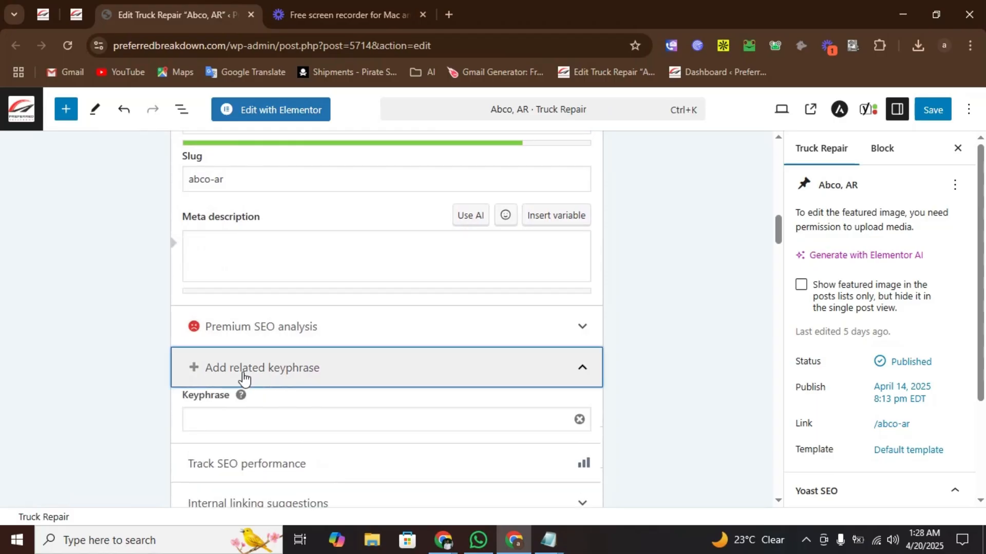
- Switch to the ChatGPT prompt notes and copy the related keyphrase prompt line
{"action": "left_click", "coordinate": [221, 419]}
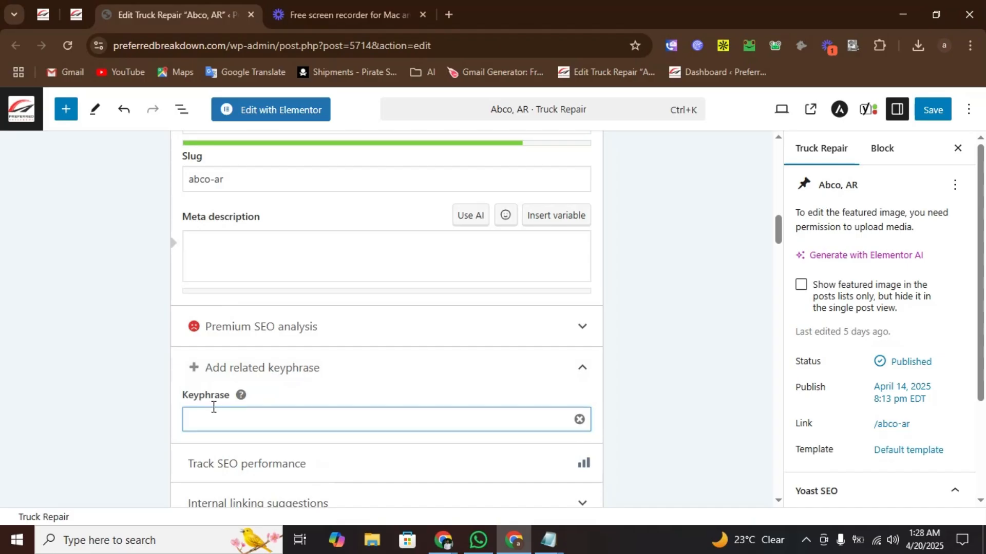
{"action": "scroll", "coordinate": [229, 412], "scroll_direction": "down", "scroll_amount": 1}
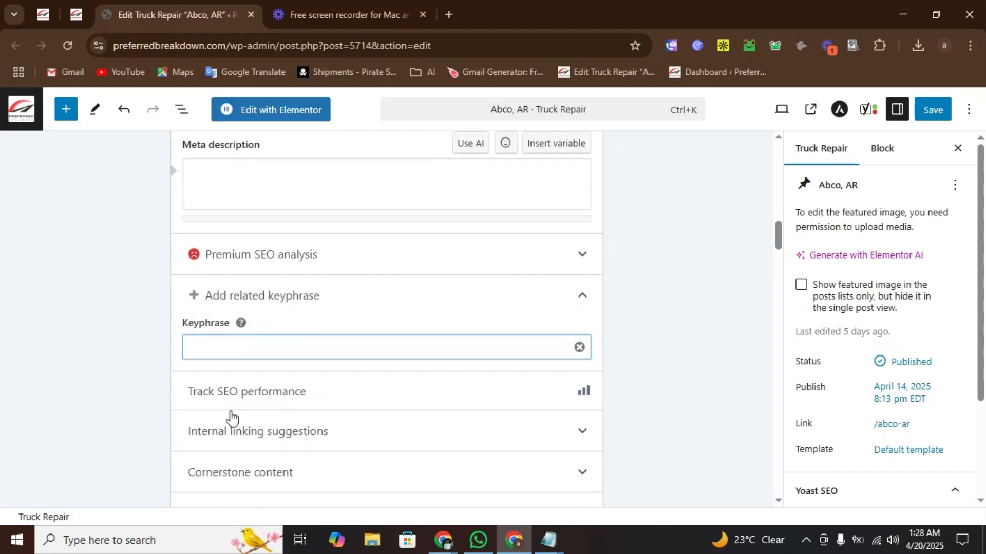
{"action": "left_click", "coordinate": [549, 547]}
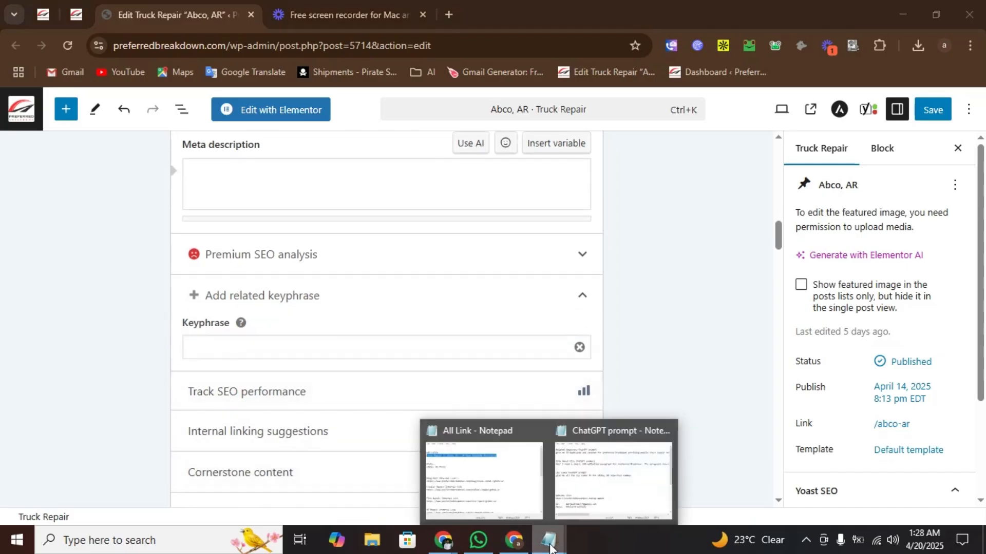
{"action": "left_click", "coordinate": [600, 478]}
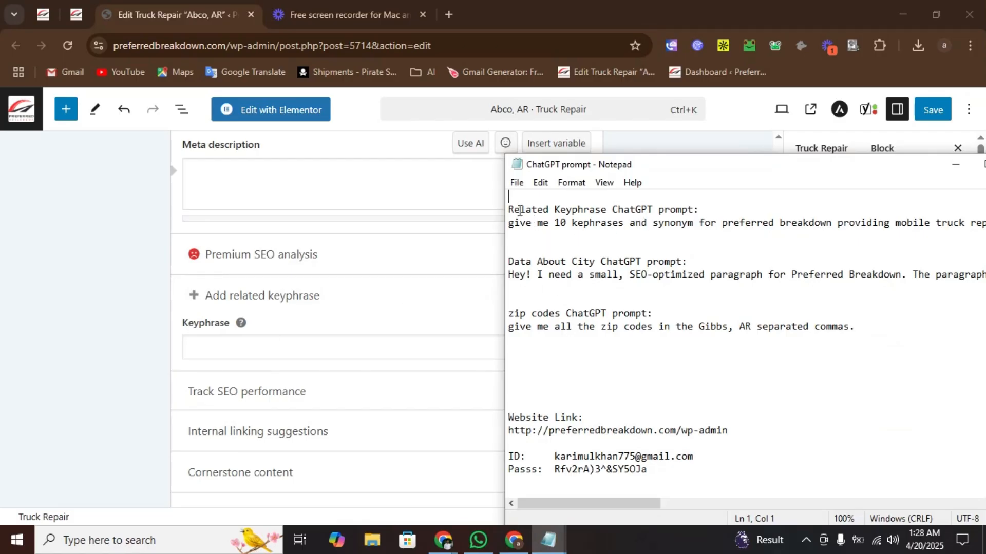
{"action": "left_click_drag", "start_coordinate": [511, 210], "coordinate": [611, 210]}
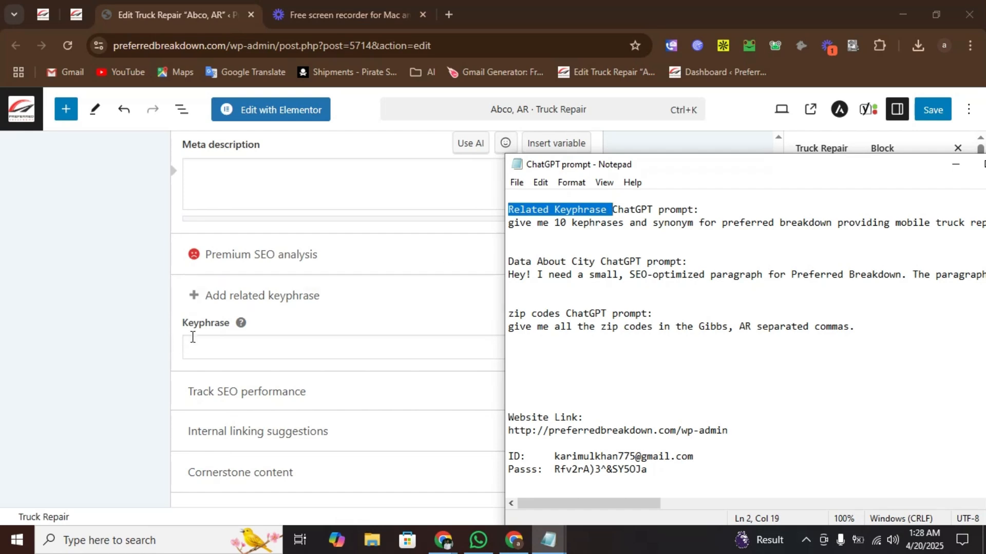
{"action": "left_click", "coordinate": [521, 234]}
{"action": "left_click", "coordinate": [502, 229]}
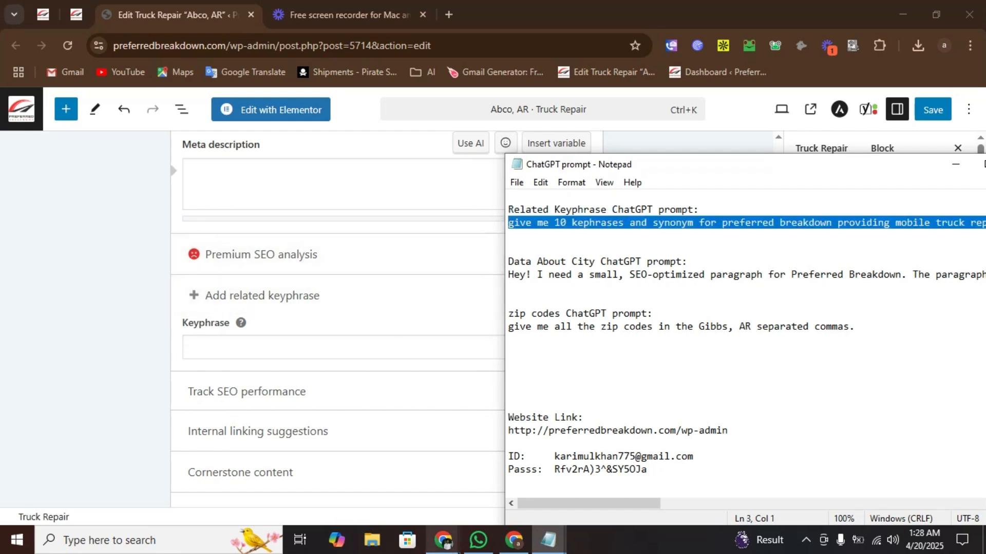
- Open ChatGPT in the other browser window and enter the copied prompt requesting 10 keyphrases and synonyms for Preferred Breakdown's mobile truck repair
{"action": "left_click", "coordinate": [446, 543]}
{"action": "left_click", "coordinate": [396, 480]}
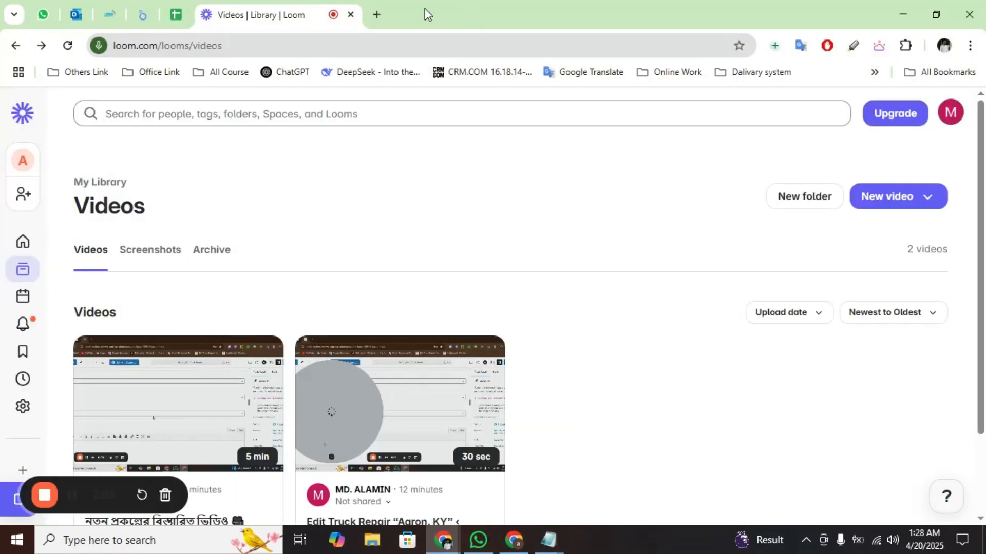
{"action": "left_click", "coordinate": [376, 13]}
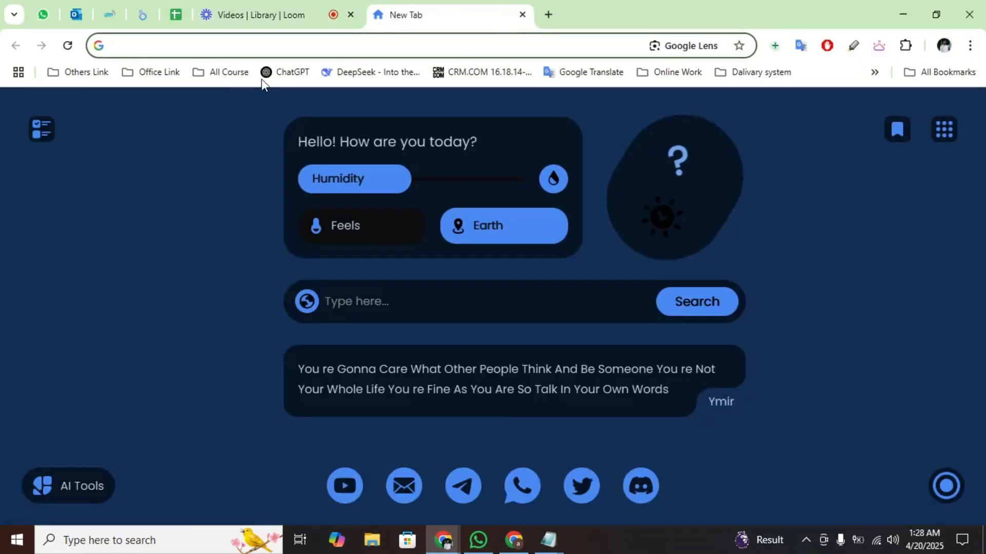
{"action": "left_click", "coordinate": [267, 71]}
{"action": "left_click", "coordinate": [263, 15]}
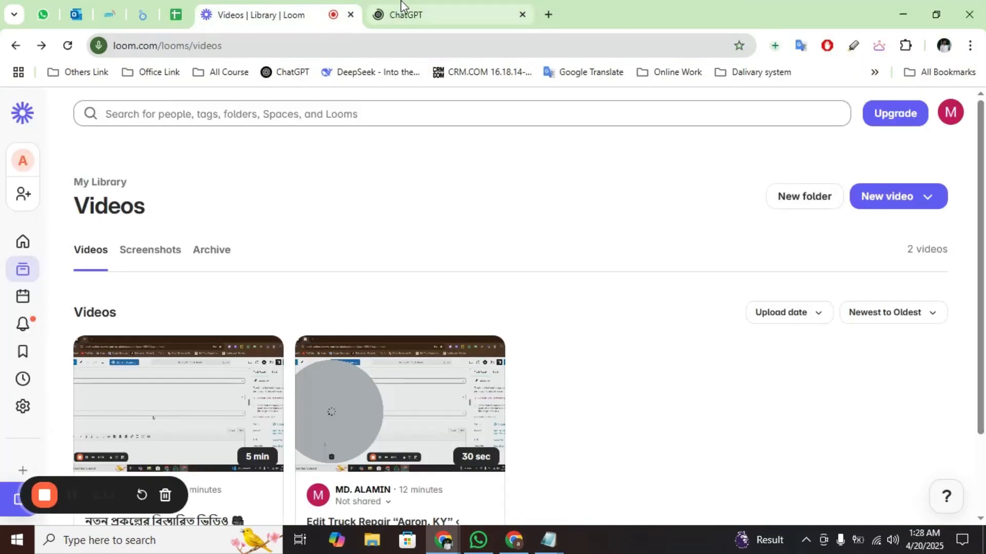
{"action": "left_click", "coordinate": [402, 10]}
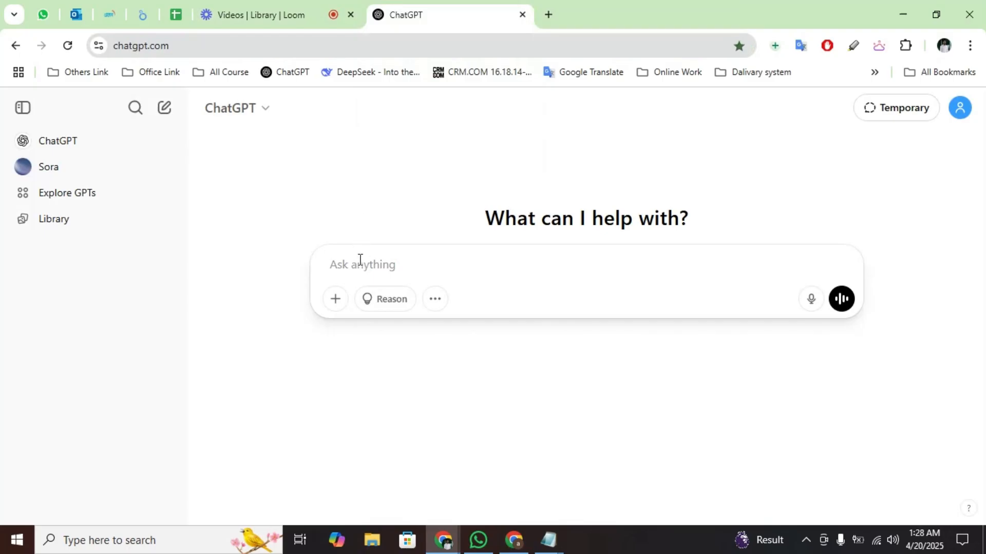
{"action": "type", "text": "give me 10 kephrases and synonym for preferred breakdown providing mobile truck repair and roadside assistance for commercial vehicles in and near city, state"}
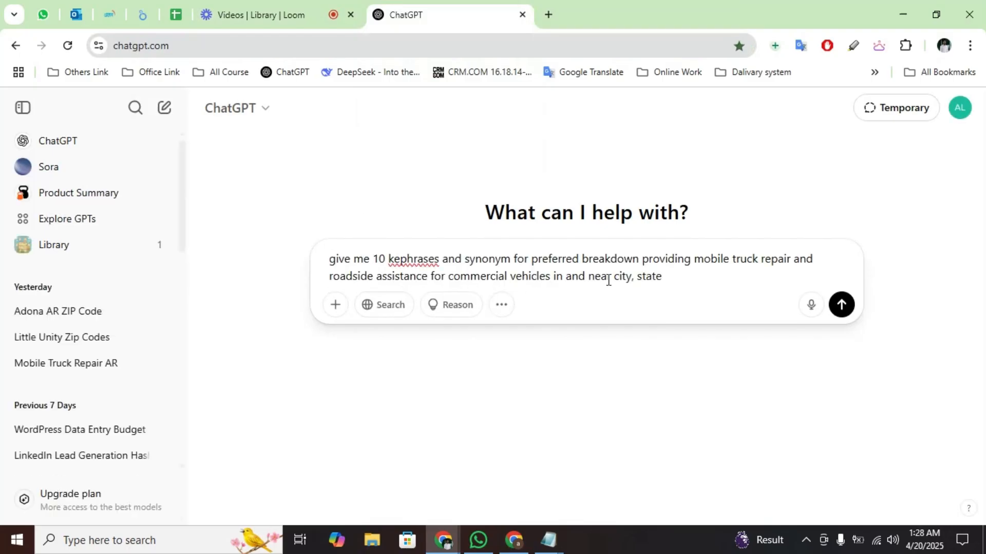
- Mark the "city, state" placeholder in the prompt for replacement and copy "Abco, AR" from the WordPress post title
{"action": "left_click_drag", "start_coordinate": [614, 278], "coordinate": [662, 277]}
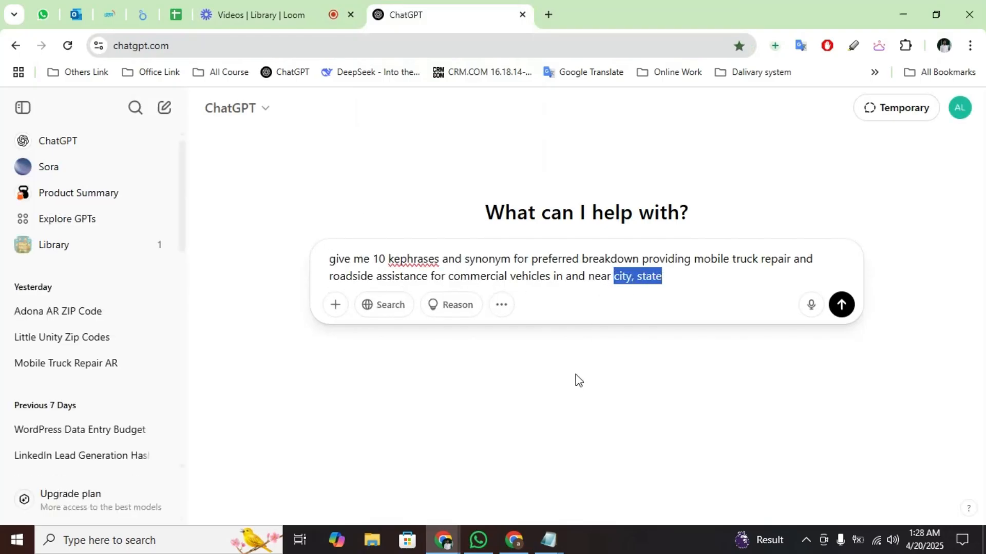
{"action": "left_click", "coordinate": [515, 540]}
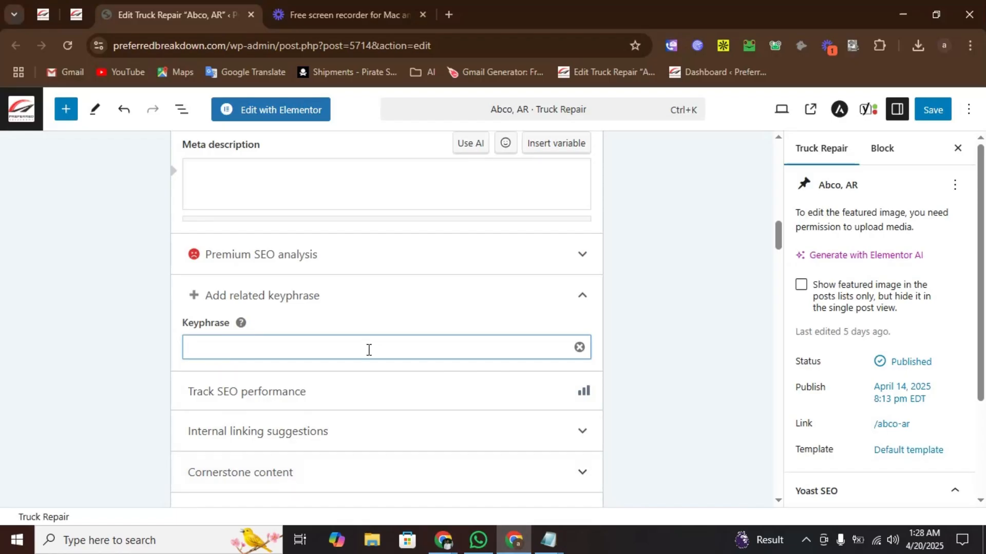
{"action": "scroll", "coordinate": [370, 349], "scroll_direction": "up", "scroll_amount": 15}
{"action": "left_click_drag", "start_coordinate": [271, 269], "coordinate": [19, 268]}
{"action": "key", "text": "ctrl+c"}
{"action": "scroll", "coordinate": [366, 351], "scroll_direction": "down", "scroll_amount": 1}
{"action": "scroll", "coordinate": [366, 352], "scroll_direction": "down", "scroll_amount": 5}
{"action": "scroll", "coordinate": [367, 356], "scroll_direction": "down", "scroll_amount": 3}
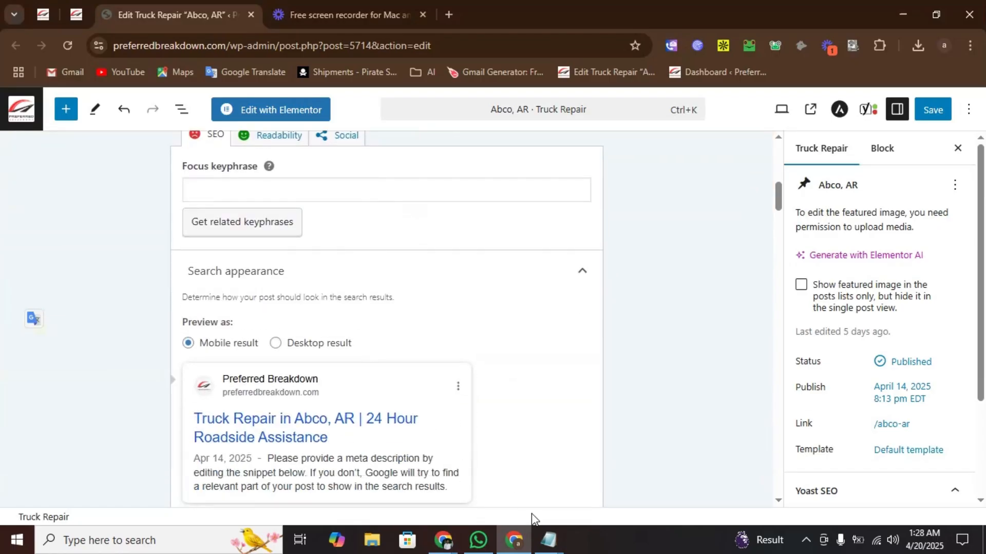
- Add a "City: Abco, AR" line below the SEO title in the All Link notes
{"action": "mouse_move", "coordinate": [549, 539]}
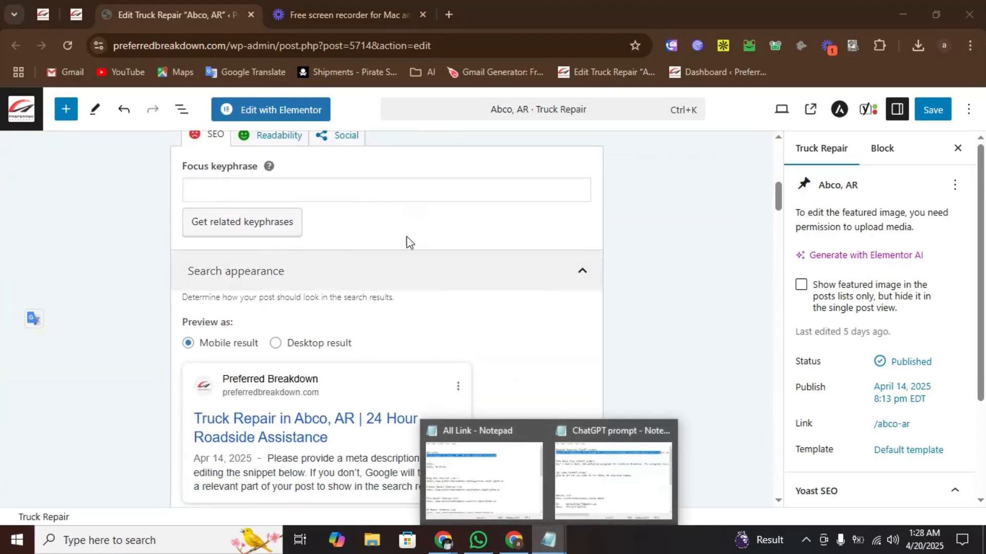
{"action": "left_click", "coordinate": [478, 469]}
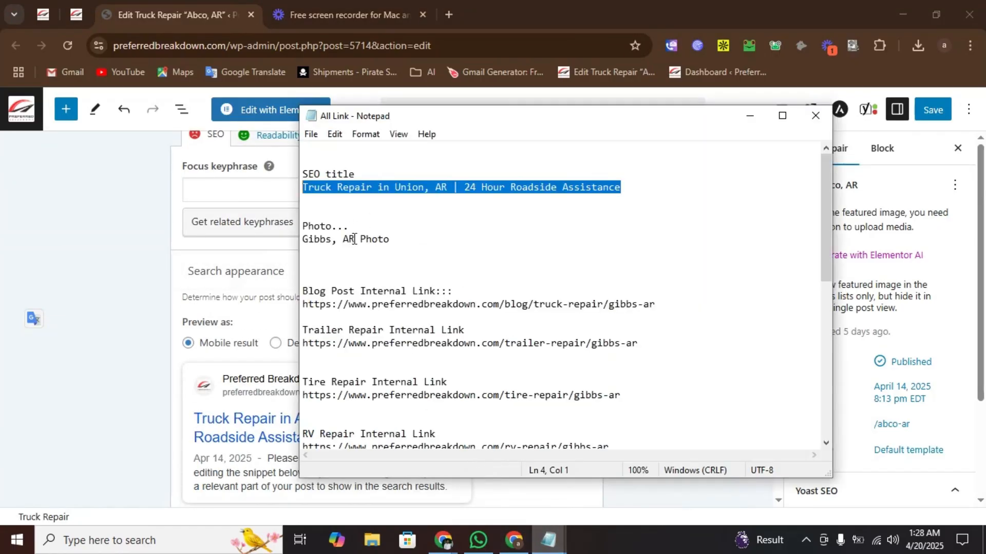
{"action": "left_click", "coordinate": [318, 200]}
{"action": "key", "text": "Return"}
{"action": "key", "text": "Return"}
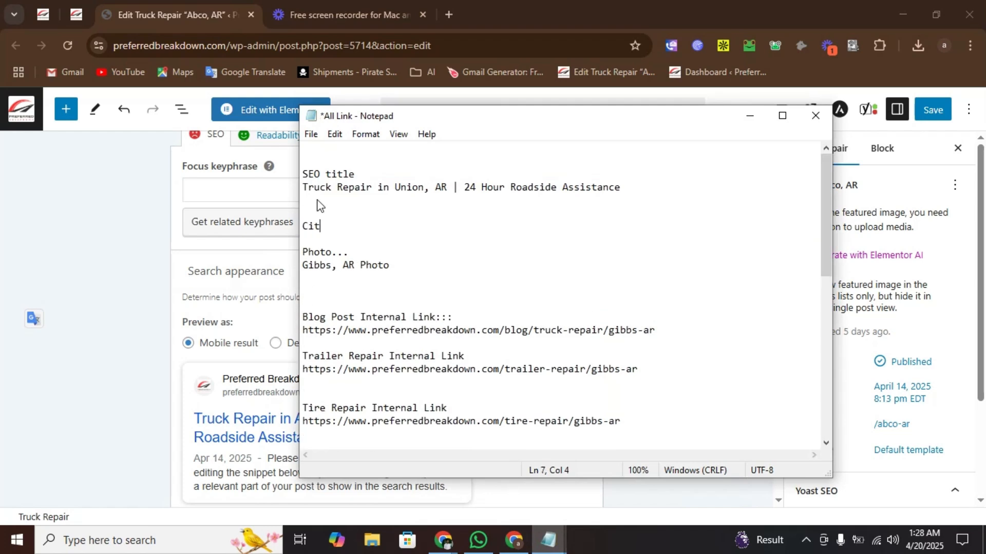
{"action": "key", "text": "ctrl+v"}
- Check the city noted in All Link, glance at the truck repairs list, and return to the Abco, AR post
{"action": "left_click_drag", "start_coordinate": [343, 226], "coordinate": [422, 222]}
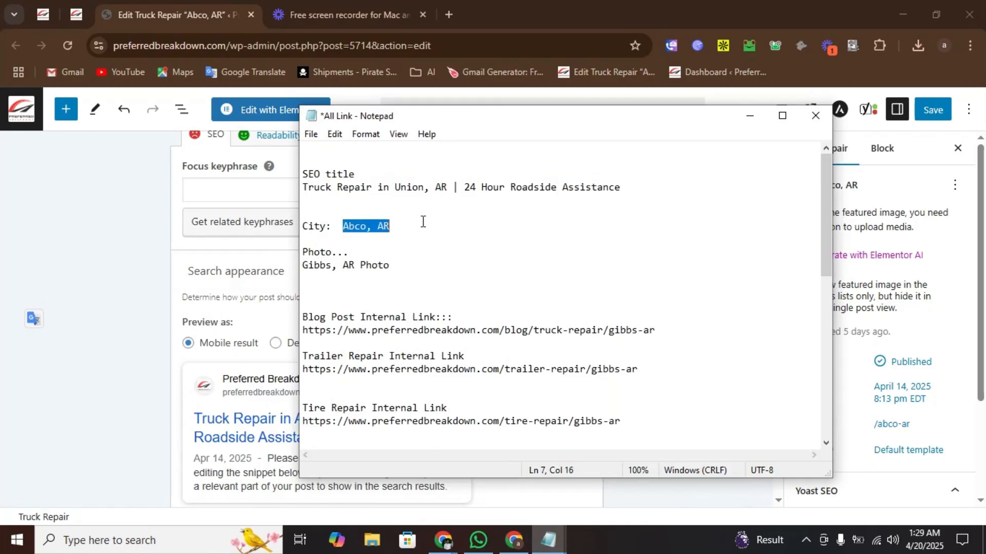
{"action": "left_click", "coordinate": [52, 18]}
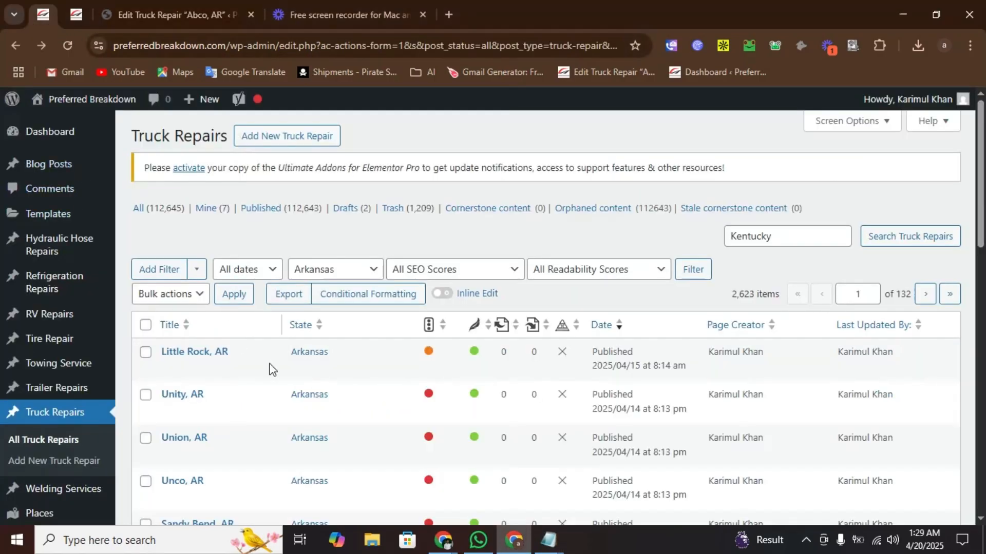
{"action": "left_click", "coordinate": [163, 14]}
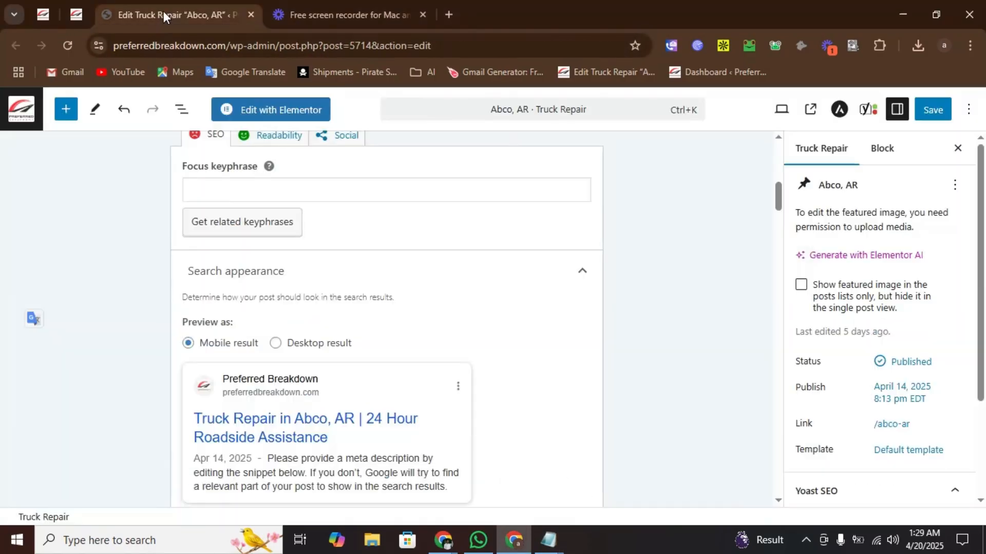
- Replace "city, state" in the ChatGPT prompt with "Abco, AR" copied from the All Link notes and submit the prompt
{"action": "key", "text": "alt+Tab"}
{"action": "left_click", "coordinate": [357, 226]}
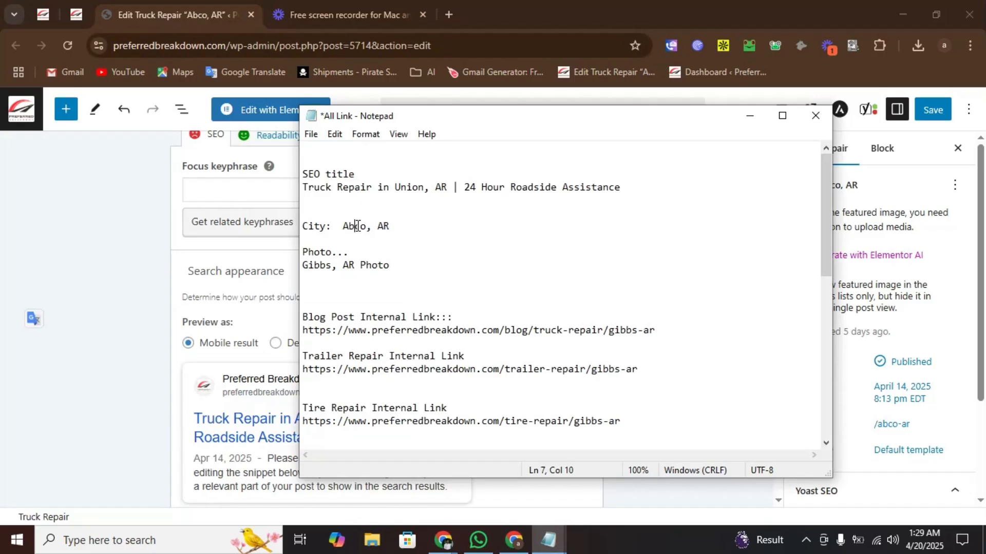
{"action": "left_click_drag", "start_coordinate": [344, 226], "coordinate": [462, 225]}
{"action": "key", "text": "ctrl+c"}
{"action": "mouse_move", "coordinate": [443, 540]}
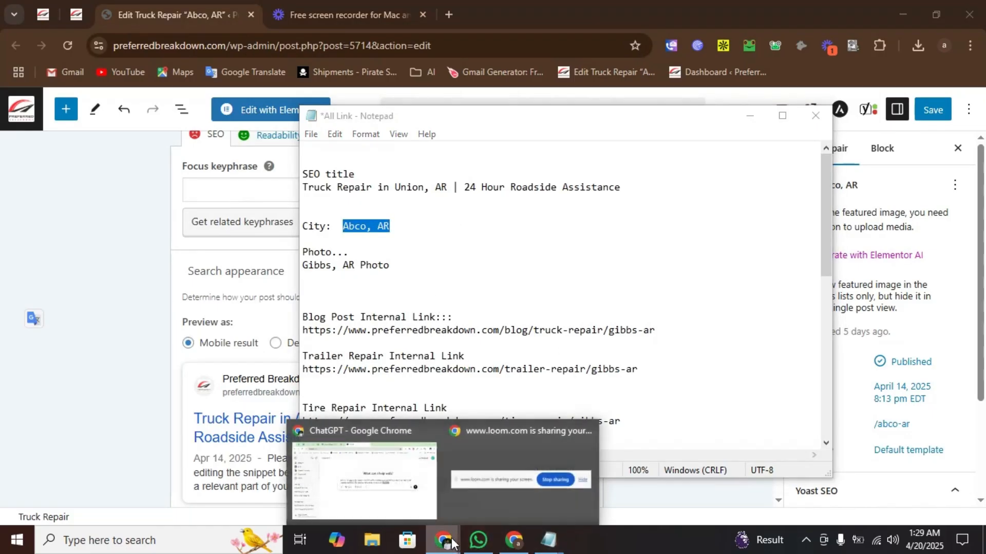
{"action": "left_click", "coordinate": [383, 502]}
{"action": "key", "text": "ctrl+v"}
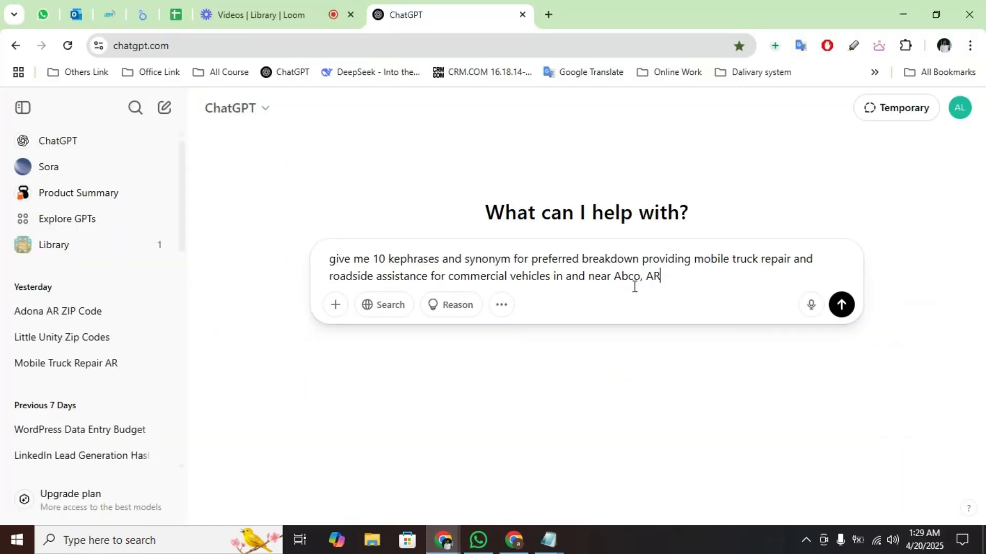
{"action": "left_click", "coordinate": [843, 314]}
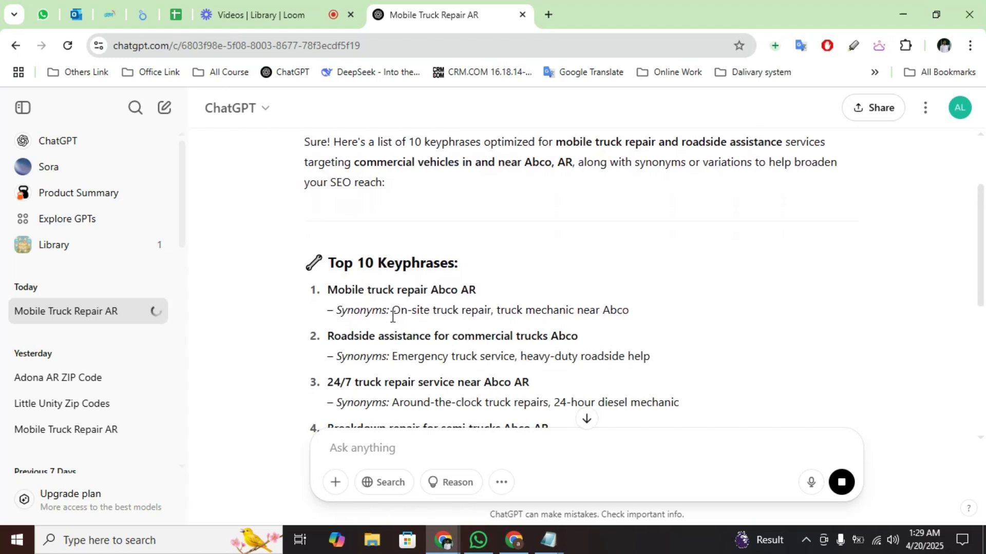
- Copy "Mobile truck repair Abco AR" from the ChatGPT answer into the post's related keyphrase in WordPress
{"action": "left_click_drag", "start_coordinate": [329, 289], "coordinate": [486, 291]}
{"action": "key", "text": "ctrl+c"}
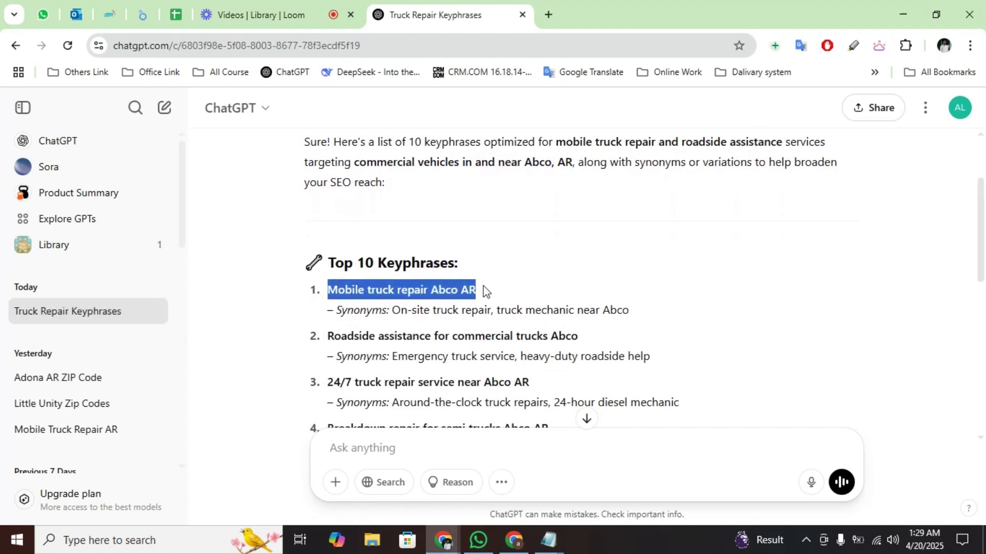
{"action": "left_click", "coordinate": [509, 540]}
{"action": "scroll", "coordinate": [295, 259], "scroll_direction": "up", "scroll_amount": 2}
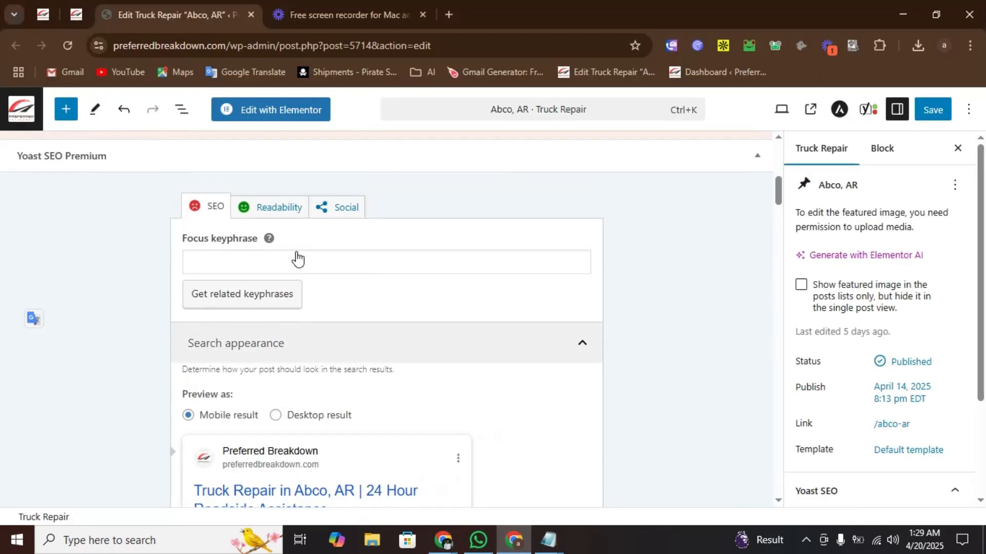
{"action": "scroll", "coordinate": [296, 259], "scroll_direction": "down", "scroll_amount": 8}
{"action": "scroll", "coordinate": [276, 308], "scroll_direction": "down", "scroll_amount": 4}
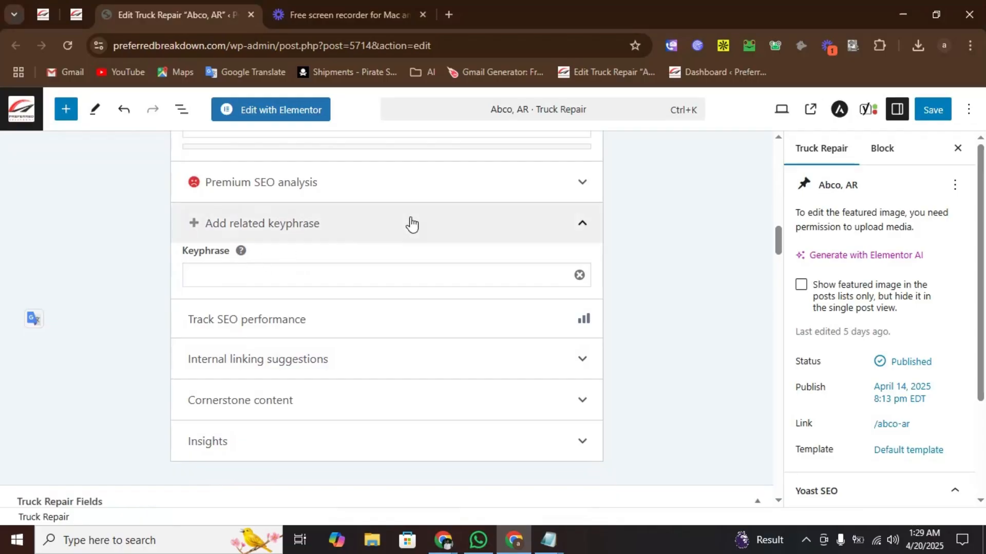
{"action": "left_click", "coordinate": [412, 224]}
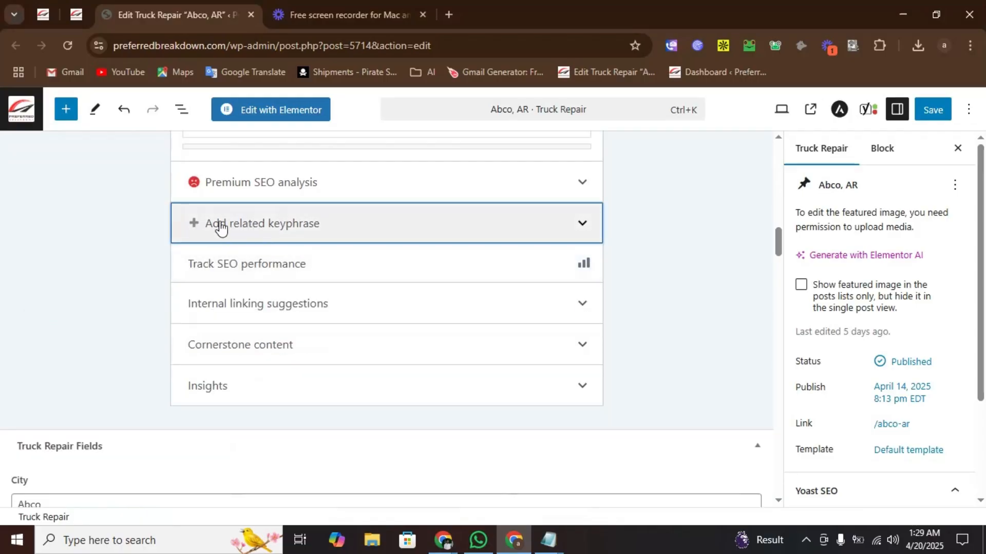
{"action": "left_click", "coordinate": [462, 225]}
{"action": "left_click", "coordinate": [255, 272]}
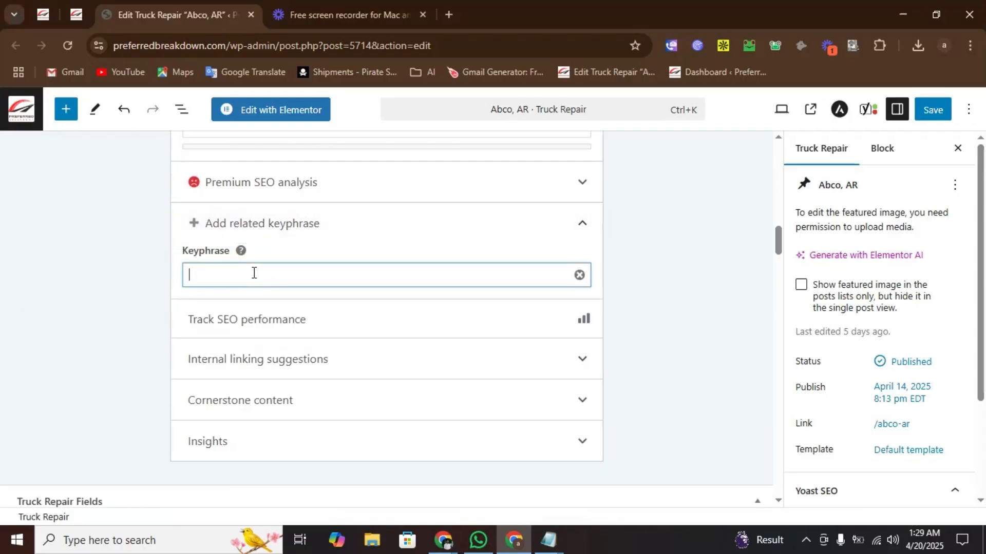
{"action": "key", "text": "ctrl+v"}
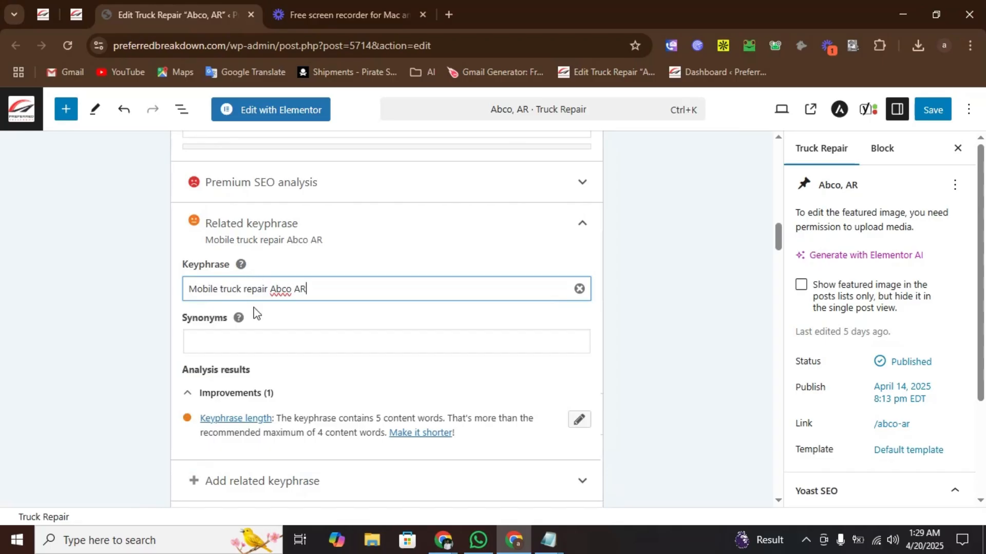
- Copy "On-site truck repair, truck mechanic near Abco" from ChatGPT into the synonyms of the related keyphrase
{"action": "left_click", "coordinate": [258, 339]}
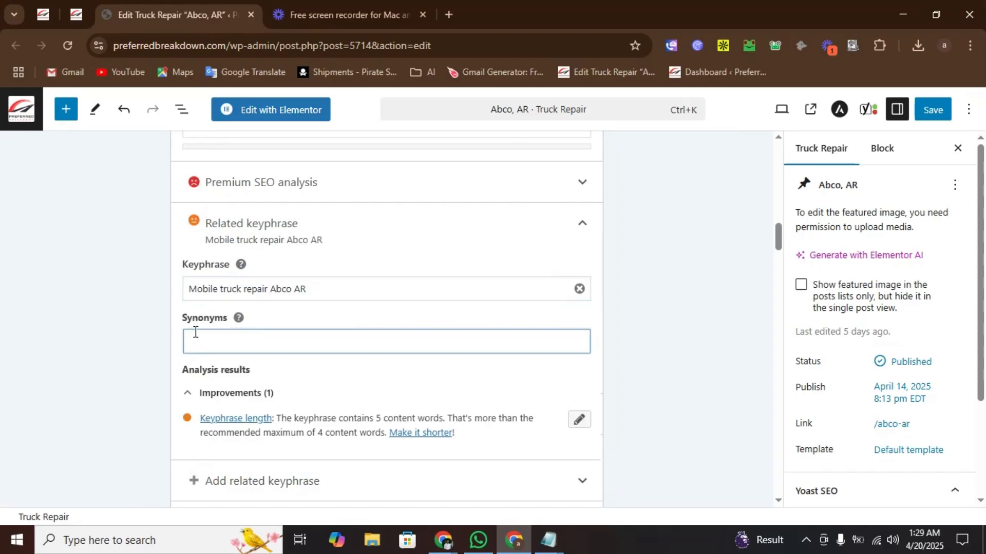
{"action": "key", "text": "alt+Tab"}
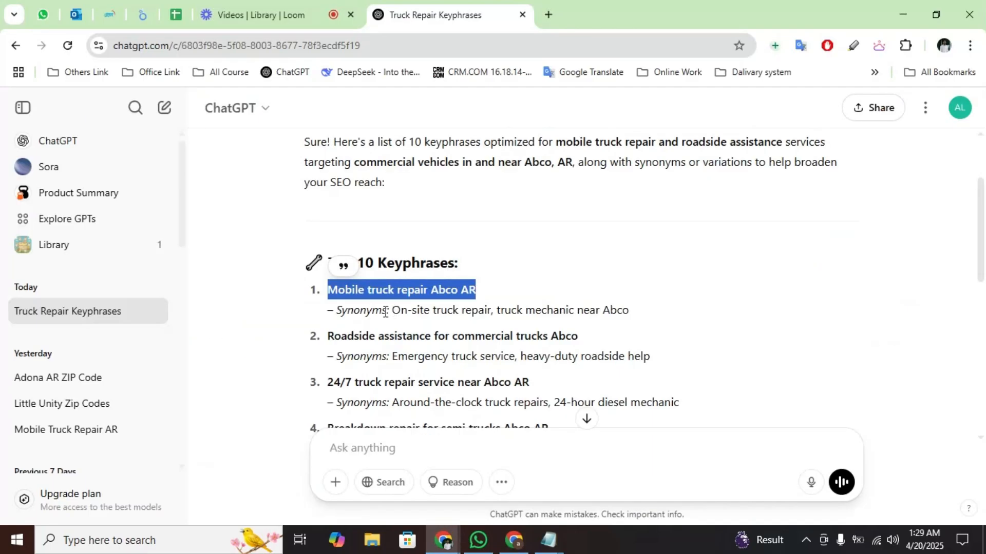
{"action": "left_click_drag", "start_coordinate": [349, 310], "coordinate": [636, 311]}
{"action": "key", "text": "ctrl+c"}
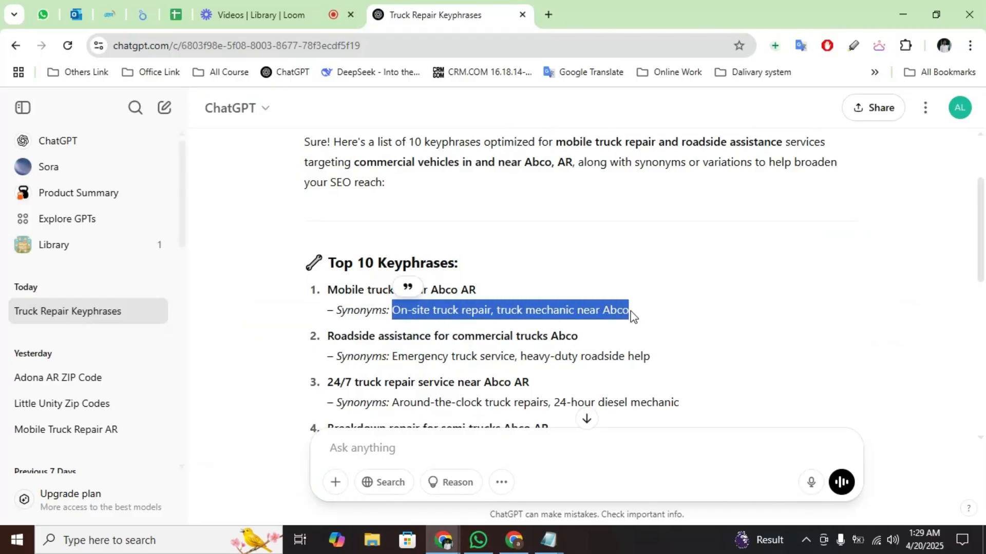
{"action": "key", "text": "alt+Tab"}
{"action": "key", "text": "ctrl+v"}
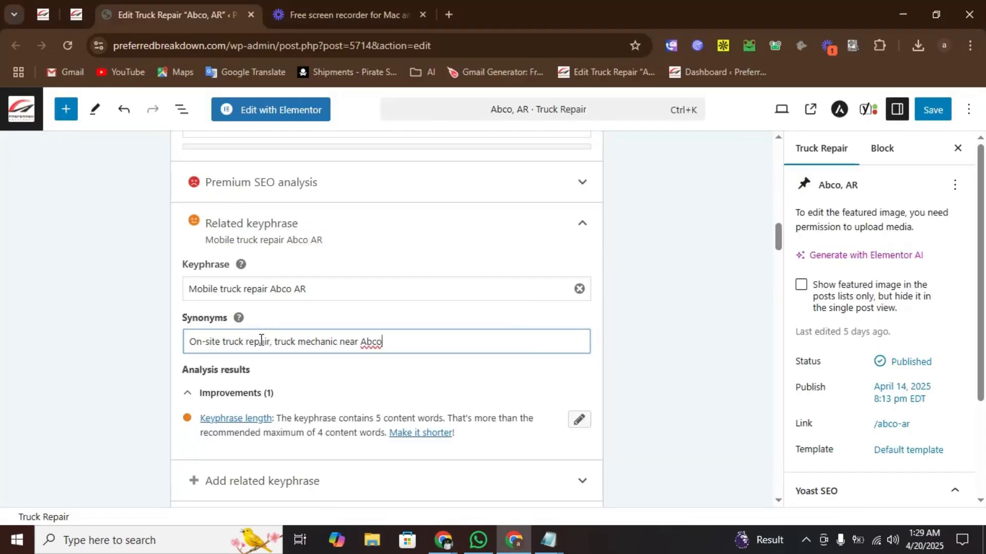
{"action": "left_click", "coordinate": [131, 322]}
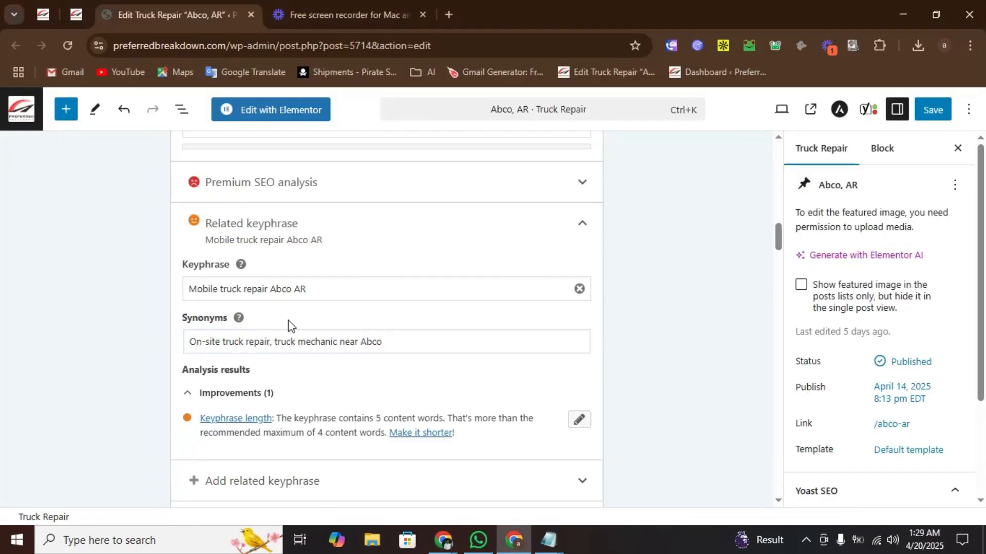
- Copy "Roadside assistance for commercial trucks Abco" from the ChatGPT answer into the post's keyphrase under Add related keyphrase
{"action": "left_click", "coordinate": [582, 223]}
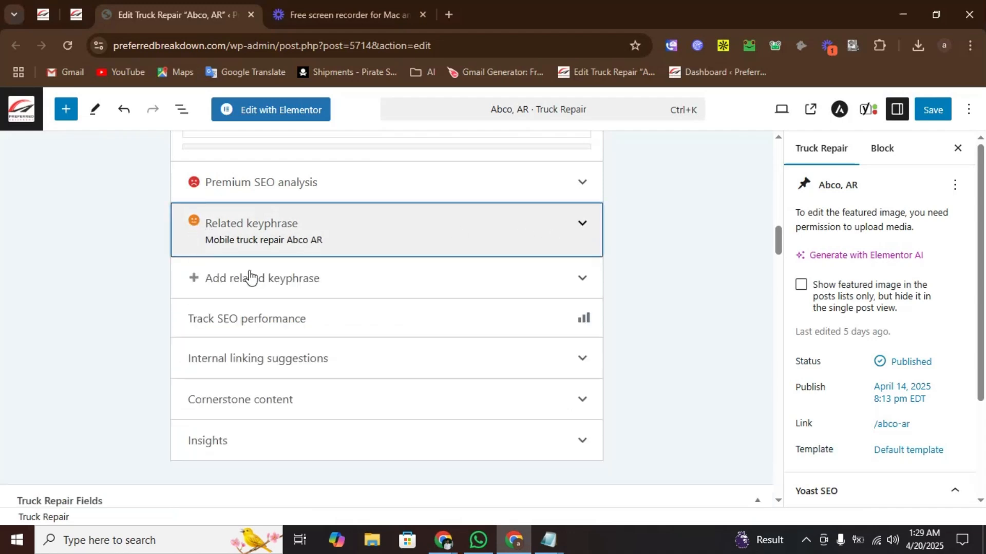
{"action": "left_click", "coordinate": [328, 285]}
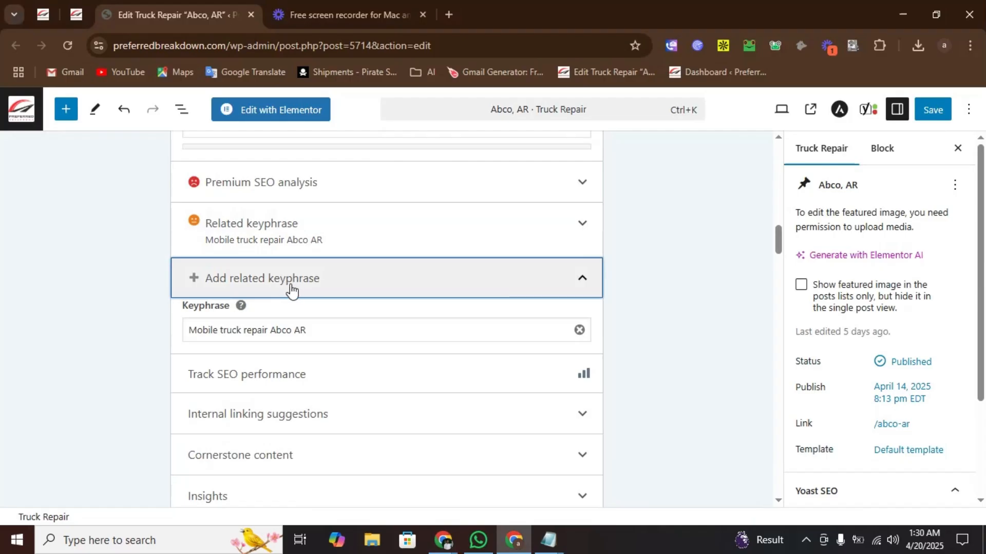
{"action": "key", "text": "alt+Tab"}
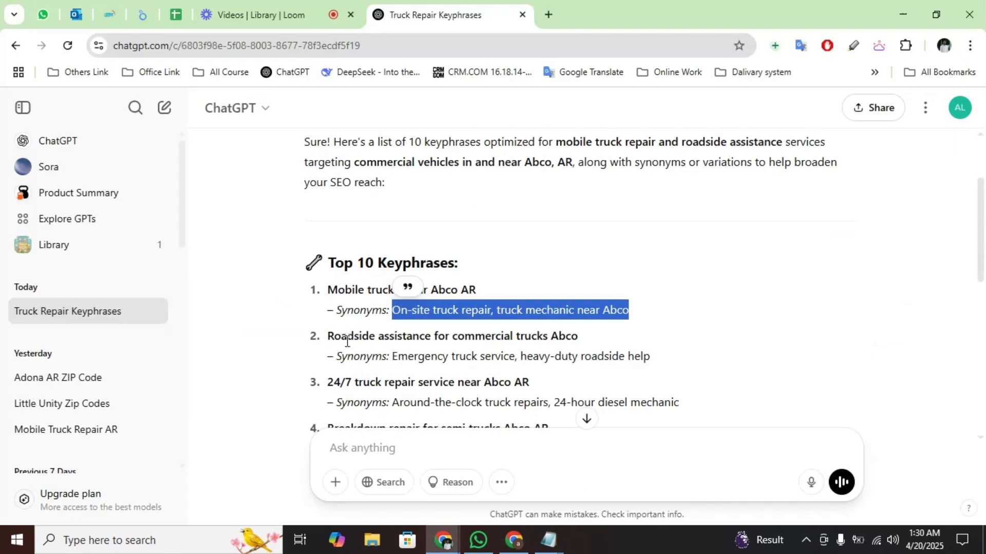
{"action": "left_click_drag", "start_coordinate": [329, 337], "coordinate": [594, 341]}
{"action": "key", "text": "ctrl+c"}
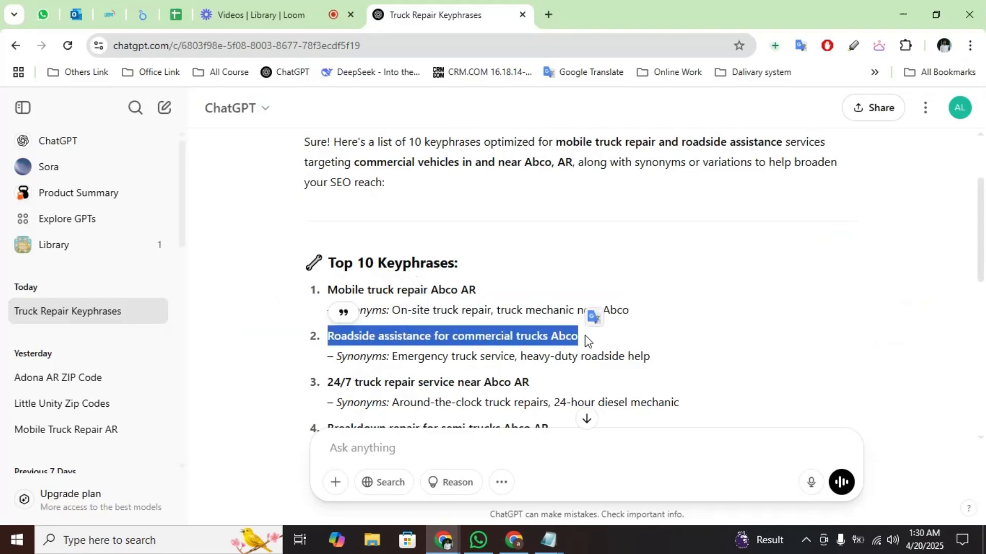
{"action": "key", "text": "alt+Tab"}
{"action": "left_click", "coordinate": [372, 332]}
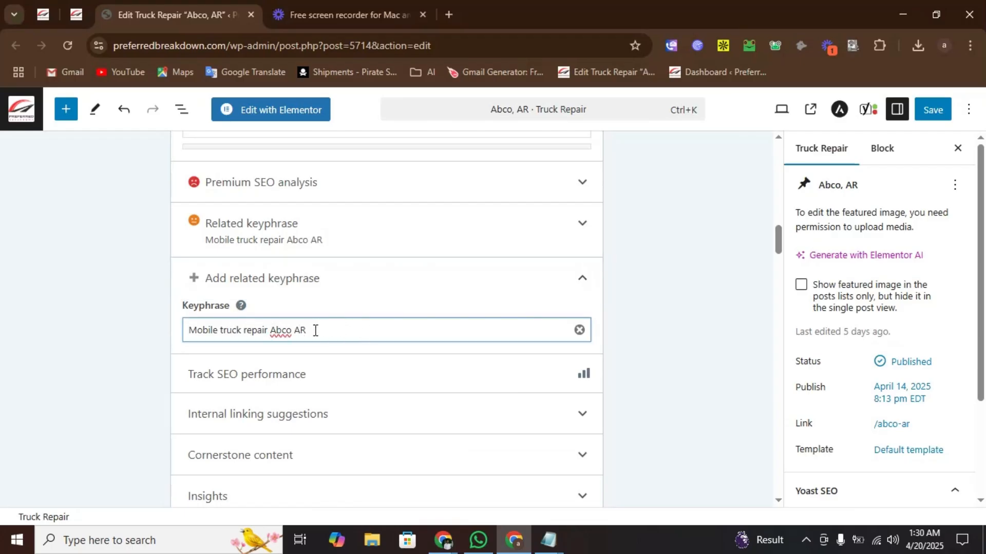
{"action": "left_click_drag", "start_coordinate": [341, 330], "coordinate": [165, 335]}
{"action": "key", "text": "ctrl+v"}
{"action": "left_click", "coordinate": [128, 324]}
{"action": "left_click", "coordinate": [440, 275]}
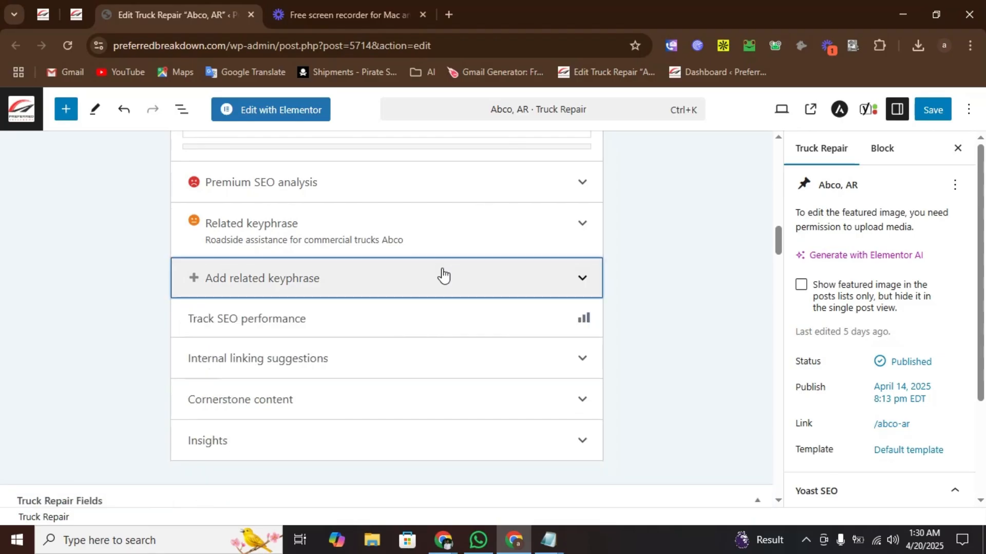
{"action": "left_click", "coordinate": [353, 280]}
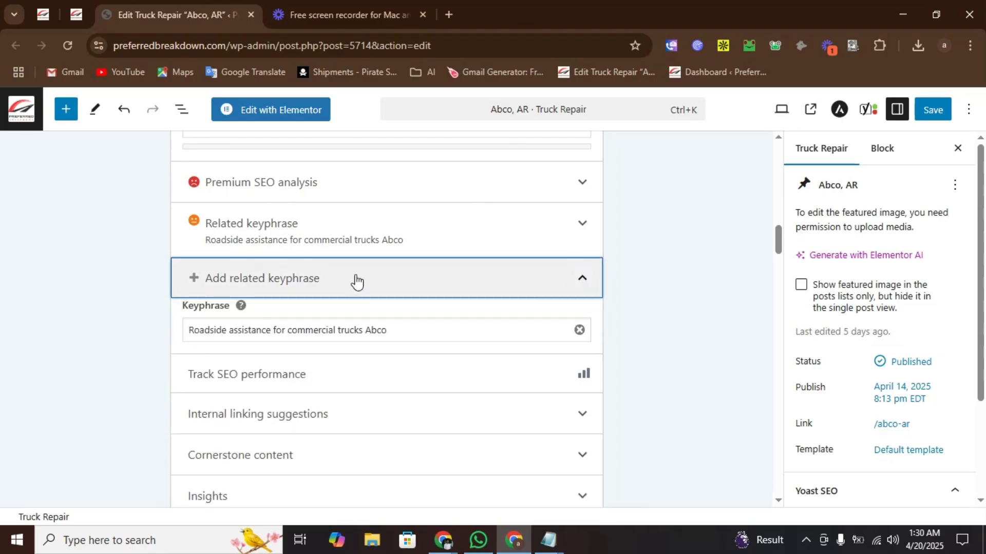
{"action": "left_click_drag", "start_coordinate": [458, 330], "coordinate": [2, 336]}
{"action": "key", "text": "ctrl+v"}
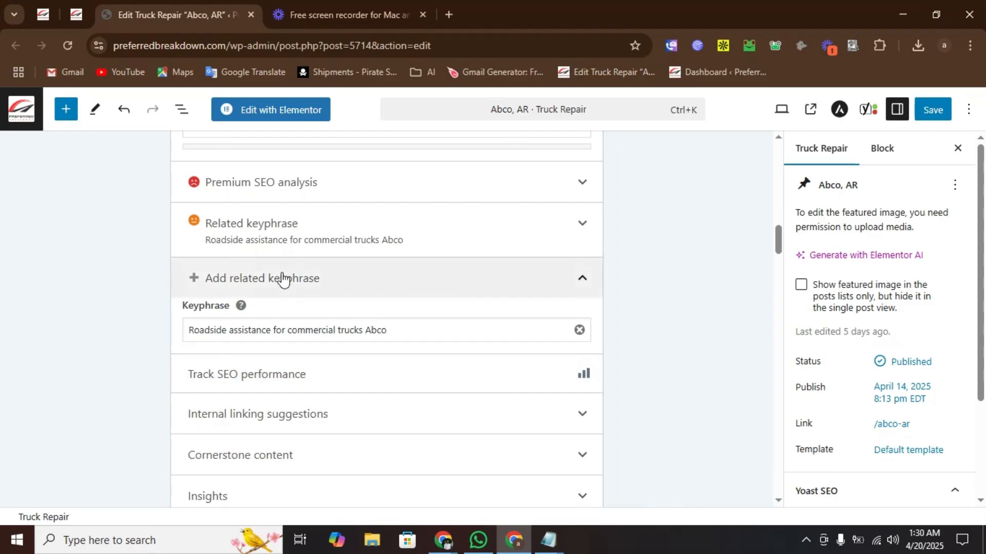
{"action": "left_click", "coordinate": [273, 282]}
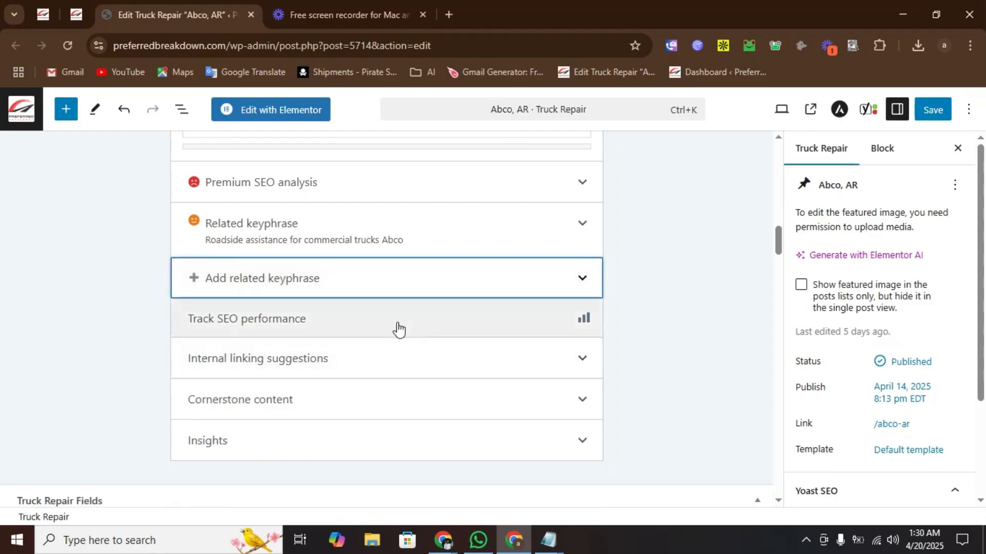
{"action": "left_click", "coordinate": [233, 280]}
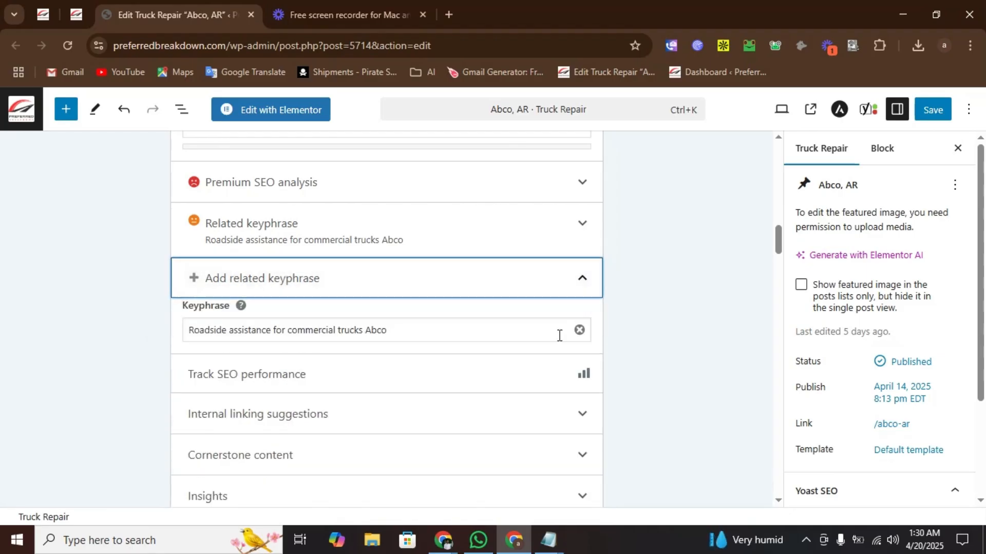
{"action": "left_click", "coordinate": [580, 332]}
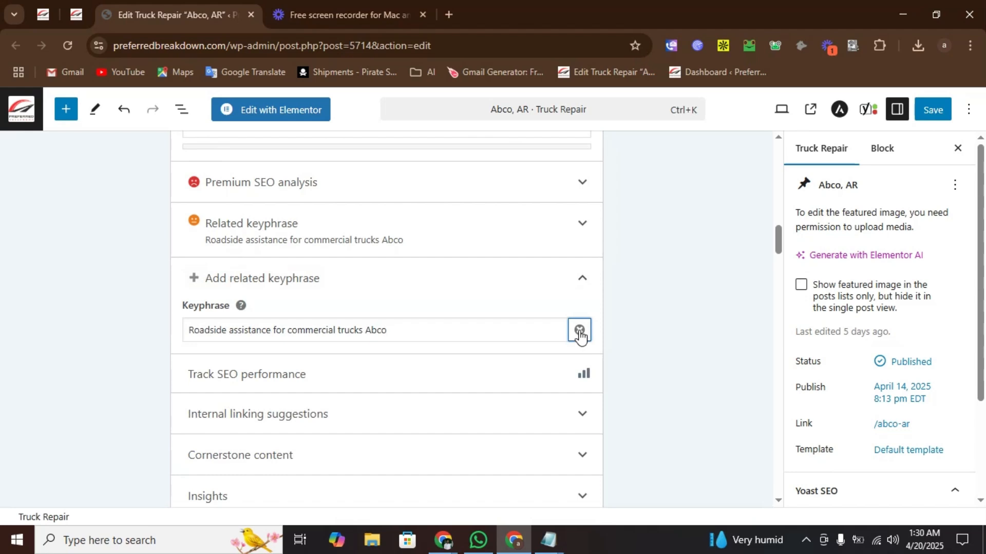
- Clear the overwritten related keyphrase and enter its text, "Roadside assistance for commercial trucks Abco", as a new related keyphrase
{"action": "left_click", "coordinate": [518, 331]}
{"action": "left_click_drag", "start_coordinate": [493, 330], "coordinate": [0, 339]}
{"action": "key", "text": "ctrl+c"}
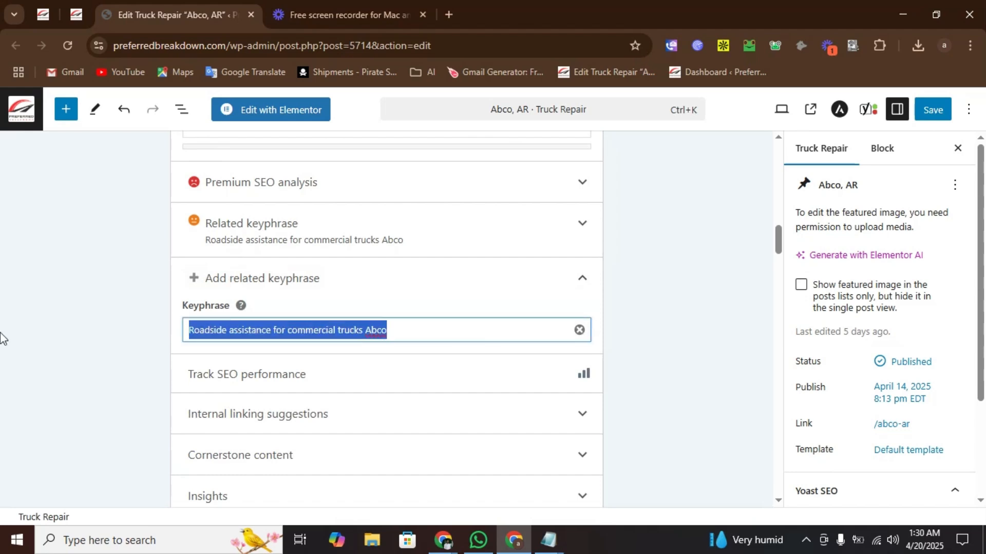
{"action": "key", "text": "BackSpace"}
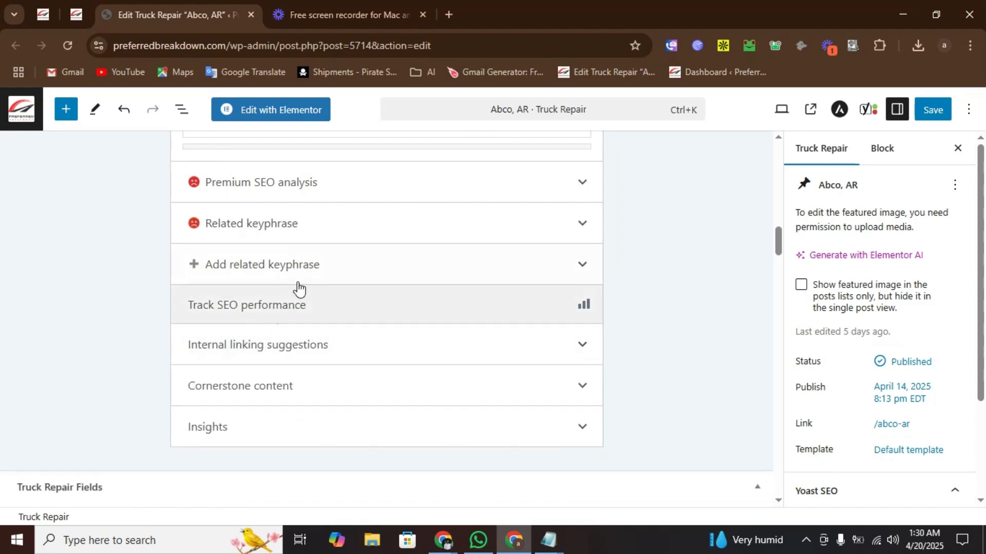
{"action": "left_click", "coordinate": [334, 276]}
{"action": "left_click", "coordinate": [245, 314]}
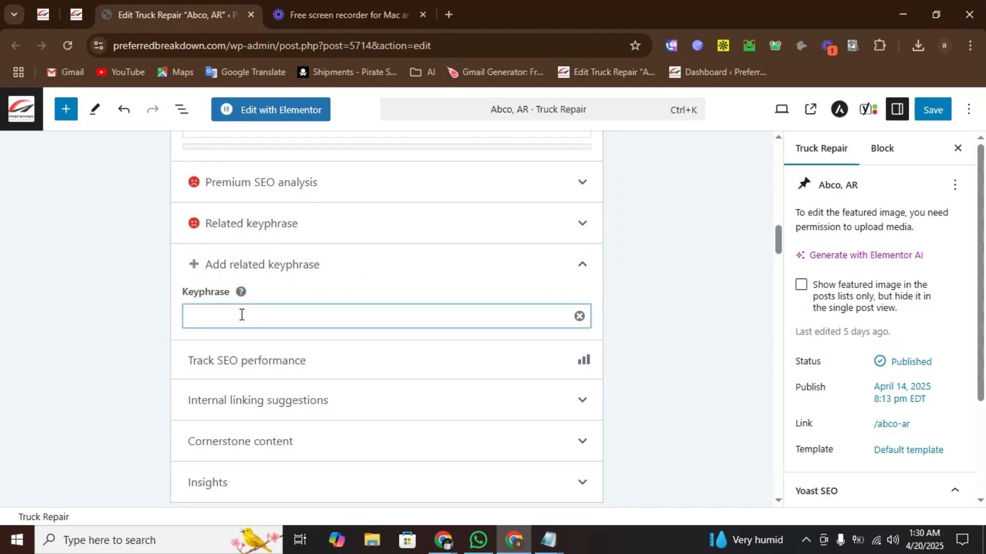
{"action": "key", "text": "ctrl+v"}
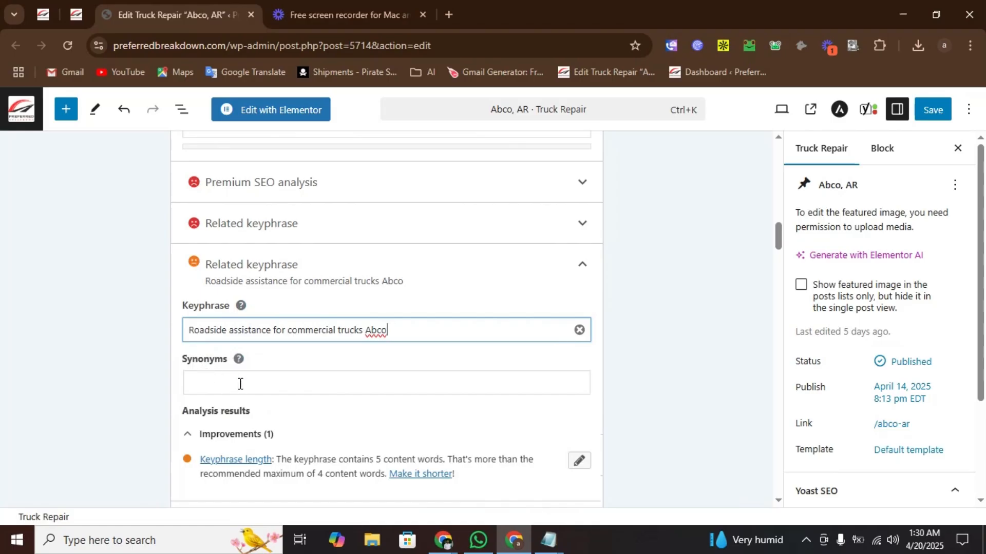
- Copy "Emergency truck service, heavy-duty roadside help" from ChatGPT into the roadside assistance keyphrase's synonyms and collapse that keyphrase
{"action": "key", "text": "alt+Tab"}
{"action": "left_click_drag", "start_coordinate": [394, 355], "coordinate": [717, 359]}
{"action": "key", "text": "ctrl+c"}
{"action": "key", "text": "alt+Tab"}
{"action": "left_click", "coordinate": [290, 384]}
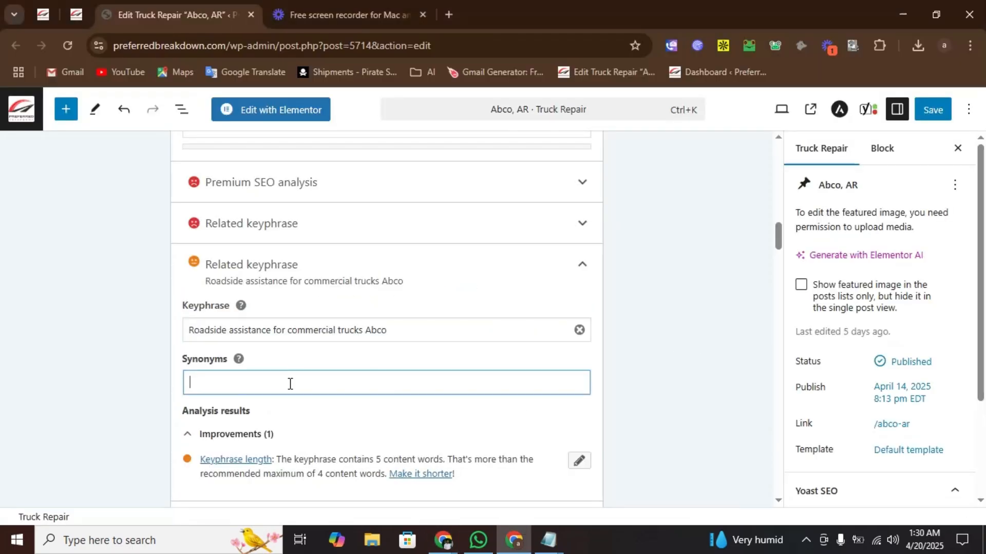
{"action": "key", "text": "ctrl+v"}
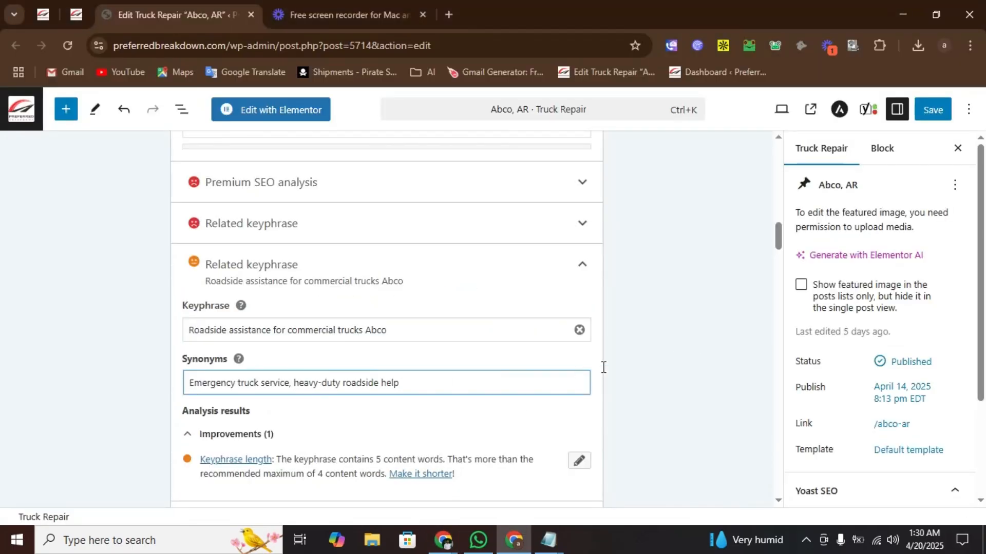
{"action": "left_click", "coordinate": [470, 291]}
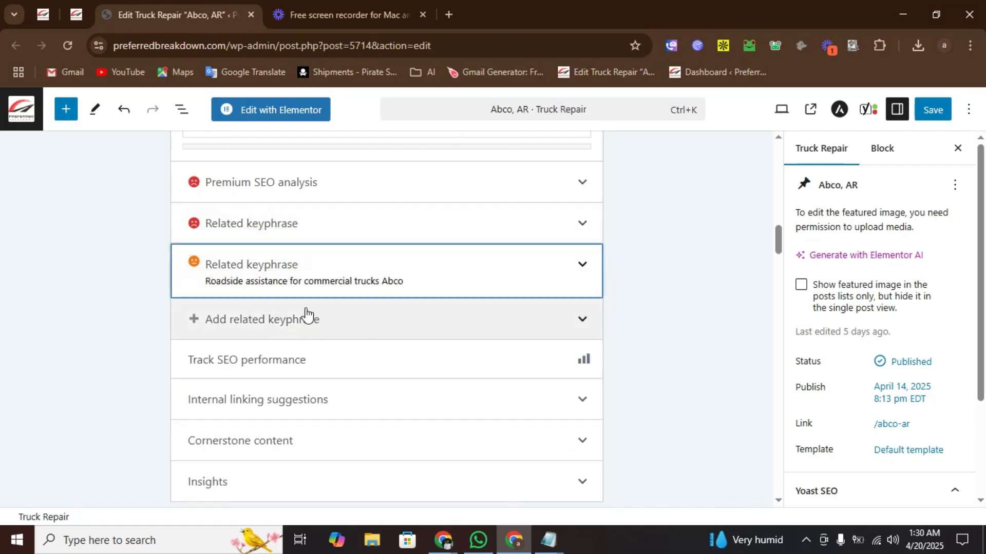
- Add another related keyphrase, "24/7 truck repair service near Abco AR", copied from the ChatGPT answer
{"action": "left_click", "coordinate": [286, 328]}
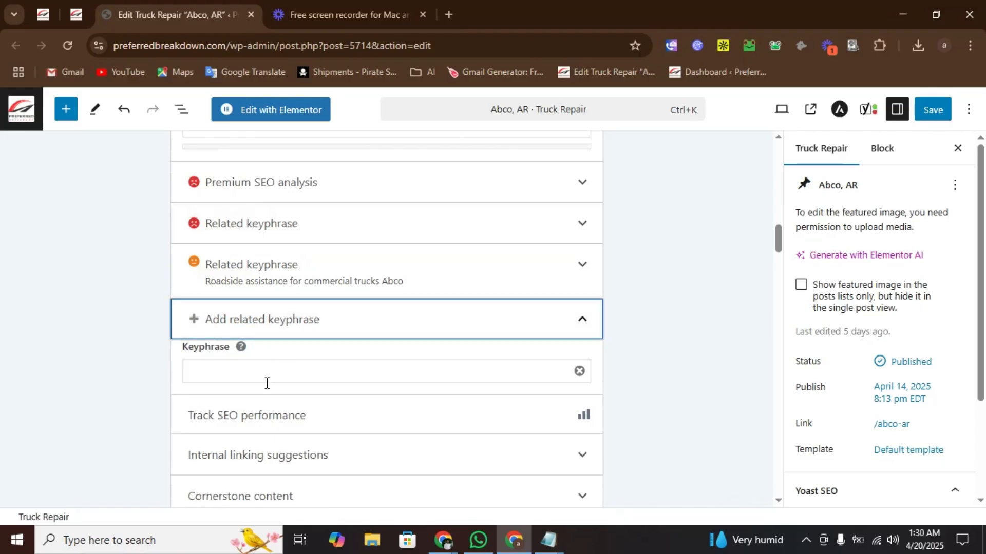
{"action": "mouse_move", "coordinate": [443, 539]}
{"action": "left_click", "coordinate": [403, 411]}
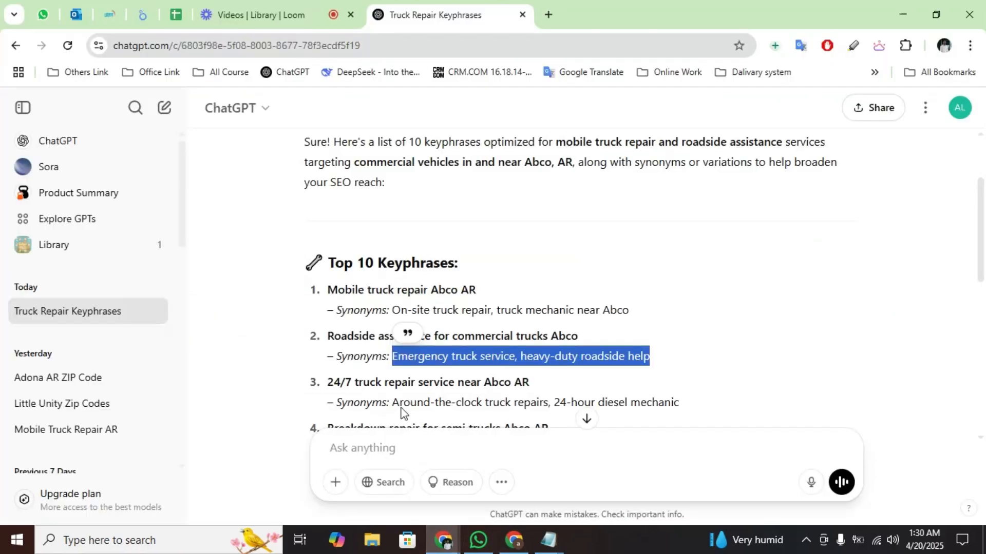
{"action": "scroll", "coordinate": [370, 390], "scroll_direction": "down", "scroll_amount": 1}
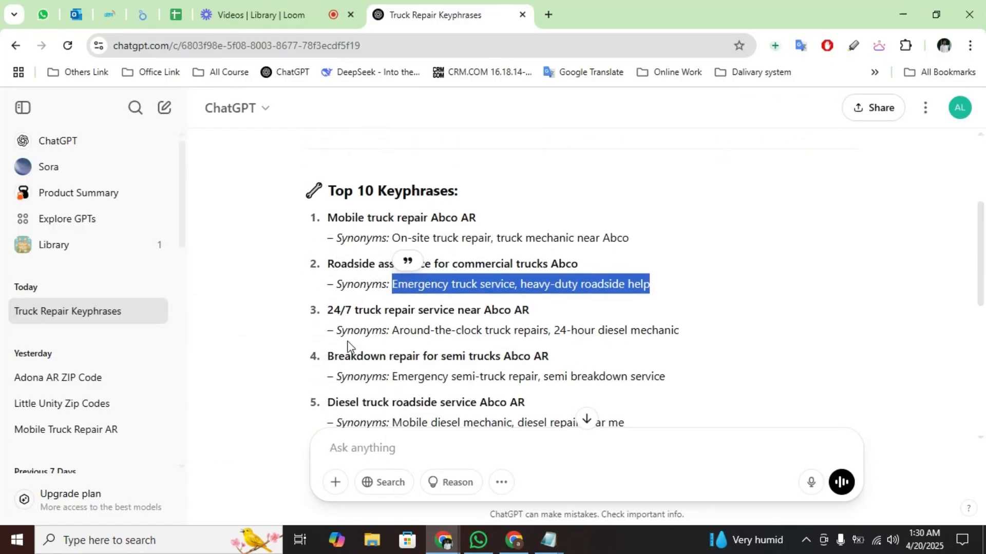
{"action": "left_click_drag", "start_coordinate": [330, 310], "coordinate": [579, 307]}
{"action": "key", "text": "ctrl+c"}
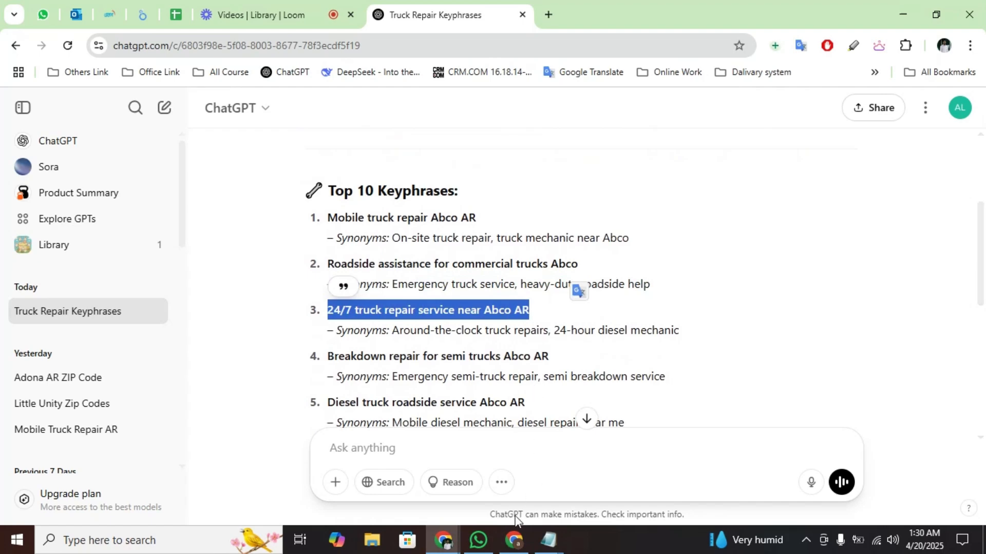
{"action": "left_click", "coordinate": [513, 539]}
{"action": "left_click", "coordinate": [318, 372]}
{"action": "key", "text": "ctrl+v"}
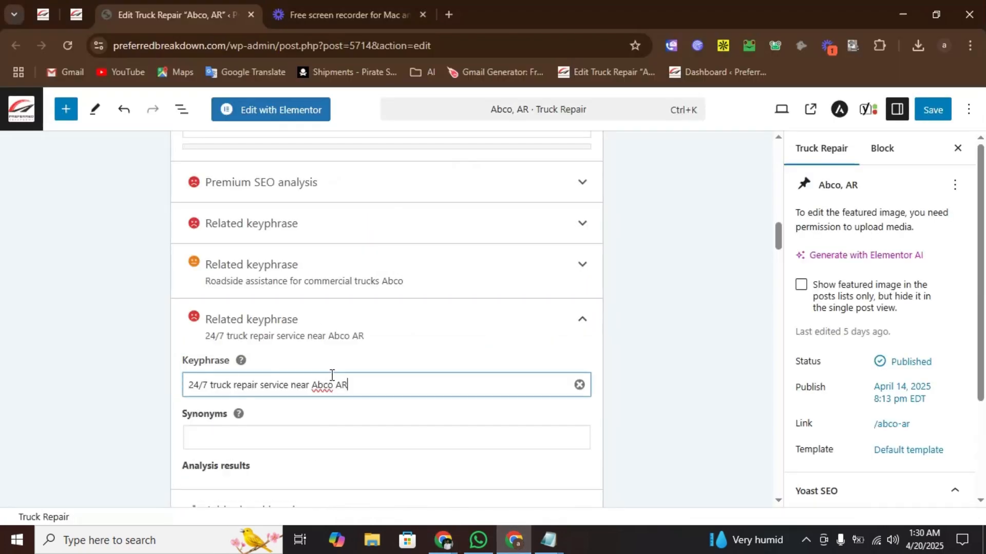
- Copy "Around-the-clock truck repairs, 24-hour diesel mechanic" from ChatGPT into the 24/7 keyphrase's synonyms and collapse that keyphrase
{"action": "left_click", "coordinate": [289, 434]}
{"action": "key", "text": "alt+Tab"}
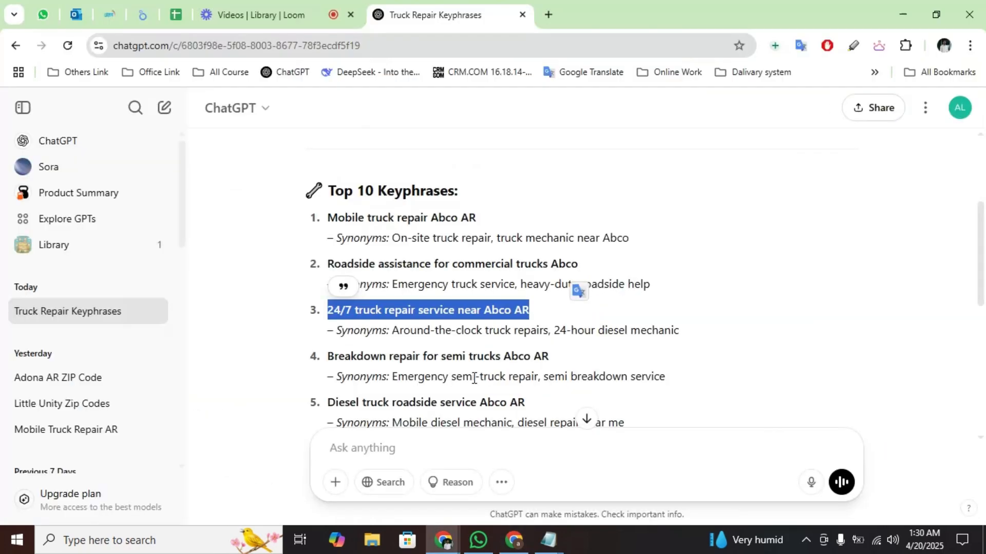
{"action": "left_click_drag", "start_coordinate": [395, 330], "coordinate": [681, 332]}
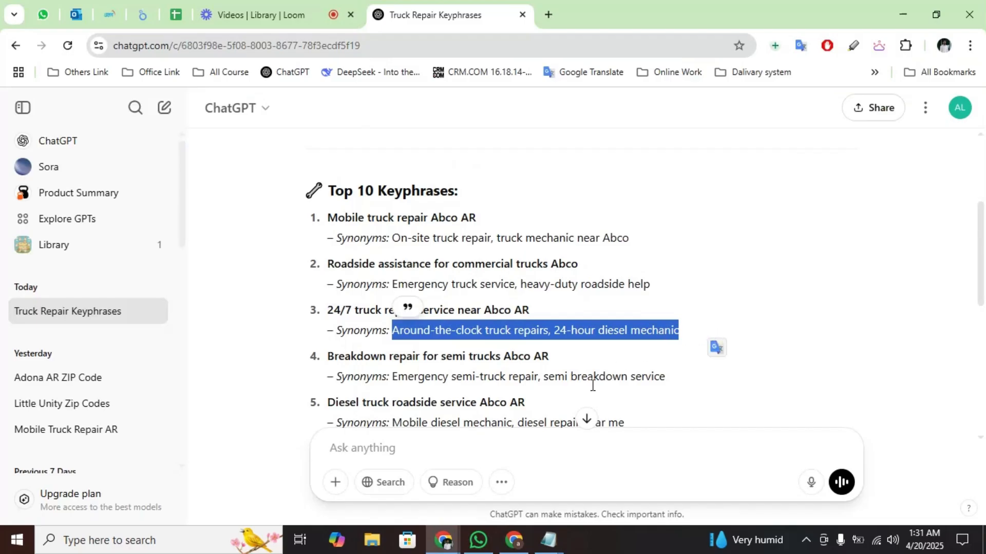
{"action": "key", "text": "alt+Tab"}
{"action": "type", "text": "Around the clock truck repairs, 24 hour diesel mechanic"}
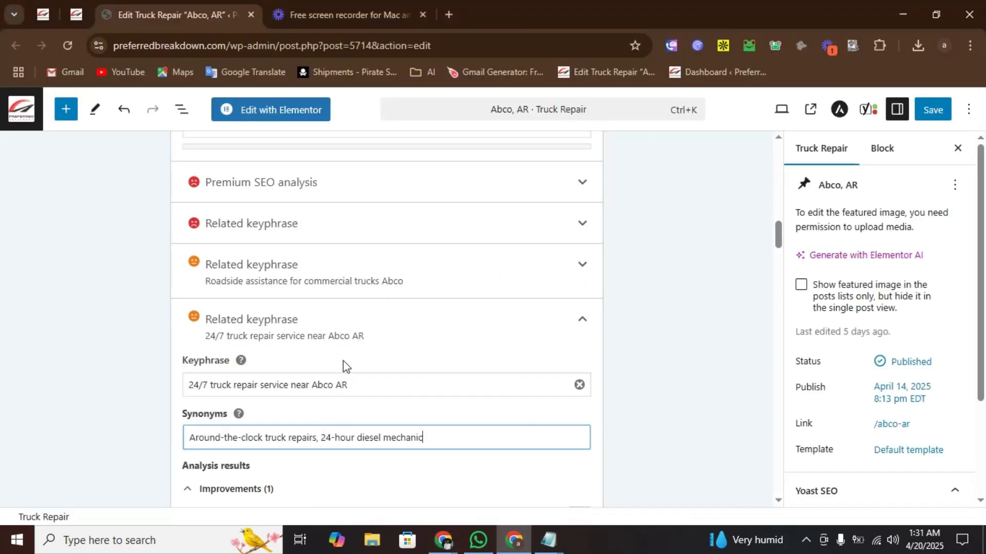
{"action": "left_click", "coordinate": [414, 330]}
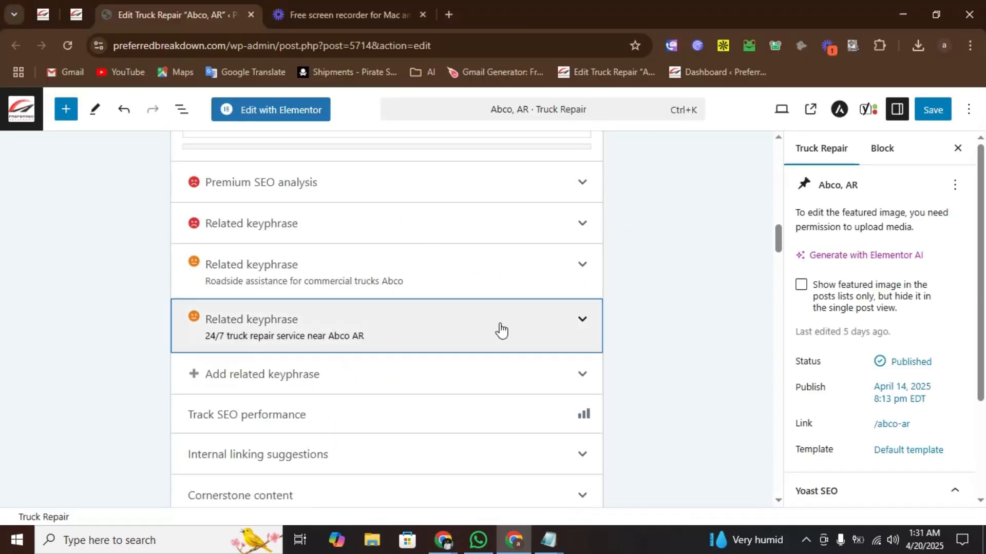
- Add another related keyphrase, "Breakdown repair for semi trucks Abco AR", copied from the ChatGPT answer
{"action": "left_click", "coordinate": [301, 381]}
{"action": "scroll", "coordinate": [364, 380], "scroll_direction": "down", "scroll_amount": 1}
{"action": "key", "text": "alt+Tab"}
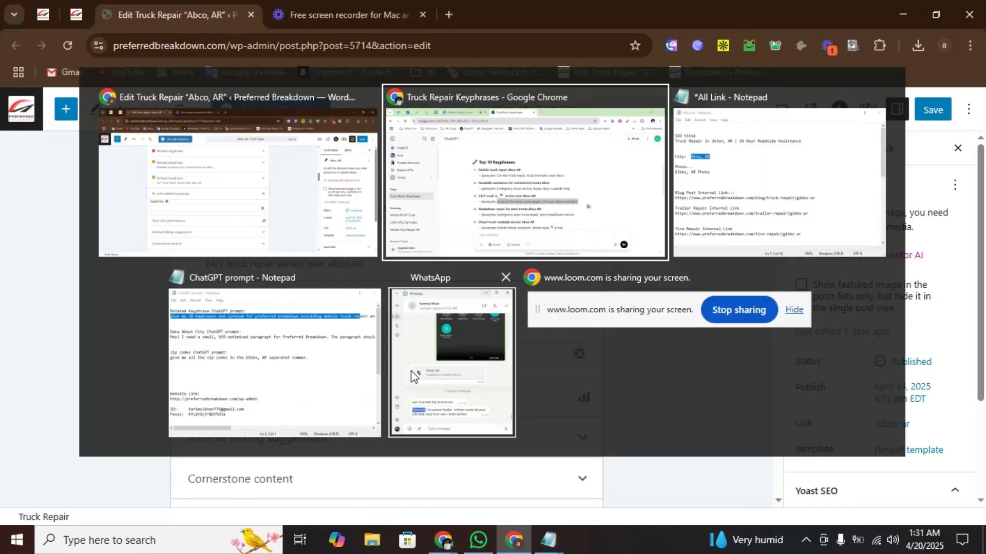
{"action": "left_click_drag", "start_coordinate": [329, 356], "coordinate": [608, 354]}
{"action": "key", "text": "ctrl+c"}
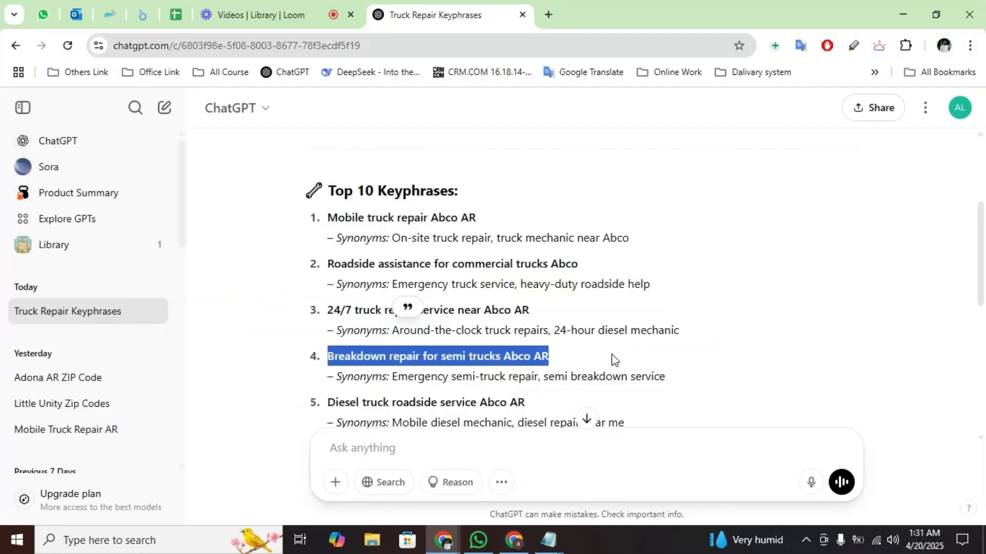
{"action": "key", "text": "alt+Tab"}
{"action": "left_click", "coordinate": [320, 354]}
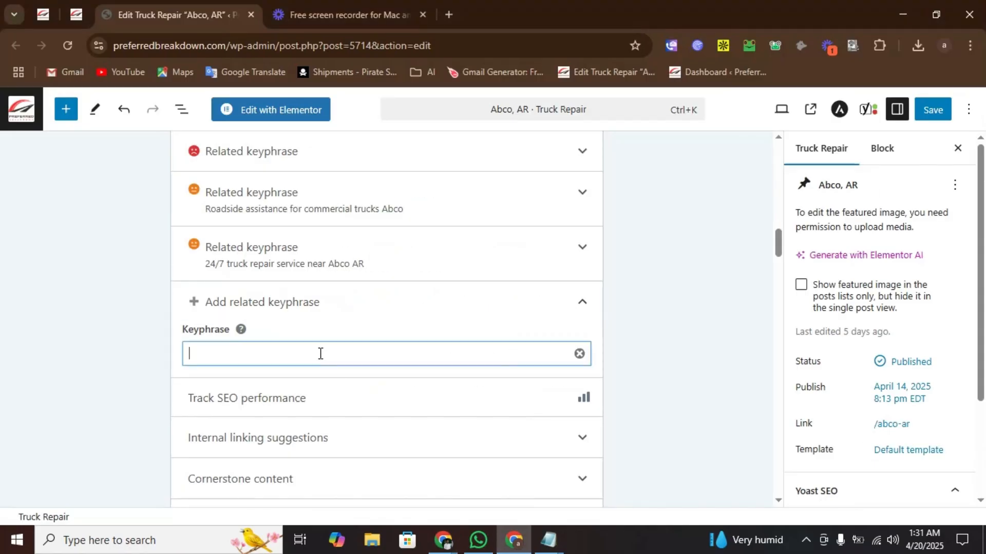
{"action": "key", "text": "ctrl+v"}
- Copy "Emergency semi-truck repair, semi breakdown service" from ChatGPT into the breakdown repair keyphrase's synonyms and collapse that keyphrase
{"action": "mouse_move", "coordinate": [457, 532]}
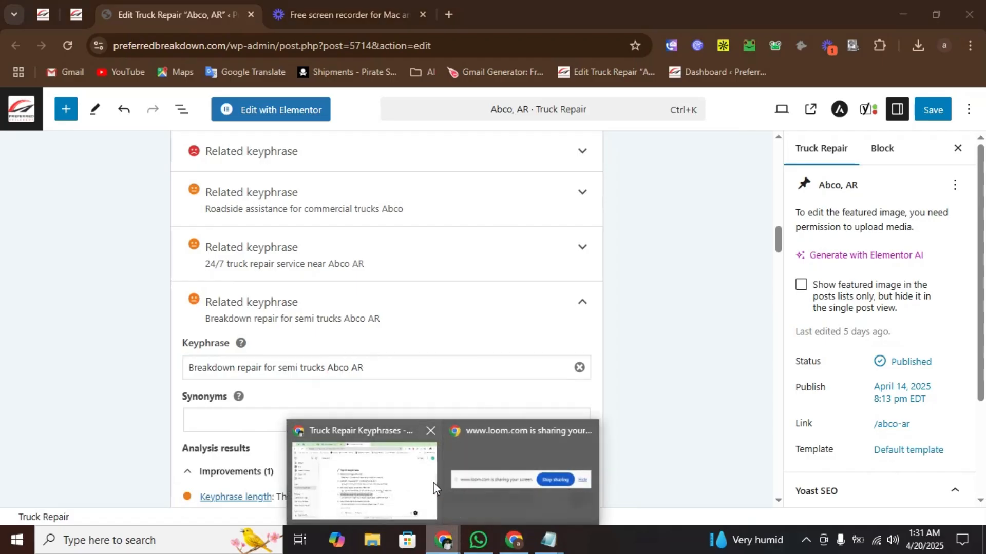
{"action": "left_click", "coordinate": [386, 464]}
{"action": "left_click_drag", "start_coordinate": [393, 380], "coordinate": [736, 383]}
{"action": "key", "text": "ctrl+c"}
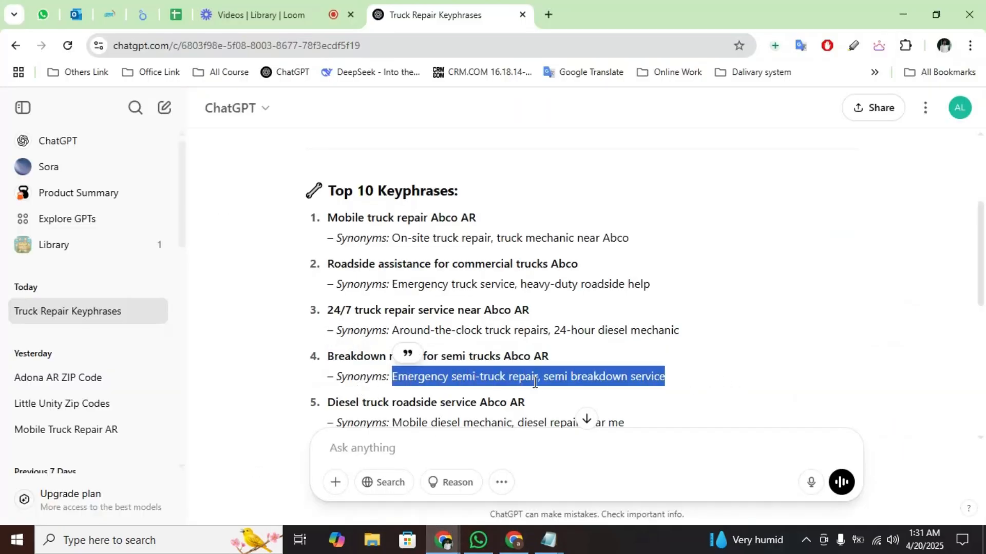
{"action": "key", "text": "alt+Tab"}
{"action": "left_click", "coordinate": [325, 420]}
{"action": "key", "text": "ctrl+v"}
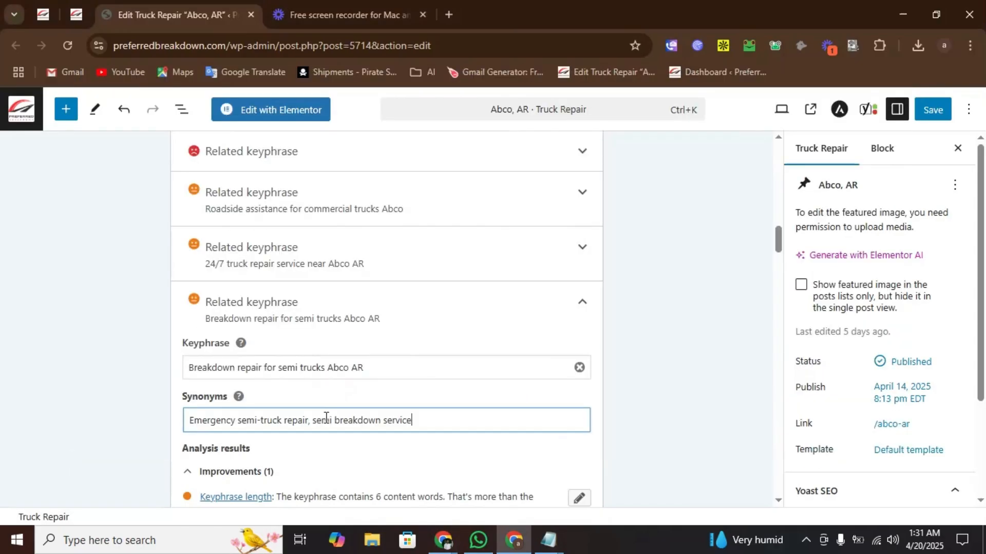
{"action": "left_click", "coordinate": [415, 308]}
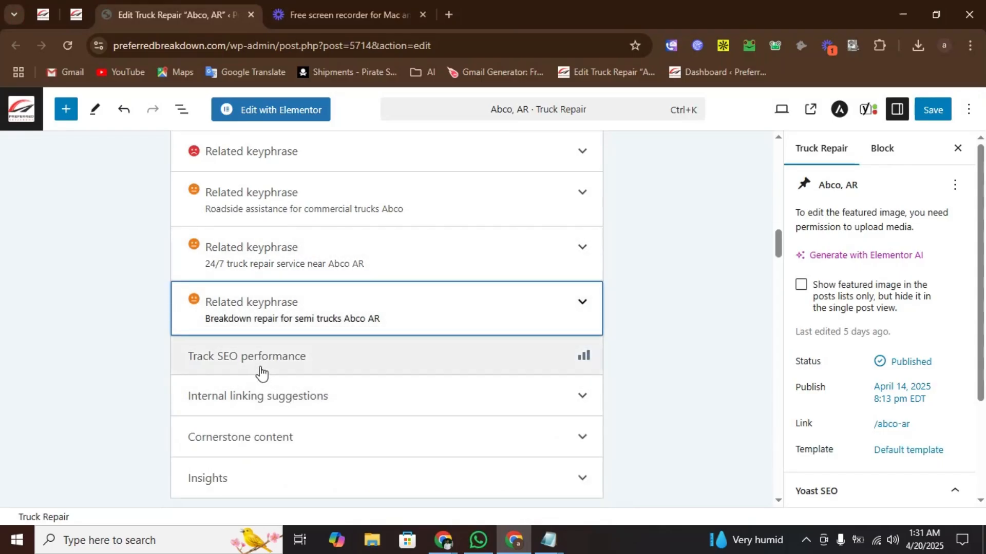
{"action": "scroll", "coordinate": [312, 381], "scroll_direction": "up", "scroll_amount": 1}
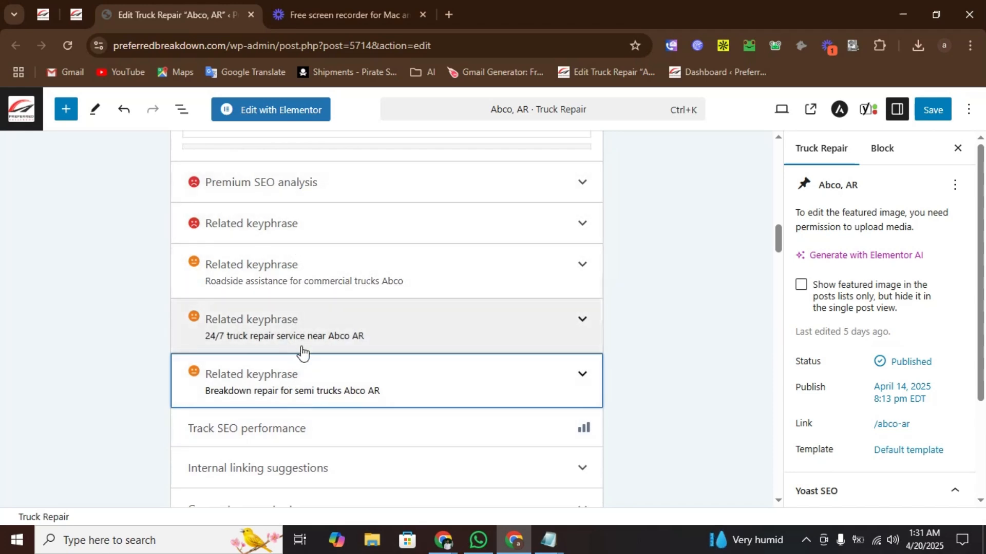
- Copy the city "Abco, AR" from the All Link notes for use in the Truck Repair Fields
{"action": "scroll", "coordinate": [302, 350], "scroll_direction": "down", "scroll_amount": 6}
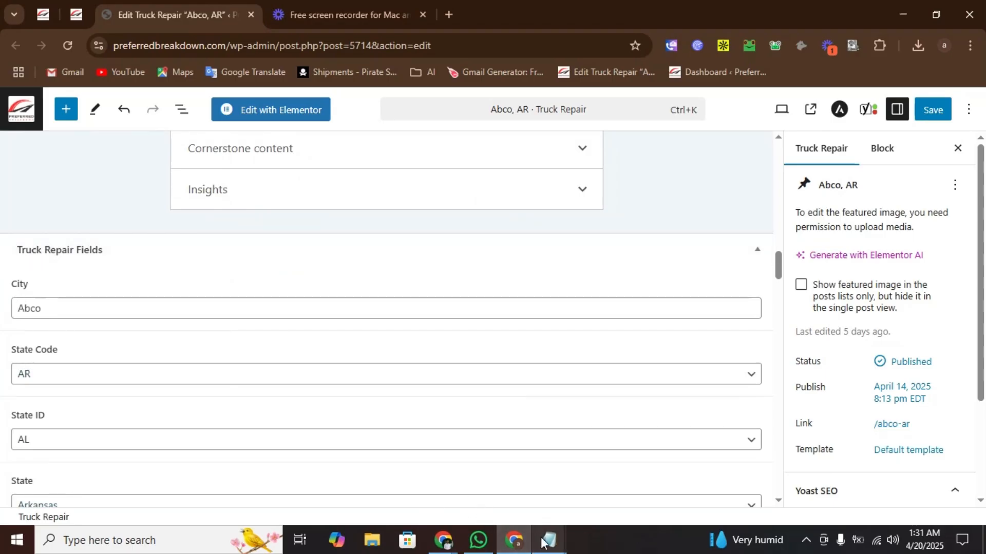
{"action": "mouse_move", "coordinate": [539, 529]}
{"action": "left_click", "coordinate": [593, 468]}
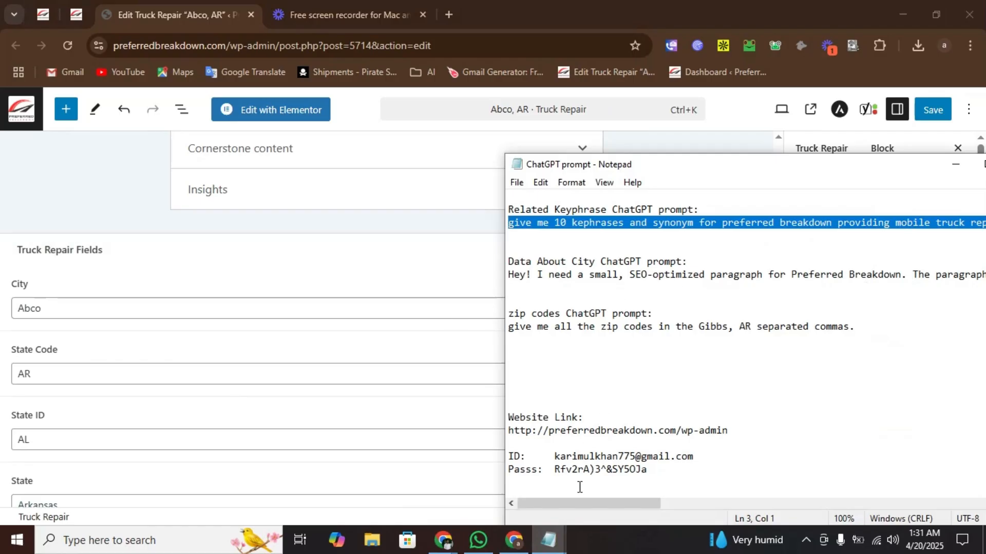
{"action": "mouse_move", "coordinate": [548, 539]}
{"action": "left_click", "coordinate": [501, 477]}
{"action": "left_click", "coordinate": [399, 240]}
{"action": "left_click_drag", "start_coordinate": [342, 226], "coordinate": [390, 226]}
{"action": "key", "text": "ctrl+c"}
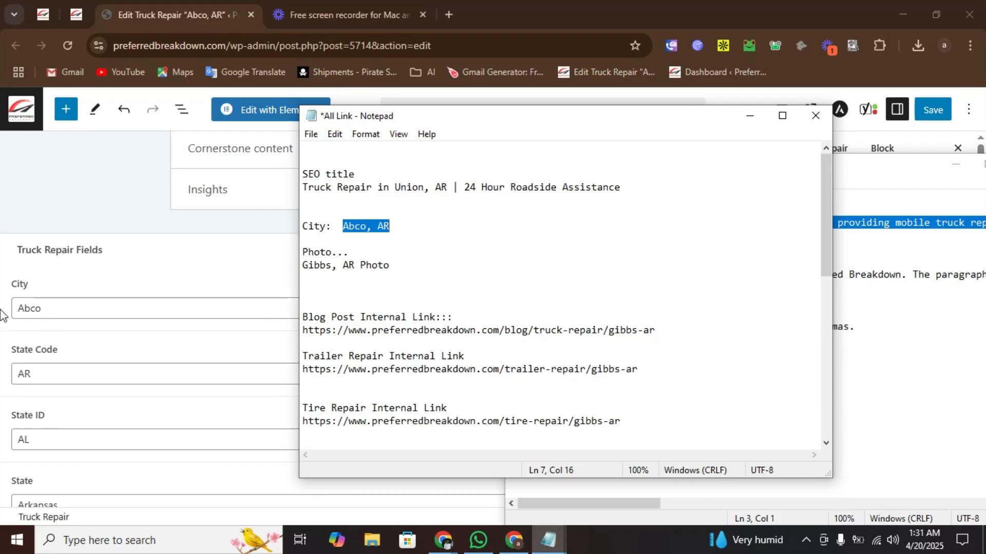
- Set the State ID to AR and choose Arkansas as the State in the Truck Repair Fields
{"action": "scroll", "coordinate": [37, 359], "scroll_direction": "down", "scroll_amount": 3}
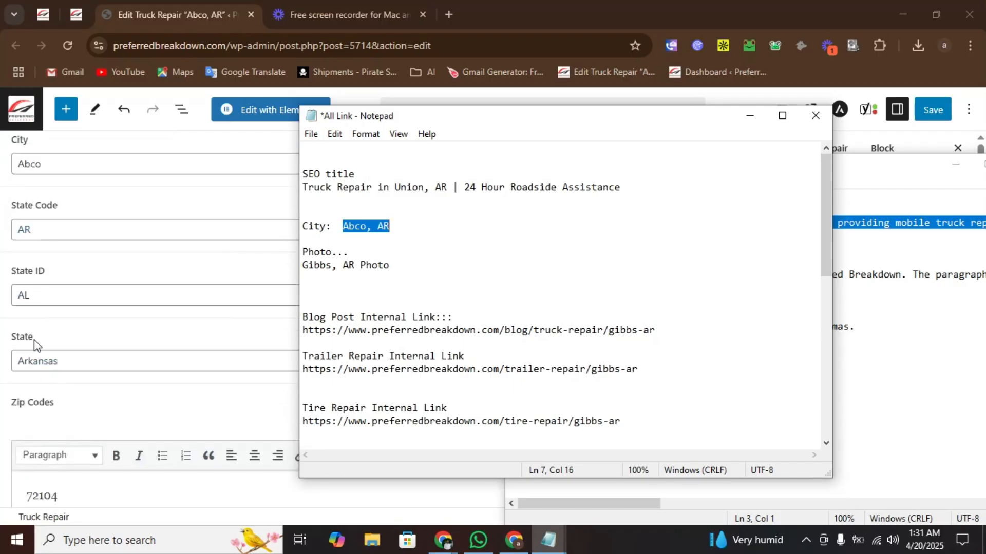
{"action": "left_click", "coordinate": [34, 298]}
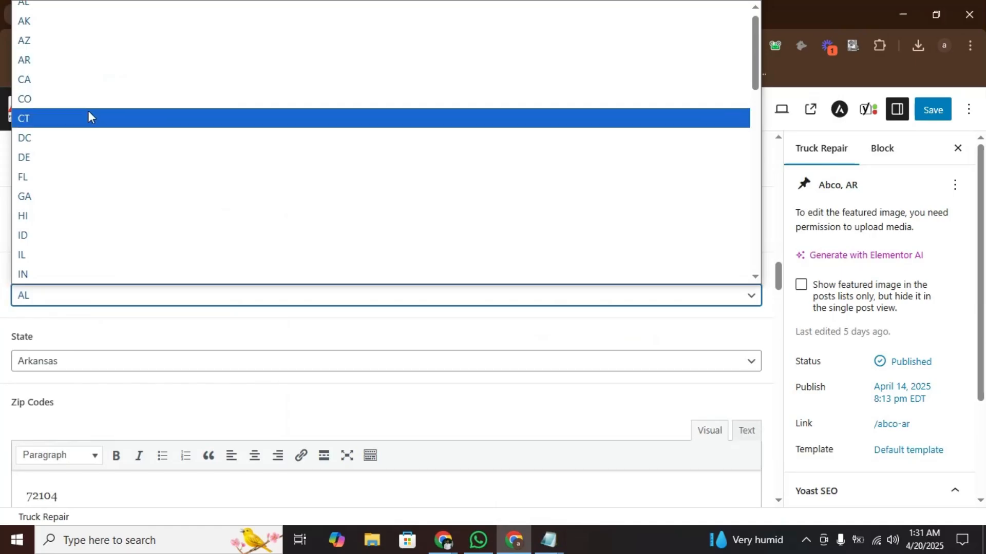
{"action": "left_click", "coordinate": [81, 58]}
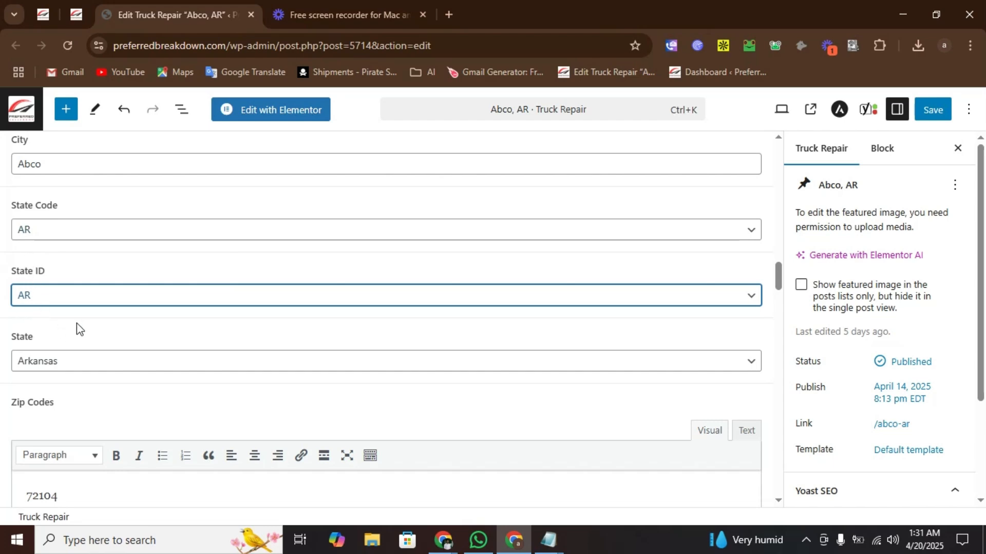
{"action": "scroll", "coordinate": [73, 327], "scroll_direction": "down", "scroll_amount": 3}
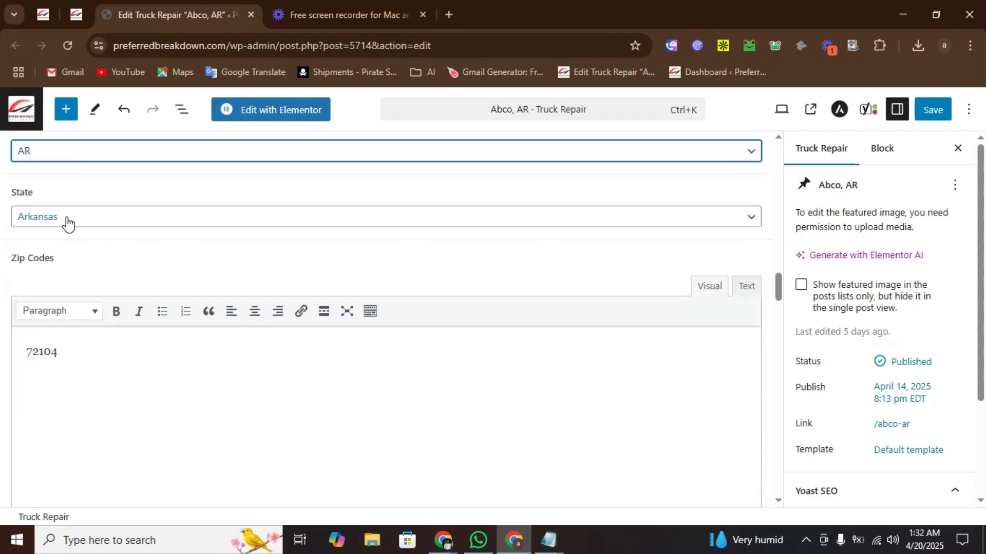
{"action": "left_click", "coordinate": [67, 222]}
{"action": "left_click", "coordinate": [56, 295]}
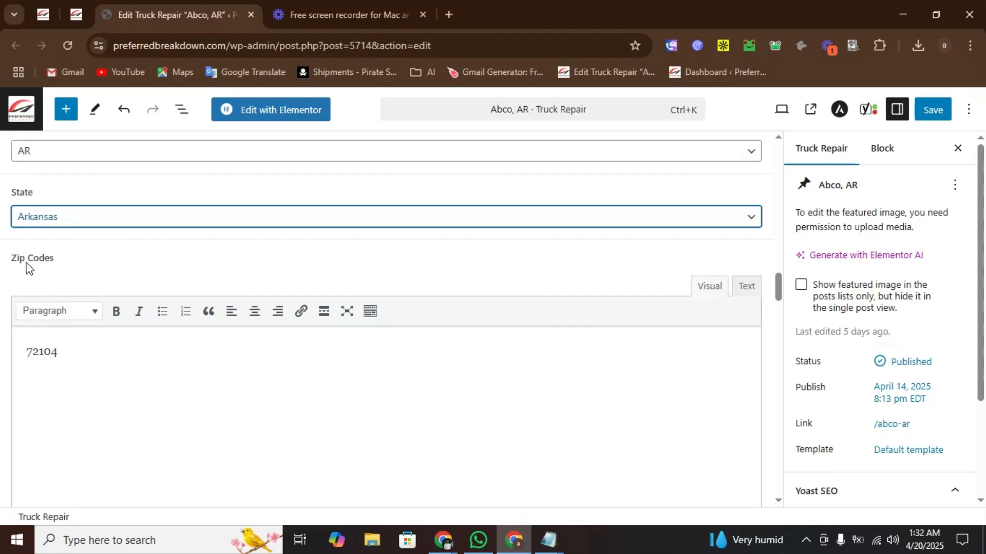
- Replace the city in the zip codes prompt of the ChatGPT prompt notes with "Abco, AR" and copy the whole prompt
{"action": "left_click_drag", "start_coordinate": [83, 365], "coordinate": [8, 359]}
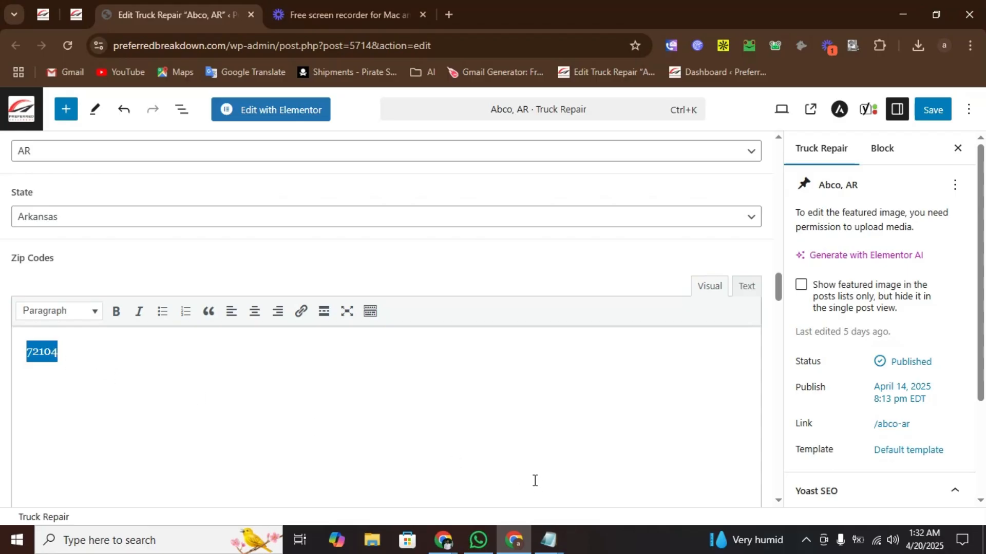
{"action": "left_click", "coordinate": [550, 542]}
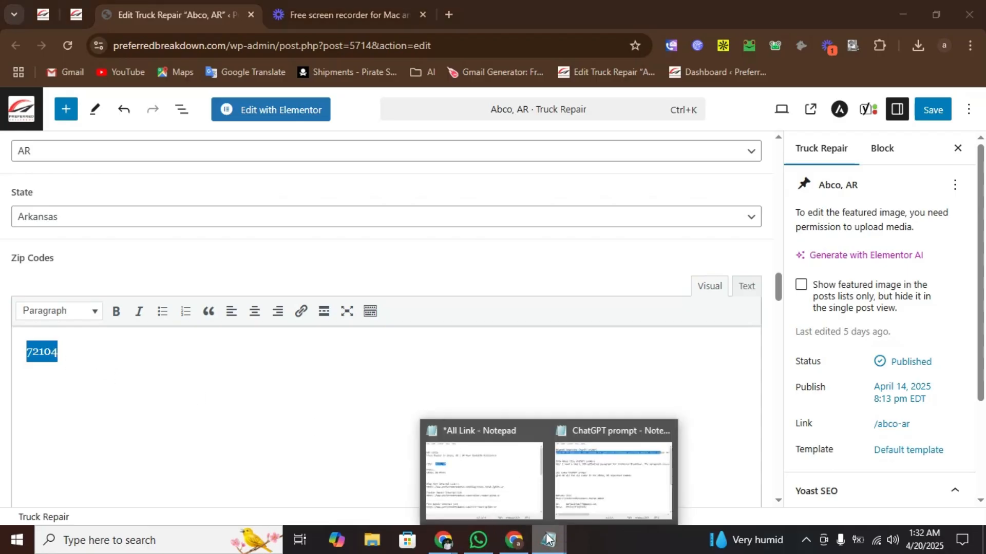
{"action": "left_click", "coordinate": [579, 482]}
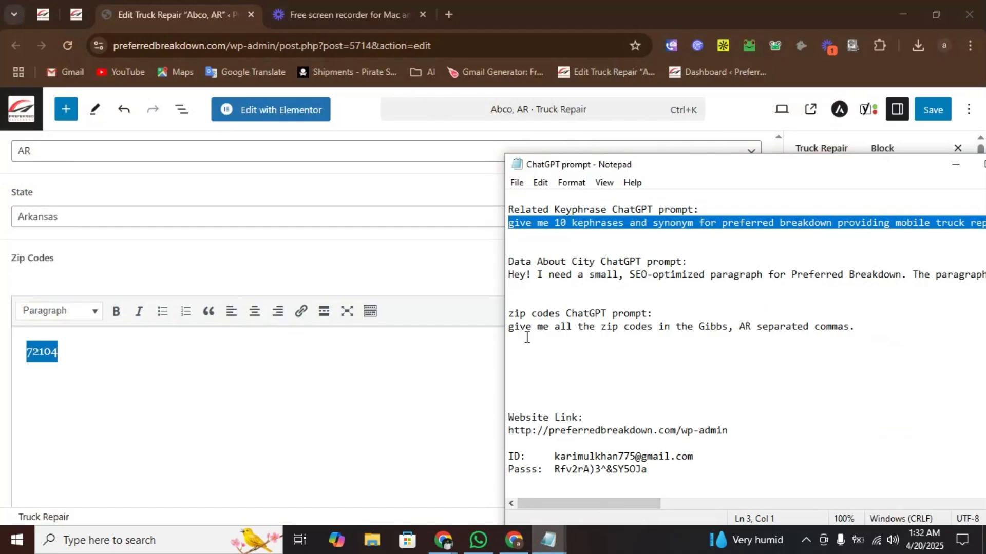
{"action": "left_click_drag", "start_coordinate": [670, 311], "coordinate": [501, 330]}
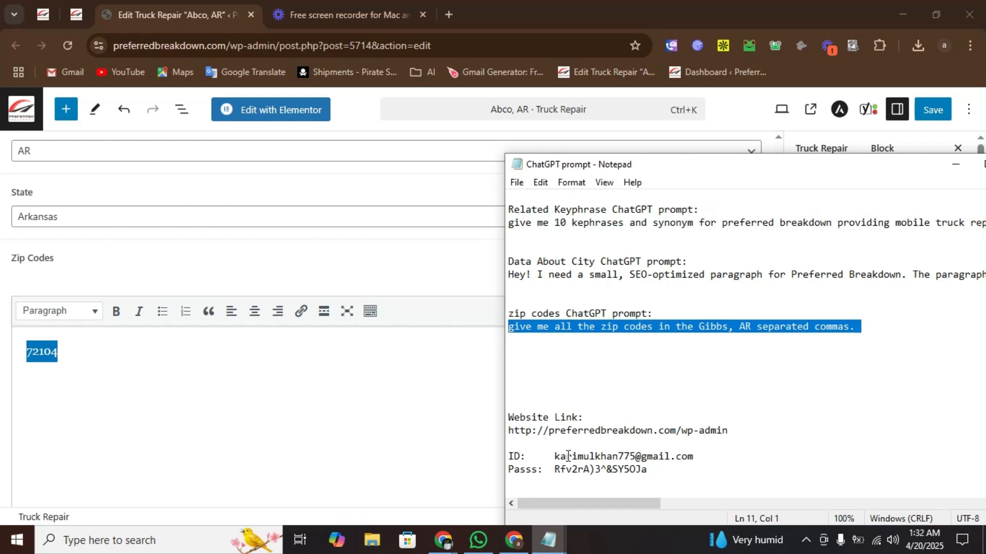
{"action": "mouse_move", "coordinate": [549, 544]}
{"action": "left_click", "coordinate": [492, 477]}
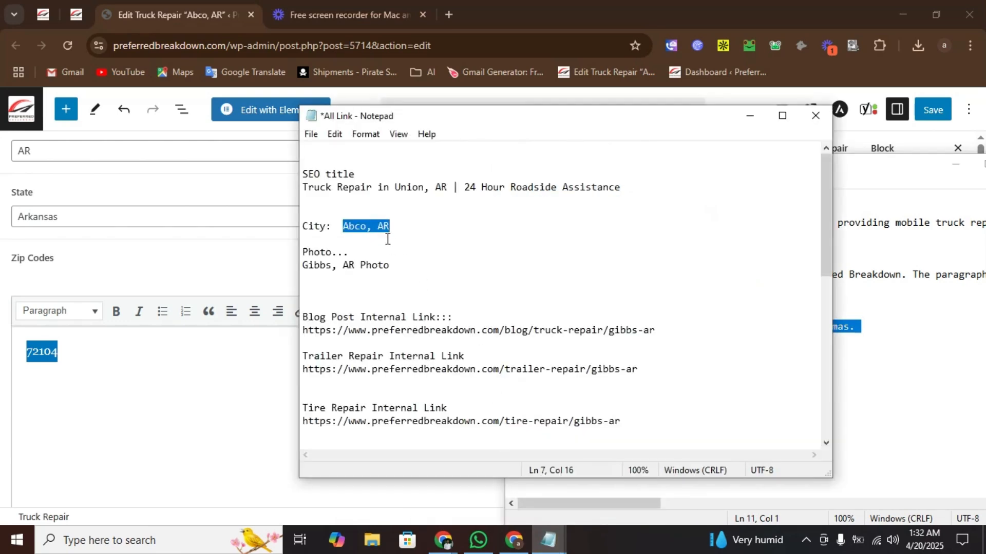
{"action": "left_click", "coordinate": [882, 337]}
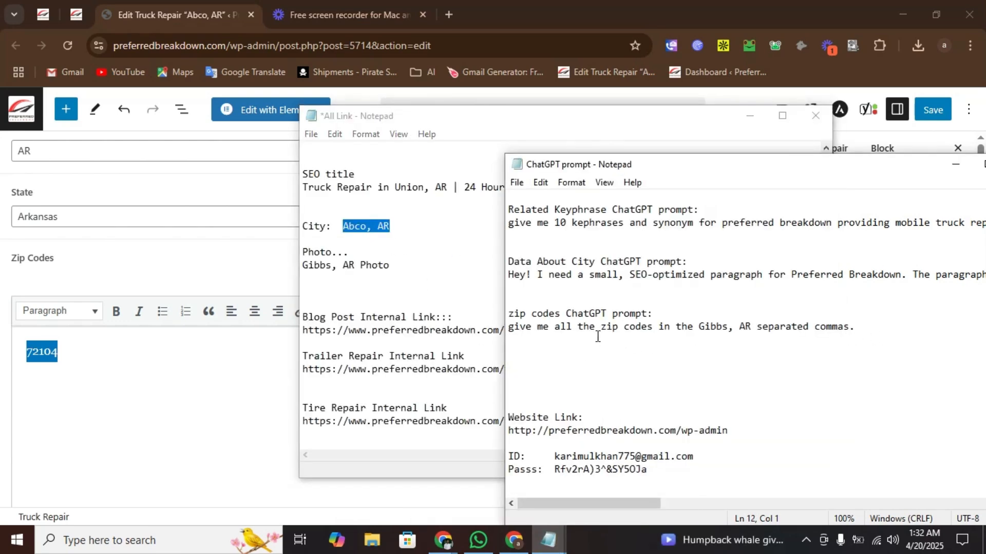
{"action": "left_click_drag", "start_coordinate": [698, 328], "coordinate": [745, 329]}
{"action": "key", "text": "ctrl+v"}
{"action": "left_click_drag", "start_coordinate": [513, 337], "coordinate": [512, 331]}
{"action": "key", "text": "ctrl+c"}
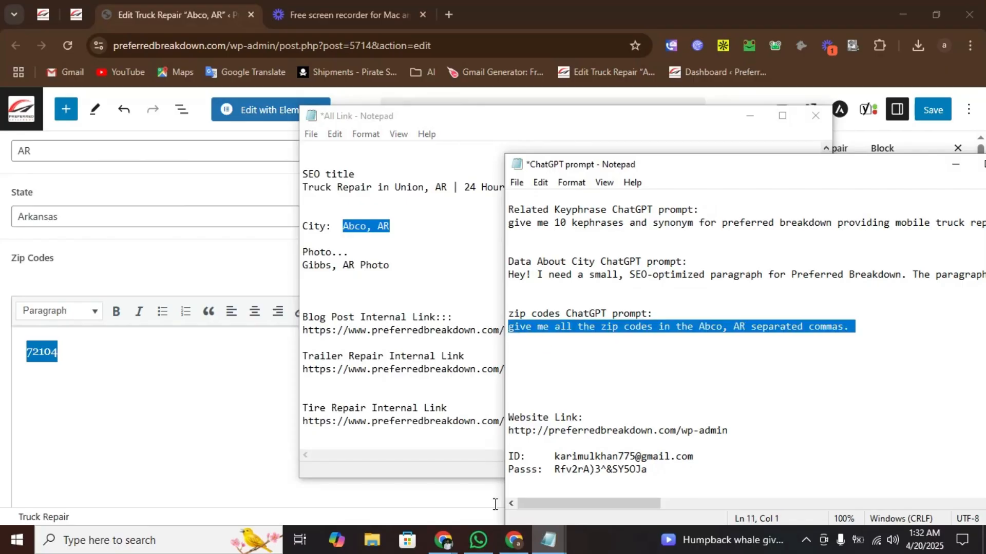
- Submit "give me all the zip codes in the Abco, AR separated commas." to ChatGPT
{"action": "mouse_move", "coordinate": [452, 544]}
{"action": "left_click", "coordinate": [386, 501]}
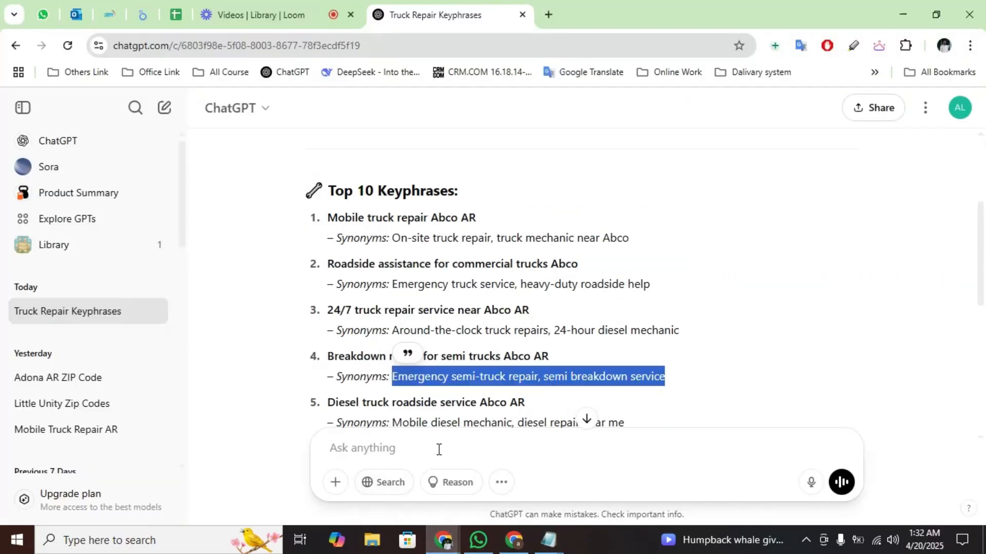
{"action": "left_click", "coordinate": [414, 459]}
{"action": "key", "text": "ctrl+v"}
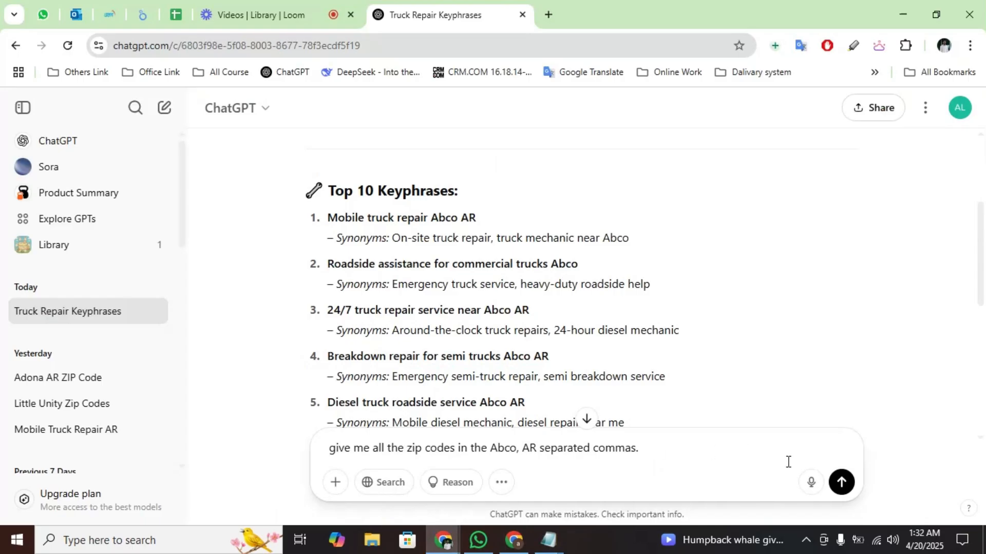
{"action": "left_click", "coordinate": [840, 480]}
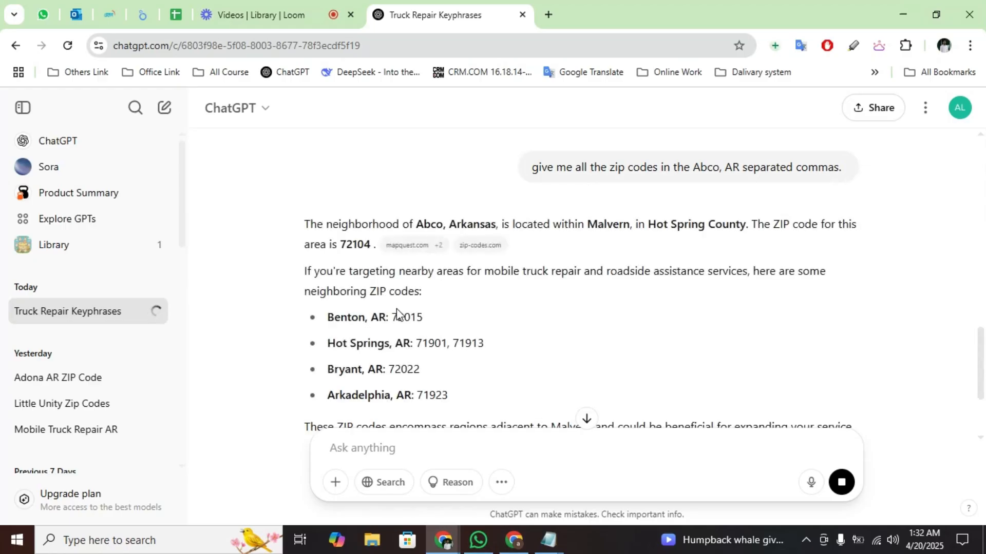
- Compare the Abco ZIP code in the ChatGPT answer with the entry in the post's Zip Codes field
{"action": "double_click", "coordinate": [355, 244]}
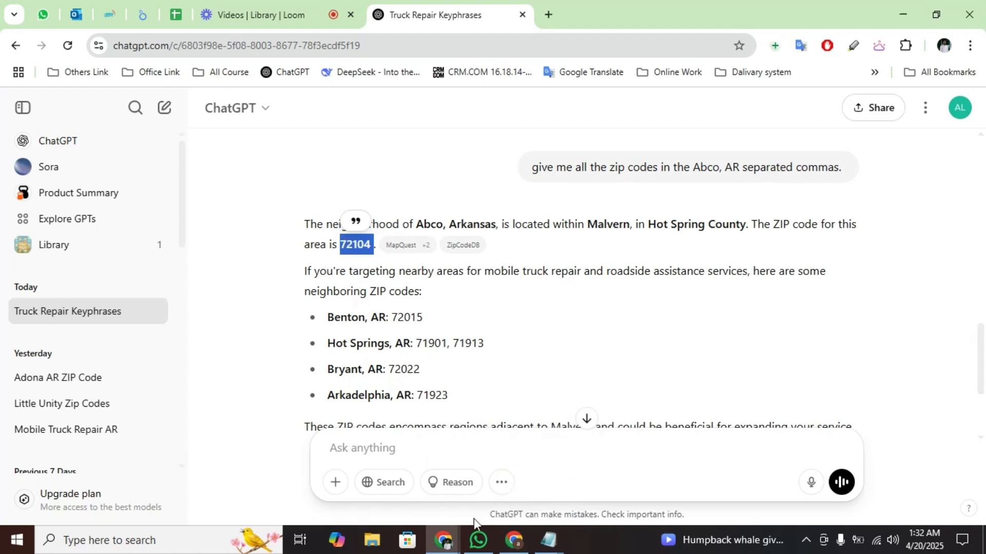
{"action": "left_click", "coordinate": [514, 540]}
{"action": "left_click", "coordinate": [96, 362]}
{"action": "key", "text": "ctrl+a"}
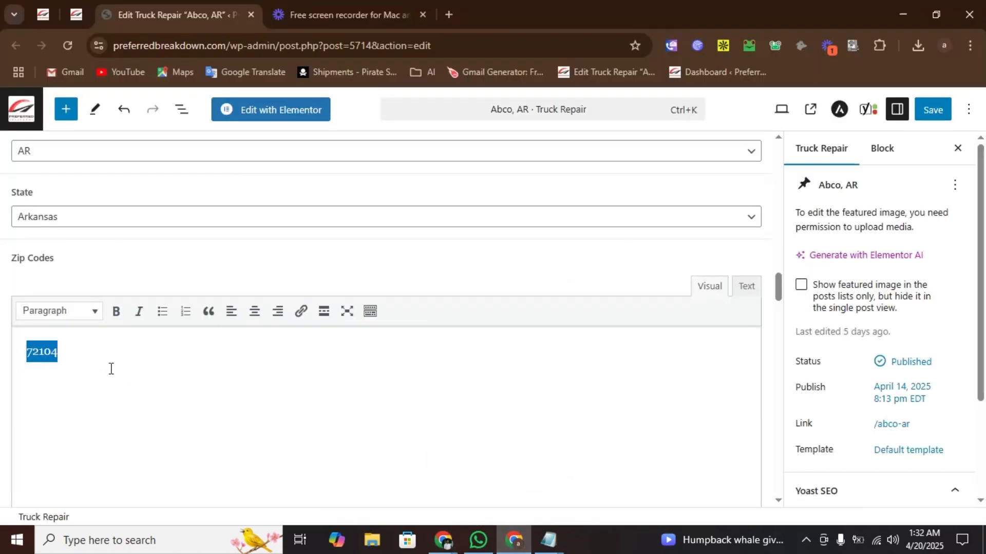
{"action": "key", "text": "alt+Tab"}
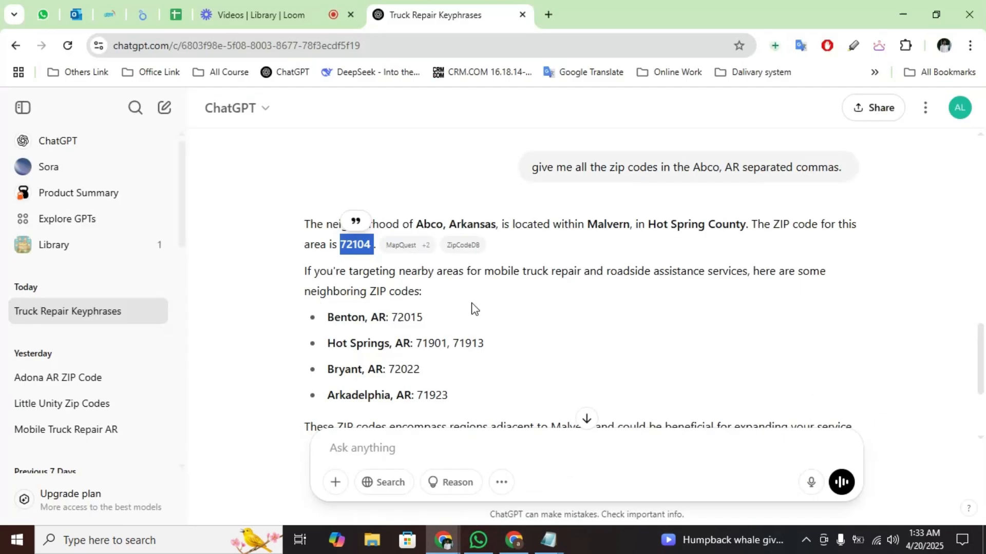
{"action": "left_click", "coordinate": [356, 249]}
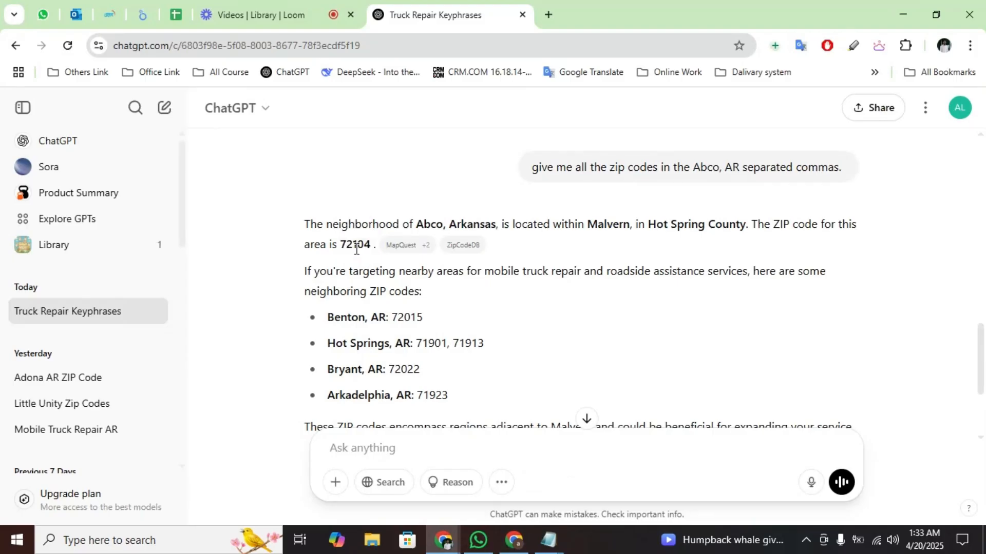
{"action": "left_click_drag", "start_coordinate": [575, 167], "coordinate": [625, 167]}
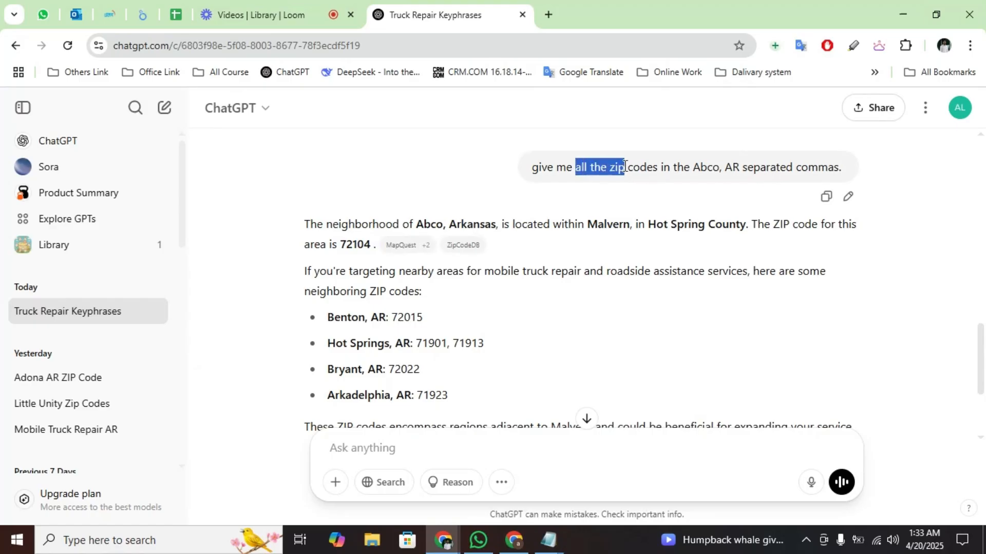
{"action": "left_click_drag", "start_coordinate": [692, 171], "coordinate": [738, 171]}
{"action": "key", "text": "ctrl+c"}
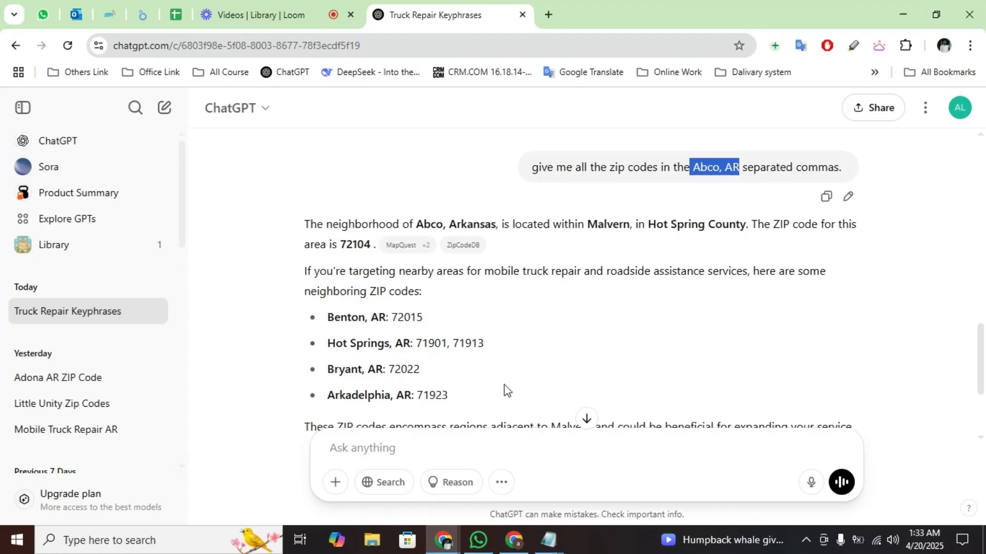
{"action": "double_click", "coordinate": [353, 244]}
{"action": "left_click", "coordinate": [513, 540]}
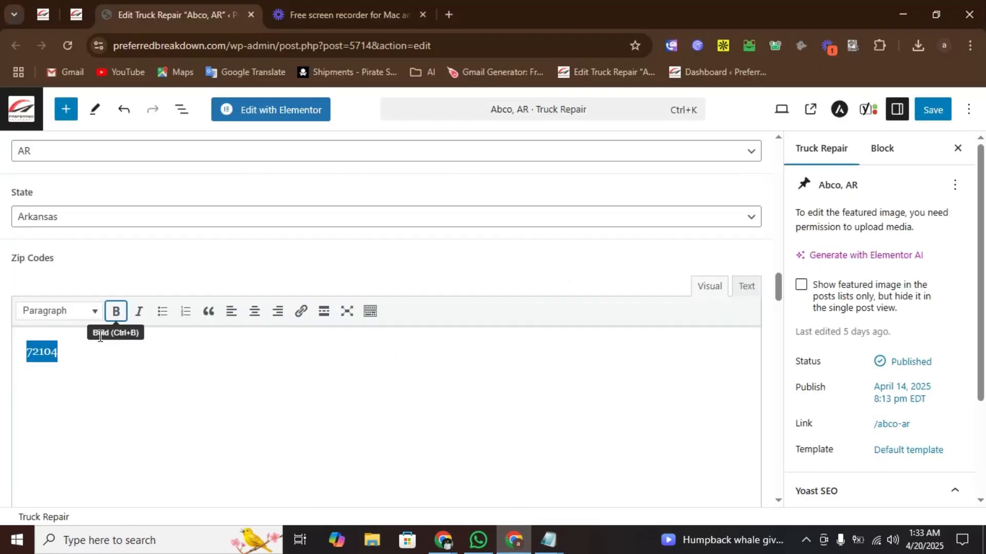
{"action": "left_click", "coordinate": [95, 355]}
{"action": "left_click_drag", "start_coordinate": [108, 352], "coordinate": [5, 356]}
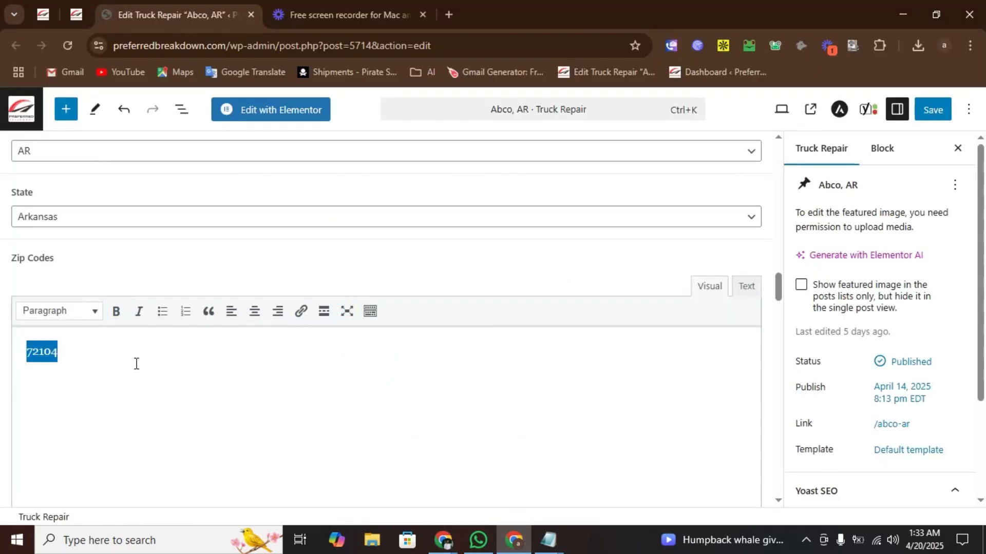
- Enter "Abco, AR" from the notes as the Google Map search address and dismiss the map loading error
{"action": "scroll", "coordinate": [136, 363], "scroll_direction": "down", "scroll_amount": 3}
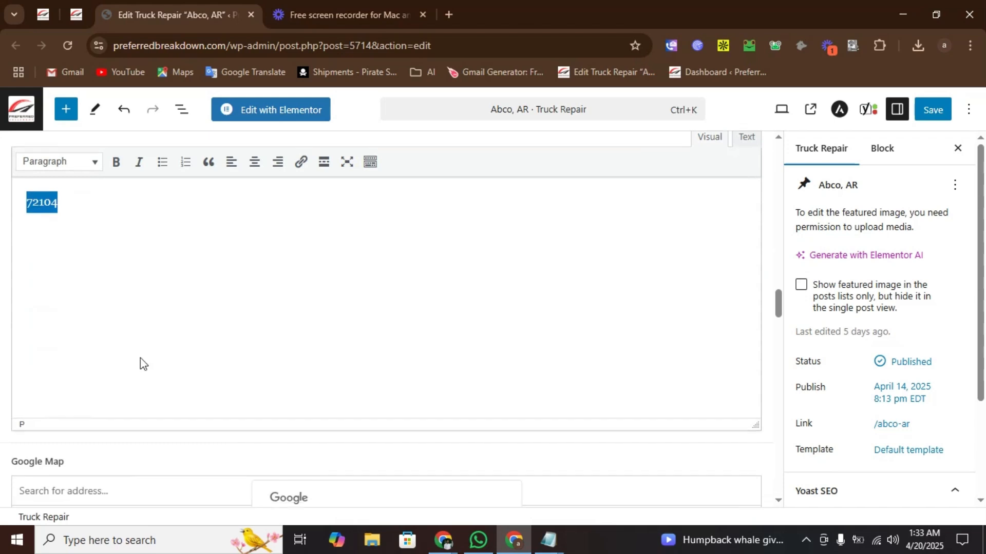
{"action": "scroll", "coordinate": [141, 349], "scroll_direction": "down", "scroll_amount": 2}
{"action": "scroll", "coordinate": [70, 341], "scroll_direction": "down", "scroll_amount": 2}
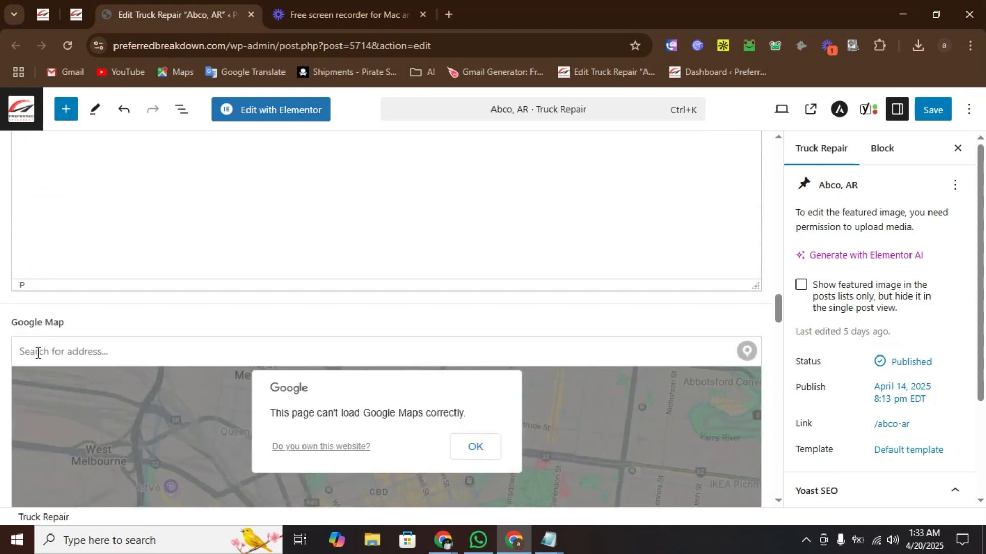
{"action": "left_click", "coordinate": [53, 343]}
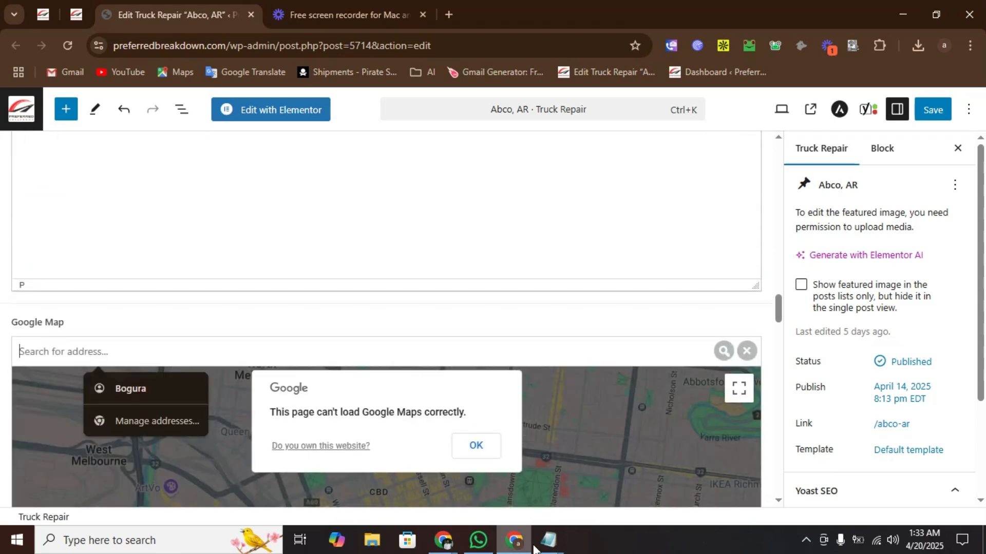
{"action": "mouse_move", "coordinate": [548, 540]}
{"action": "left_click", "coordinate": [590, 494]}
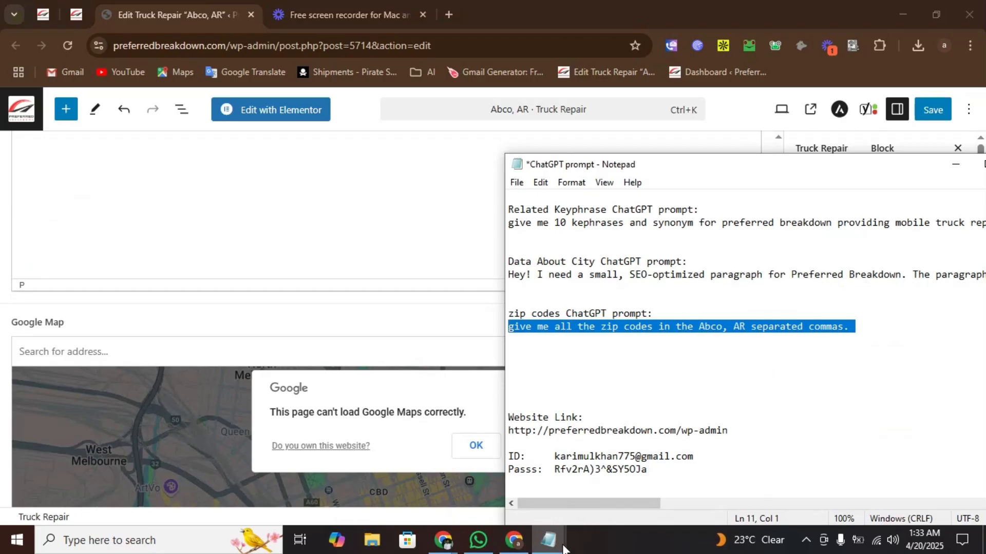
{"action": "left_click", "coordinate": [509, 500]}
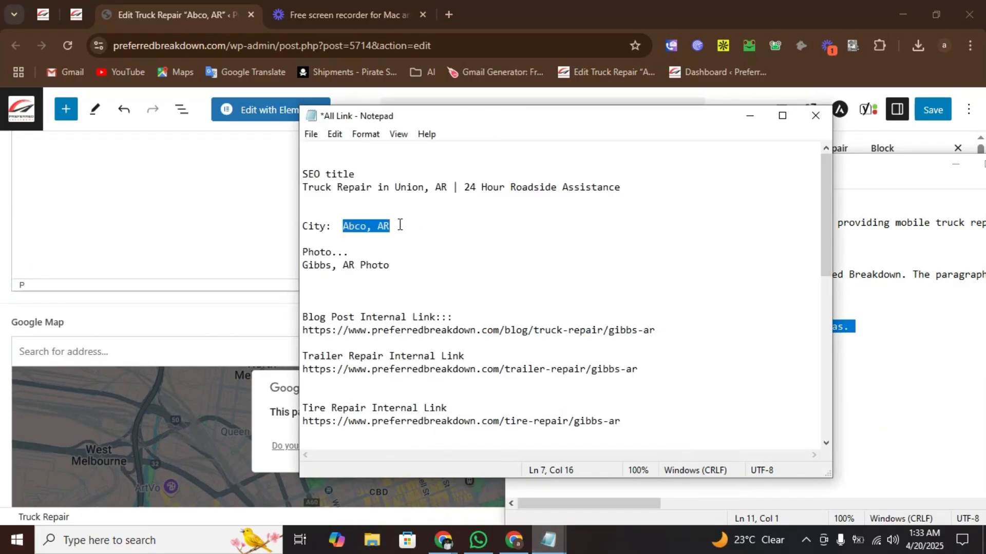
{"action": "left_click", "coordinate": [39, 328]}
{"action": "key", "text": "ctrl+v"}
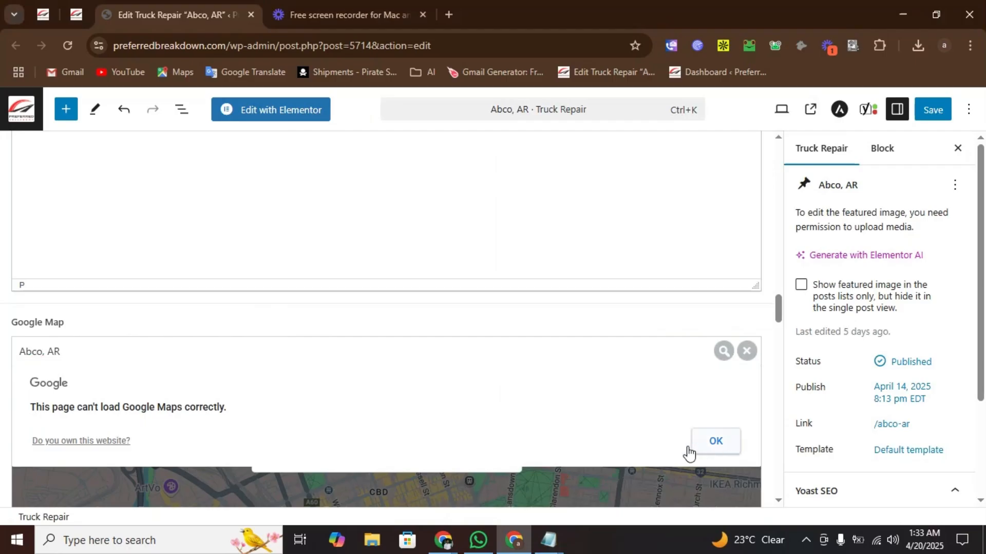
{"action": "left_click", "coordinate": [490, 450]}
- Start a new ChatGPT message with "Abco, AR" on its first line for checking the post's Latitude and Longitude fields
{"action": "scroll", "coordinate": [201, 299], "scroll_direction": "down", "scroll_amount": 8}
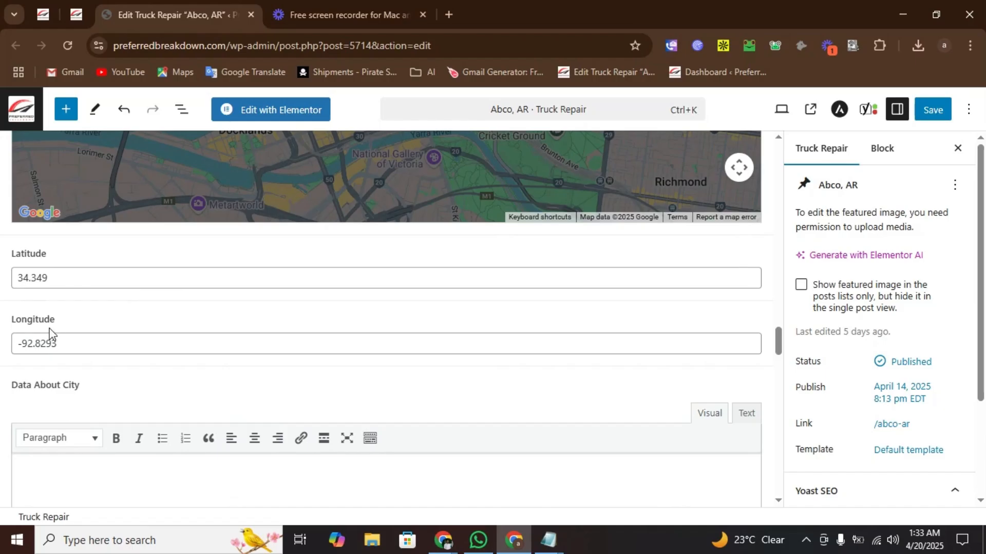
{"action": "left_click_drag", "start_coordinate": [88, 345], "coordinate": [6, 334]}
{"action": "left_click_drag", "start_coordinate": [62, 277], "coordinate": [13, 282]}
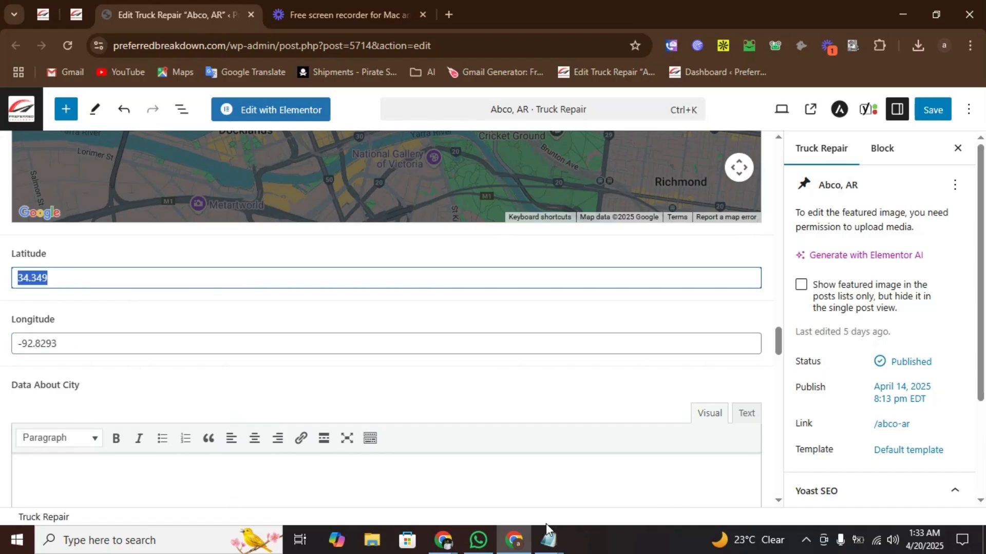
{"action": "left_click", "coordinate": [443, 539]}
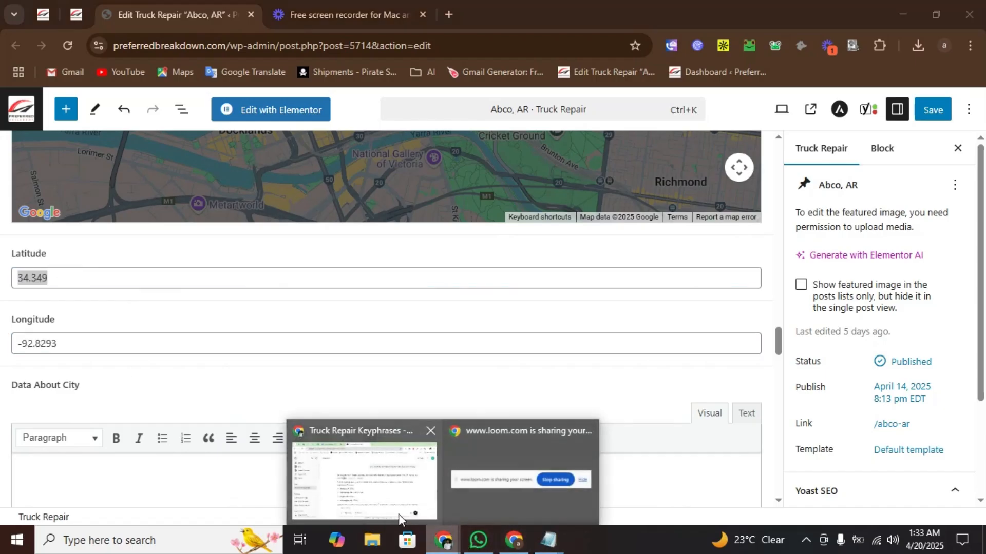
{"action": "left_click", "coordinate": [407, 516]}
{"action": "left_click", "coordinate": [413, 450]}
{"action": "key", "text": "ctrl+v"}
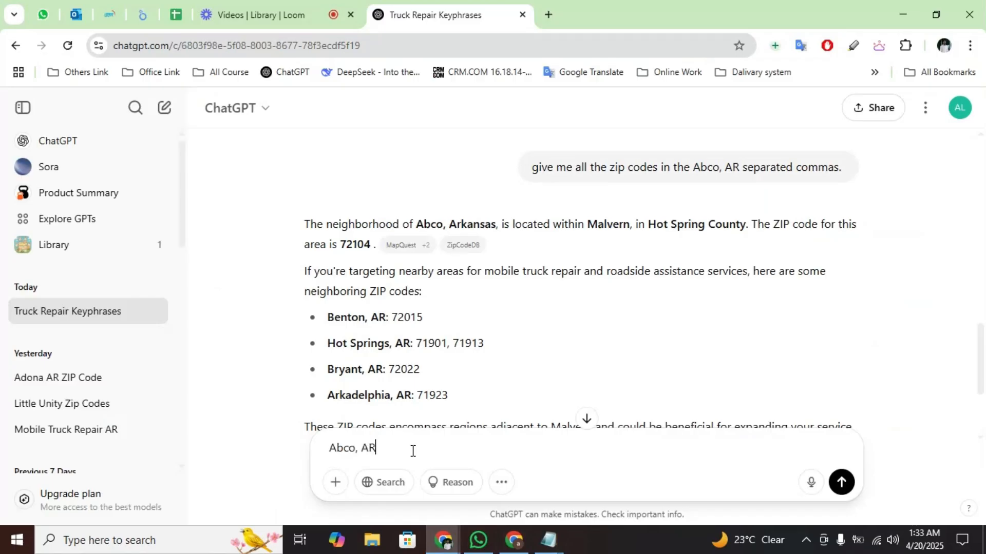
{"action": "key", "text": "shift+Return"}
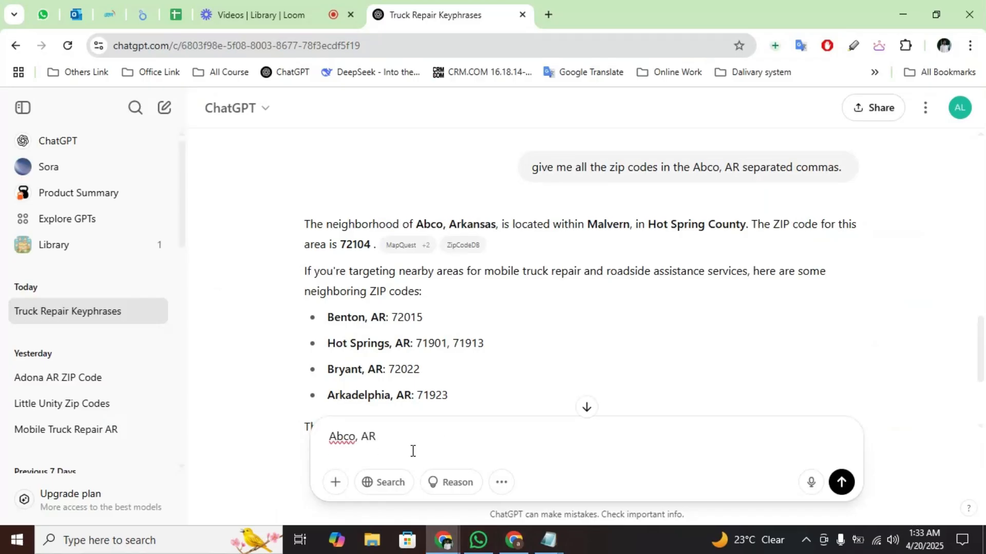
- Add "give me Latitude" on the message's second line, copying the field label from the WordPress post
{"action": "key", "text": "alt+Tab"}
{"action": "key", "text": "alt+Tab"}
{"action": "type", "text": "give me"}
{"action": "key", "text": "alt+Tab"}
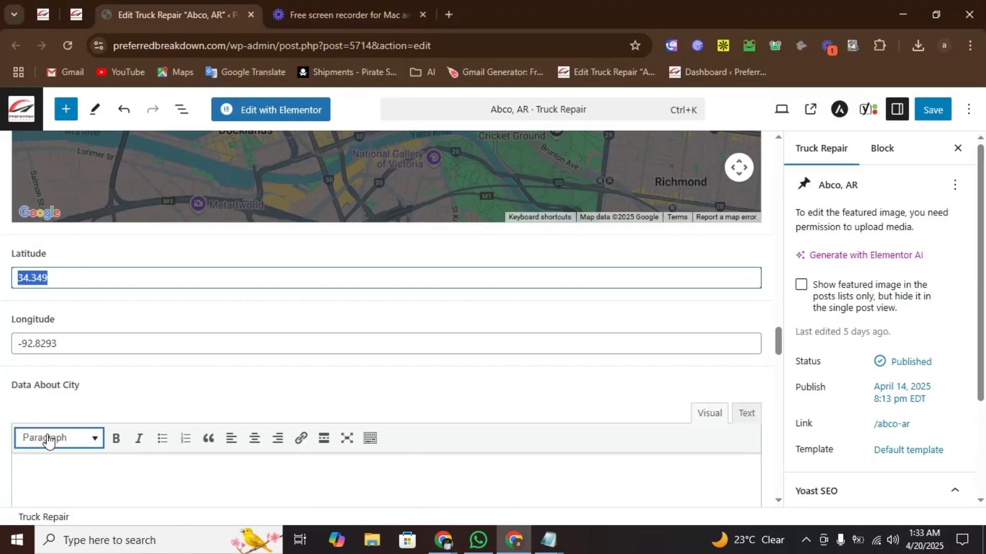
{"action": "left_click", "coordinate": [33, 252]}
{"action": "left_click_drag", "start_coordinate": [54, 253], "coordinate": [1, 253]}
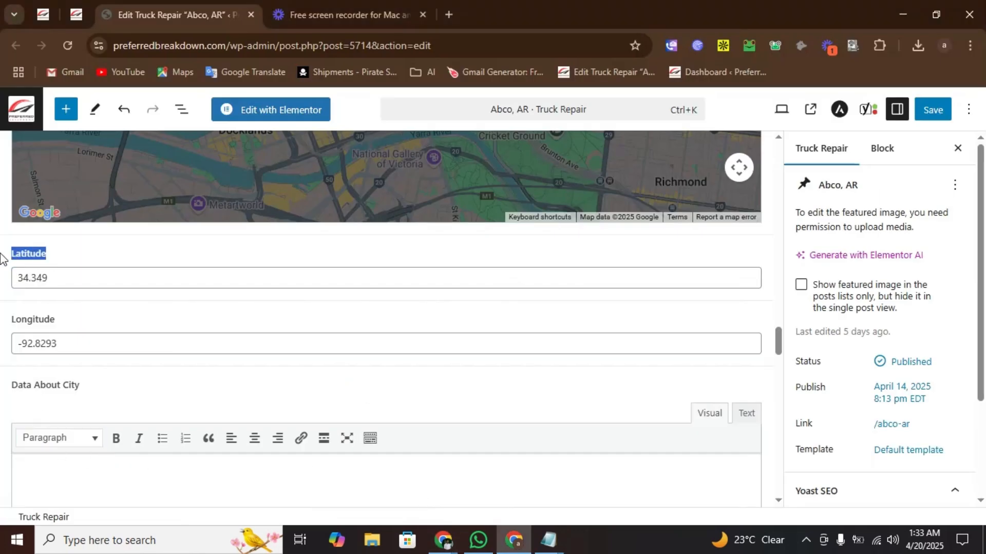
{"action": "key", "text": "ctrl+c"}
{"action": "key", "text": "alt+Tab"}
{"action": "key", "text": "ctrl+v"}
- Extend the ChatGPT message with "and Longitude", taking the second field label from the post
{"action": "type", "text": "an"}
{"action": "key", "text": "alt+Tab"}
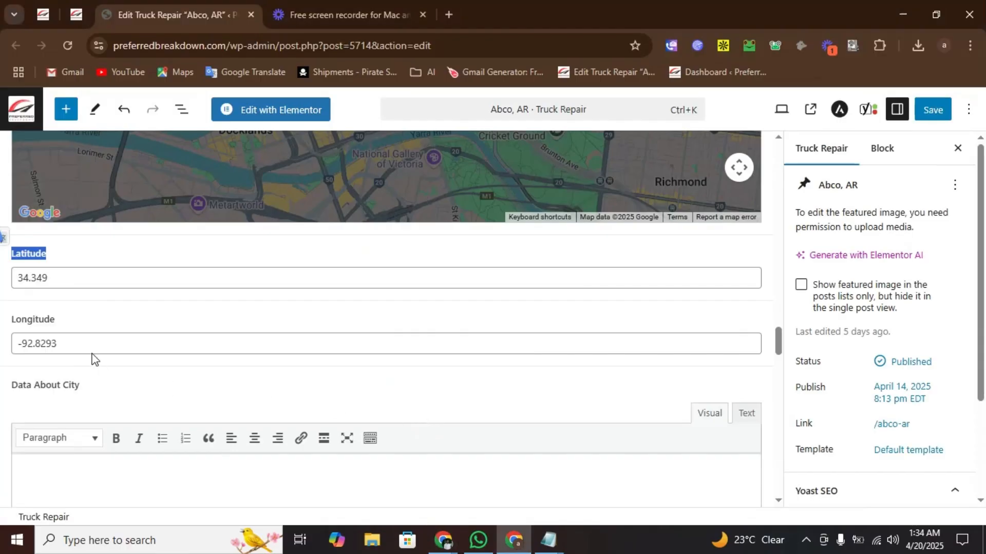
{"action": "left_click_drag", "start_coordinate": [55, 319], "coordinate": [6, 318]}
{"action": "key", "text": "ctrl+c"}
{"action": "key", "text": "alt+Tab"}
{"action": "type", "text": "d"}
{"action": "key", "text": "ctrl+v"}
- Copy "give me Latitude and Longitude" into the ChatGPT prompt notes below the zip codes prompt and save the file
{"action": "left_click_drag", "start_coordinate": [492, 454], "coordinate": [308, 453]}
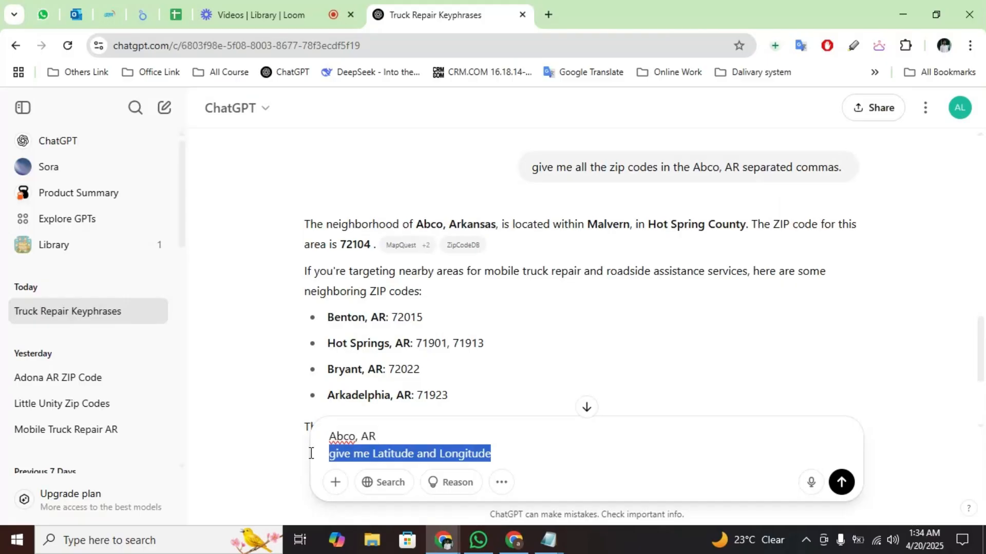
{"action": "left_click", "coordinate": [547, 543]}
{"action": "left_click", "coordinate": [486, 480]}
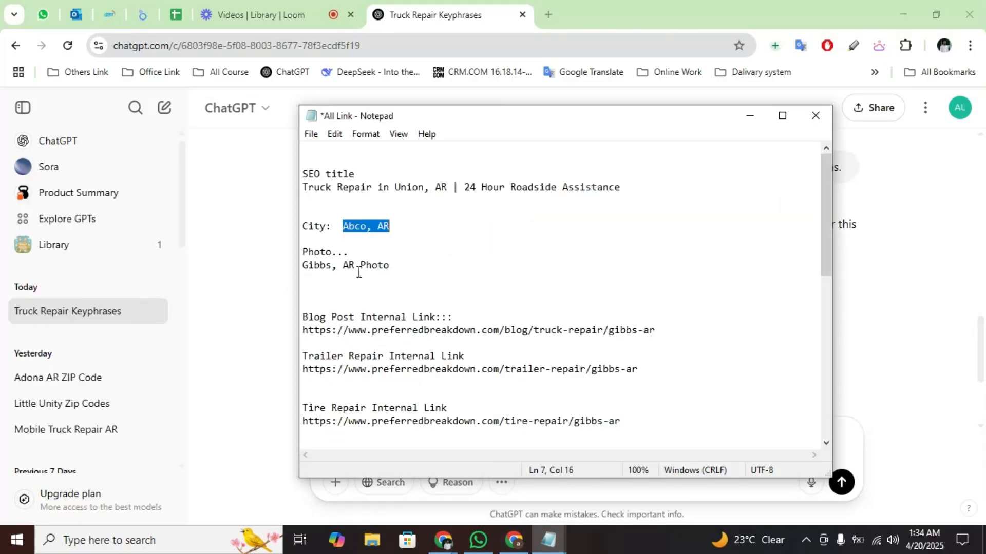
{"action": "mouse_move", "coordinate": [565, 548]}
{"action": "left_click", "coordinate": [619, 500]}
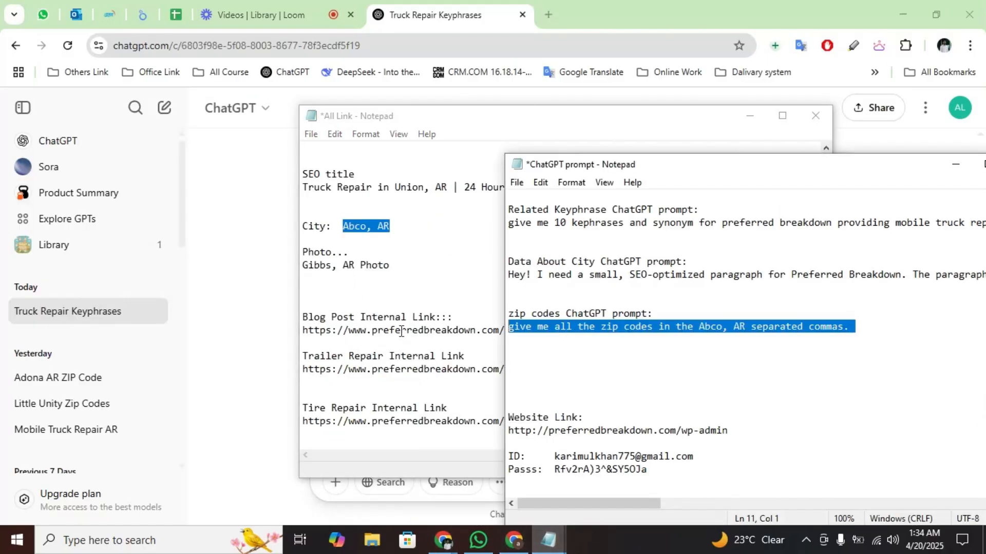
{"action": "left_click", "coordinate": [540, 365]}
{"action": "type", "text": "give me Latitude and Longitude"}
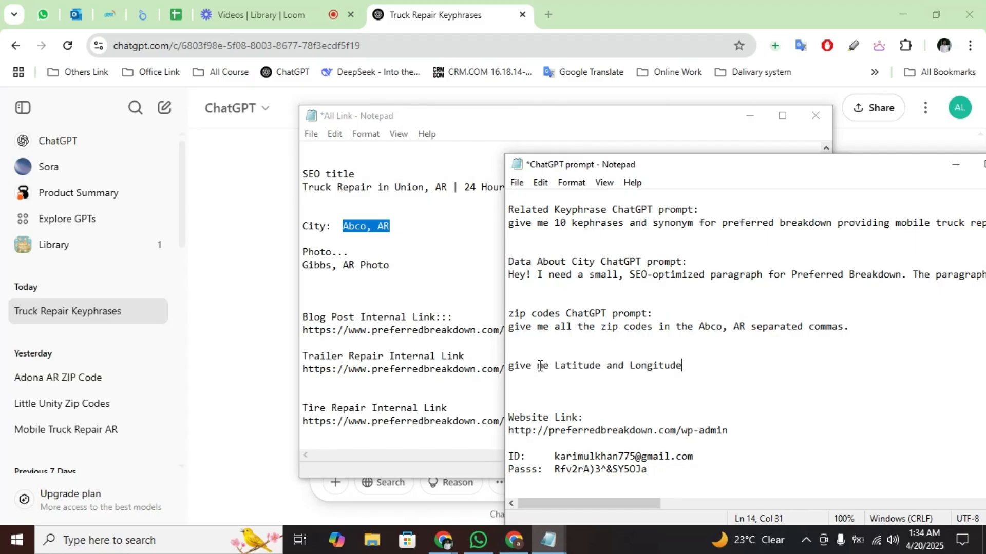
{"action": "key", "text": "ctrl+s"}
- Return to the Truck Repair Keyphrases chat and submit the Abco, AR latitude and longitude request
{"action": "mouse_move", "coordinate": [442, 540]}
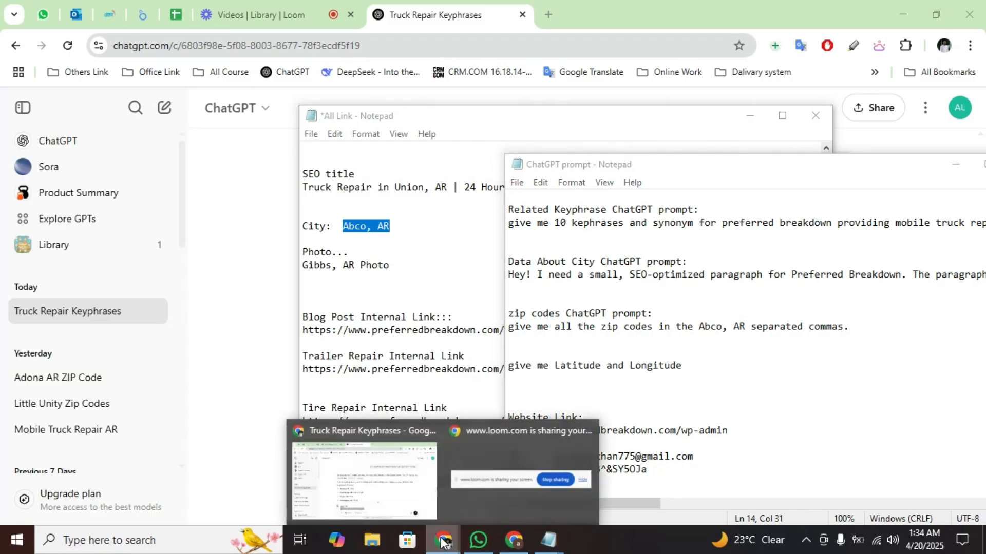
{"action": "left_click", "coordinate": [362, 495]}
{"action": "left_click", "coordinate": [286, 9]}
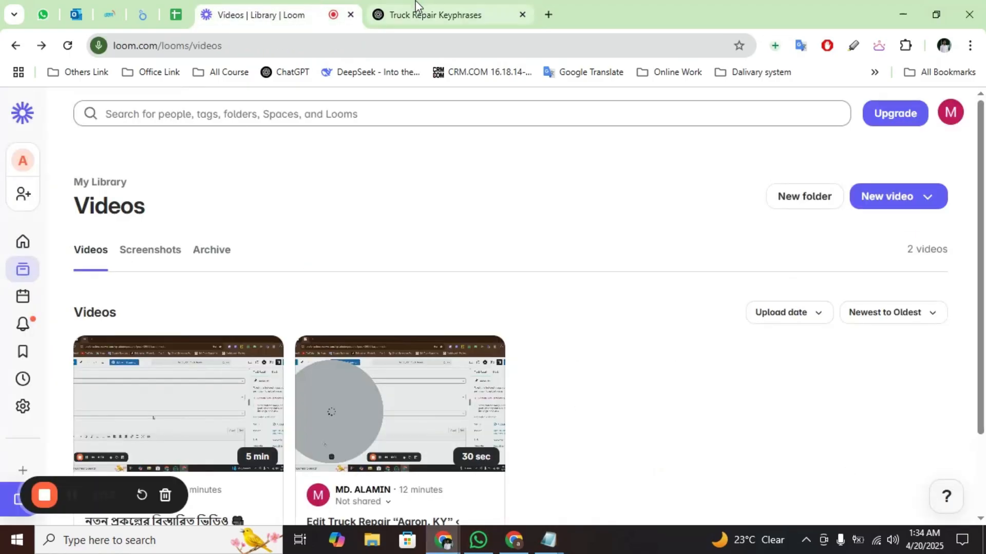
{"action": "left_click", "coordinate": [417, 10]}
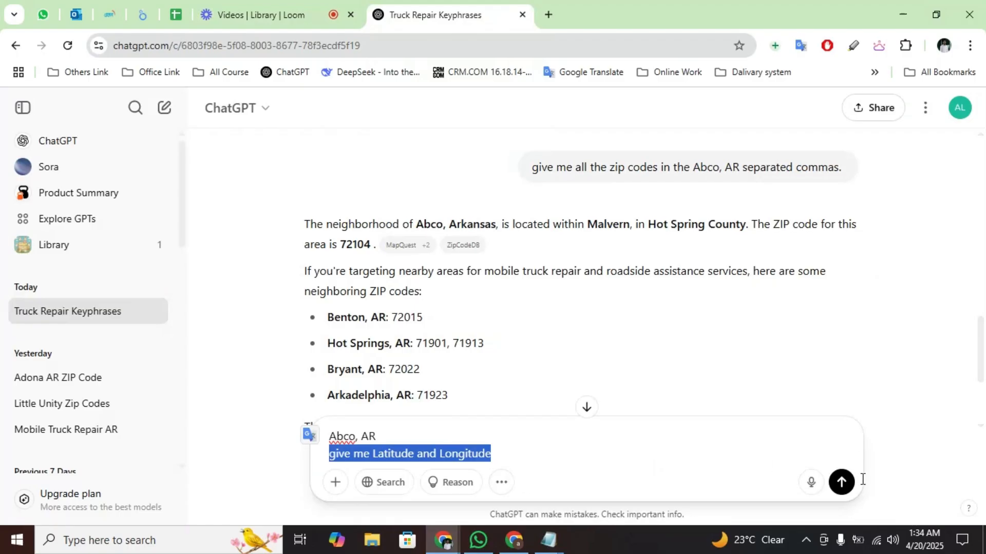
{"action": "left_click", "coordinate": [842, 481]}
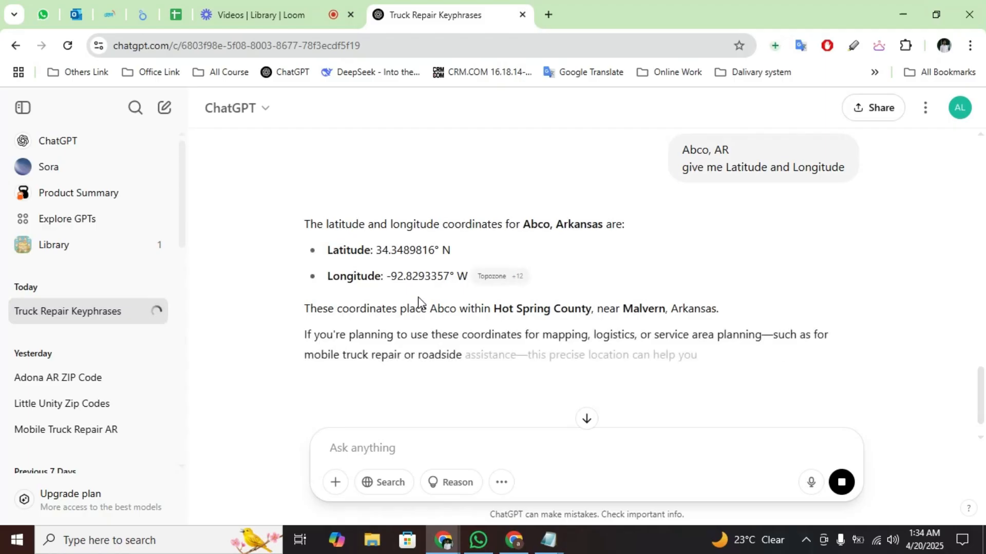
- Replace the post's Latitude value with 34.3489816 from the ChatGPT answer
{"action": "mouse_move", "coordinate": [387, 250]}
{"action": "left_mouse_down"}
{"action": "mouse_move", "coordinate": [438, 250]}
{"action": "mouse_move", "coordinate": [365, 251]}
{"action": "mouse_move", "coordinate": [375, 250]}
{"action": "left_mouse_up"}
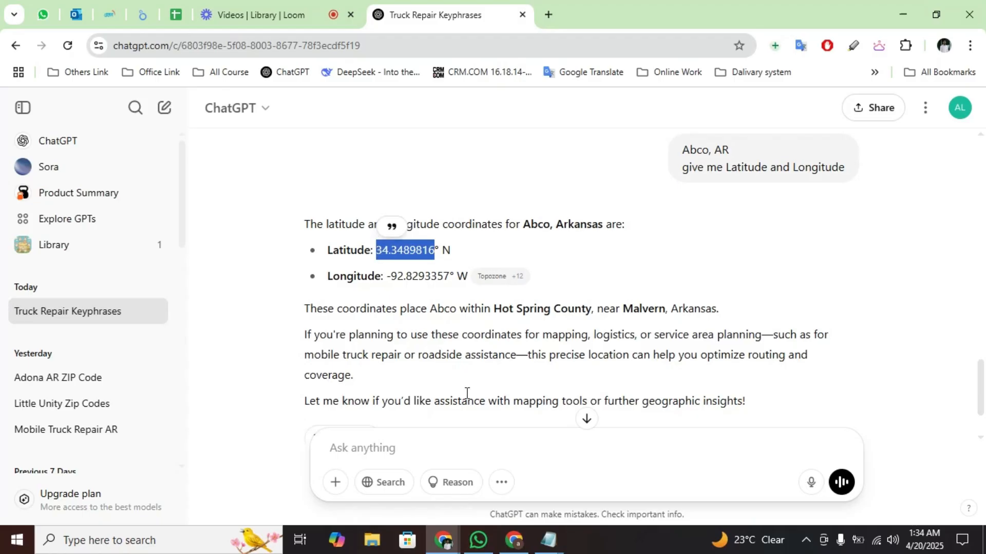
{"action": "left_click", "coordinate": [513, 540]}
{"action": "left_click", "coordinate": [82, 275]}
{"action": "left_click_drag", "start_coordinate": [85, 277], "coordinate": [6, 283]}
{"action": "key", "text": "ctrl+v"}
{"action": "key", "text": "alt+Tab"}
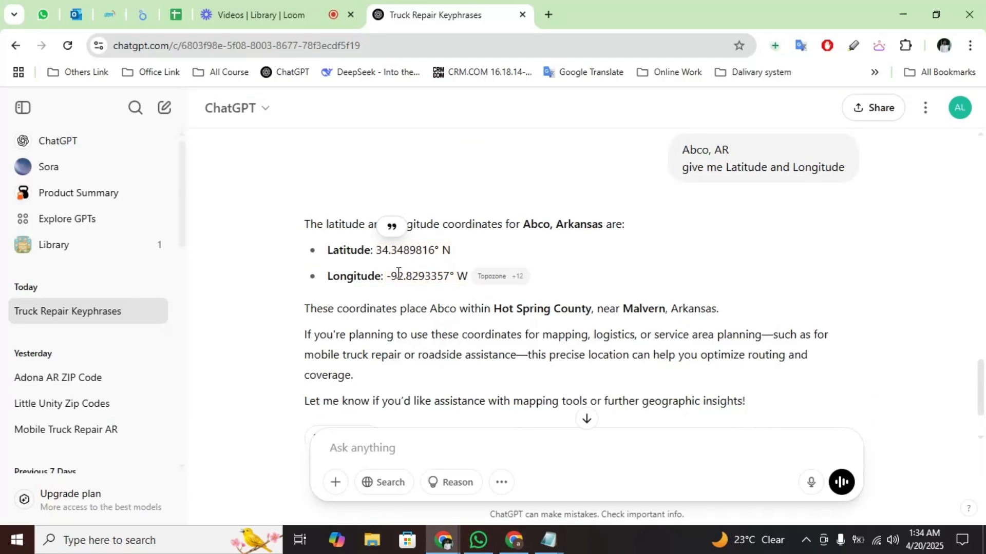
- Replace the post's Longitude value with -92.8293357 from the ChatGPT answer
{"action": "left_click", "coordinate": [388, 276]}
{"action": "left_click_drag", "start_coordinate": [386, 276], "coordinate": [448, 275]}
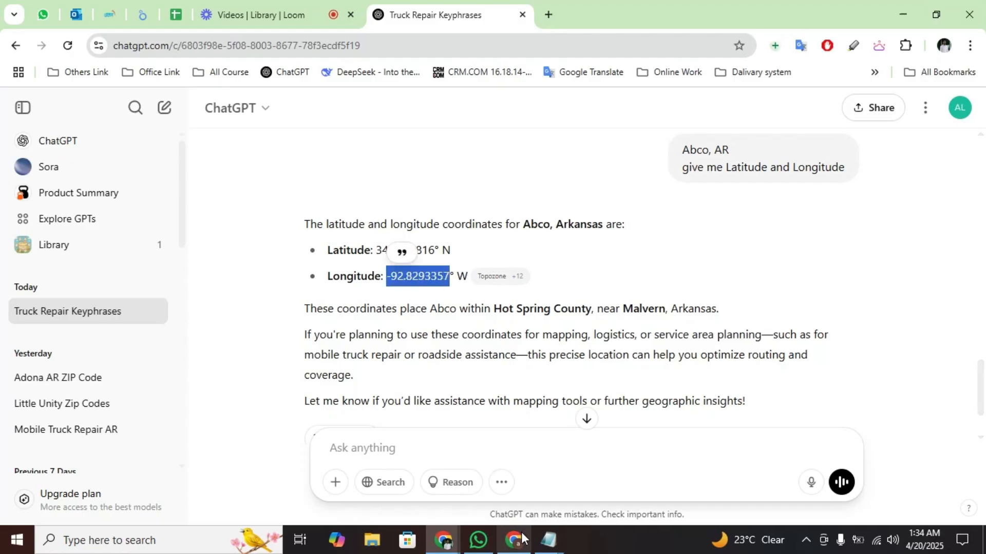
{"action": "key", "text": "alt+Tab"}
{"action": "left_click", "coordinate": [99, 341]}
{"action": "key", "text": "ctrl+a"}
{"action": "key", "text": "ctrl+v"}
- Copy the Data About City prompt from the ChatGPT prompt notes into a new ChatGPT message
{"action": "scroll", "coordinate": [152, 322], "scroll_direction": "down", "scroll_amount": 2}
{"action": "scroll", "coordinate": [153, 326], "scroll_direction": "down", "scroll_amount": 1}
{"action": "left_click", "coordinate": [147, 323]}
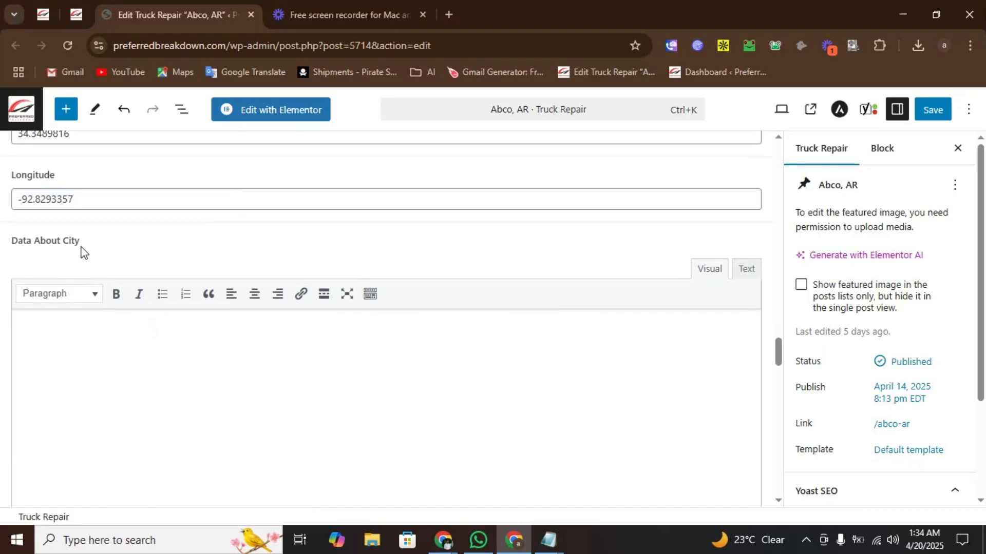
{"action": "left_click_drag", "start_coordinate": [80, 248], "coordinate": [10, 241]}
{"action": "left_click", "coordinate": [91, 340]}
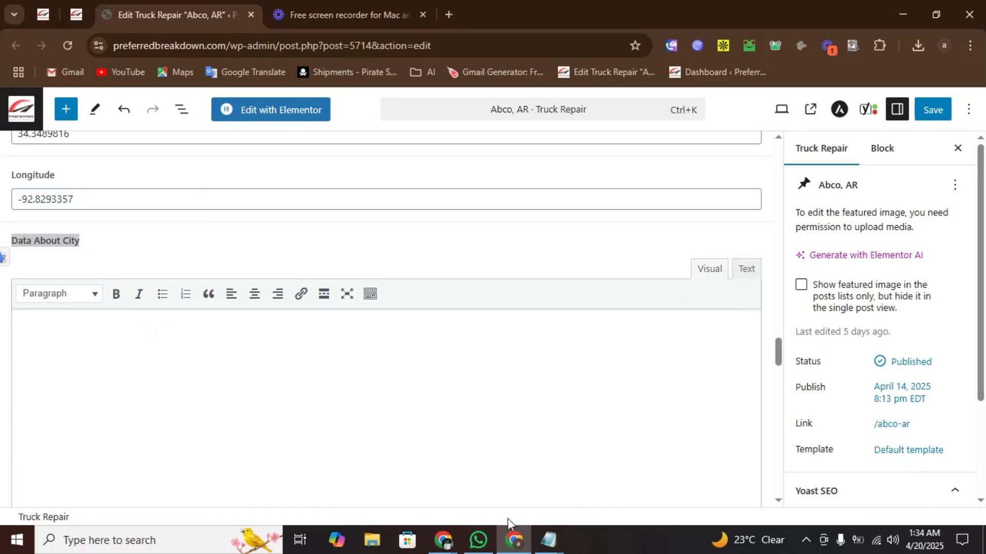
{"action": "left_click", "coordinate": [546, 543]}
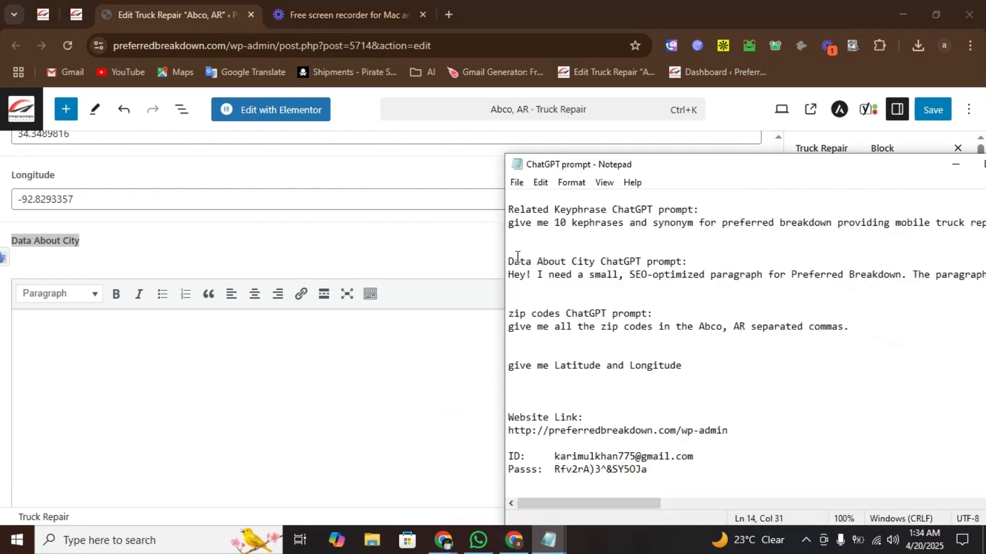
{"action": "left_click_drag", "start_coordinate": [688, 262], "coordinate": [500, 278]}
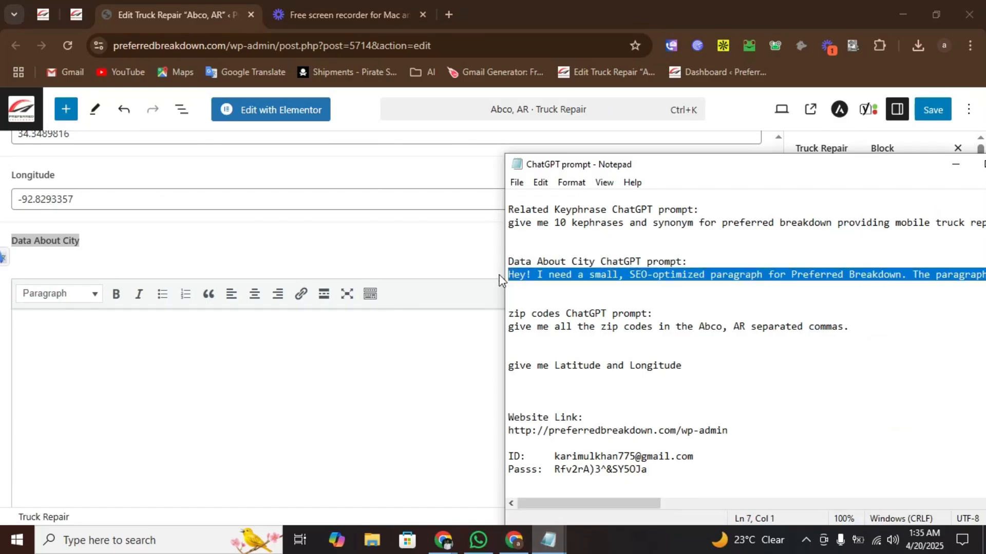
{"action": "left_click", "coordinate": [443, 540]}
{"action": "left_click", "coordinate": [412, 444]}
{"action": "key", "text": "ctrl+v"}
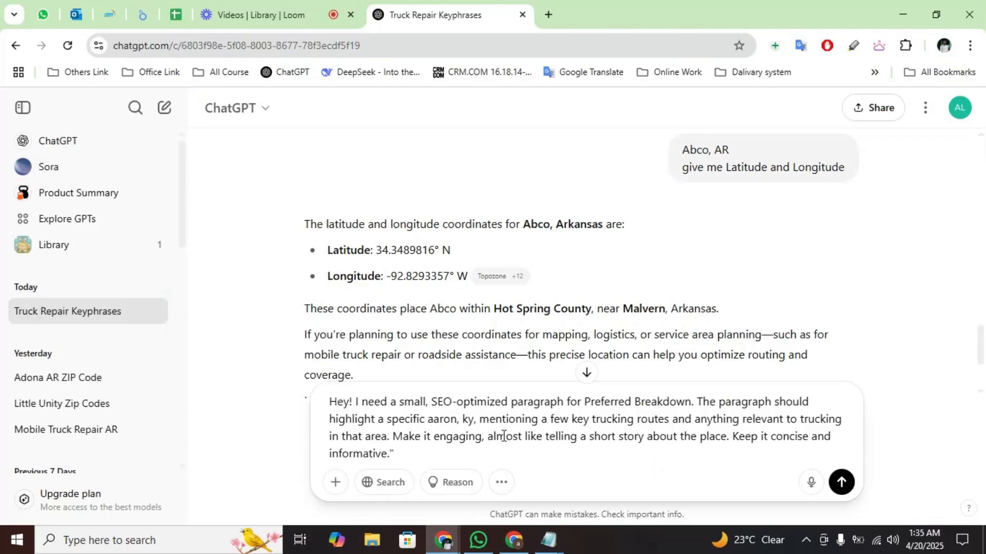
- Replace "aaron, ky" in the message with "Abco, AR" from the All Link notes and submit the prompt
{"action": "left_click_drag", "start_coordinate": [429, 419], "coordinate": [466, 419]}
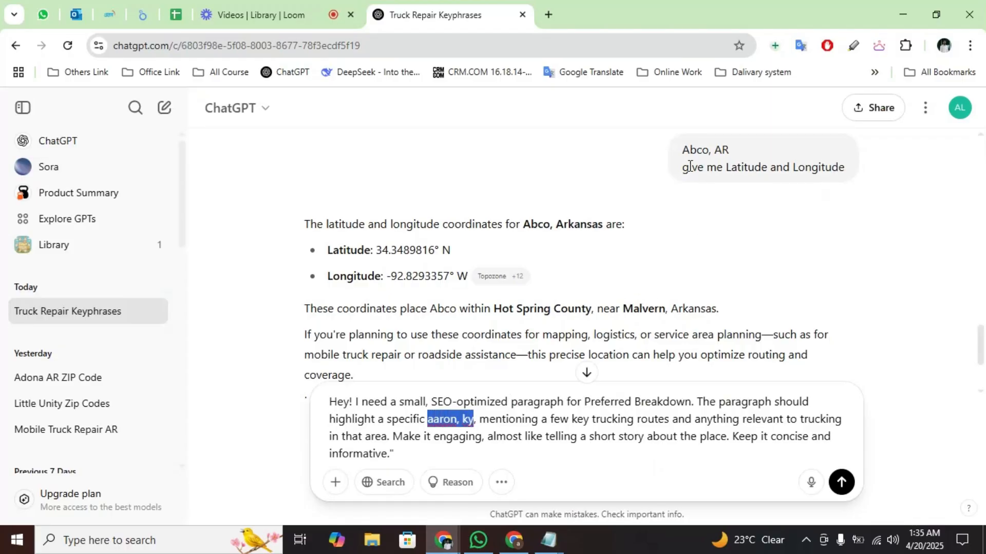
{"action": "left_click_drag", "start_coordinate": [681, 151], "coordinate": [748, 156]}
{"action": "mouse_move", "coordinate": [548, 539]}
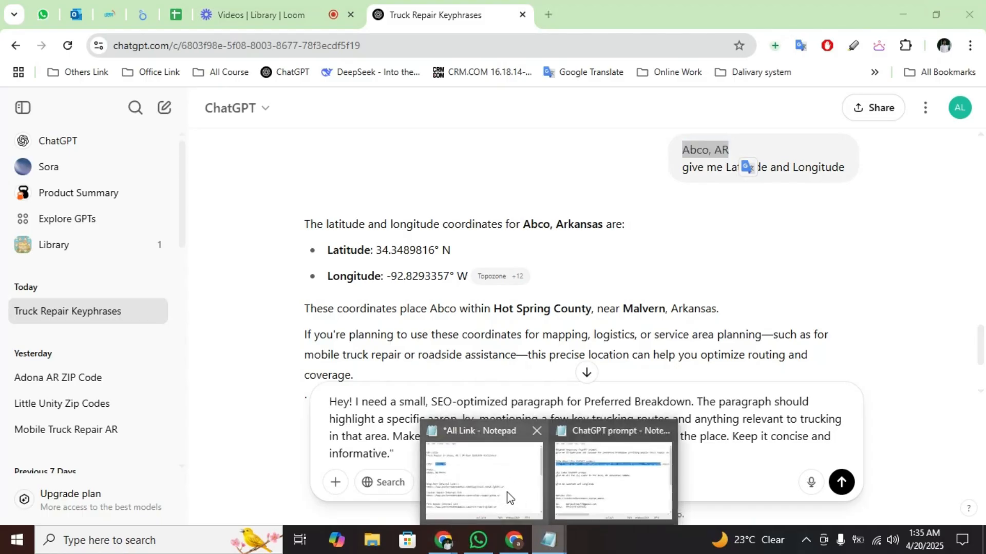
{"action": "left_click", "coordinate": [481, 486]}
{"action": "right_click", "coordinate": [383, 226]}
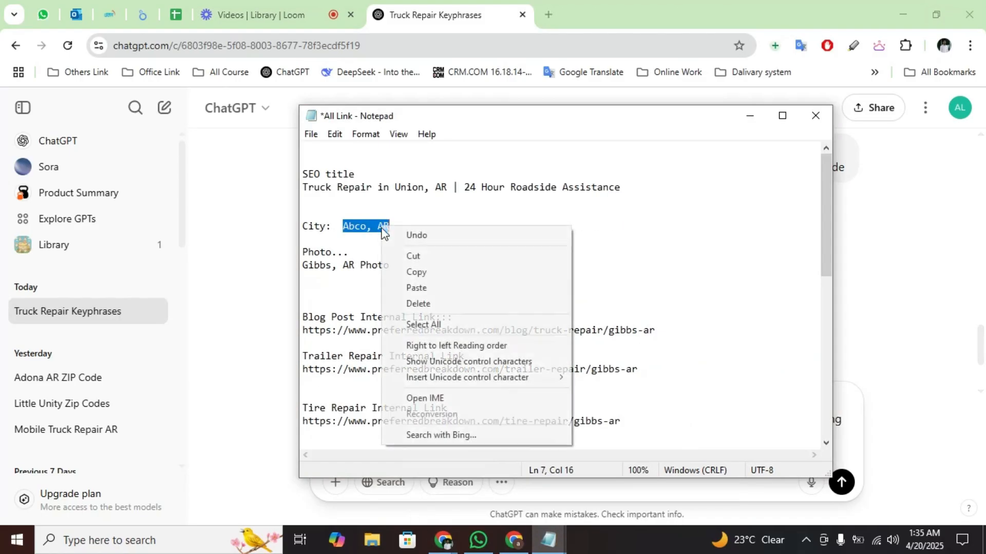
{"action": "left_click", "coordinate": [432, 270]}
{"action": "left_click", "coordinate": [412, 13]}
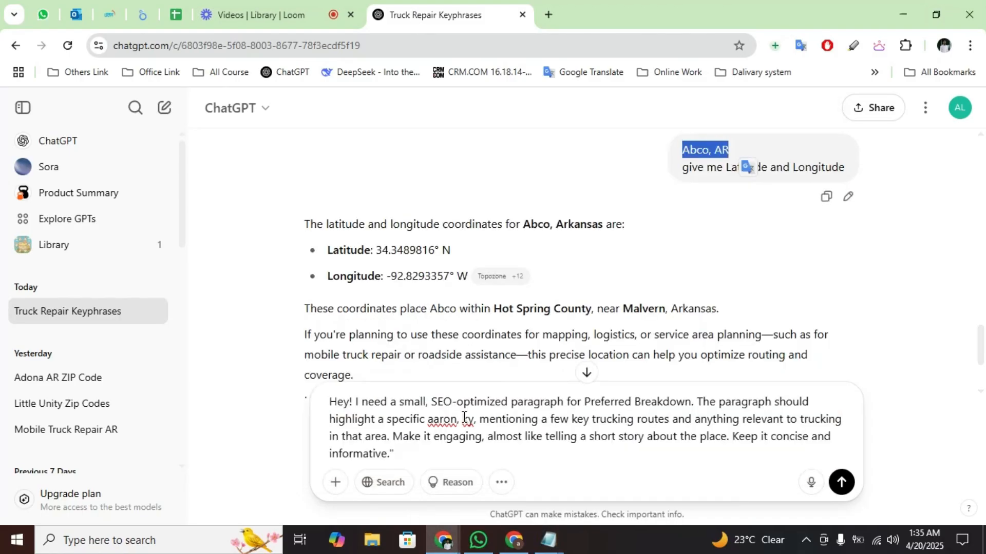
{"action": "left_click_drag", "start_coordinate": [428, 419], "coordinate": [466, 419]}
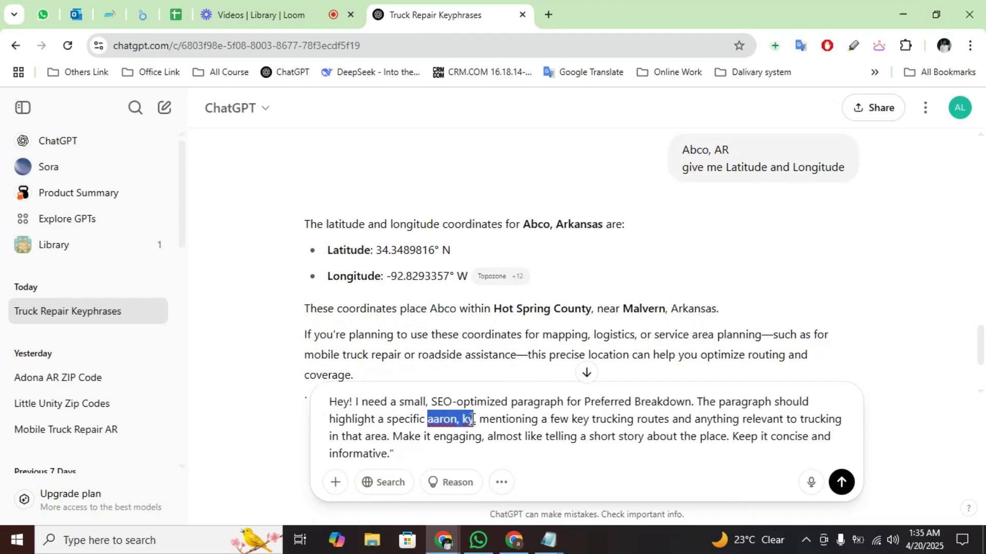
{"action": "key", "text": "ctrl+v"}
{"action": "left_click", "coordinate": [841, 482]}
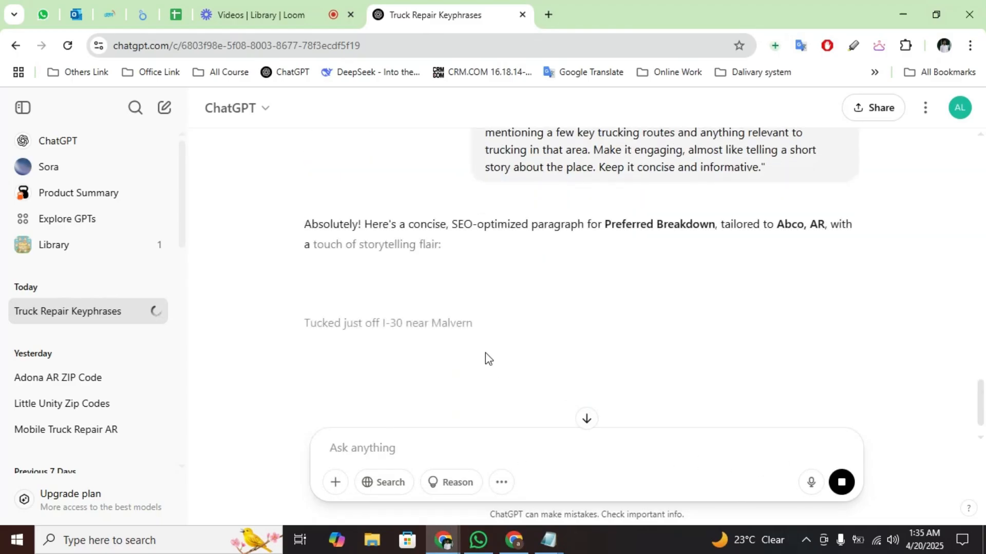
- Copy the Abco, AR paragraph from the ChatGPT answer into the post's Data About City field
{"action": "scroll", "coordinate": [429, 306], "scroll_direction": "down", "scroll_amount": 1}
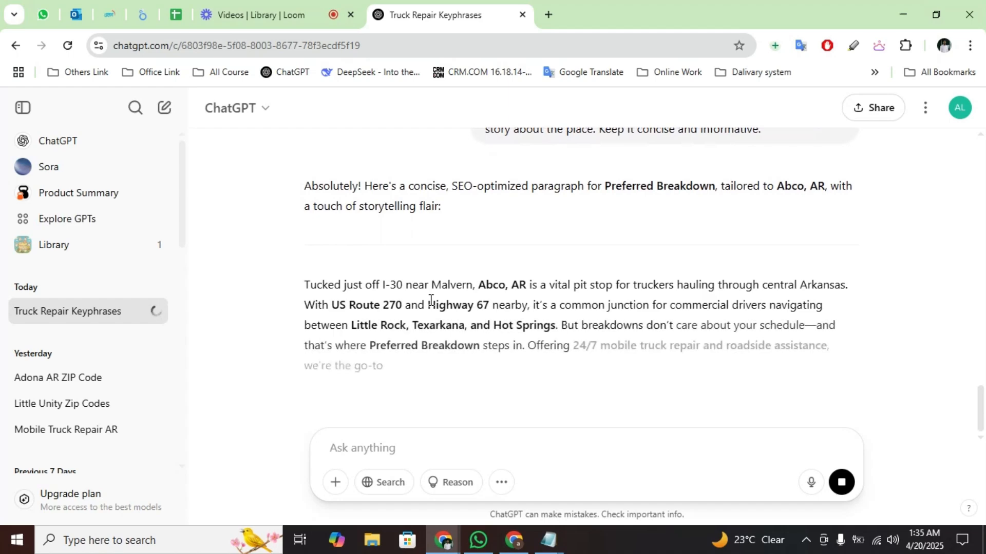
{"action": "scroll", "coordinate": [424, 300], "scroll_direction": "down", "scroll_amount": 2}
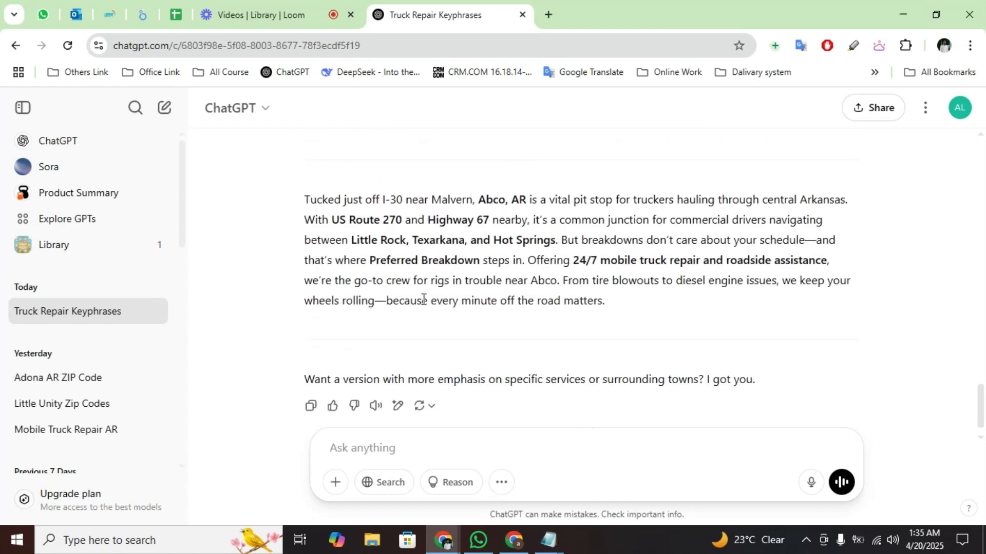
{"action": "scroll", "coordinate": [432, 296], "scroll_direction": "up", "scroll_amount": 3}
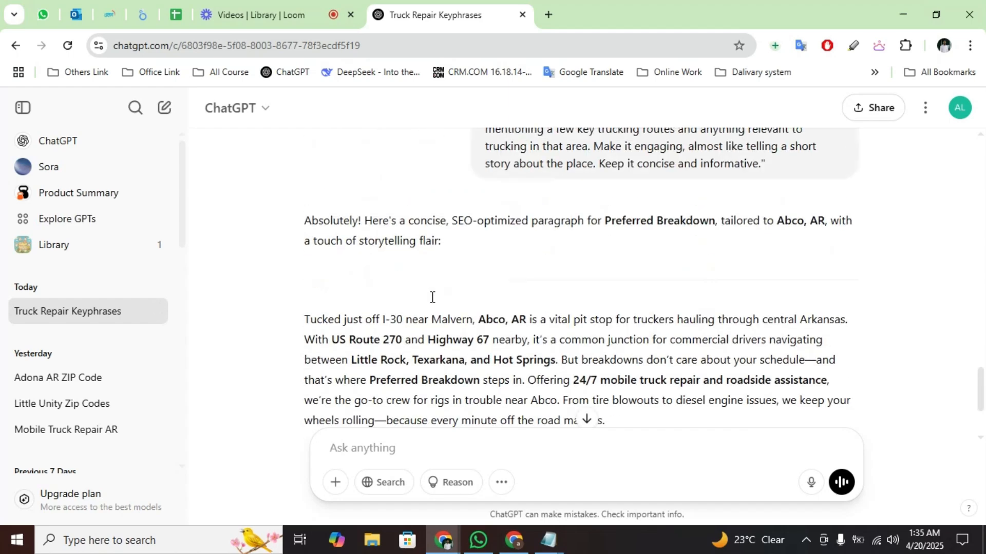
{"action": "left_click_drag", "start_coordinate": [304, 246], "coordinate": [461, 288]}
{"action": "scroll", "coordinate": [462, 288], "scroll_direction": "down", "scroll_amount": 2}
{"action": "left_click_drag", "start_coordinate": [319, 380], "coordinate": [511, 379]}
{"action": "scroll", "coordinate": [424, 313], "scroll_direction": "up", "scroll_amount": 3}
{"action": "scroll", "coordinate": [348, 284], "scroll_direction": "down", "scroll_amount": 2}
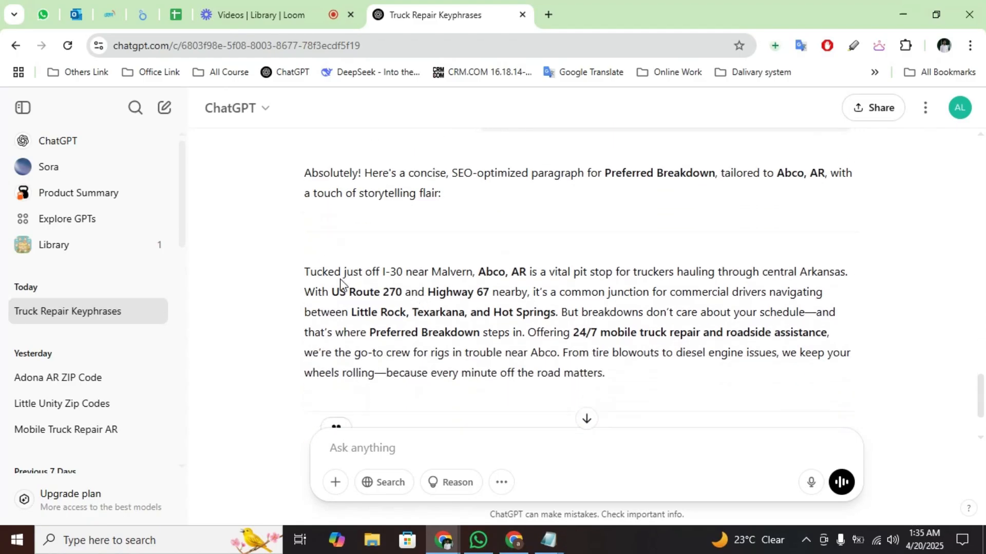
{"action": "left_click_drag", "start_coordinate": [306, 275], "coordinate": [630, 369]}
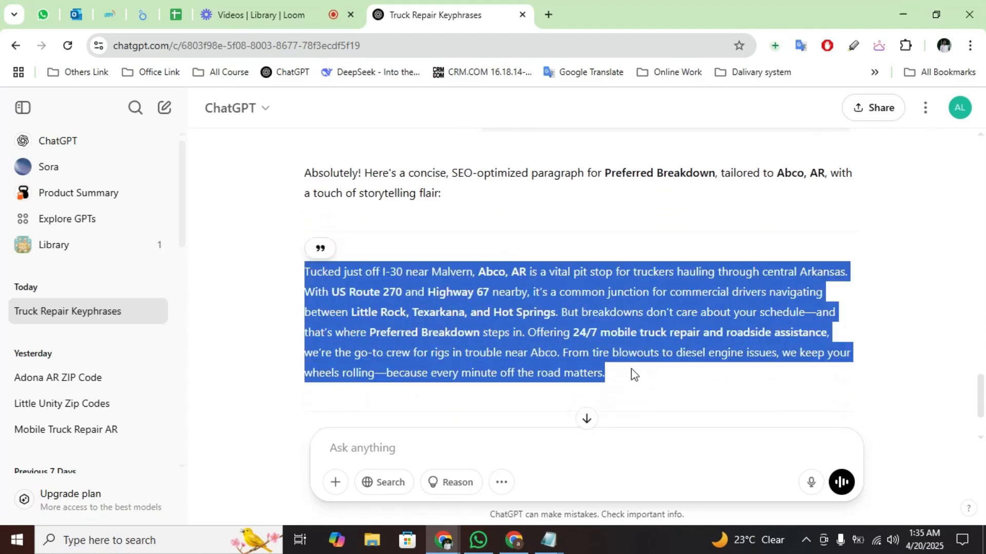
{"action": "key", "text": "alt+Tab"}
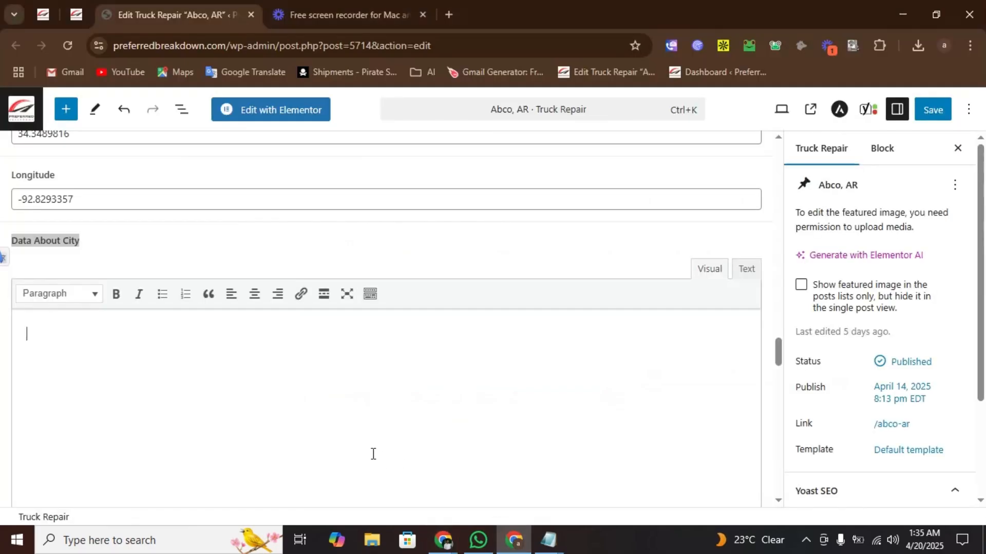
{"action": "key", "text": "ctrl+v"}
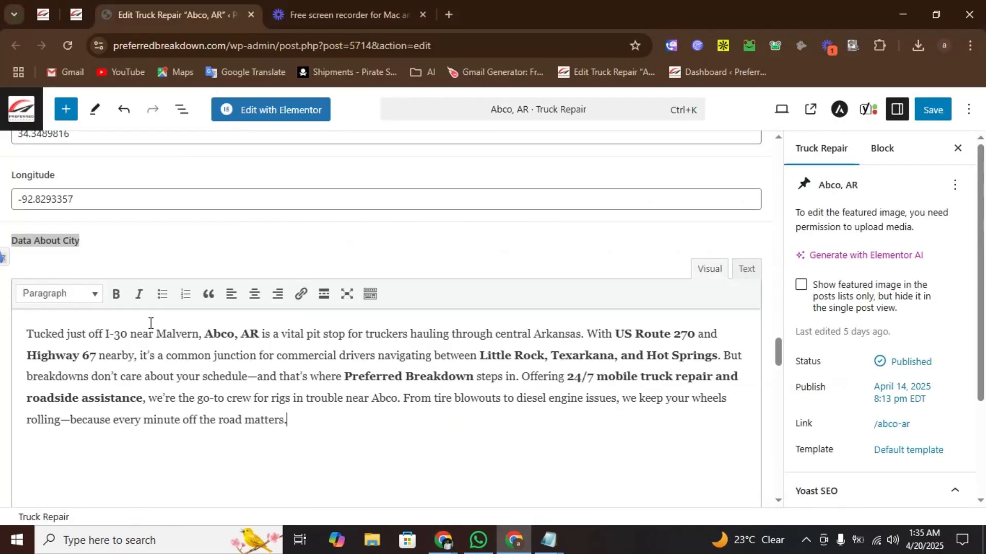
- Search Google Images for Abco, Arkansas in a new tab to find a photo for the post's City Image field
{"action": "scroll", "coordinate": [154, 308], "scroll_direction": "down", "scroll_amount": 10}
{"action": "scroll", "coordinate": [149, 304], "scroll_direction": "down", "scroll_amount": 2}
{"action": "scroll", "coordinate": [154, 330], "scroll_direction": "up", "scroll_amount": 5}
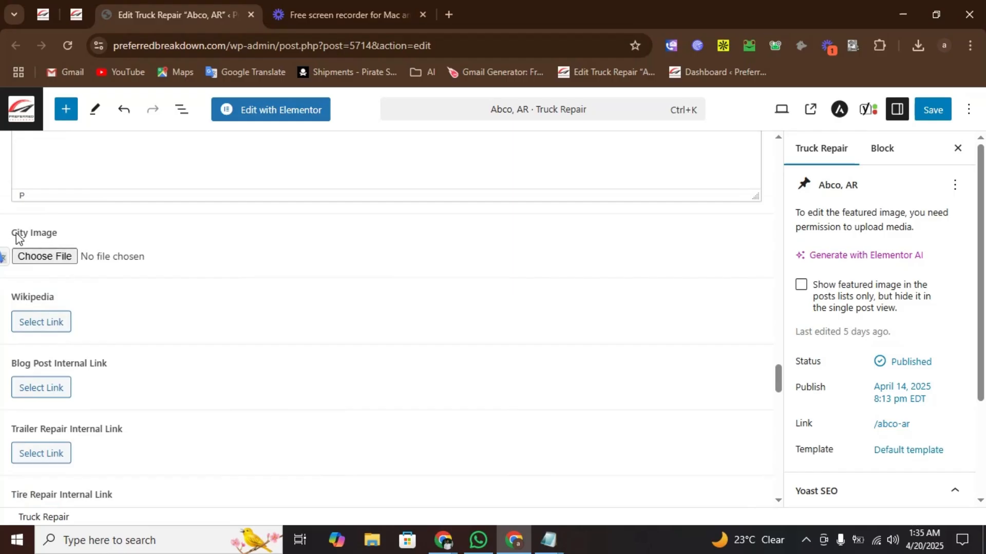
{"action": "left_click_drag", "start_coordinate": [17, 237], "coordinate": [58, 234]}
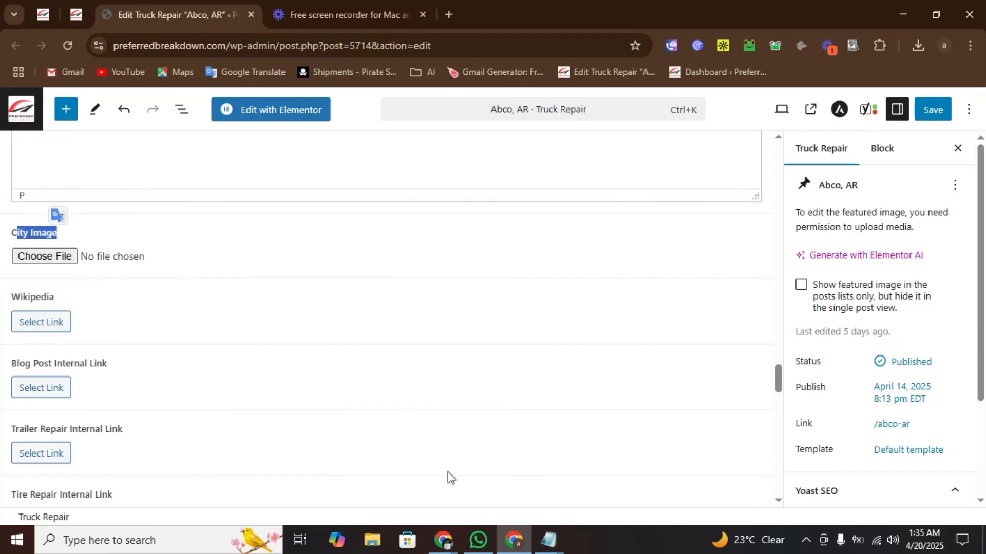
{"action": "mouse_move", "coordinate": [548, 540]}
{"action": "left_click", "coordinate": [474, 475]}
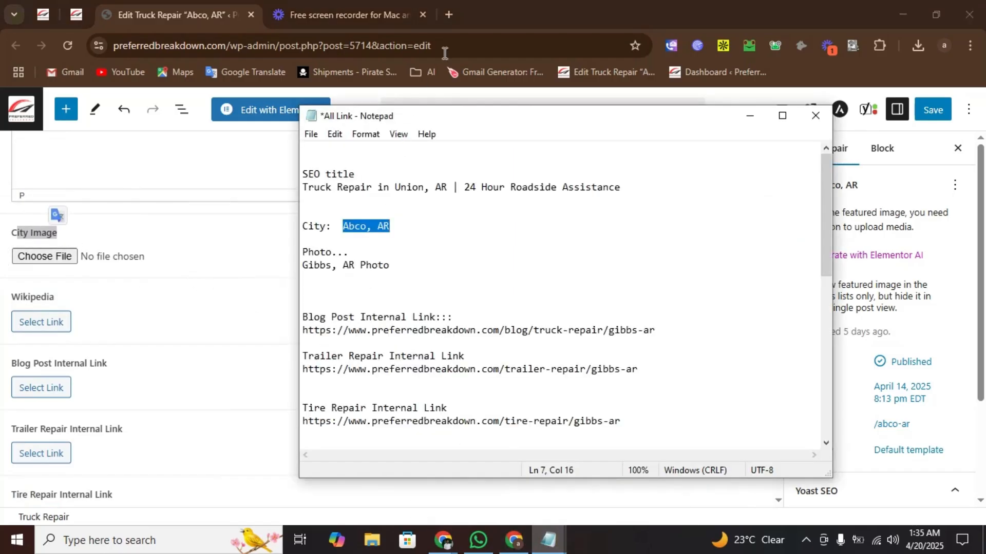
{"action": "left_click", "coordinate": [423, 14]}
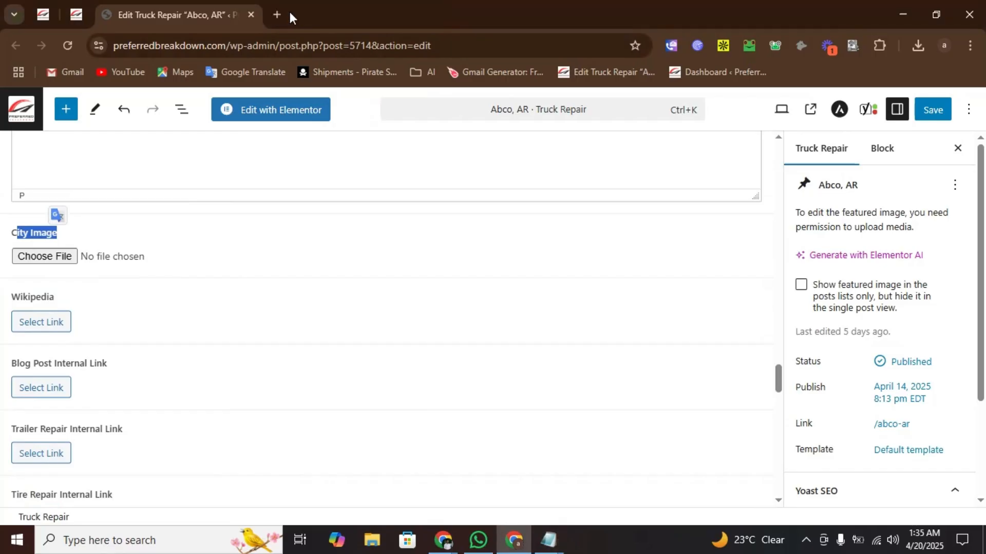
{"action": "left_click", "coordinate": [283, 14]}
{"action": "key", "text": "ctrl+v"}
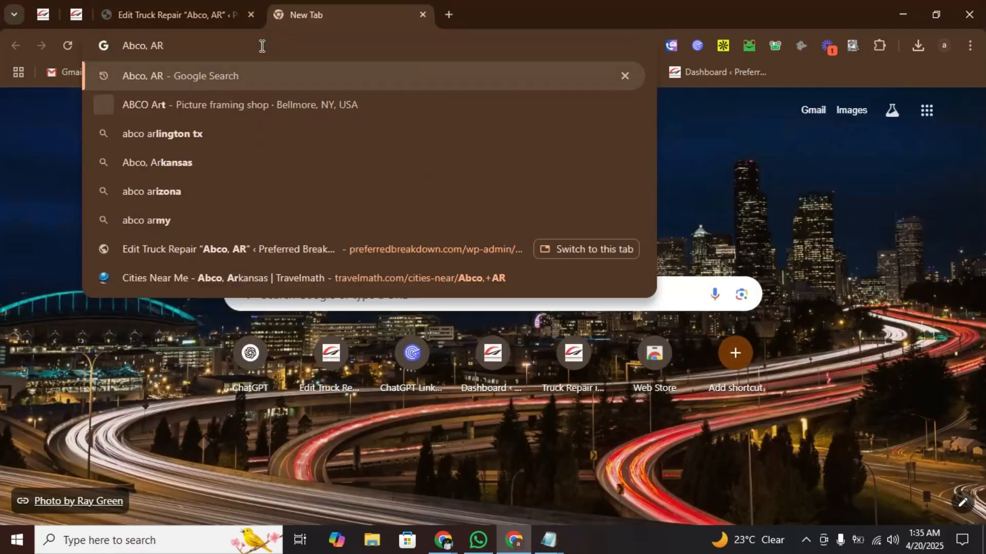
{"action": "key", "text": "BackSpace"}
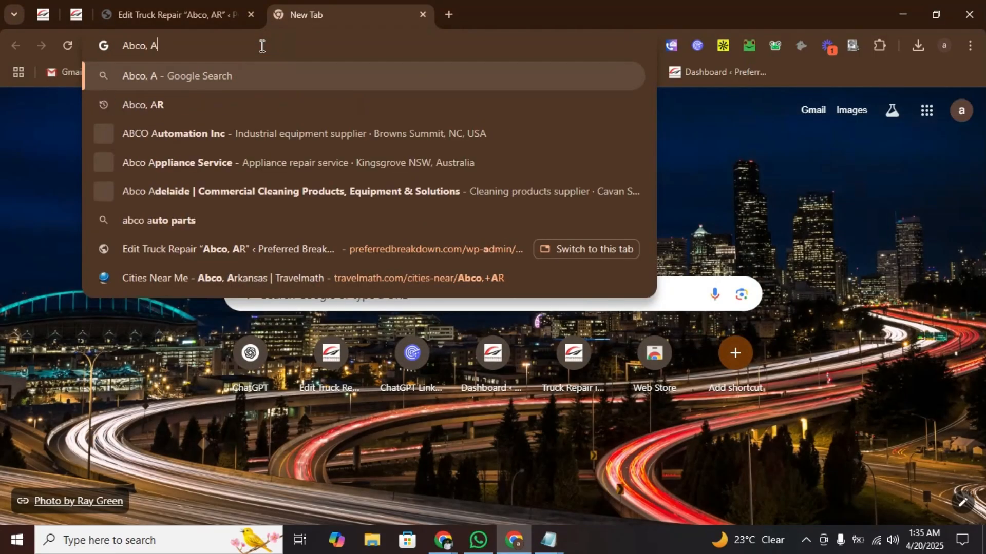
{"action": "type", "text": "ra"}
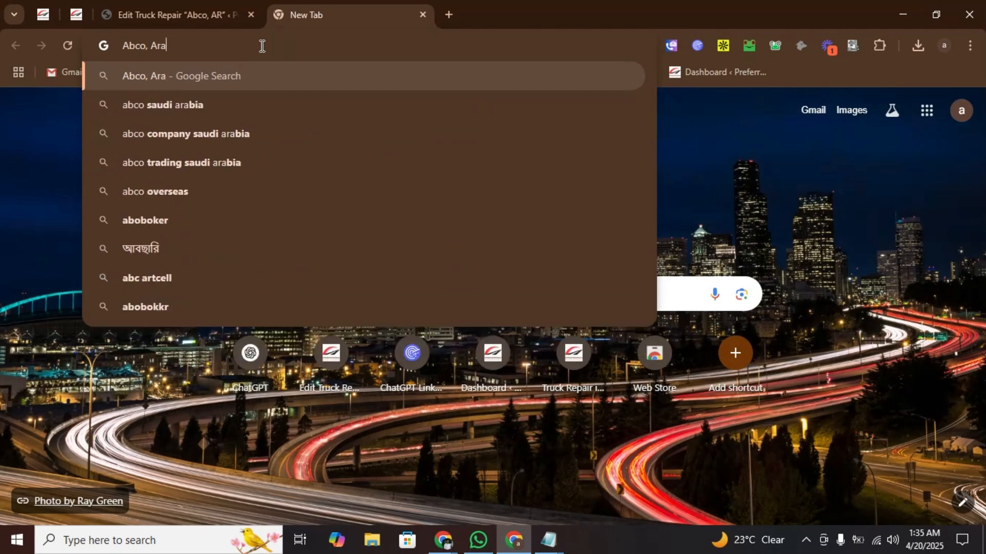
{"action": "key", "text": "BackSpace"}
{"action": "type", "text": "kansas"}
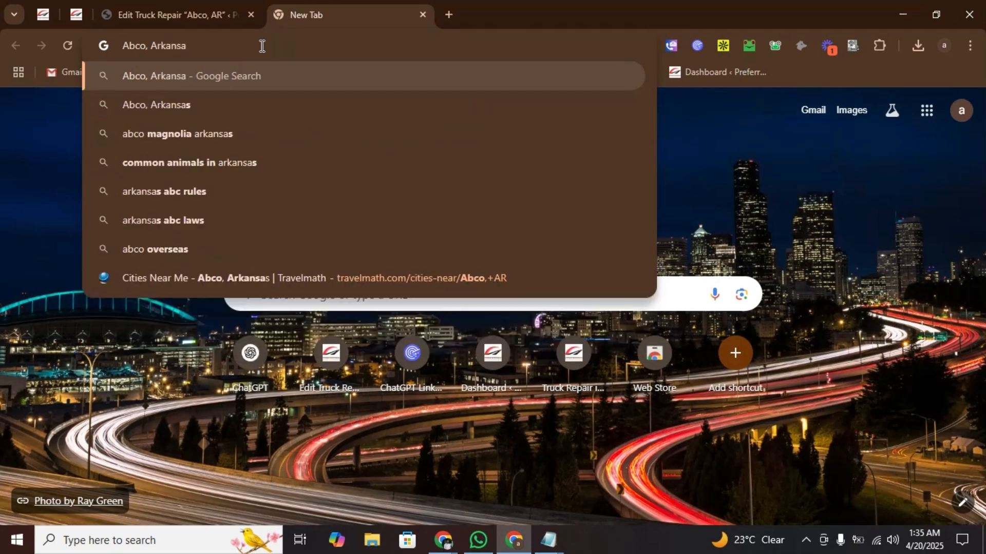
{"action": "key", "text": "Return"}
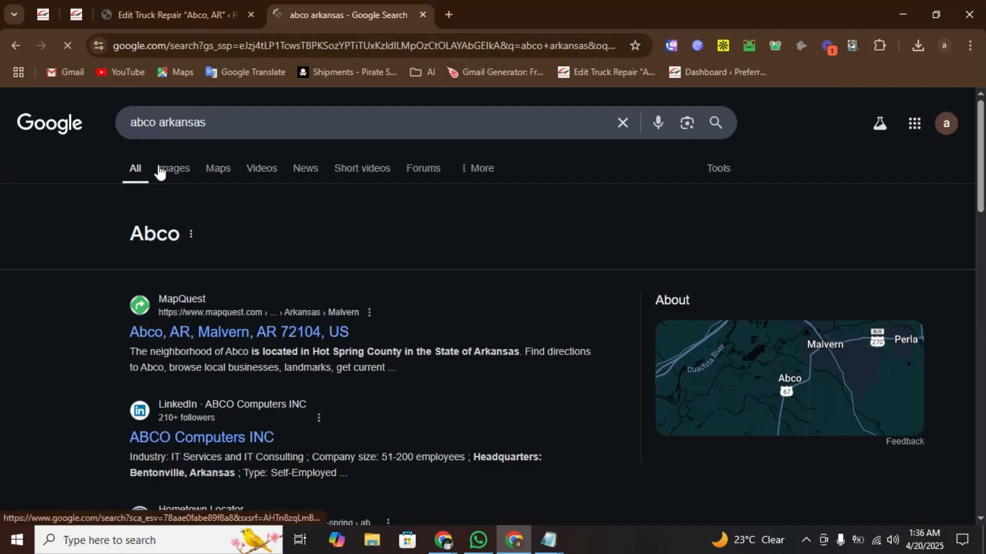
{"action": "left_click", "coordinate": [160, 169]}
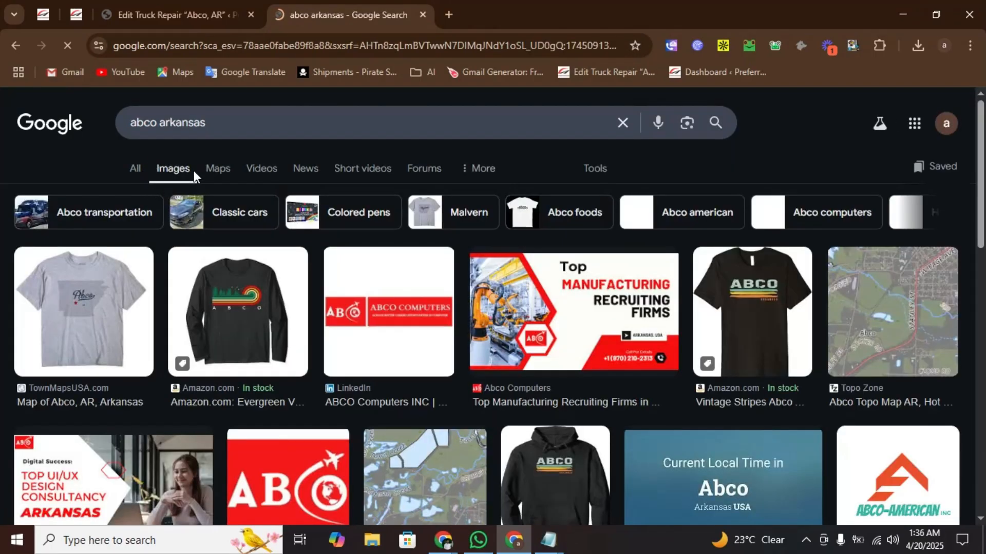
- Refine the image search to "abco arkansas city picture" and open the first iStock result, the city view with an arched bridge
{"action": "left_click", "coordinate": [256, 131]}
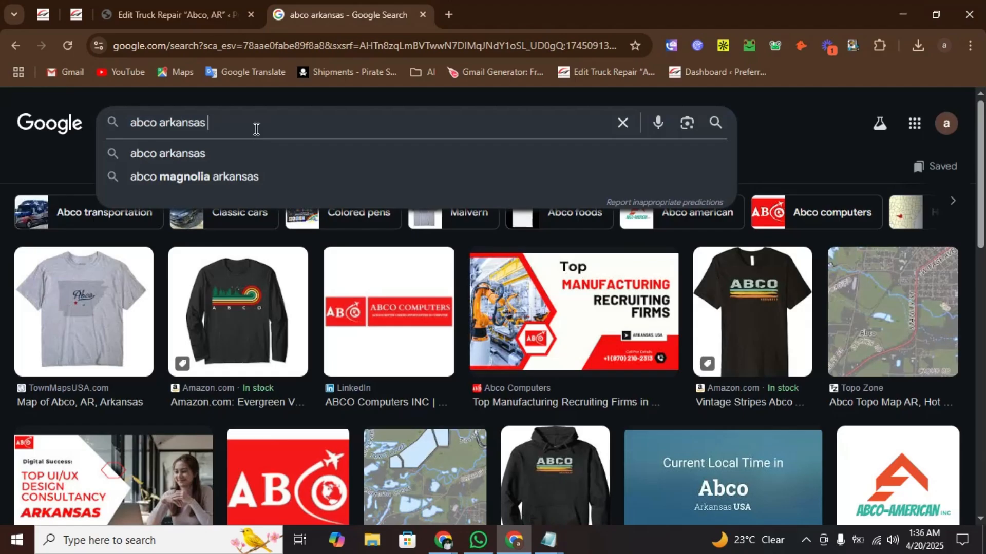
{"action": "type", "text": "c"}
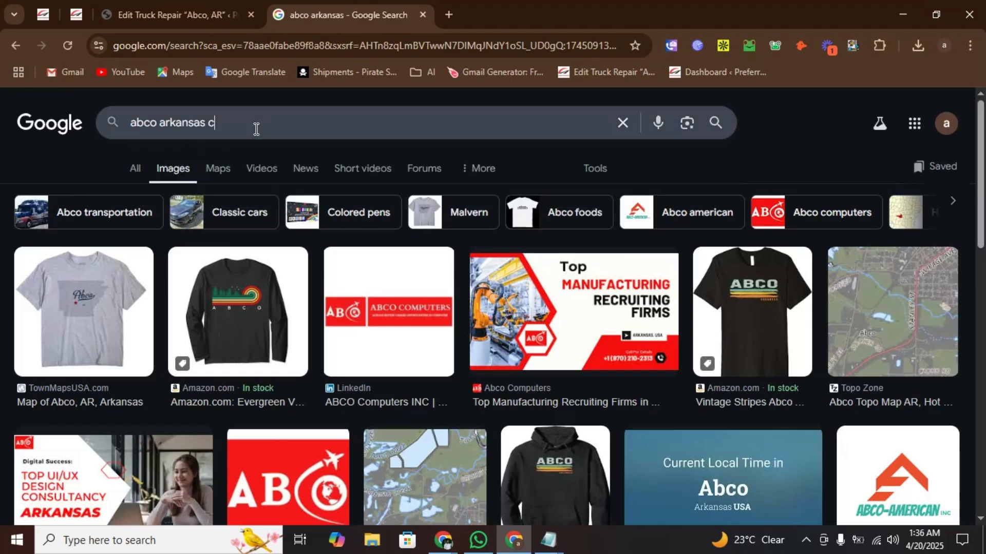
{"action": "key", "text": "BackSpace"}
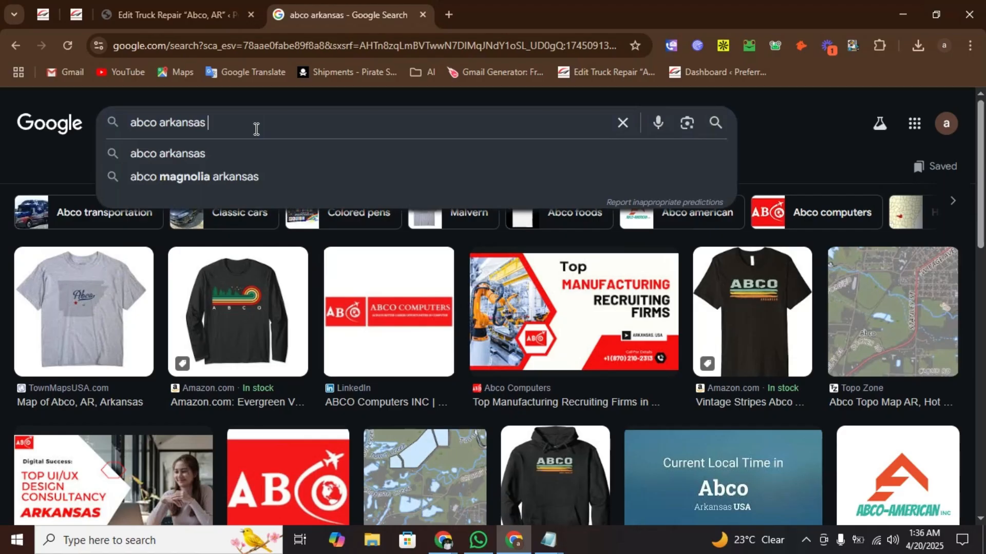
{"action": "scroll", "coordinate": [319, 405], "scroll_direction": "down", "scroll_amount": 9}
{"action": "scroll", "coordinate": [359, 357], "scroll_direction": "up", "scroll_amount": 9}
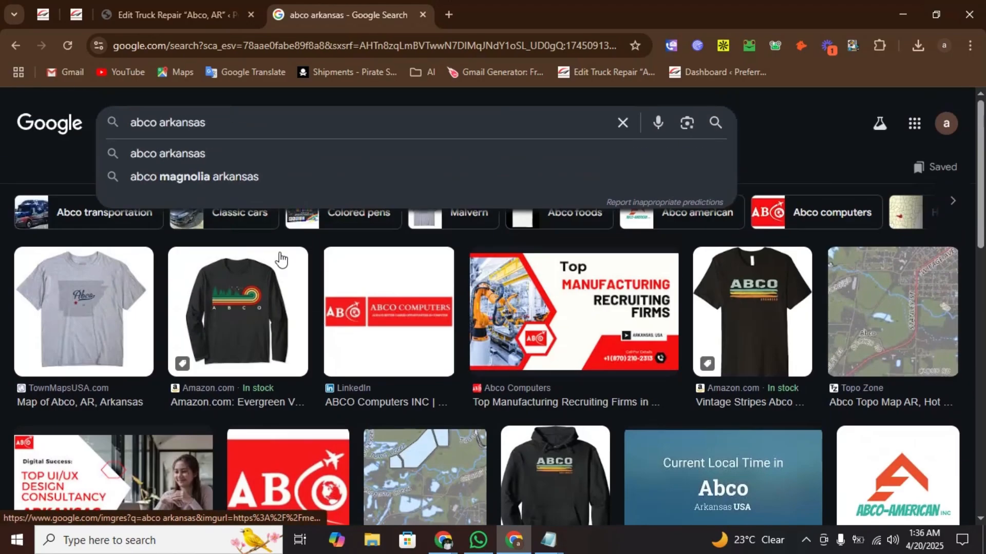
{"action": "type", "text": "city pictu"}
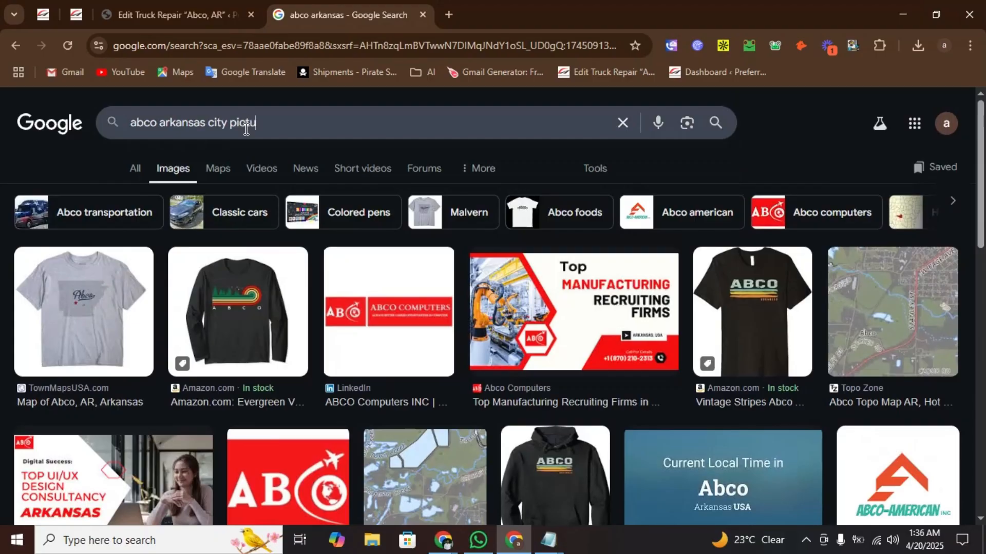
{"action": "type", "text": "re"}
{"action": "key", "text": "Return"}
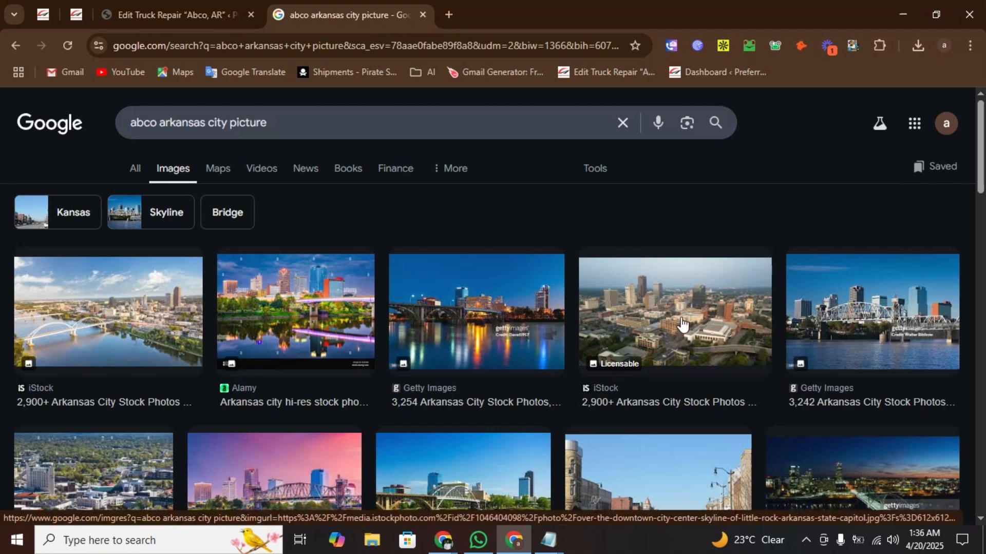
{"action": "left_click", "coordinate": [104, 317]}
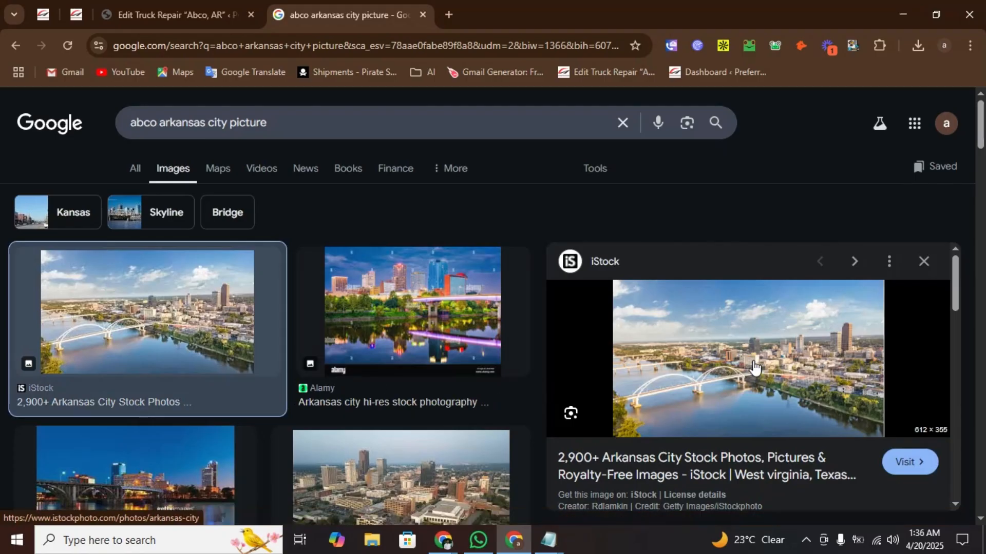
{"action": "right_click", "coordinate": [744, 336]}
{"action": "left_click", "coordinate": [809, 378]}
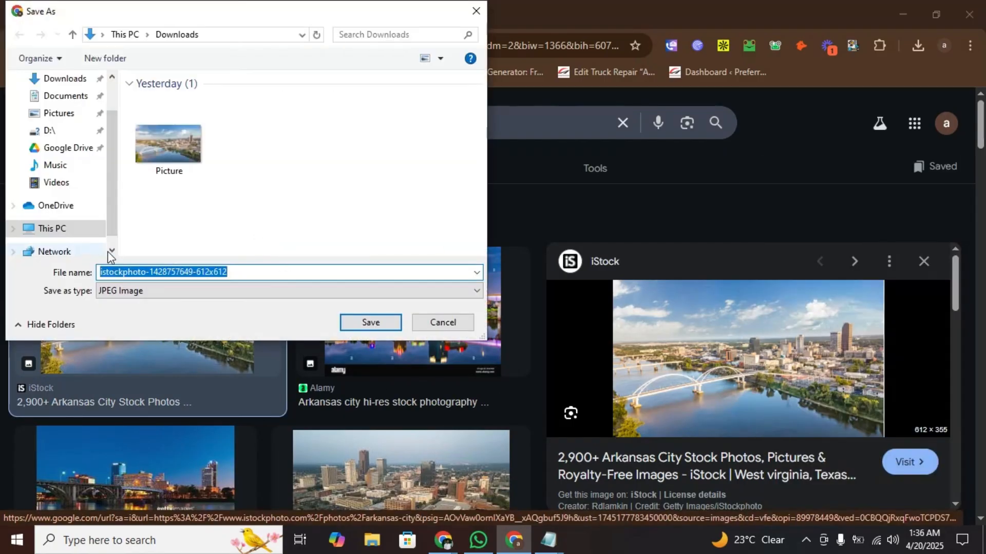
{"action": "left_click", "coordinate": [159, 154]}
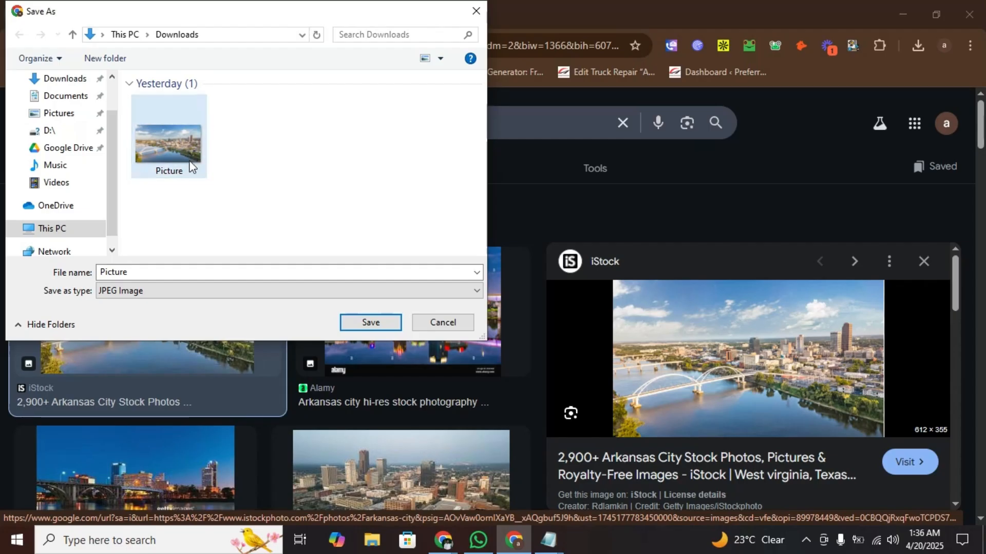
{"action": "left_click", "coordinate": [171, 157]}
{"action": "left_click", "coordinate": [466, 327]}
- Save the previewed iStock city image to Downloads as a JPEG named Picture, replacing the existing file
{"action": "right_click", "coordinate": [732, 354]}
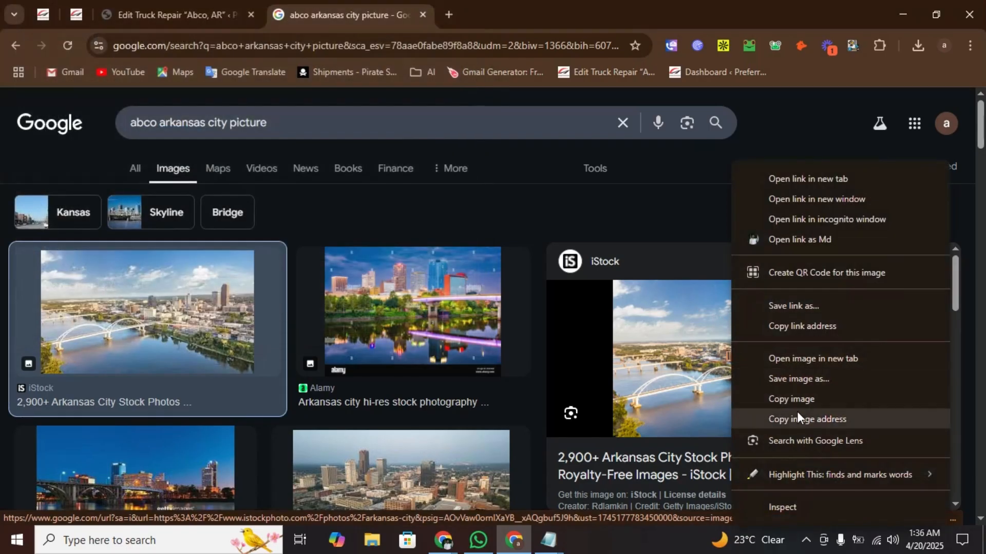
{"action": "left_click", "coordinate": [799, 379]}
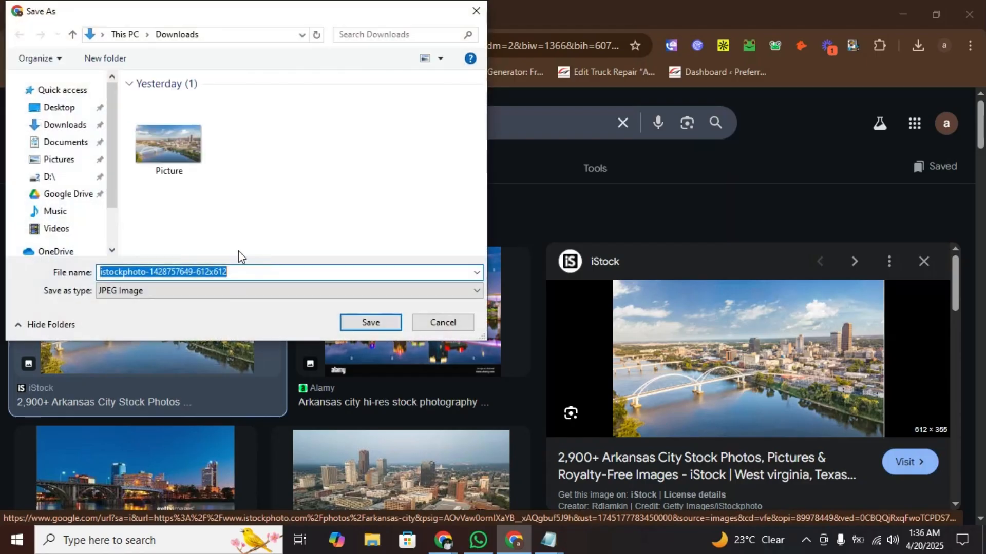
{"action": "left_click", "coordinate": [187, 150]}
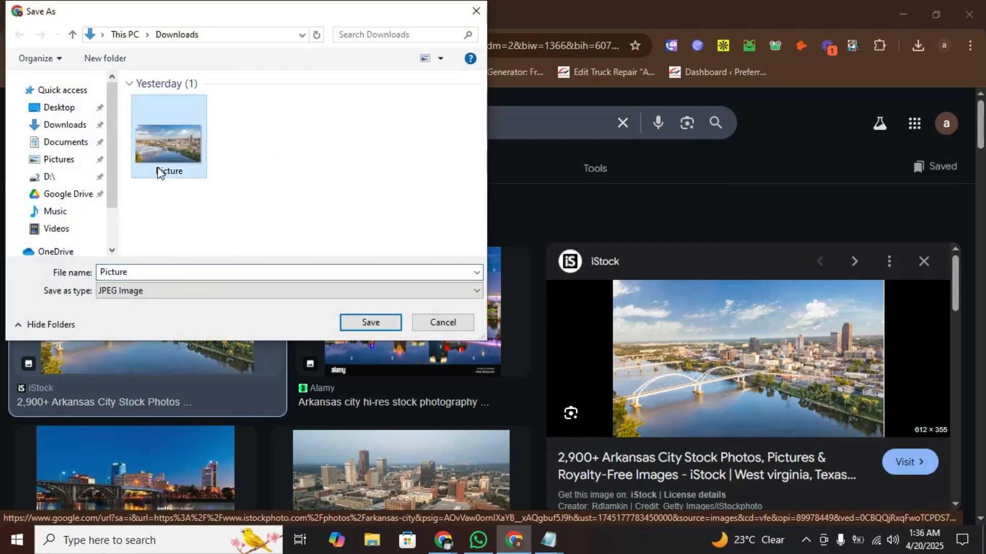
{"action": "left_click", "coordinate": [370, 321]}
{"action": "left_click", "coordinate": [520, 268]}
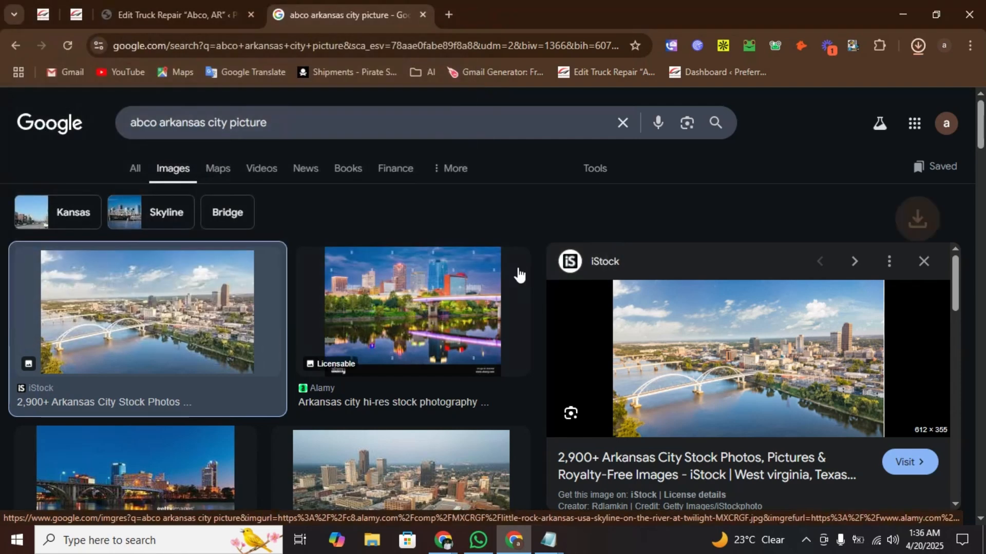
- Save the same iStock image once more over the Picture file in Downloads
{"action": "right_click", "coordinate": [720, 347]}
{"action": "left_click", "coordinate": [773, 375]}
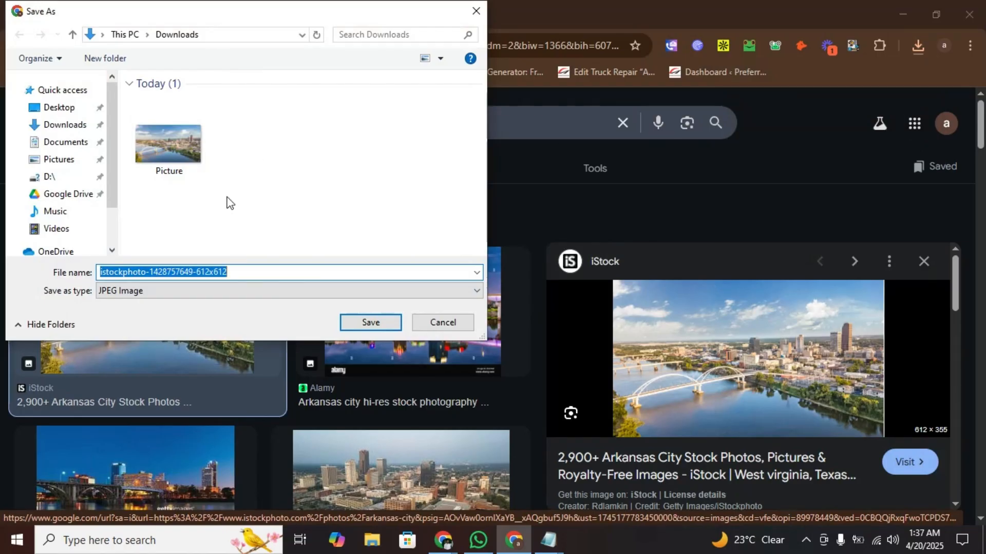
{"action": "left_click", "coordinate": [171, 155]}
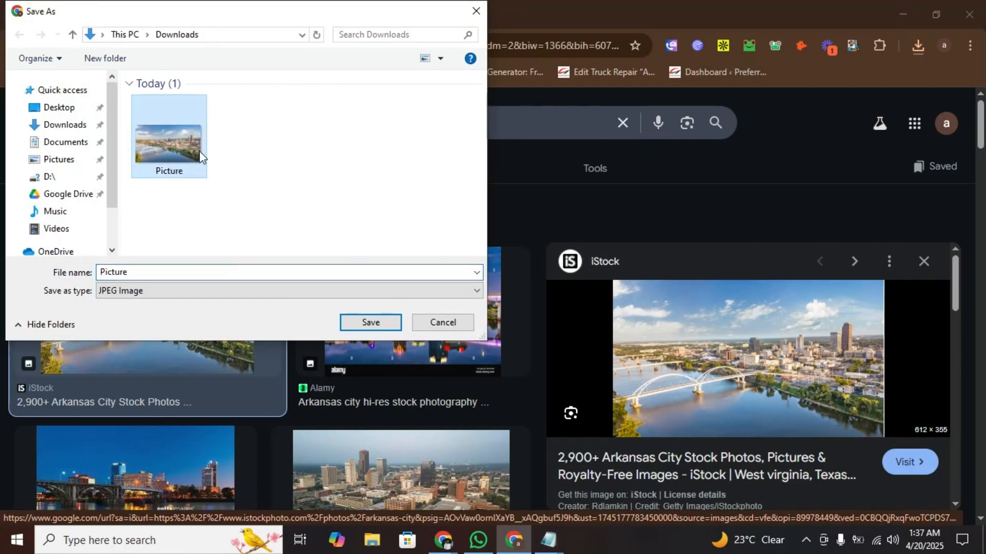
{"action": "left_click", "coordinate": [358, 323]}
{"action": "left_click", "coordinate": [519, 272]}
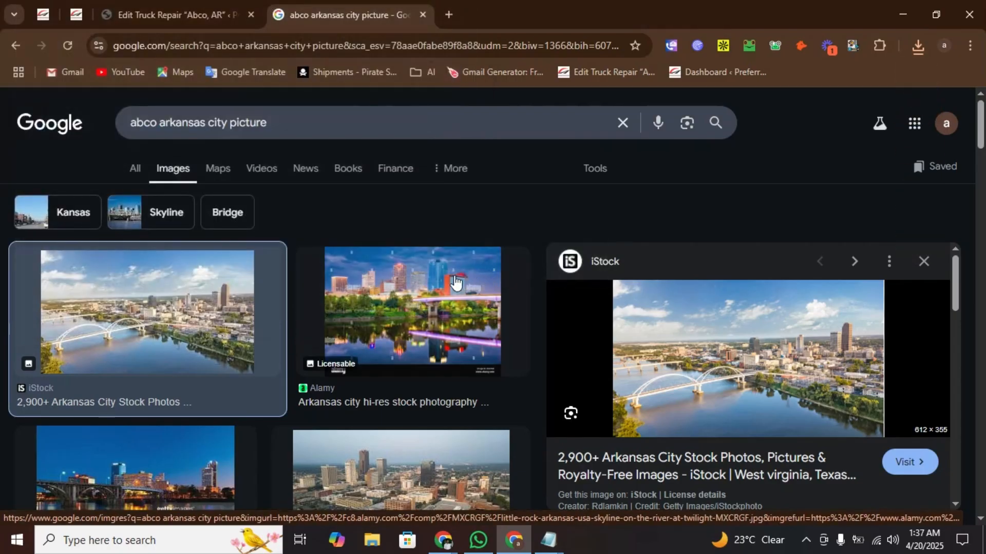
- Attach Picture.jpg from Downloads as the Abco, AR post's City Image
{"action": "left_click", "coordinate": [156, 6]}
{"action": "left_click", "coordinate": [52, 257]}
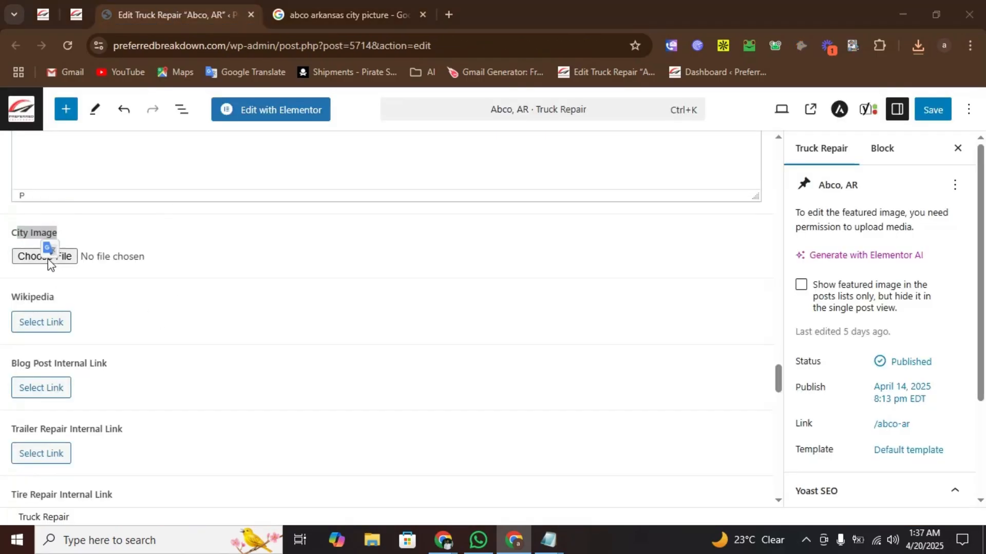
{"action": "left_click", "coordinate": [167, 149]}
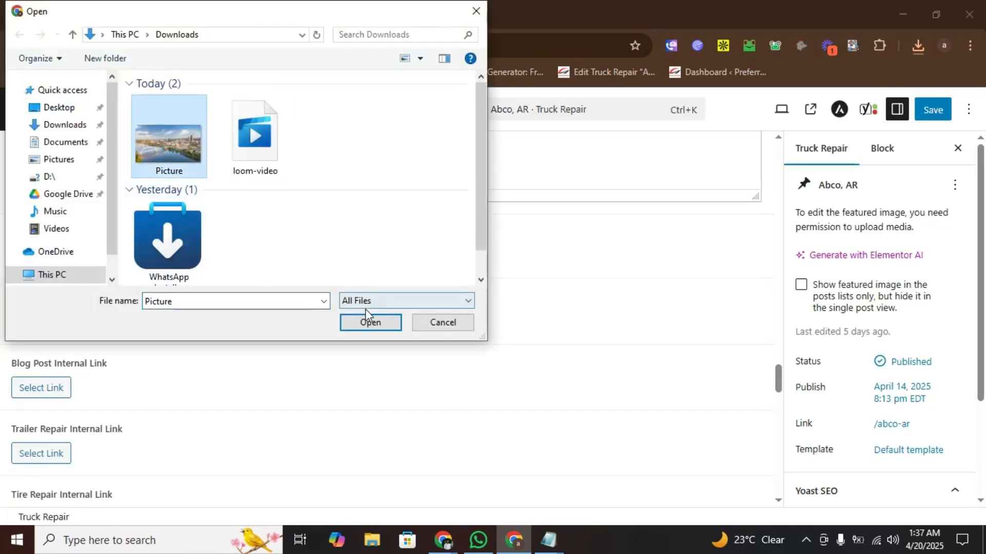
{"action": "left_click", "coordinate": [367, 322]}
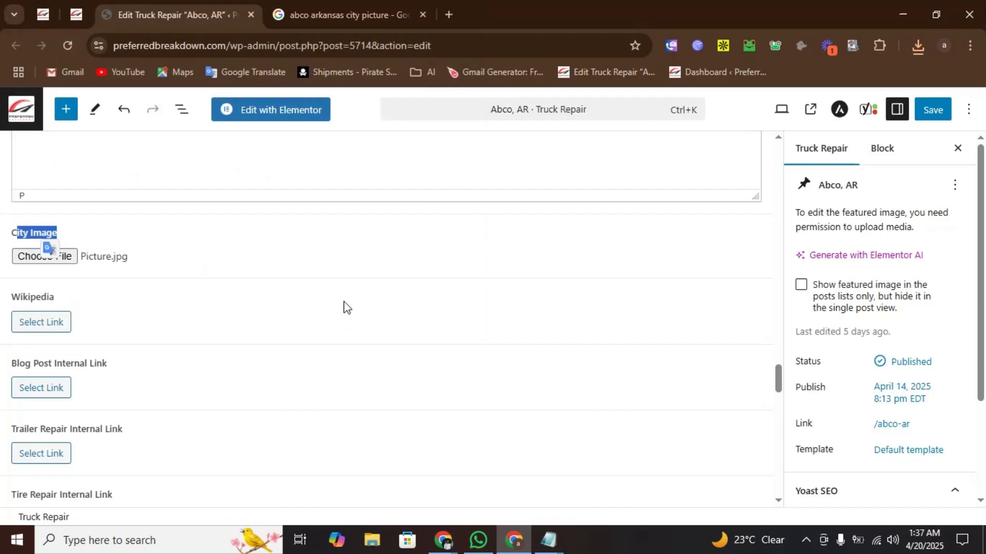
- Open the All Link note in Notepad and copy the city name "Abco, AR" for the Wikipedia lookup
{"action": "left_click", "coordinate": [443, 540]}
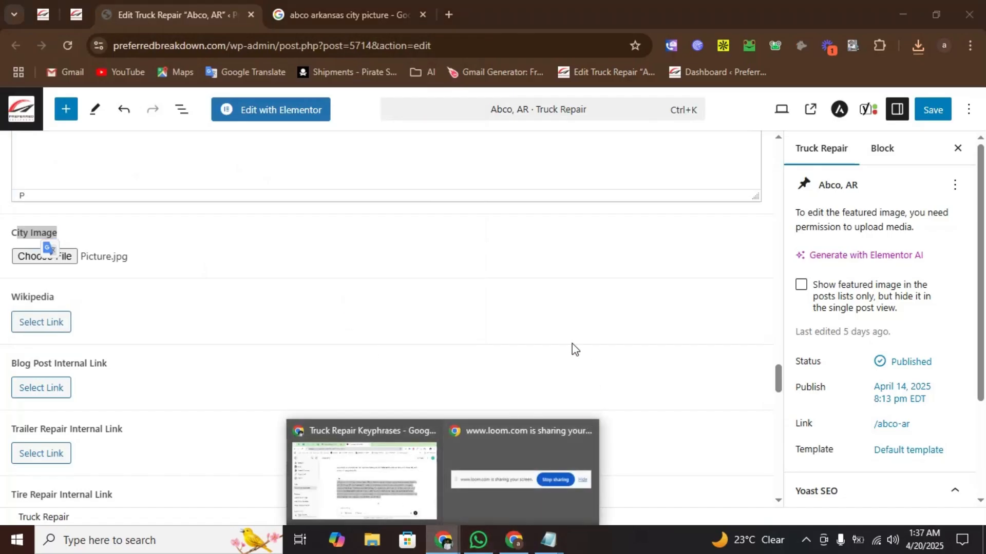
{"action": "left_click", "coordinate": [84, 280]}
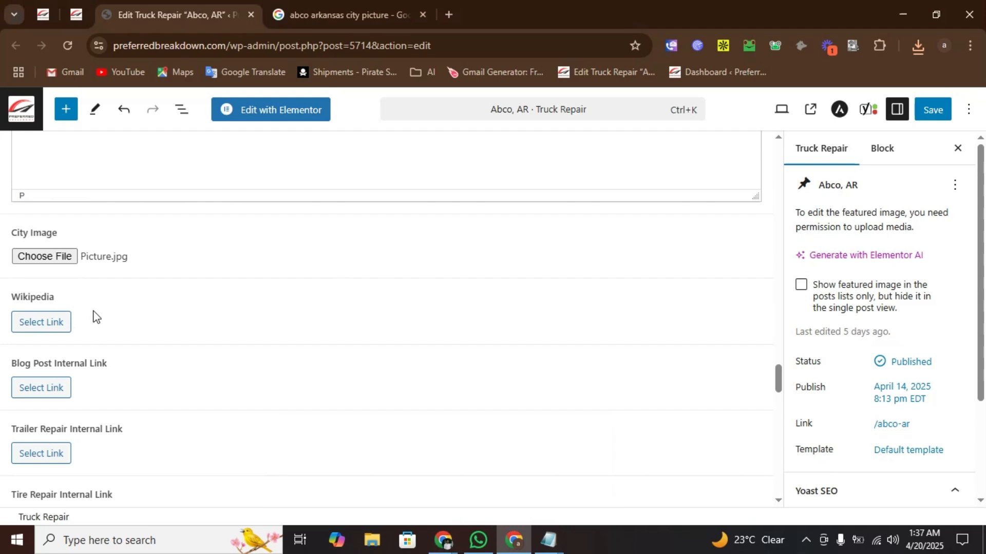
{"action": "left_click", "coordinate": [549, 540]}
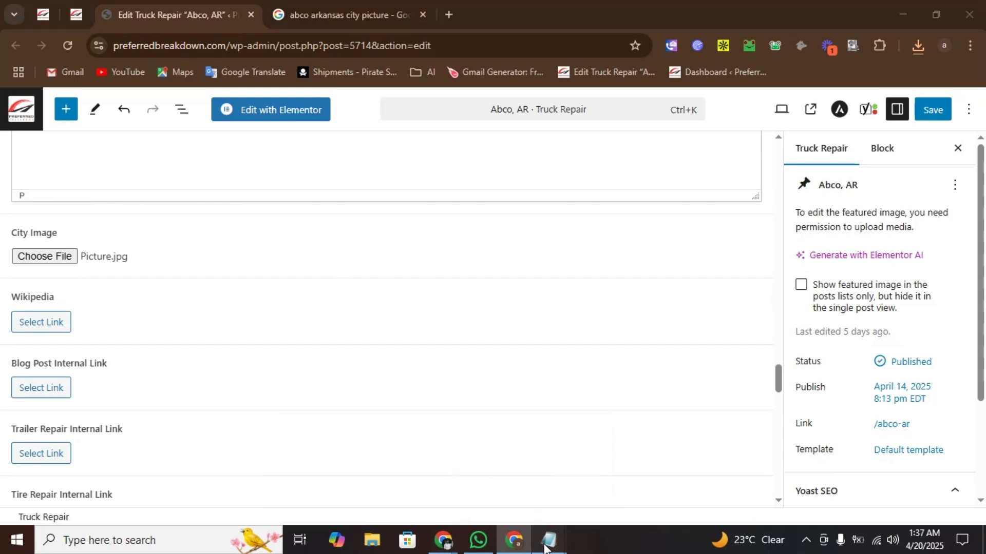
{"action": "left_click_drag", "start_coordinate": [7, 304], "coordinate": [62, 302]}
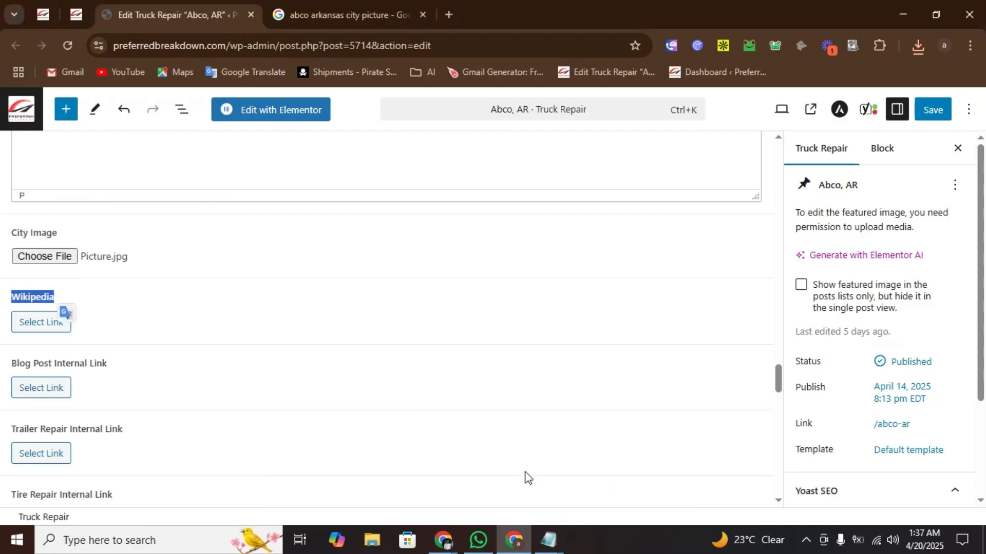
{"action": "mouse_move", "coordinate": [530, 529]}
{"action": "left_click", "coordinate": [494, 485]}
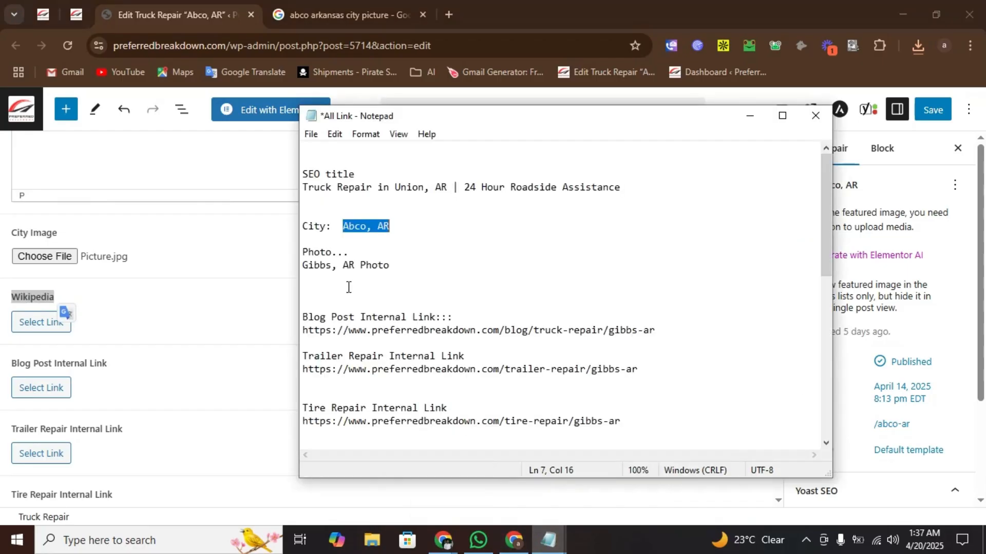
{"action": "right_click", "coordinate": [361, 232]}
{"action": "left_click", "coordinate": [395, 277]}
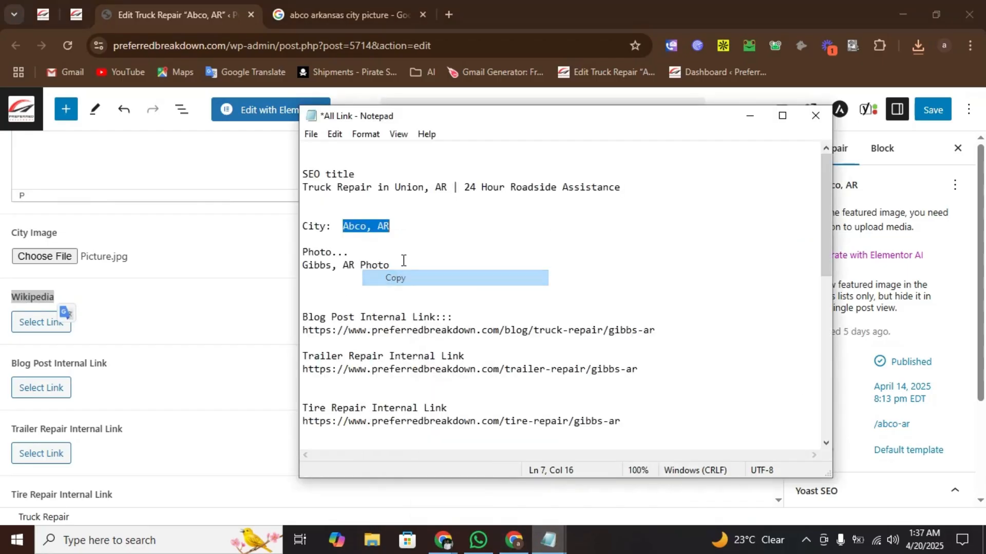
- Search Google for the copied "Abco, AR" and look through all web results for a Wikipedia page
{"action": "left_click", "coordinate": [390, 16]}
{"action": "left_click", "coordinate": [271, 122]}
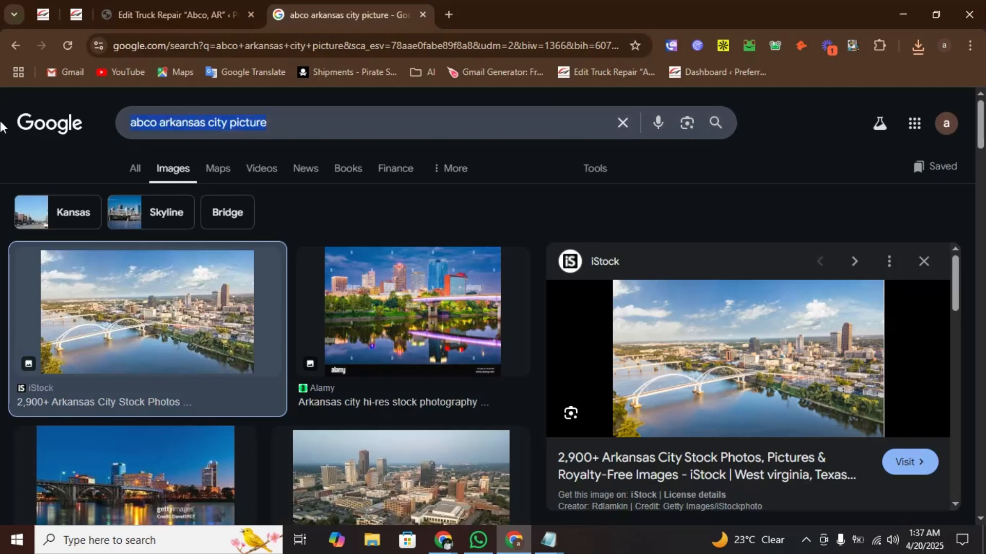
{"action": "key", "text": "ctrl+a"}
{"action": "key", "text": "ctrl+v"}
{"action": "key", "text": "Return"}
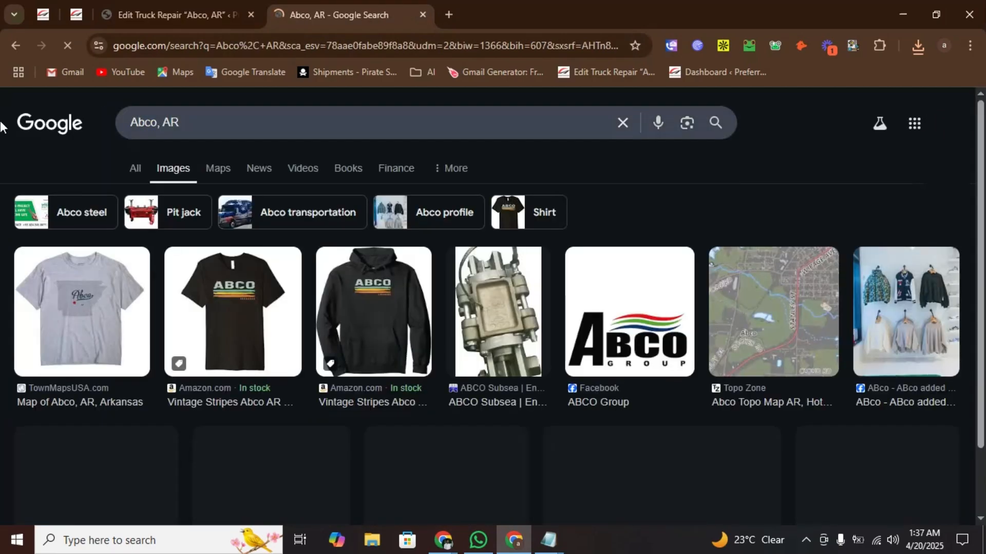
{"action": "left_click", "coordinate": [136, 172]}
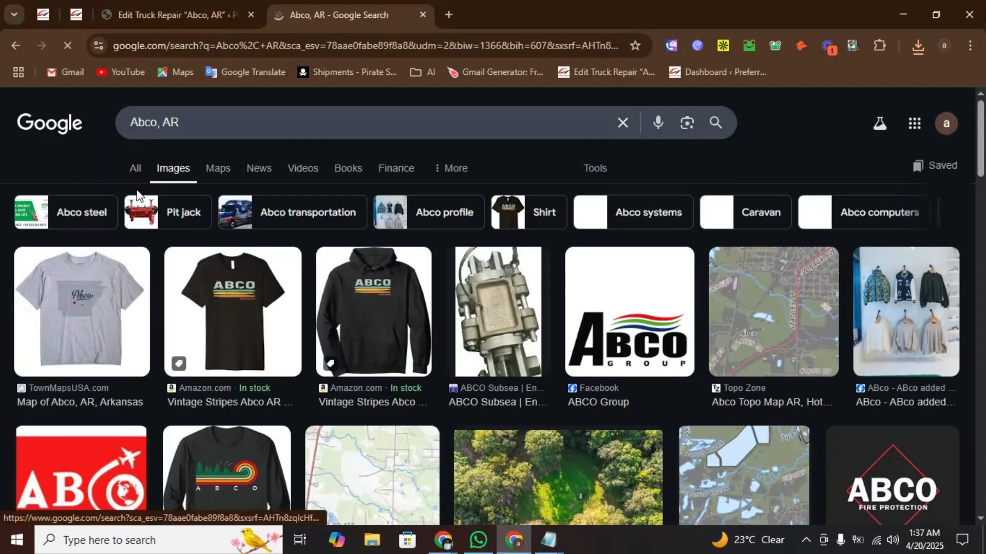
{"action": "scroll", "coordinate": [78, 311], "scroll_direction": "down", "scroll_amount": 3}
{"action": "scroll", "coordinate": [77, 313], "scroll_direction": "down", "scroll_amount": 2}
{"action": "scroll", "coordinate": [77, 313], "scroll_direction": "down", "scroll_amount": 7}
{"action": "scroll", "coordinate": [76, 310], "scroll_direction": "down", "scroll_amount": 10}
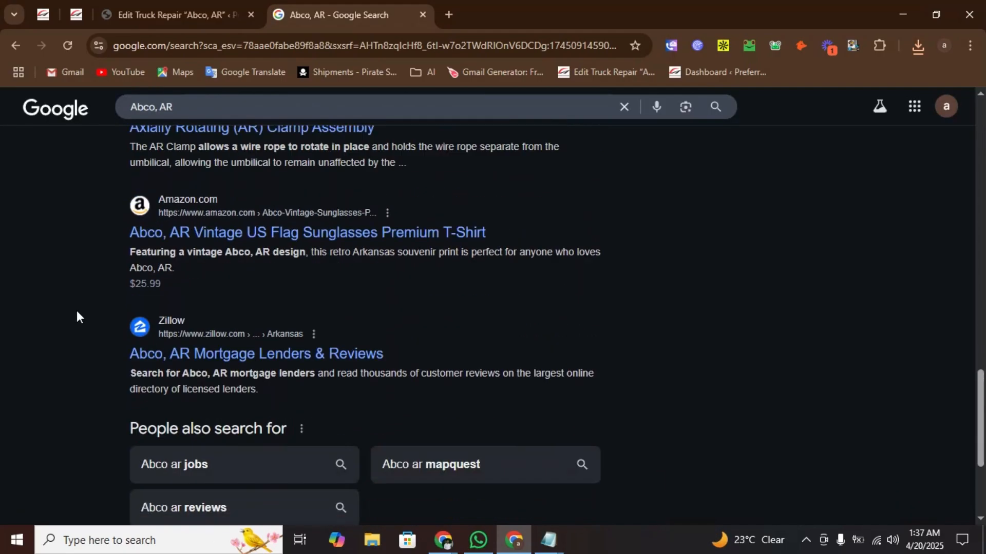
{"action": "scroll", "coordinate": [82, 313], "scroll_direction": "up", "scroll_amount": 15}
{"action": "scroll", "coordinate": [102, 314], "scroll_direction": "up", "scroll_amount": 6}
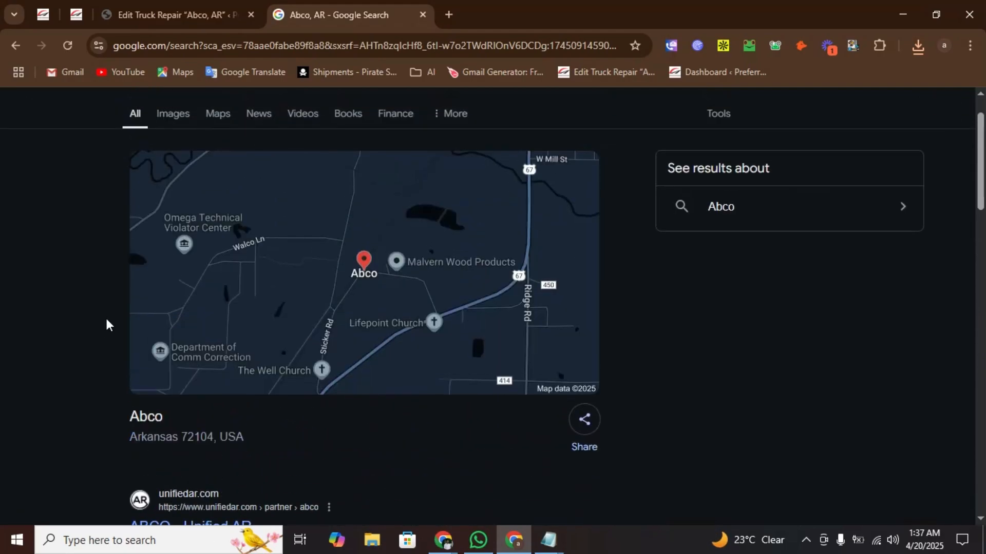
- Change the Google search to "Abco, Arkansas" and check the results for a Wikipedia page
{"action": "left_click", "coordinate": [208, 129]}
{"action": "key", "text": "BackSpace"}
{"action": "type", "text": "rkansas"}
{"action": "key", "text": "Return"}
{"action": "scroll", "coordinate": [55, 346], "scroll_direction": "down", "scroll_amount": 4}
{"action": "left_click", "coordinate": [474, 366]}
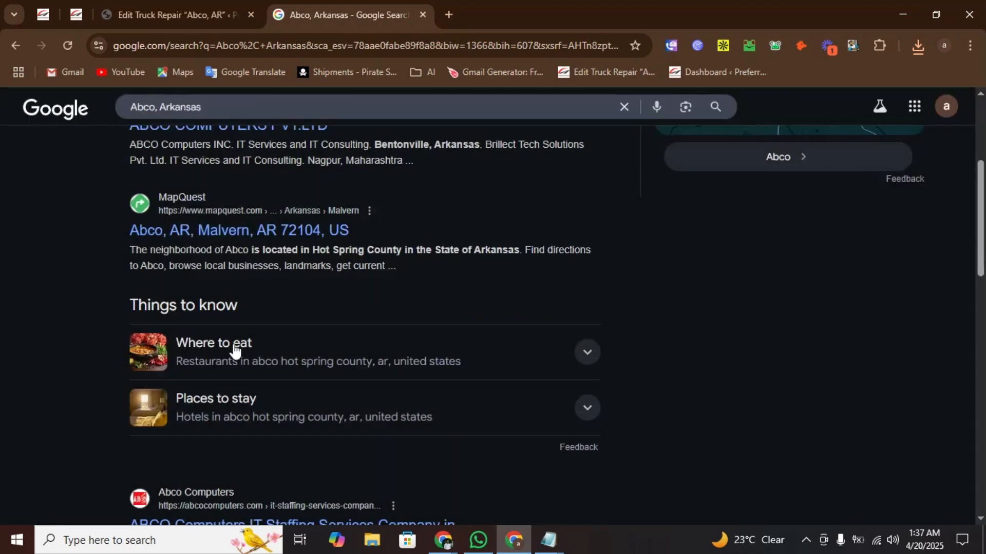
{"action": "scroll", "coordinate": [84, 349], "scroll_direction": "up", "scroll_amount": 4}
- Search Google for "abco arkansas wikipedia" using the suggested completion
{"action": "left_click", "coordinate": [256, 126]}
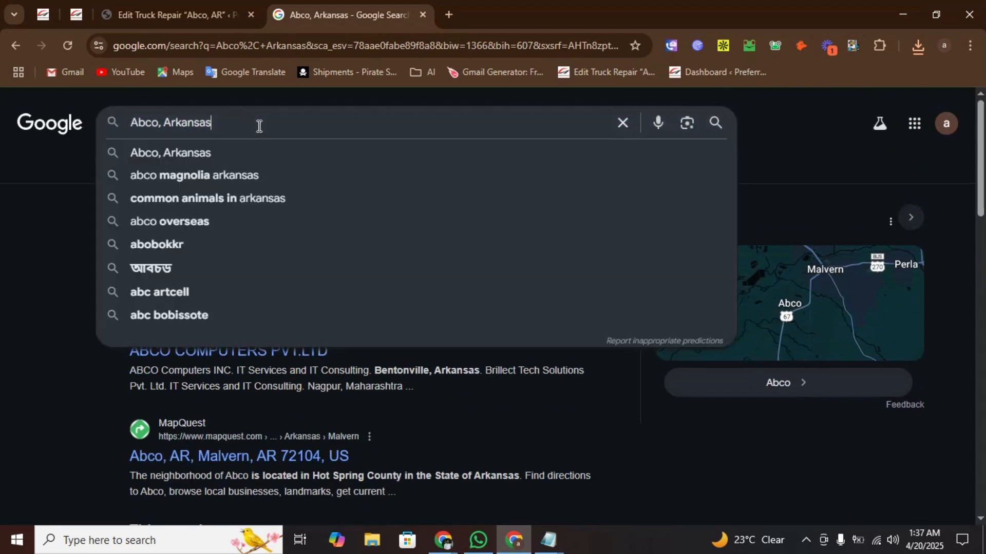
{"action": "type", "text": "wiki"}
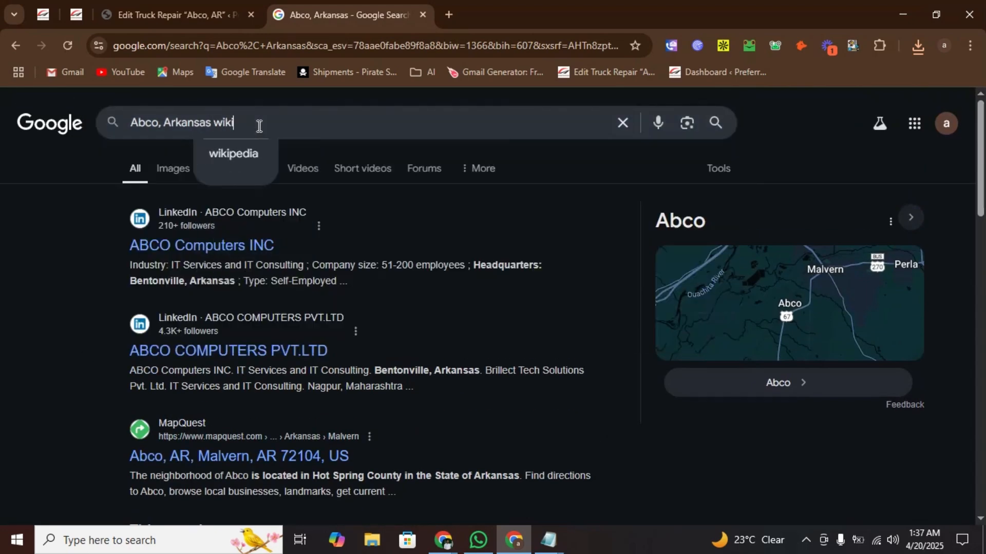
{"action": "left_click", "coordinate": [240, 151]}
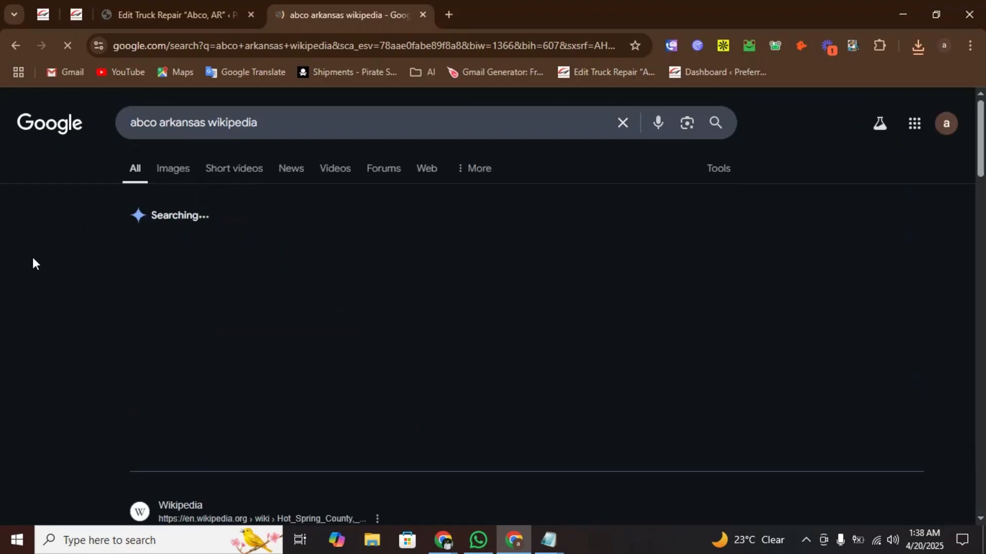
{"action": "scroll", "coordinate": [32, 258], "scroll_direction": "down", "scroll_amount": 3}
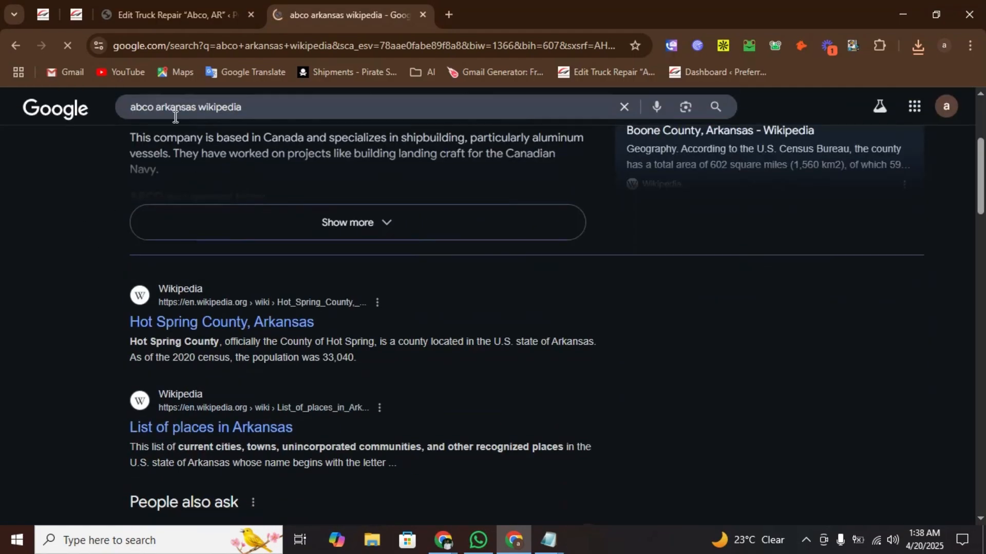
- Find "abco arkansas" within the results page and examine the Wikipedia entries for one matching the city
{"action": "left_click_drag", "start_coordinate": [197, 106], "coordinate": [91, 107]}
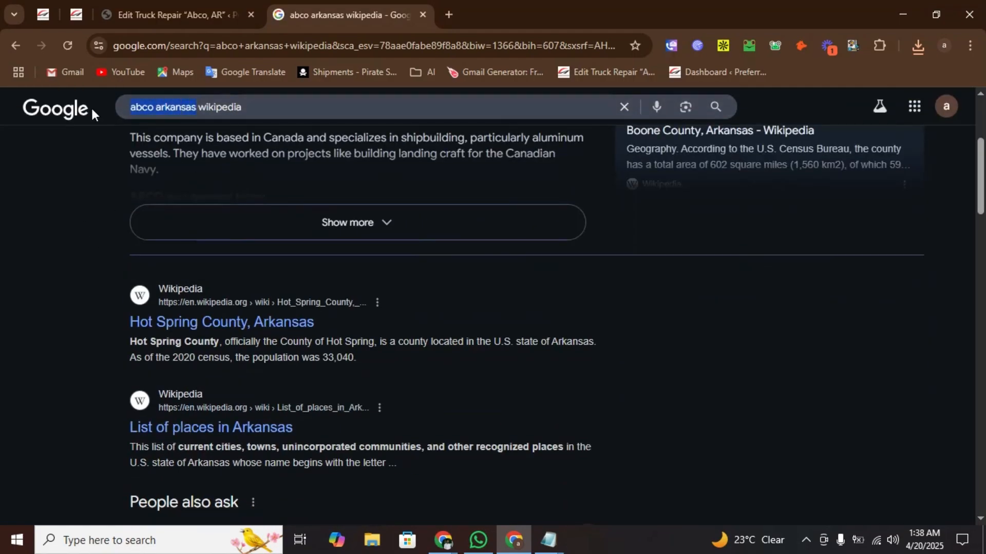
{"action": "key", "text": "ctrl+f"}
{"action": "scroll", "coordinate": [50, 243], "scroll_direction": "down", "scroll_amount": 4}
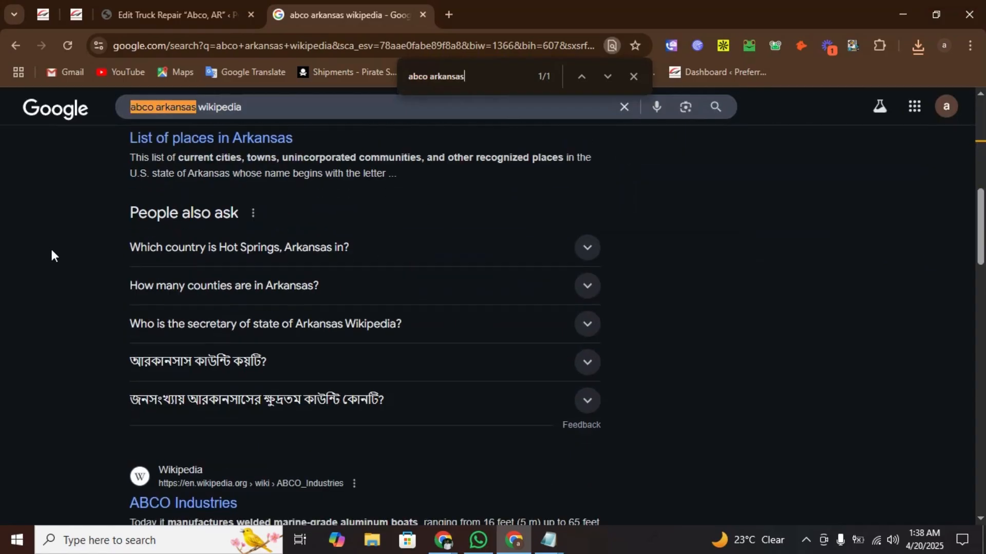
{"action": "scroll", "coordinate": [51, 247], "scroll_direction": "down", "scroll_amount": 4}
{"action": "scroll", "coordinate": [57, 249], "scroll_direction": "up", "scroll_amount": 9}
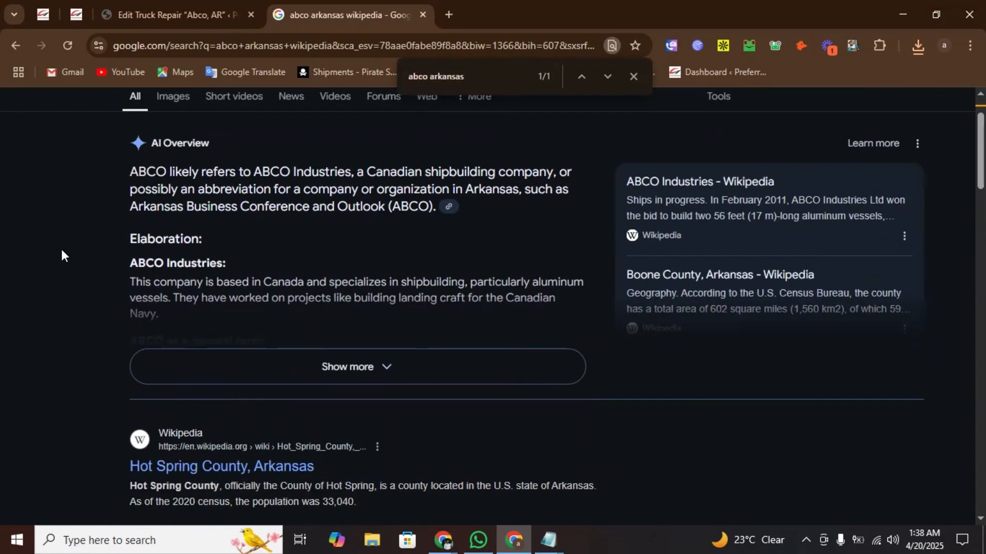
{"action": "scroll", "coordinate": [62, 250], "scroll_direction": "down", "scroll_amount": 2}
{"action": "left_click", "coordinate": [170, 14]}
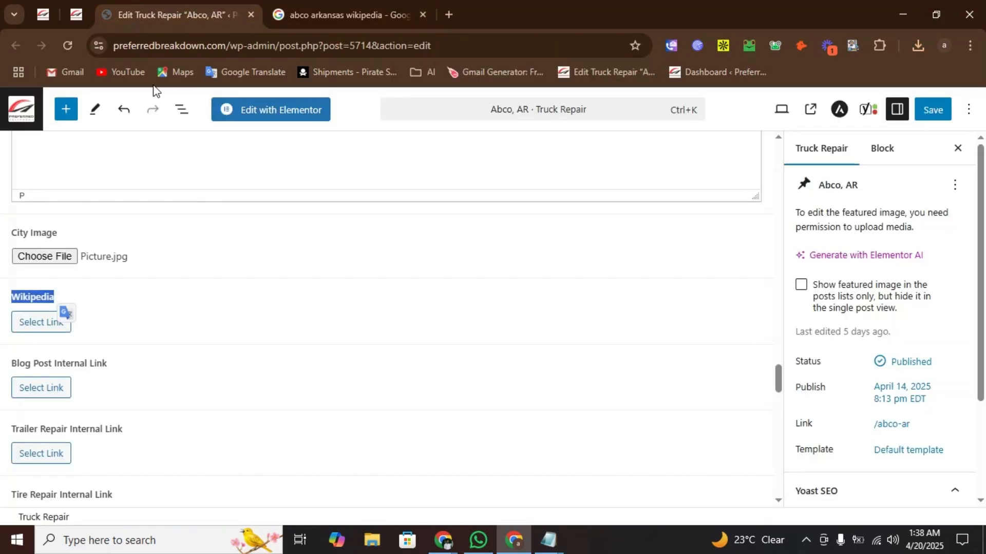
{"action": "left_click", "coordinate": [319, 10]}
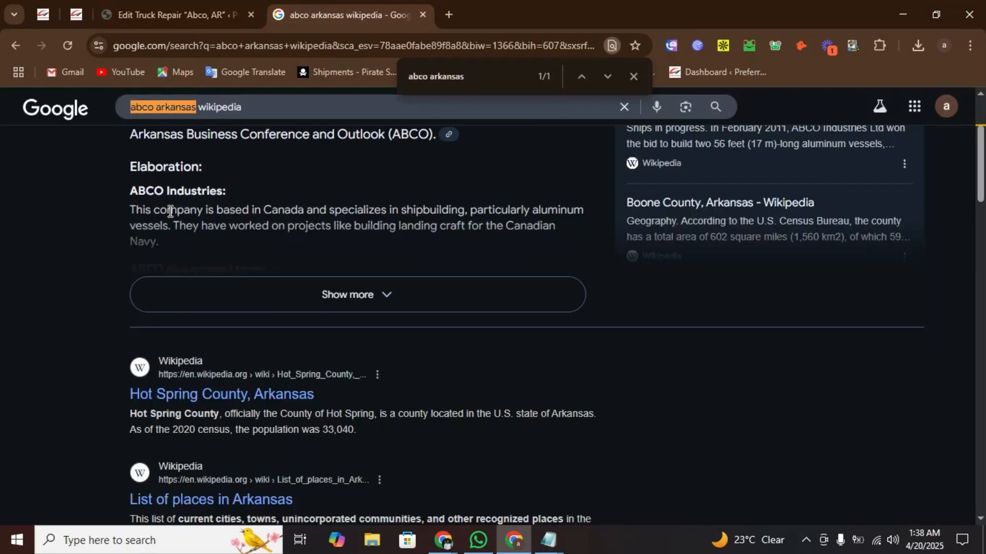
{"action": "double_click", "coordinate": [139, 107]}
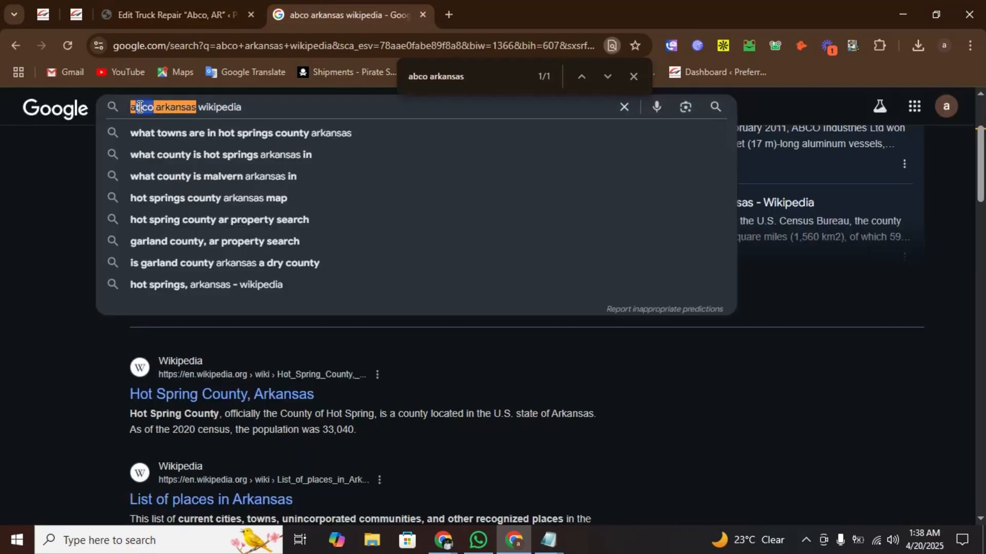
{"action": "scroll", "coordinate": [185, 414], "scroll_direction": "down", "scroll_amount": 3}
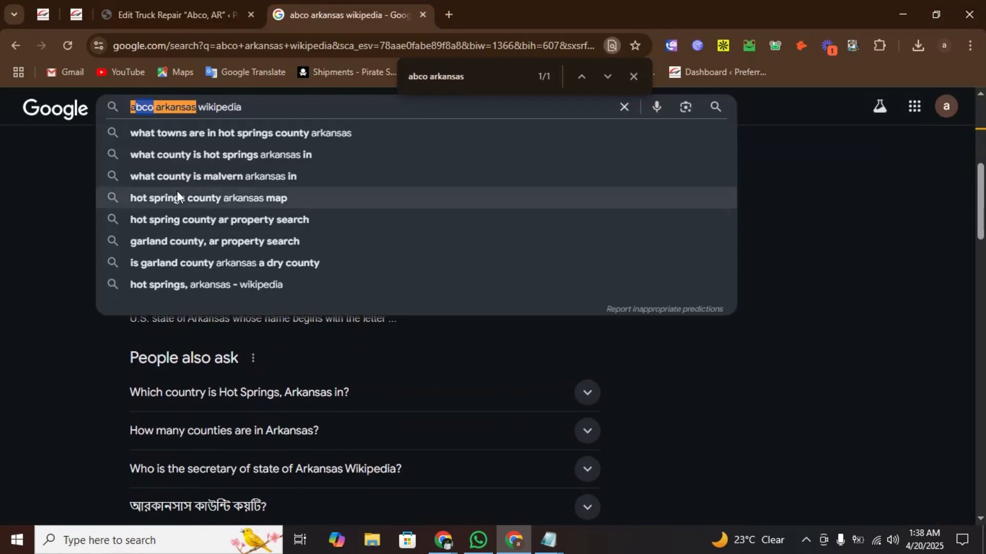
{"action": "left_click", "coordinate": [71, 281]}
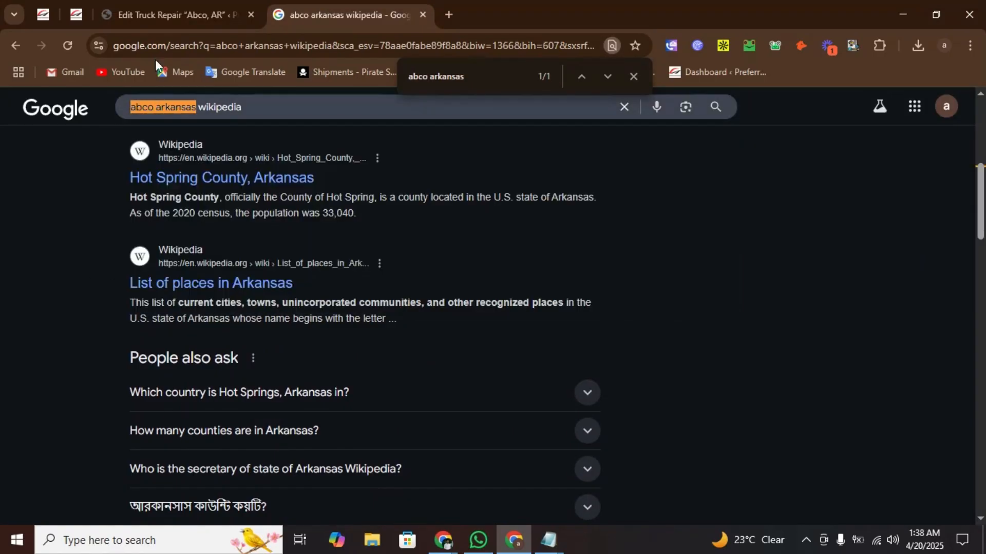
- Return to the Blog Post Internal Link field of the Abco, AR post and bring up the All Link note
{"action": "left_click", "coordinate": [170, 14]}
{"action": "left_click", "coordinate": [85, 354]}
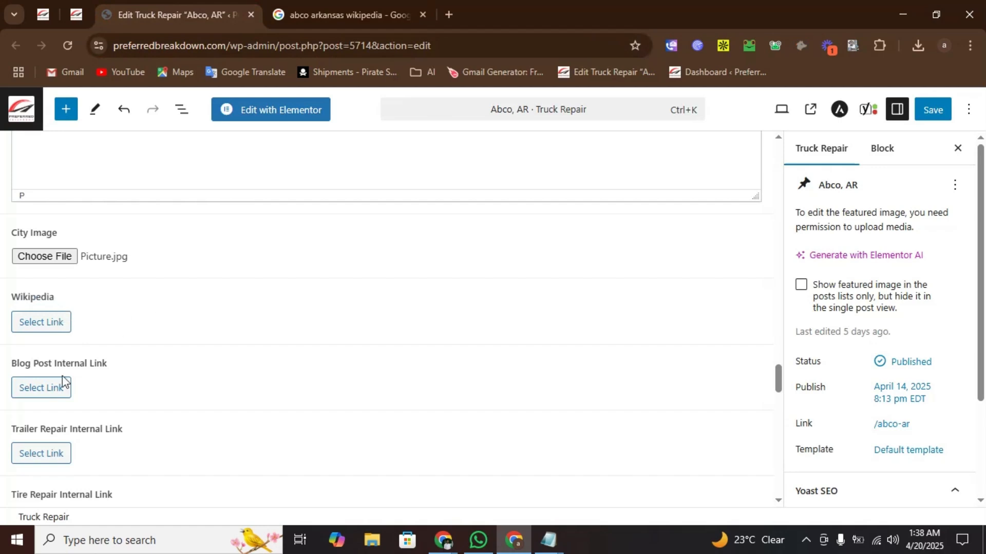
{"action": "left_click_drag", "start_coordinate": [12, 367], "coordinate": [120, 370]}
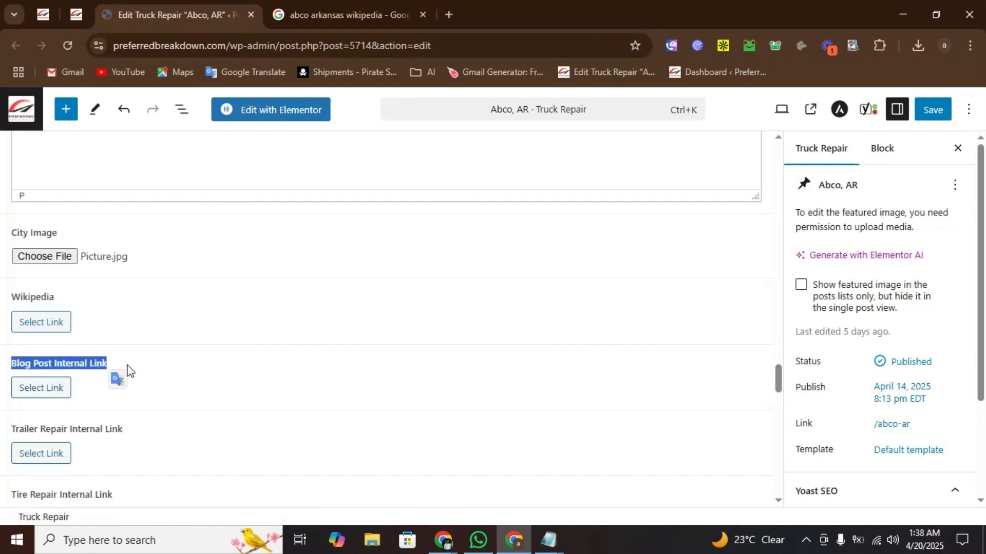
{"action": "scroll", "coordinate": [194, 368], "scroll_direction": "down", "scroll_amount": 2}
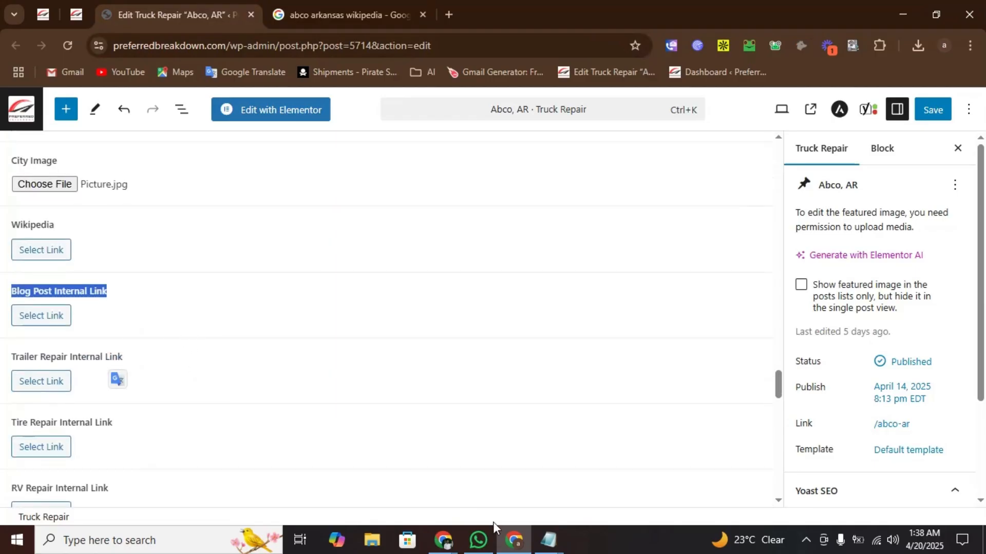
{"action": "mouse_move", "coordinate": [553, 549]}
{"action": "left_click", "coordinate": [608, 490]}
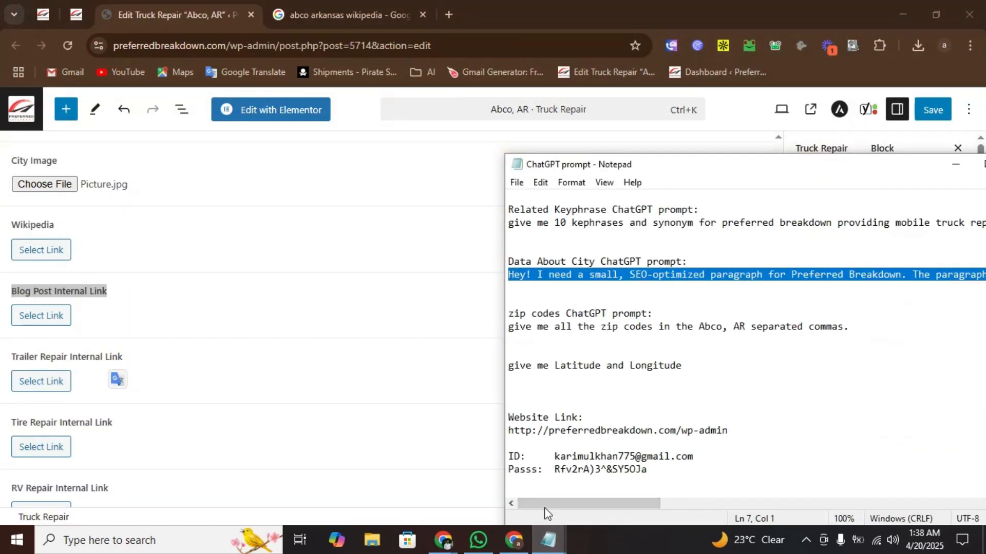
{"action": "left_click", "coordinate": [548, 540]}
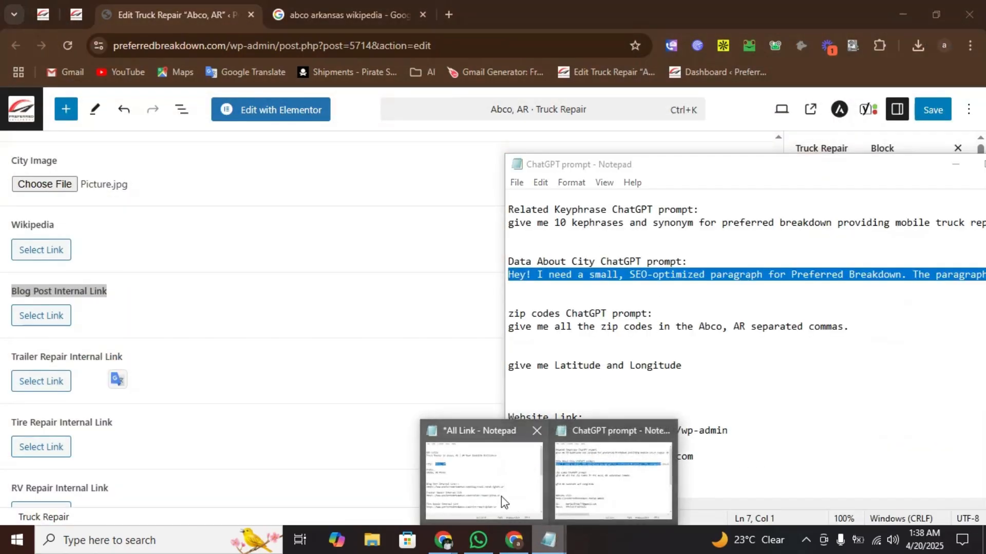
{"action": "left_click", "coordinate": [471, 466]}
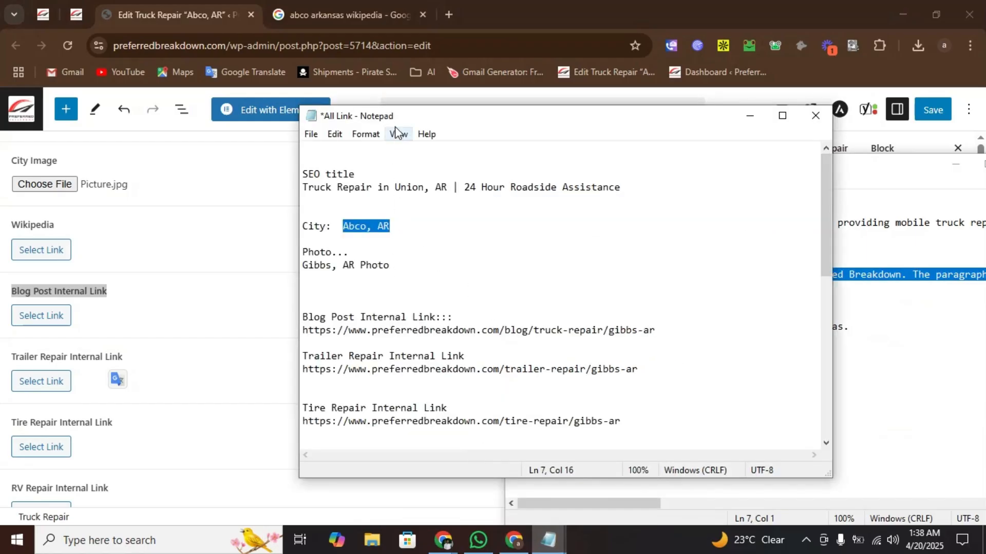
{"action": "left_click_drag", "start_coordinate": [396, 118], "coordinate": [380, 99]}
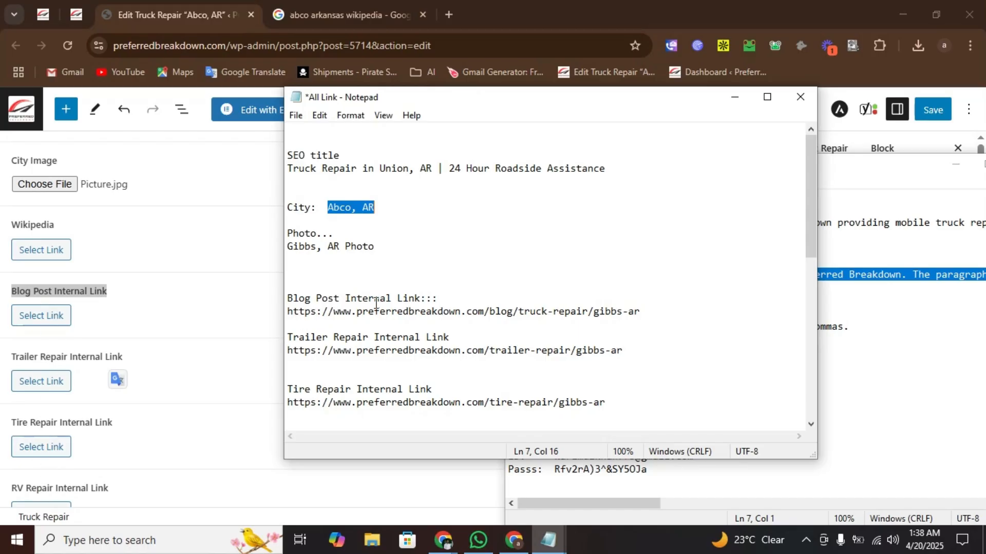
- Review the blog post, trailer repair and tire repair link templates and the city name in the All Link note
{"action": "left_click", "coordinate": [288, 297]}
{"action": "left_click_drag", "start_coordinate": [452, 338], "coordinate": [277, 337]}
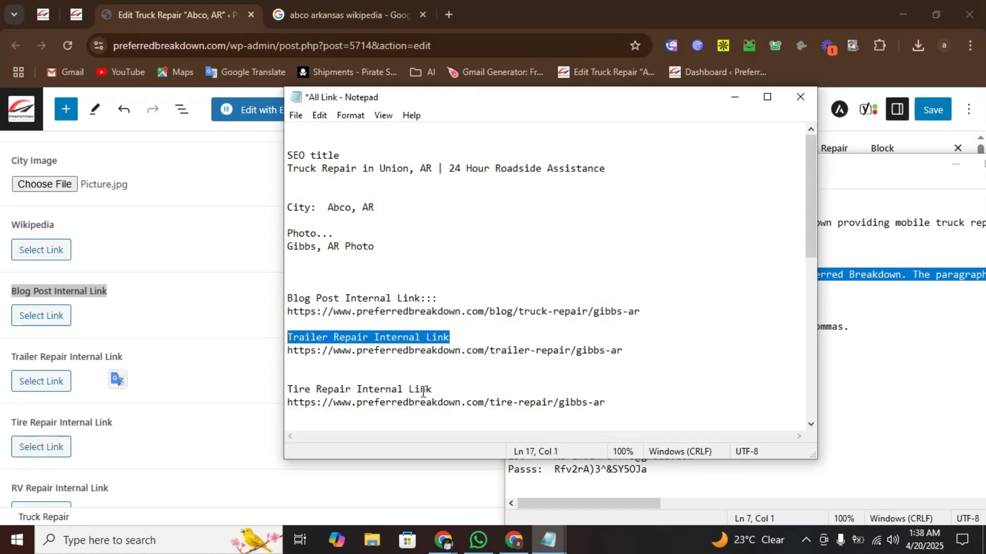
{"action": "double_click", "coordinate": [301, 402]}
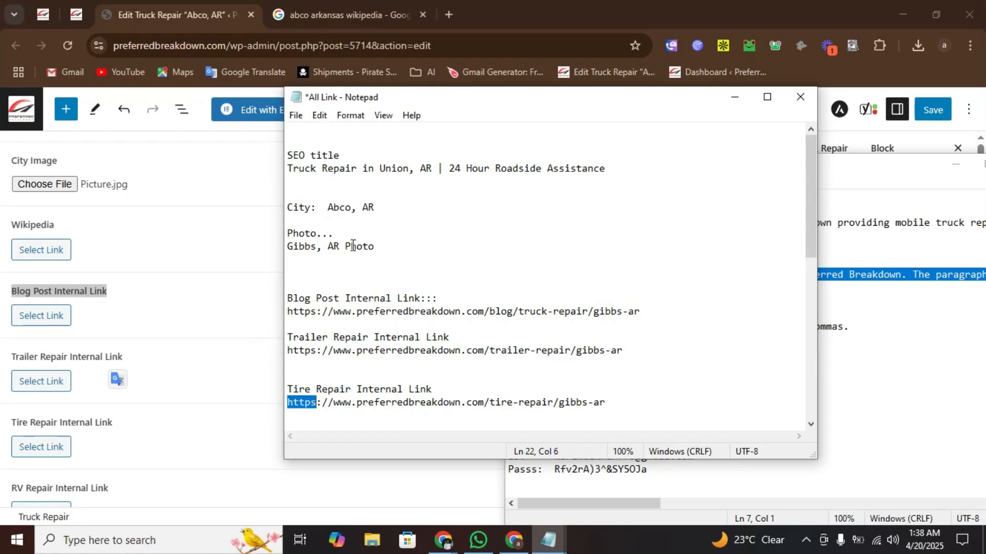
{"action": "left_click_drag", "start_coordinate": [329, 206], "coordinate": [397, 207]}
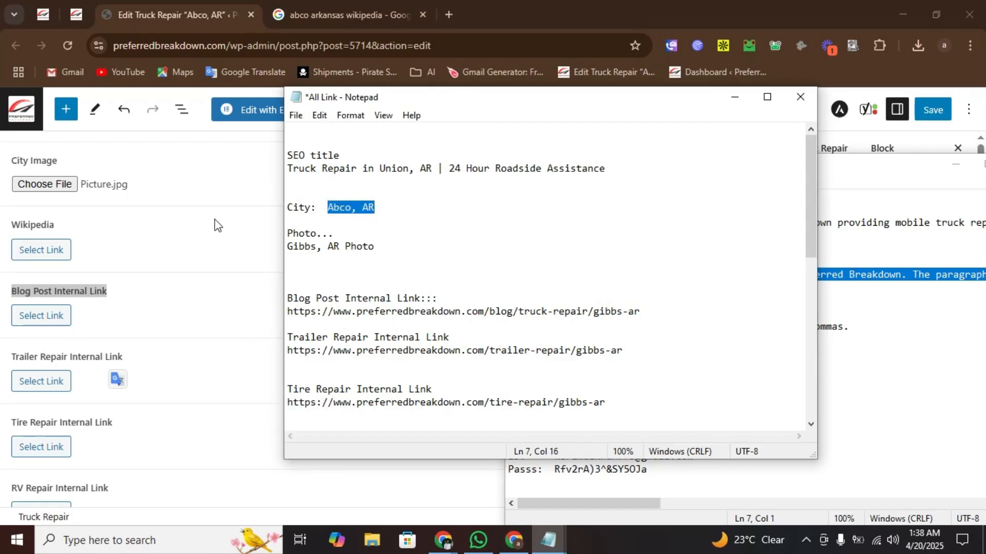
- Return to the Abco, AR post editor and check the city name in the post title
{"action": "left_click", "coordinate": [211, 239]}
{"action": "scroll", "coordinate": [220, 252], "scroll_direction": "up", "scroll_amount": 10}
{"action": "scroll", "coordinate": [232, 266], "scroll_direction": "up", "scroll_amount": 15}
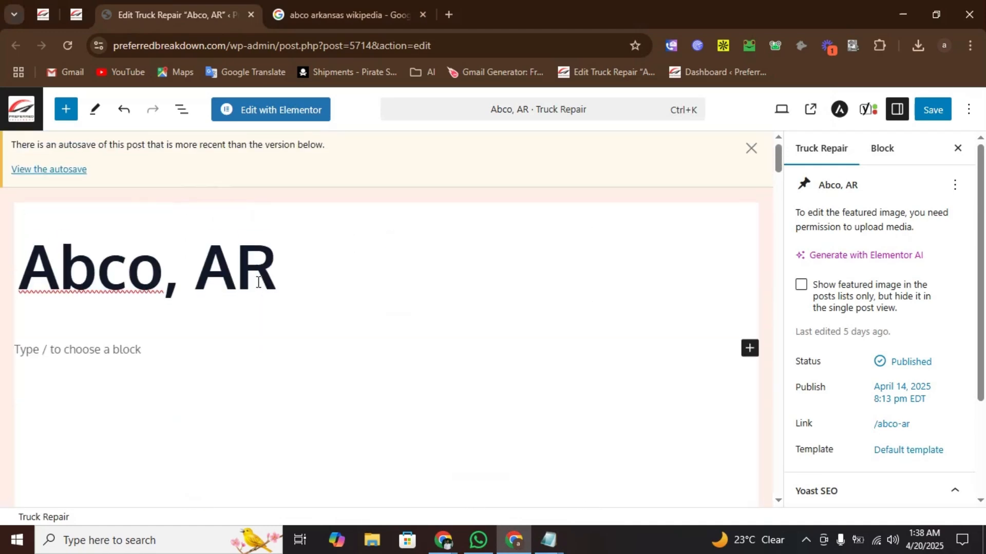
- Go to the internal link fields of the Abco, AR post and bring up the All Link note over them
{"action": "scroll", "coordinate": [259, 282], "scroll_direction": "down", "scroll_amount": 3}
{"action": "scroll", "coordinate": [238, 203], "scroll_direction": "down", "scroll_amount": 2}
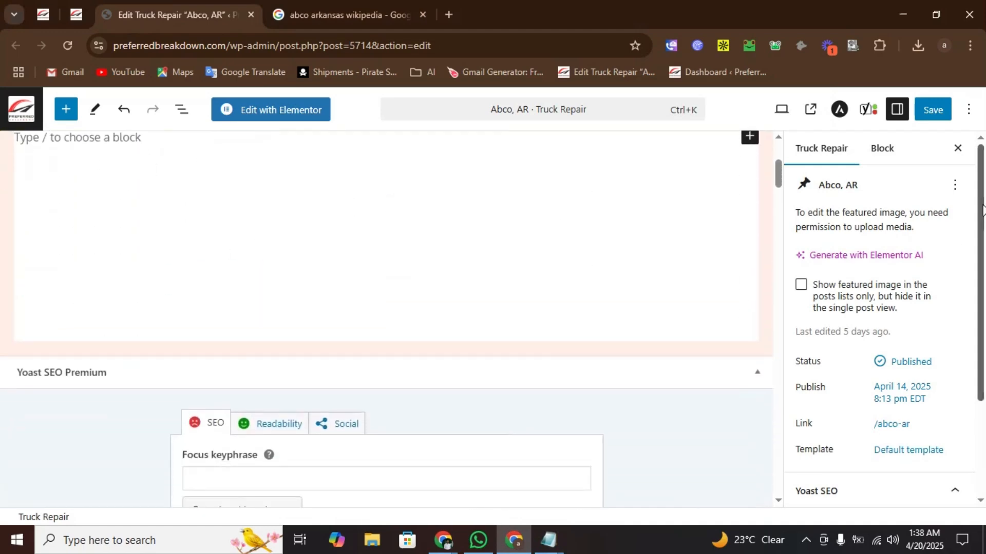
{"action": "scroll", "coordinate": [982, 209], "scroll_direction": "down", "scroll_amount": 2}
{"action": "left_click_drag", "start_coordinate": [777, 175], "coordinate": [768, 392]}
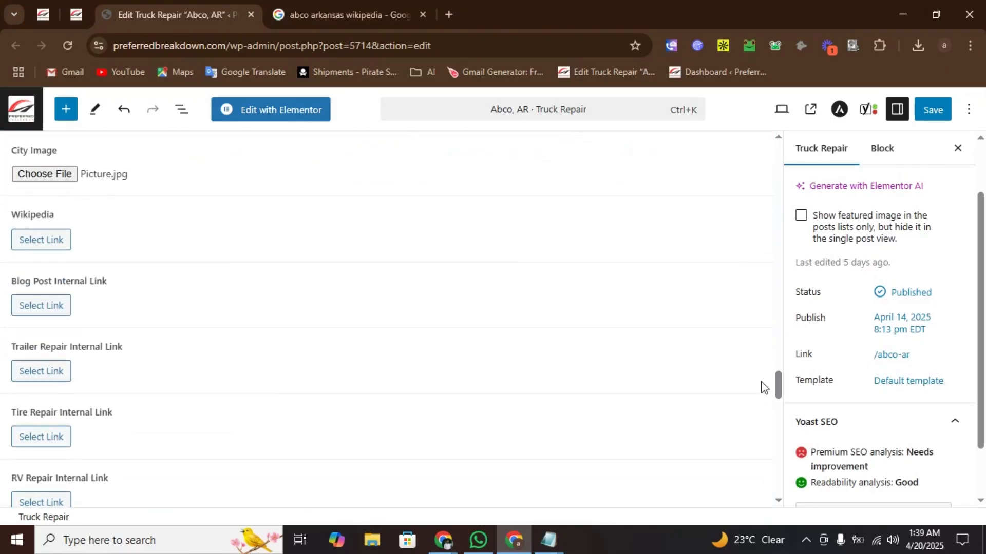
{"action": "left_click", "coordinate": [544, 536]}
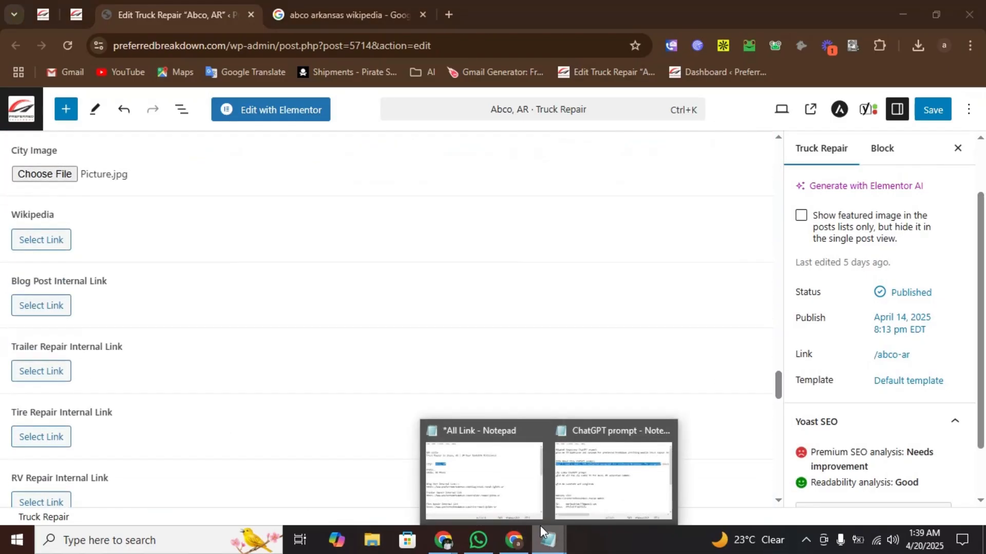
{"action": "left_click", "coordinate": [589, 495]}
{"action": "mouse_move", "coordinate": [547, 538]}
{"action": "left_click", "coordinate": [528, 503]}
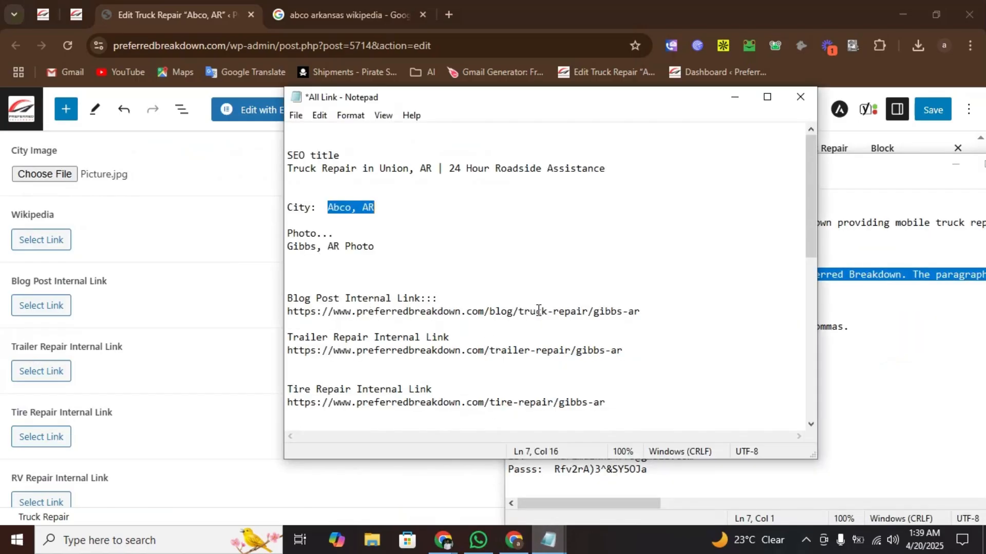
- Review the blog post internal link in the note against the Blog Post Internal Link field of the post
{"action": "left_click_drag", "start_coordinate": [538, 310], "coordinate": [300, 311]}
{"action": "scroll", "coordinate": [132, 282], "scroll_direction": "up", "scroll_amount": 5}
{"action": "scroll", "coordinate": [132, 282], "scroll_direction": "down", "scroll_amount": 3}
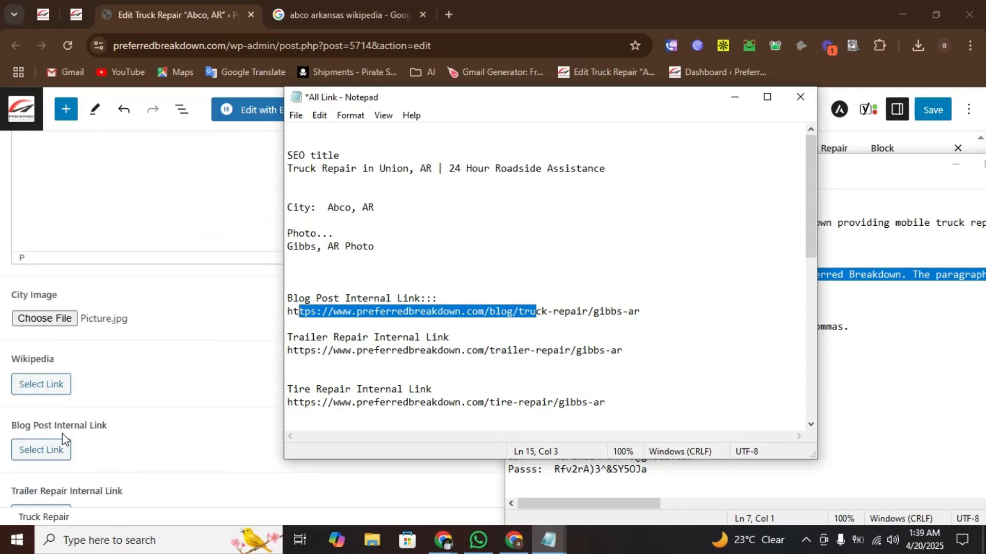
{"action": "left_click", "coordinate": [402, 317]}
{"action": "left_click_drag", "start_coordinate": [595, 311], "coordinate": [294, 317]}
{"action": "left_click", "coordinate": [604, 311]}
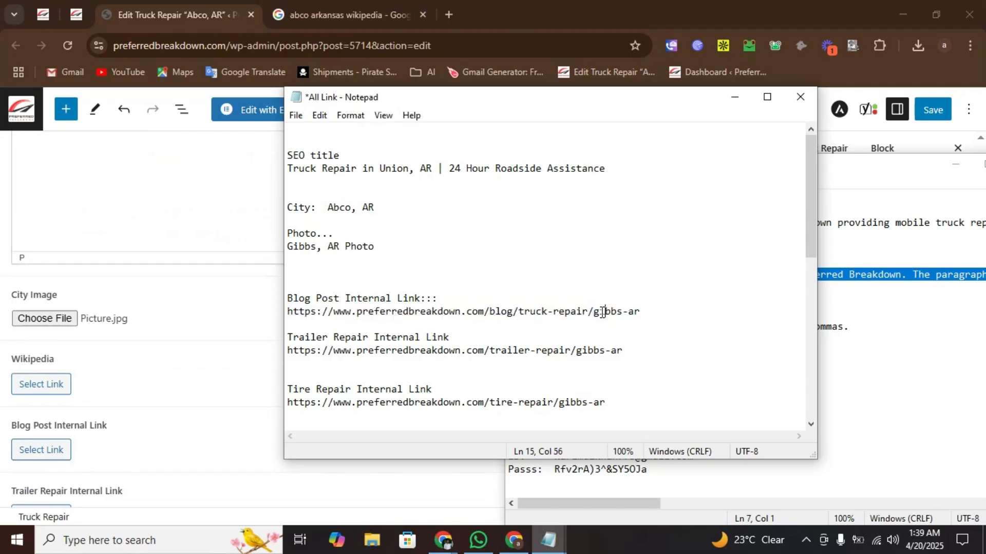
- Replace the city part at the end of the note's blog post internal link with abco-ar
{"action": "left_click_drag", "start_coordinate": [595, 311], "coordinate": [655, 311]}
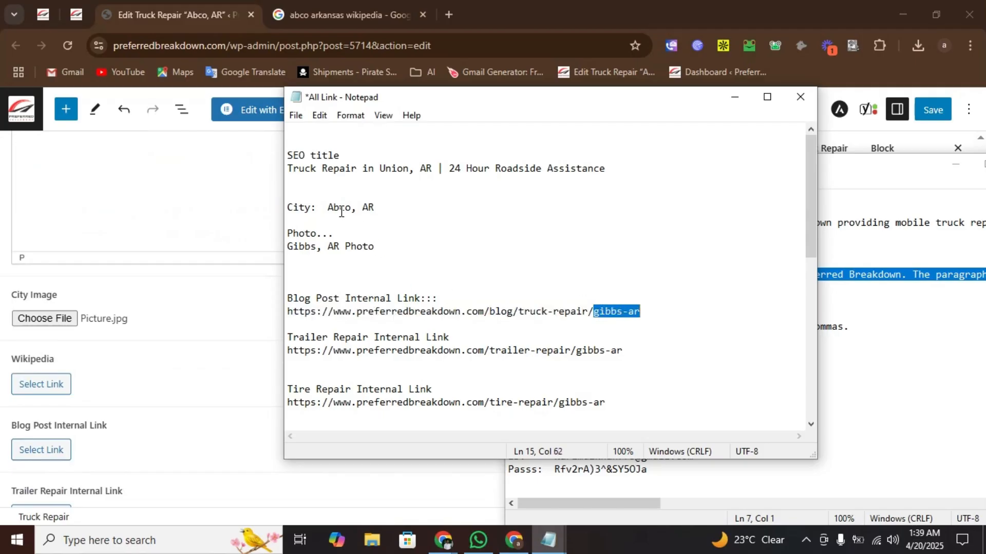
{"action": "left_click_drag", "start_coordinate": [329, 208], "coordinate": [406, 208]}
{"action": "key", "text": "ctrl+c"}
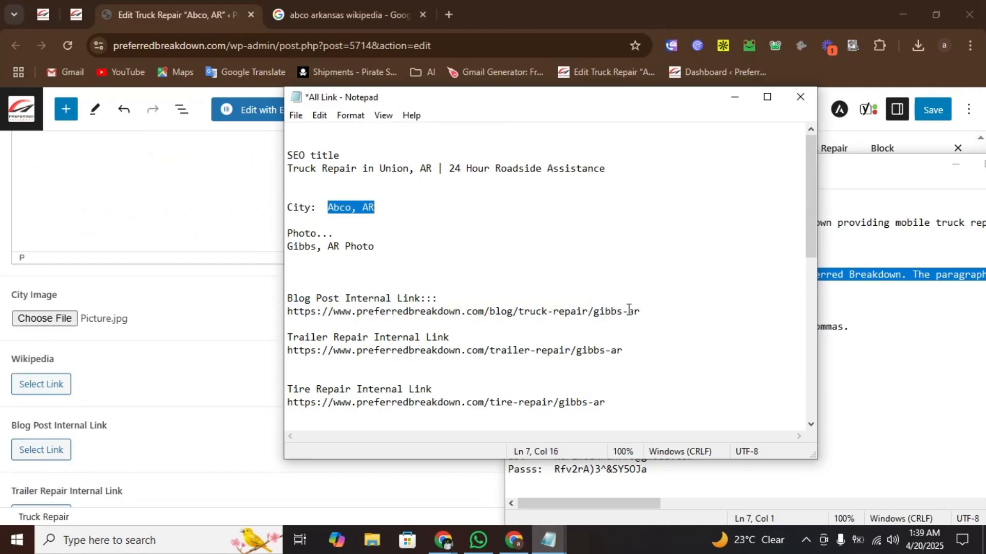
{"action": "left_click_drag", "start_coordinate": [595, 311], "coordinate": [658, 311]}
{"action": "key", "text": "ctrl+v"}
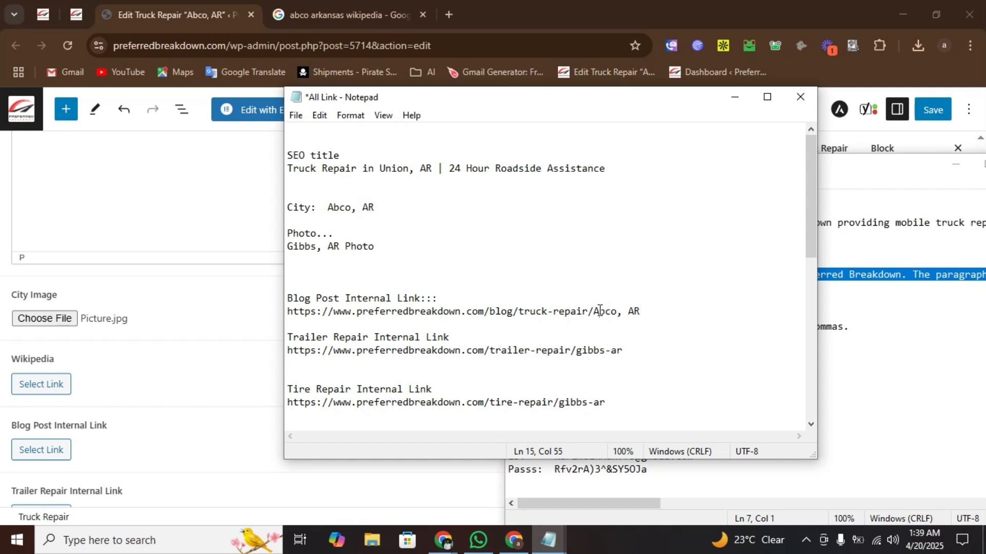
{"action": "key", "text": "BackSpace"}
{"action": "type", "text": "a"}
{"action": "left_click_drag", "start_coordinate": [618, 309], "coordinate": [652, 309]}
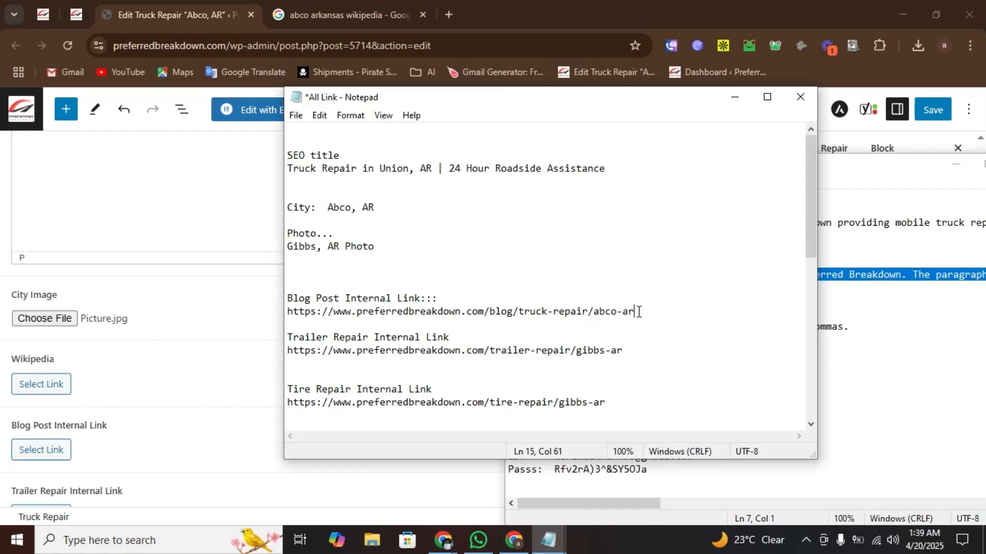
- Compare the ending of the blog post internal link with the city name Abco, AR in the note
{"action": "left_click_drag", "start_coordinate": [644, 312], "coordinate": [280, 317]}
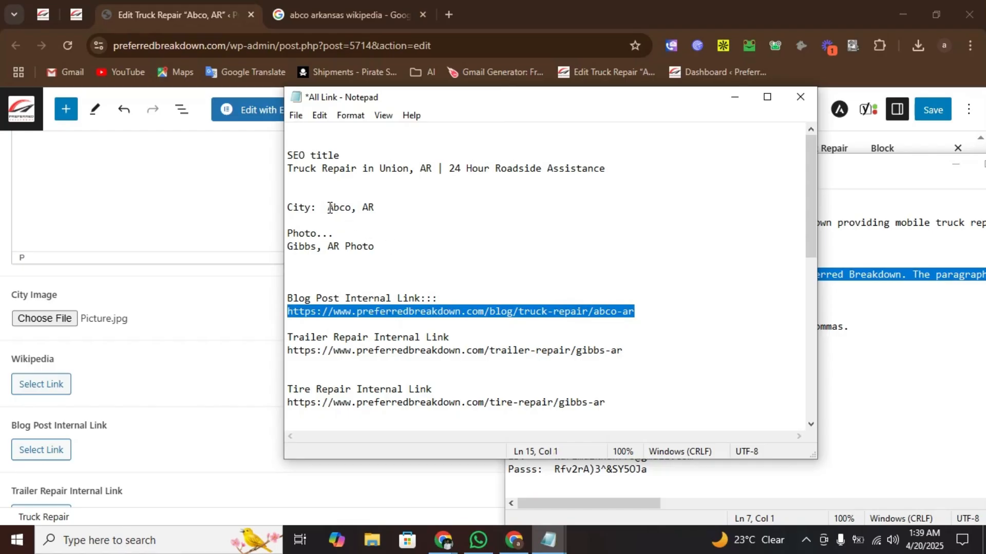
{"action": "left_click_drag", "start_coordinate": [329, 208], "coordinate": [402, 205]}
{"action": "left_click_drag", "start_coordinate": [596, 311], "coordinate": [647, 311]}
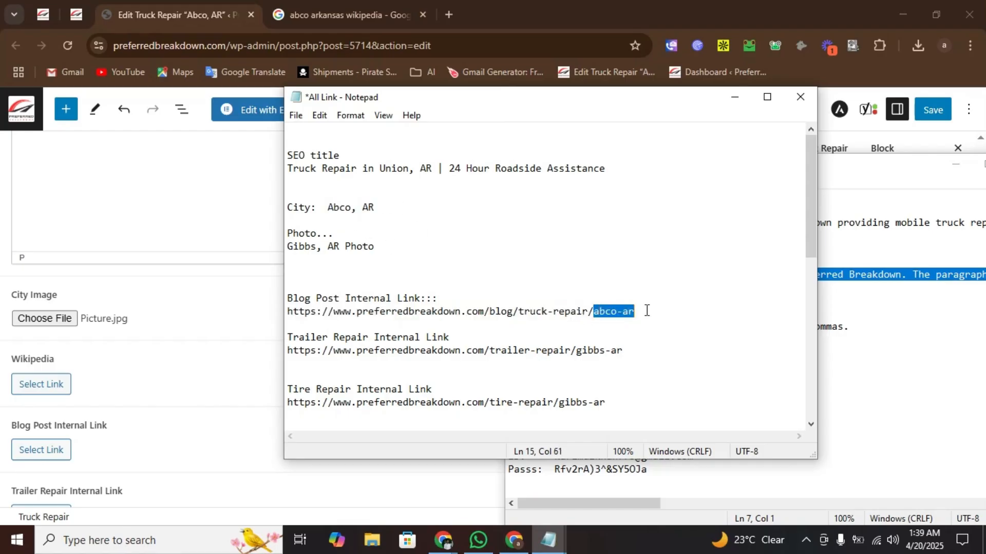
{"action": "double_click", "coordinate": [352, 209]}
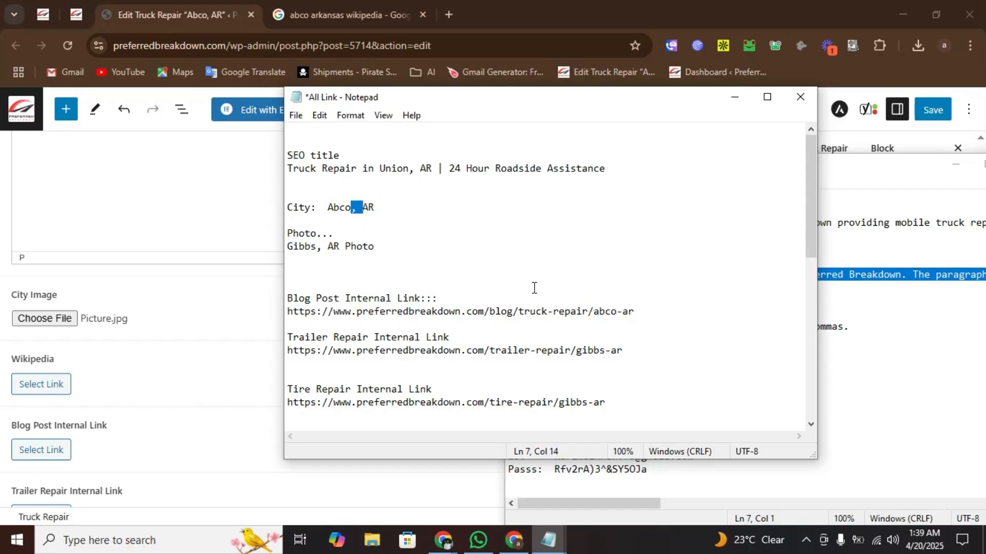
- Copy abco-ar from the blog post link and replace the city part of the trailer repair and tire repair links with it
{"action": "left_click", "coordinate": [618, 311]}
{"action": "left_click_drag", "start_coordinate": [618, 311], "coordinate": [640, 311]}
{"action": "key", "text": "ctrl+c"}
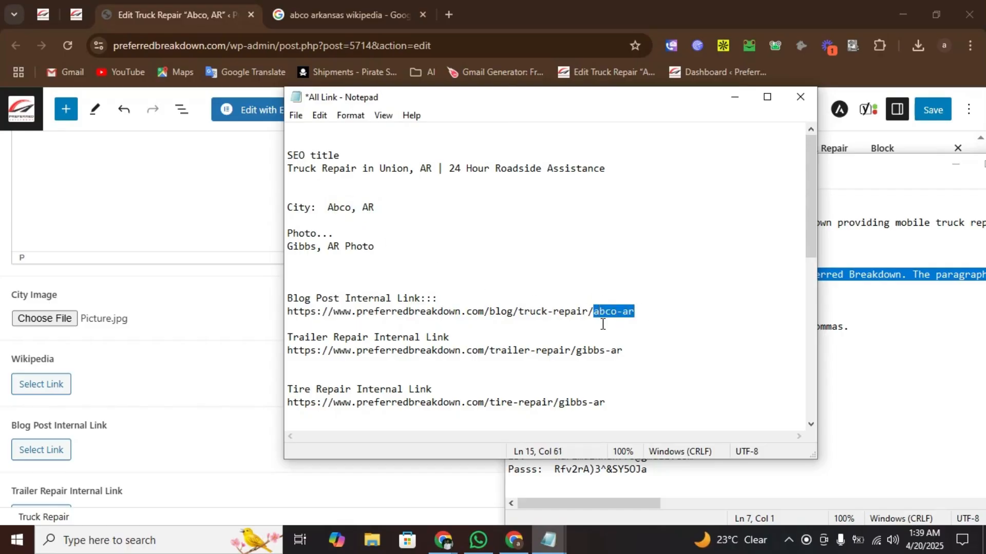
{"action": "scroll", "coordinate": [456, 301], "scroll_direction": "down", "scroll_amount": 5}
{"action": "scroll", "coordinate": [458, 303], "scroll_direction": "up", "scroll_amount": 5}
{"action": "scroll", "coordinate": [461, 308], "scroll_direction": "down", "scroll_amount": 1}
{"action": "left_click_drag", "start_coordinate": [577, 312], "coordinate": [651, 312]}
{"action": "key", "text": "ctrl+v"}
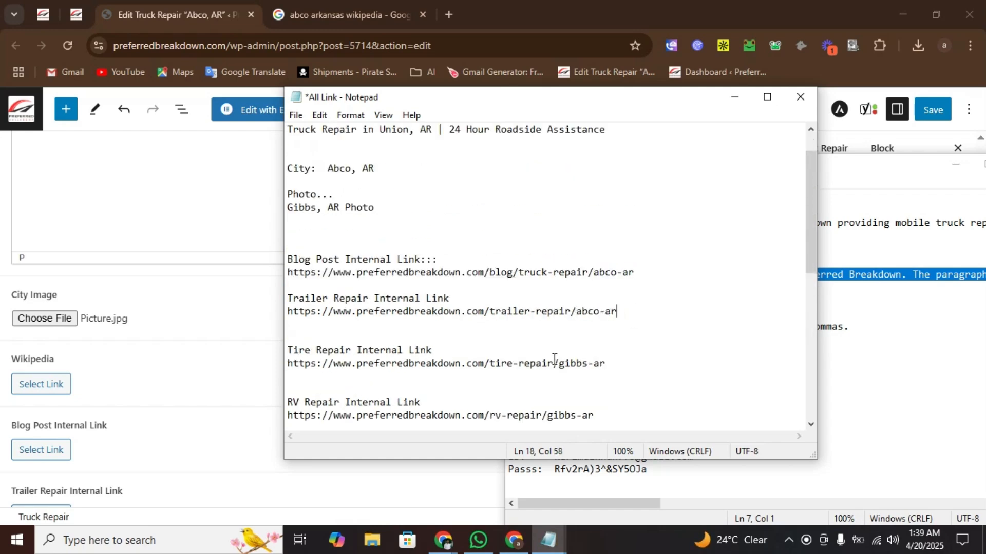
{"action": "left_click_drag", "start_coordinate": [557, 363], "coordinate": [621, 362]}
{"action": "key", "text": "ctrl+v"}
- Replace the city part of the RV repair, welding and refrigeration links in the note with abco-ar
{"action": "scroll", "coordinate": [541, 307], "scroll_direction": "down", "scroll_amount": 2}
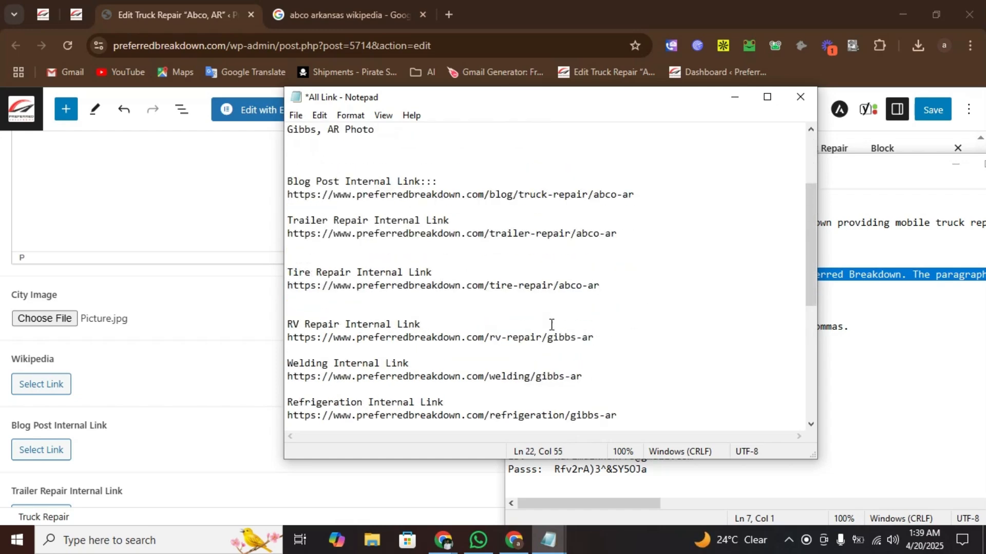
{"action": "left_click_drag", "start_coordinate": [546, 338], "coordinate": [594, 337]}
{"action": "key", "text": "ctrl+v"}
{"action": "left_click_drag", "start_coordinate": [538, 376], "coordinate": [613, 377]}
{"action": "key", "text": "ctrl+v"}
{"action": "left_click_drag", "start_coordinate": [571, 416], "coordinate": [664, 411]}
{"action": "key", "text": "ctrl+v"}
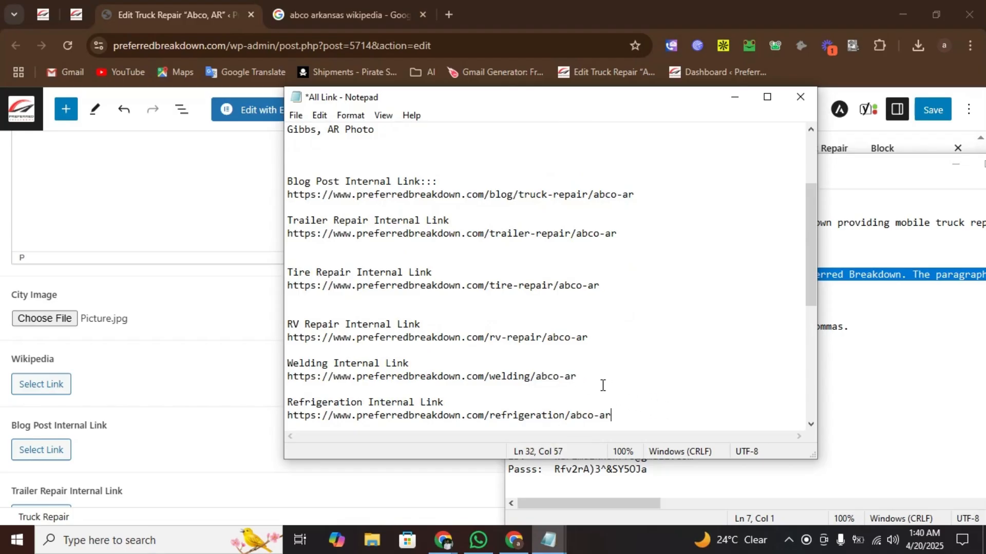
- Replace the city part of the hydraulic hose and towing service links in the note with abco-ar
{"action": "scroll", "coordinate": [602, 356], "scroll_direction": "down", "scroll_amount": 4}
{"action": "left_click_drag", "start_coordinate": [576, 300], "coordinate": [622, 298]}
{"action": "key", "text": "ctrl+v"}
{"action": "left_click_drag", "start_coordinate": [576, 339], "coordinate": [623, 337]}
{"action": "key", "text": "ctrl+v"}
- Check the link headings in the note against the matching internal link fields in the post
{"action": "scroll", "coordinate": [576, 380], "scroll_direction": "up", "scroll_amount": 2}
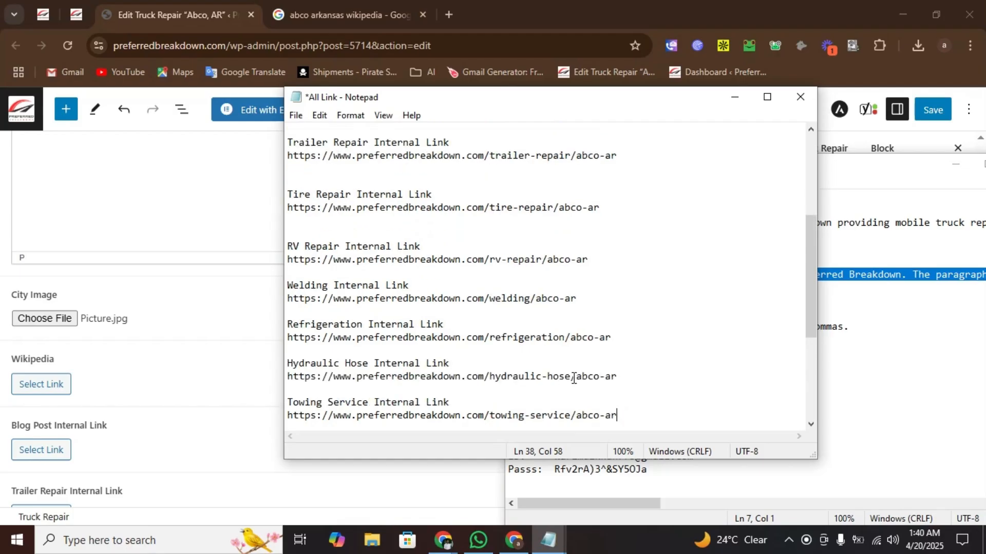
{"action": "scroll", "coordinate": [574, 378], "scroll_direction": "up", "scroll_amount": 3}
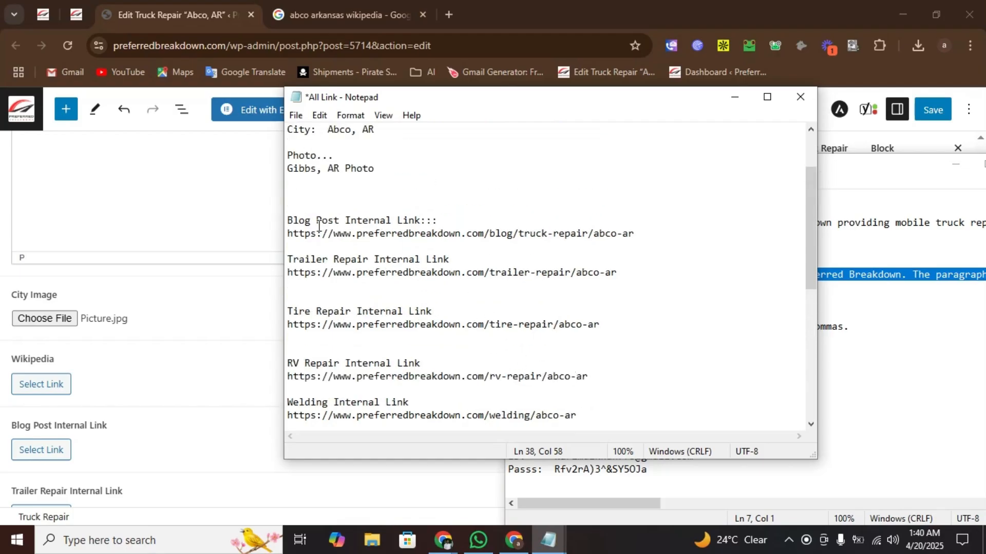
{"action": "scroll", "coordinate": [60, 383], "scroll_direction": "down", "scroll_amount": 4}
{"action": "left_click", "coordinate": [287, 259]}
{"action": "left_click_drag", "start_coordinate": [367, 312], "coordinate": [267, 316]}
{"action": "left_click_drag", "start_coordinate": [340, 362], "coordinate": [303, 356]}
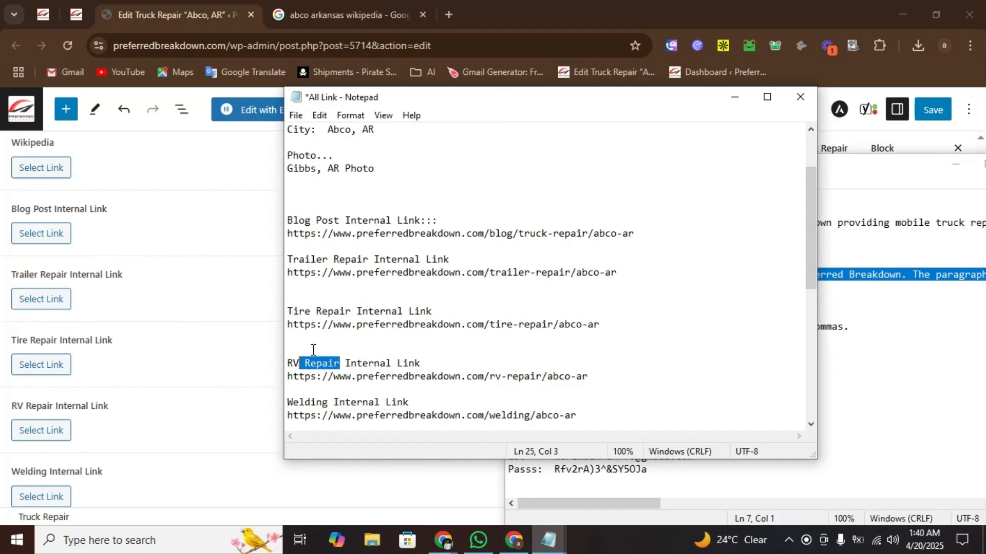
{"action": "left_click_drag", "start_coordinate": [635, 234], "coordinate": [282, 238]}
{"action": "key", "text": "ctrl+c"}
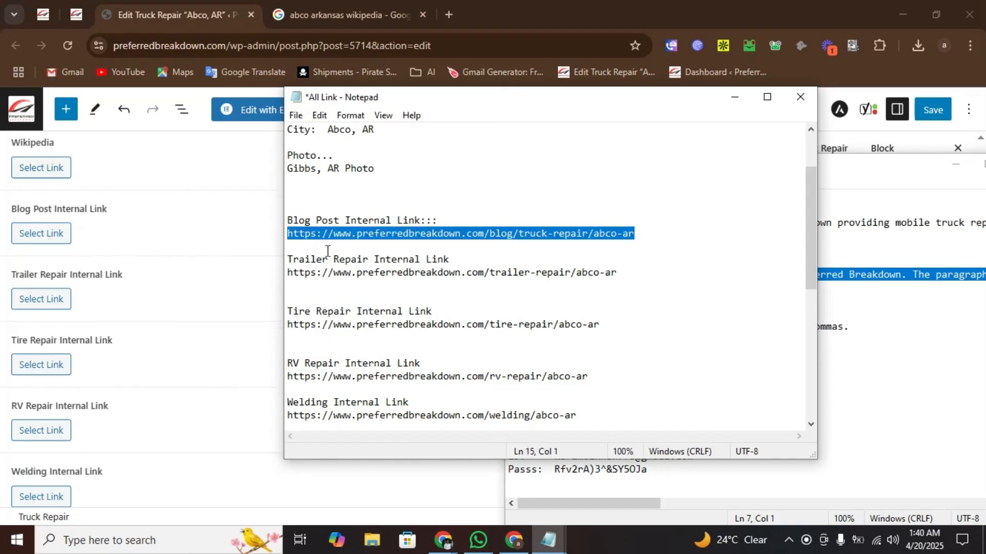
{"action": "left_click", "coordinate": [41, 233]}
{"action": "left_click", "coordinate": [464, 170]}
{"action": "key", "text": "ctrl+v"}
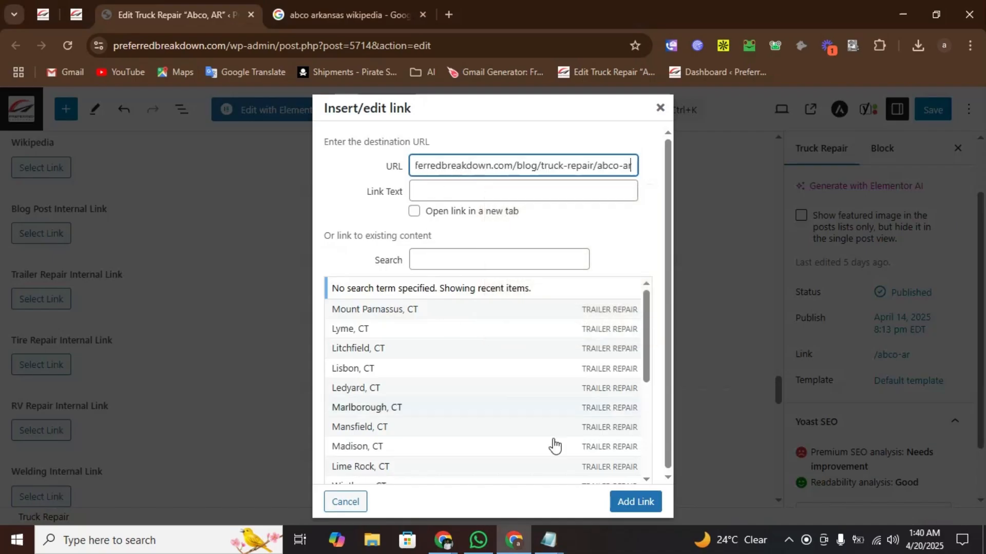
{"action": "left_click", "coordinate": [625, 502]}
{"action": "key", "text": "alt+Tab"}
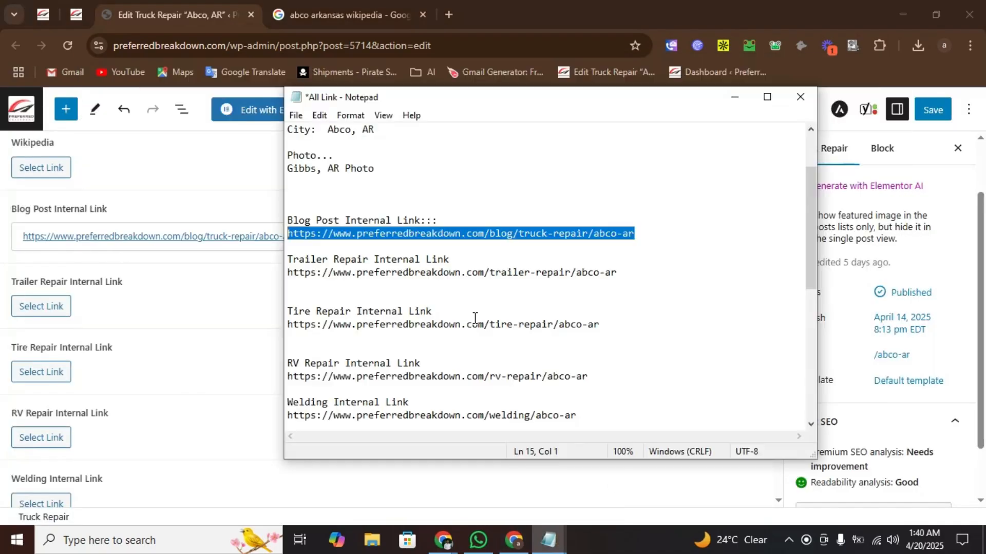
{"action": "left_click_drag", "start_coordinate": [305, 286], "coordinate": [266, 277]}
{"action": "key", "text": "ctrl+c"}
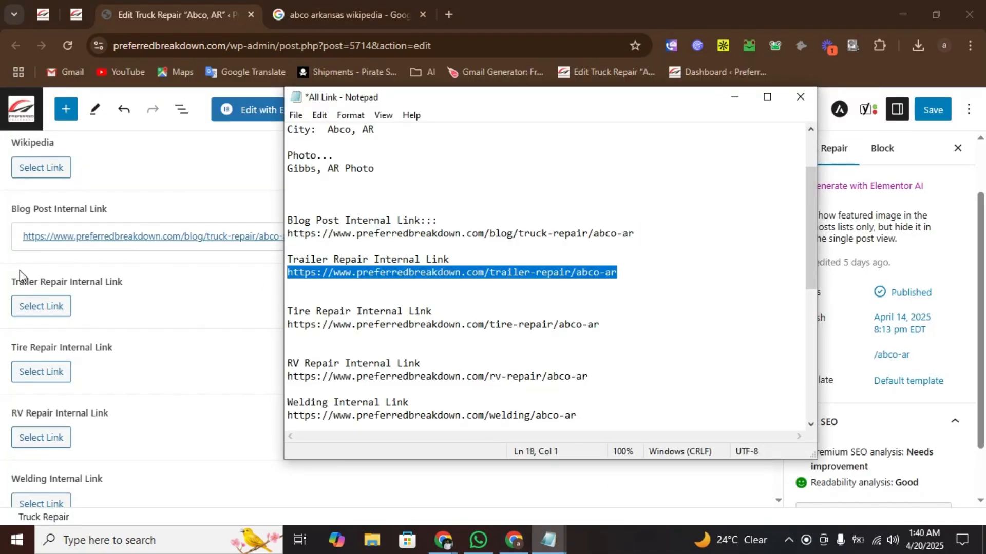
{"action": "left_click_drag", "start_coordinate": [12, 282], "coordinate": [72, 283]}
{"action": "left_click", "coordinate": [41, 306]}
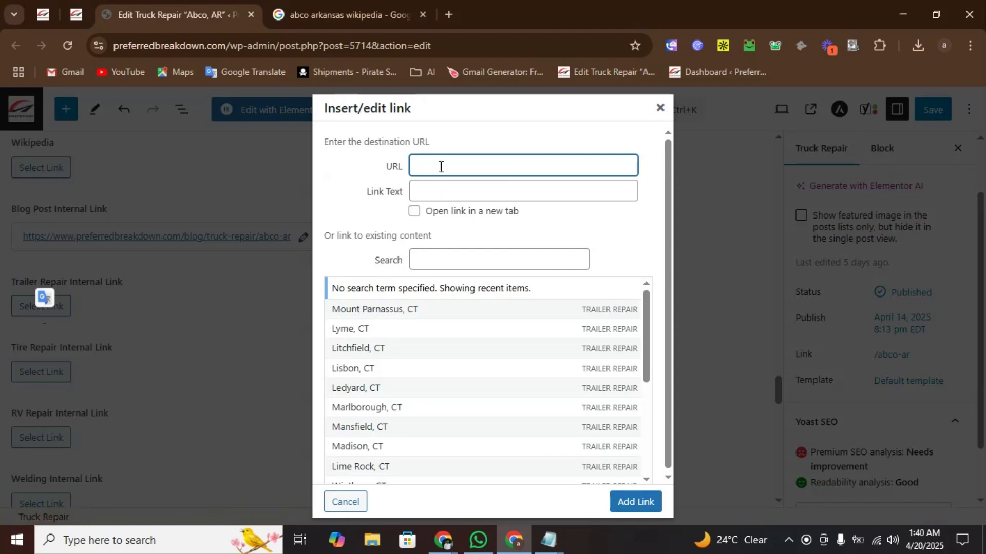
{"action": "key", "text": "ctrl+v"}
{"action": "left_click", "coordinate": [636, 501]}
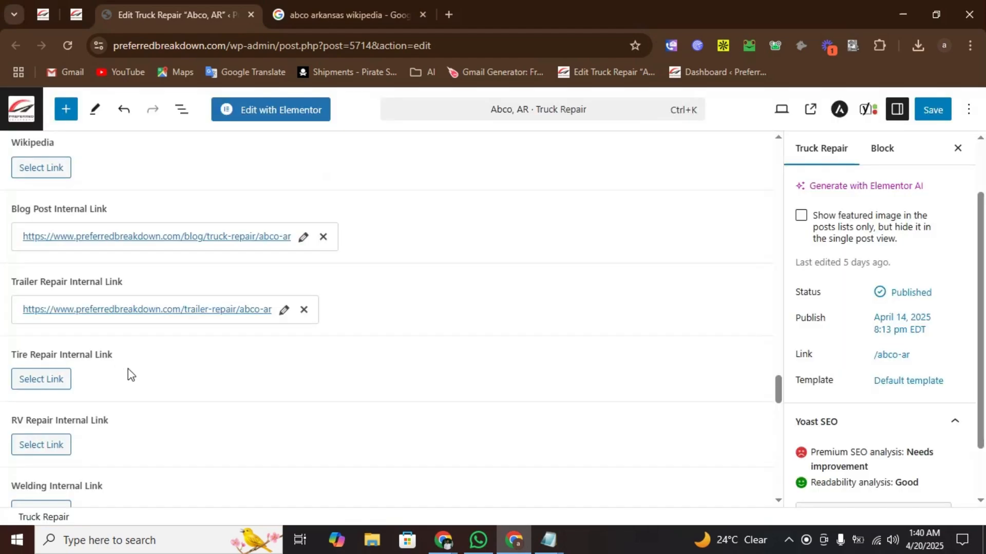
{"action": "key", "text": "alt+Tab"}
{"action": "triple_click", "coordinate": [313, 333]}
{"action": "key", "text": "ctrl+c"}
{"action": "left_click", "coordinate": [47, 378]}
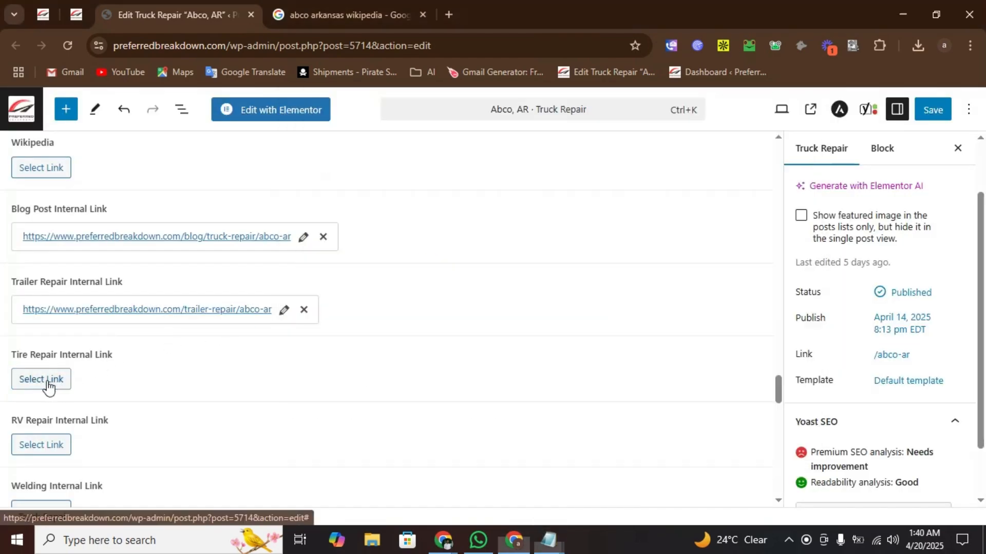
{"action": "key", "text": "ctrl+v"}
{"action": "key", "text": "Return"}
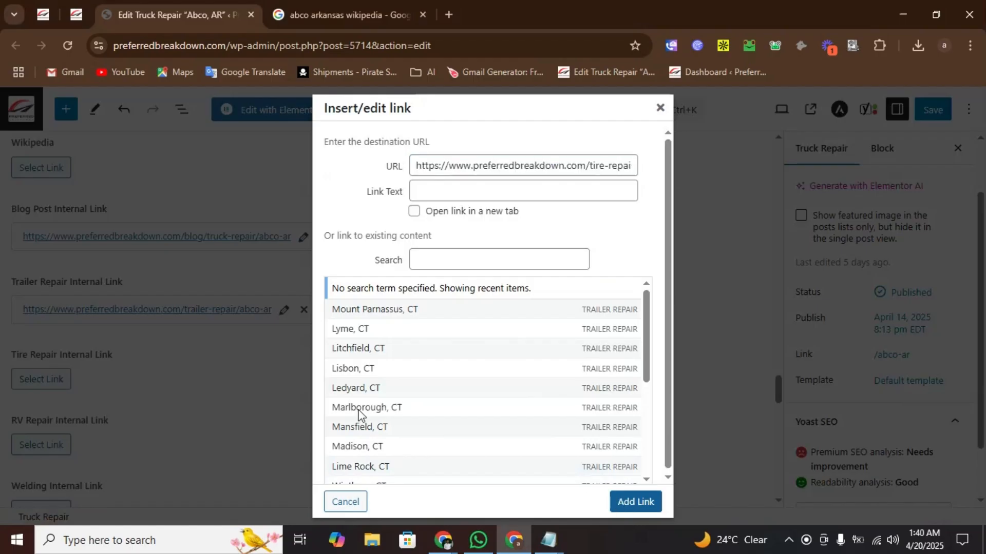
{"action": "scroll", "coordinate": [113, 371], "scroll_direction": "down", "scroll_amount": 4}
{"action": "key", "text": "alt+Tab"}
{"action": "scroll", "coordinate": [344, 352], "scroll_direction": "down", "scroll_amount": 2}
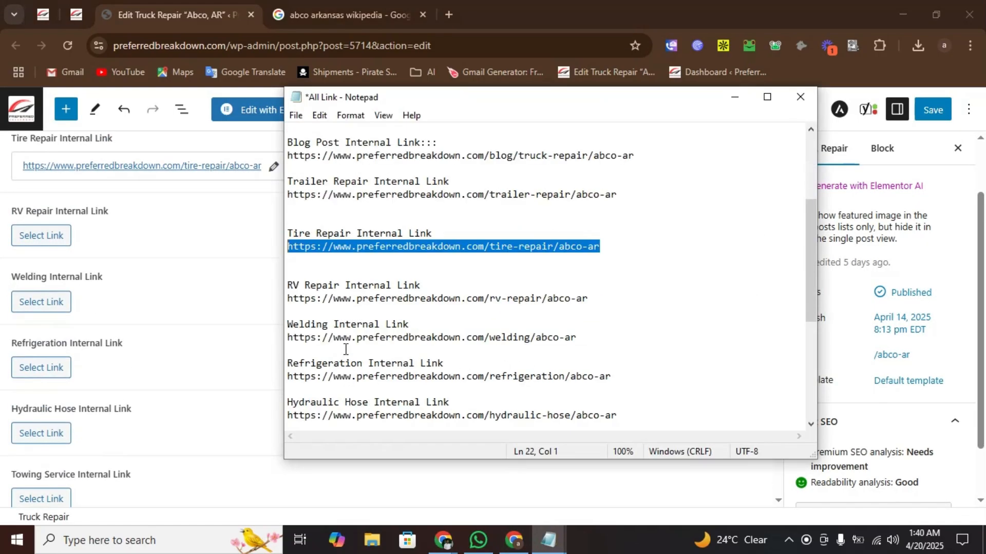
{"action": "triple_click", "coordinate": [302, 299]}
{"action": "key", "text": "ctrl+c"}
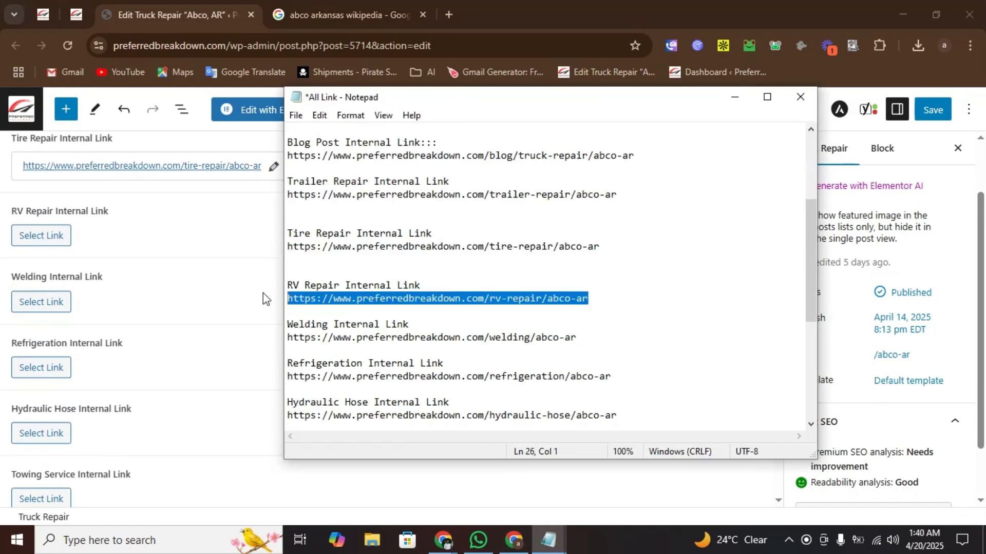
{"action": "left_click", "coordinate": [56, 237]}
{"action": "key", "text": "ctrl+v"}
{"action": "left_click", "coordinate": [633, 502]}
{"action": "key", "text": "alt+Tab"}
{"action": "triple_click", "coordinate": [303, 340]}
{"action": "key", "text": "ctrl+c"}
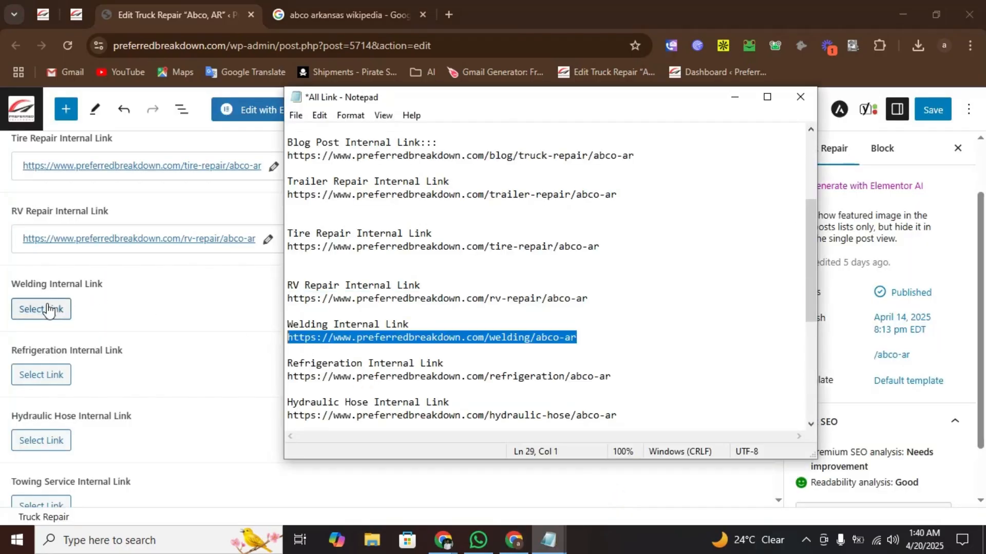
{"action": "left_click", "coordinate": [49, 309]}
{"action": "key", "text": "ctrl+v"}
{"action": "left_click", "coordinate": [633, 502]}
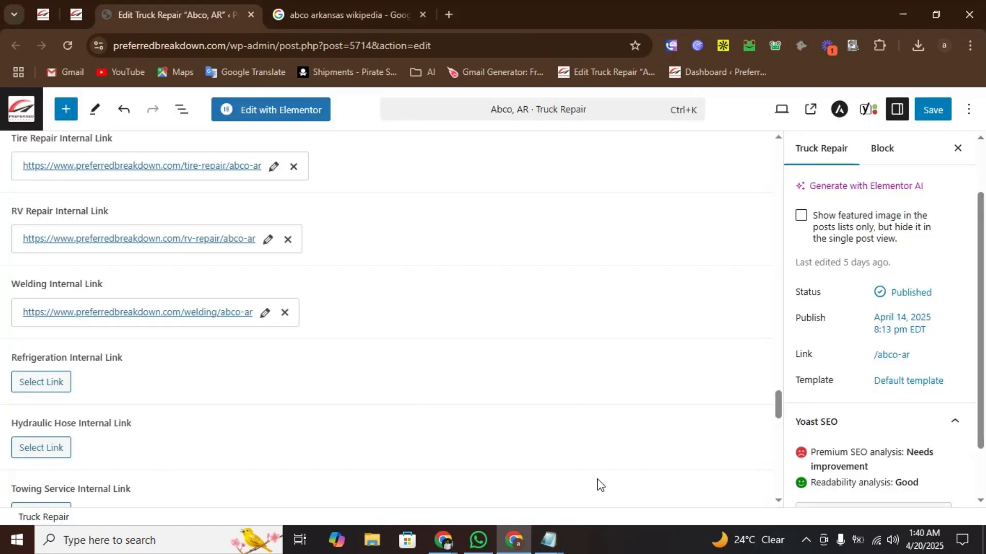
{"action": "key", "text": "alt+Tab"}
{"action": "scroll", "coordinate": [484, 400], "scroll_direction": "down", "scroll_amount": 4}
{"action": "triple_click", "coordinate": [303, 221]}
{"action": "key", "text": "ctrl+c"}
{"action": "left_click", "coordinate": [32, 384]}
{"action": "key", "text": "ctrl+v"}
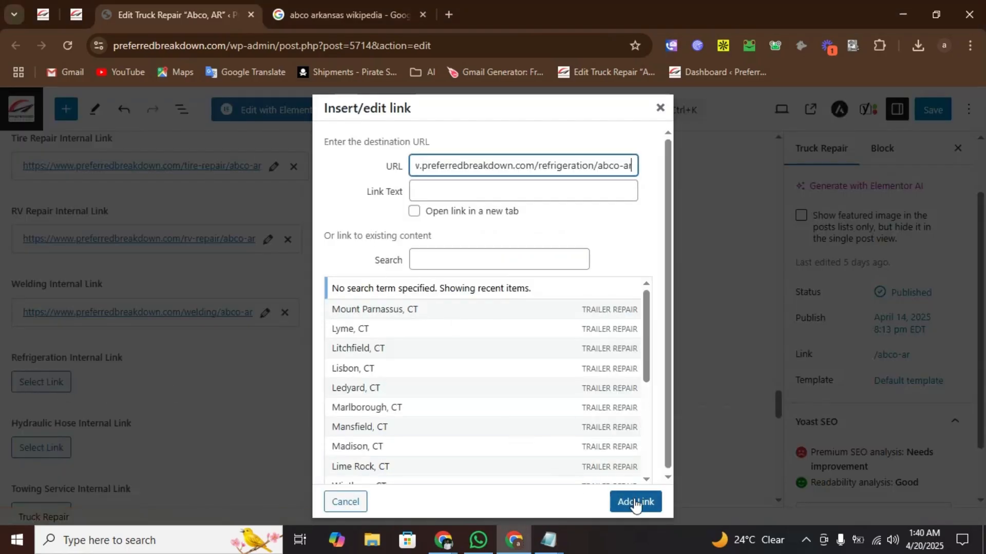
{"action": "key", "text": "Return"}
{"action": "key", "text": "alt+Tab"}
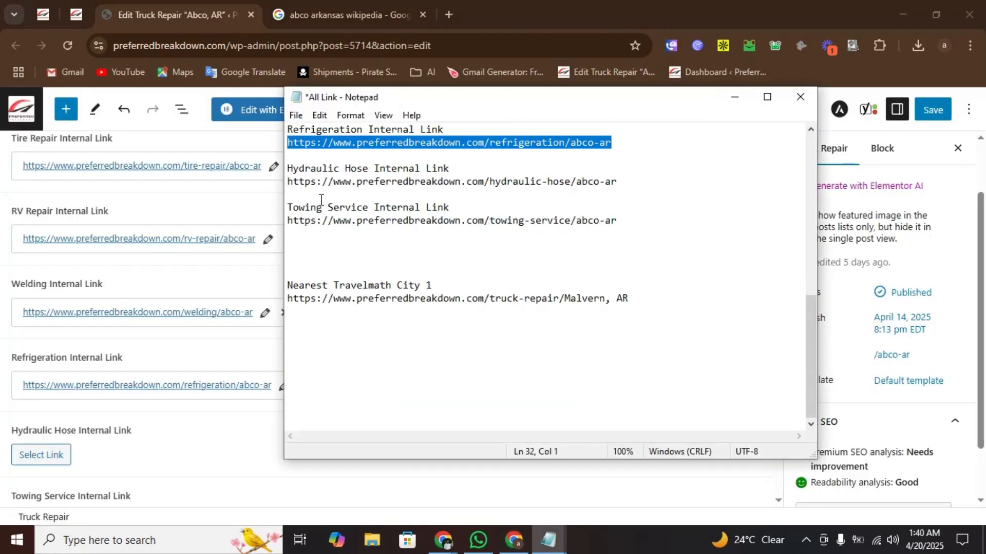
{"action": "triple_click", "coordinate": [298, 181]}
{"action": "key", "text": "ctrl+c"}
{"action": "left_click", "coordinate": [44, 457]}
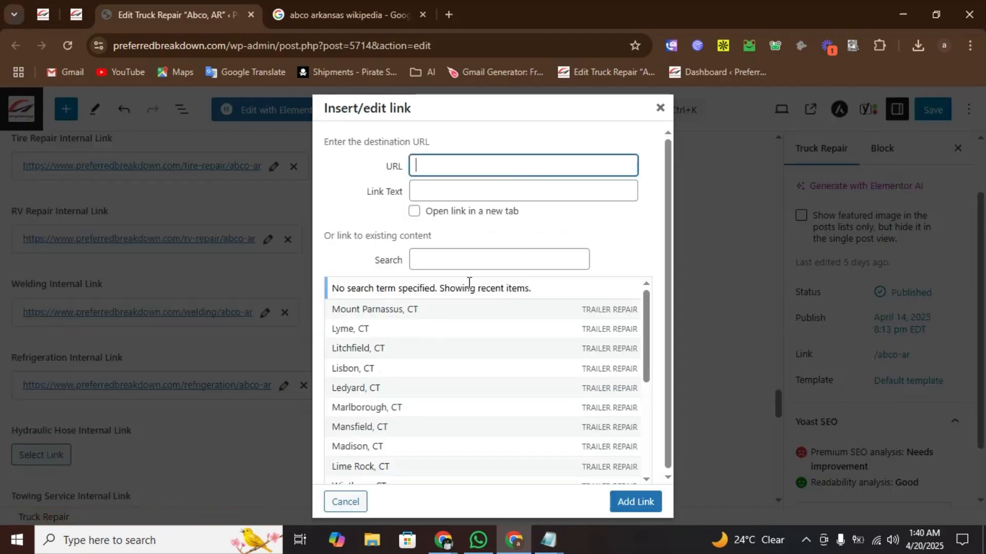
{"action": "key", "text": "ctrl+v"}
{"action": "left_click", "coordinate": [635, 501]}
{"action": "key", "text": "alt+Tab"}
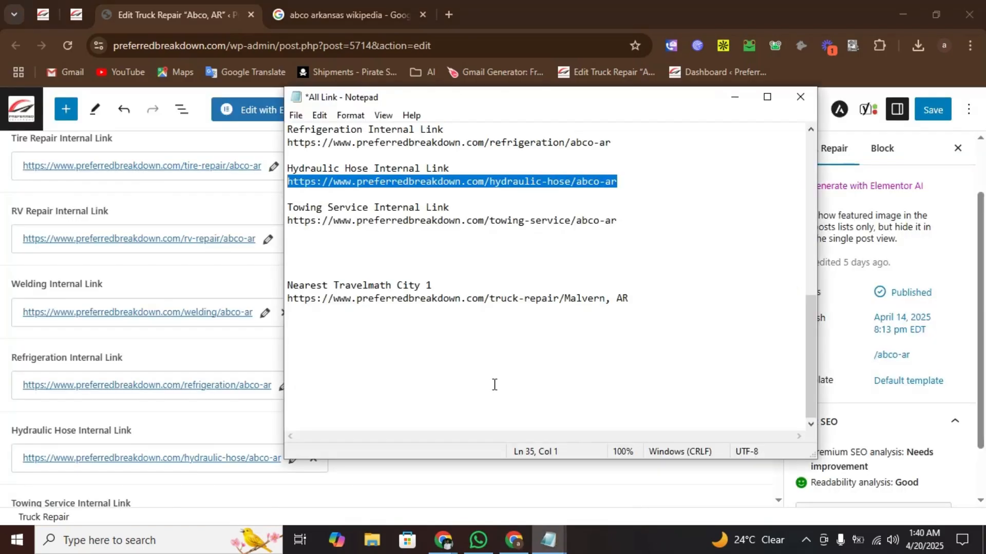
{"action": "triple_click", "coordinate": [308, 221]}
{"action": "key", "text": "ctrl+c"}
{"action": "scroll", "coordinate": [154, 302], "scroll_direction": "down", "scroll_amount": 5}
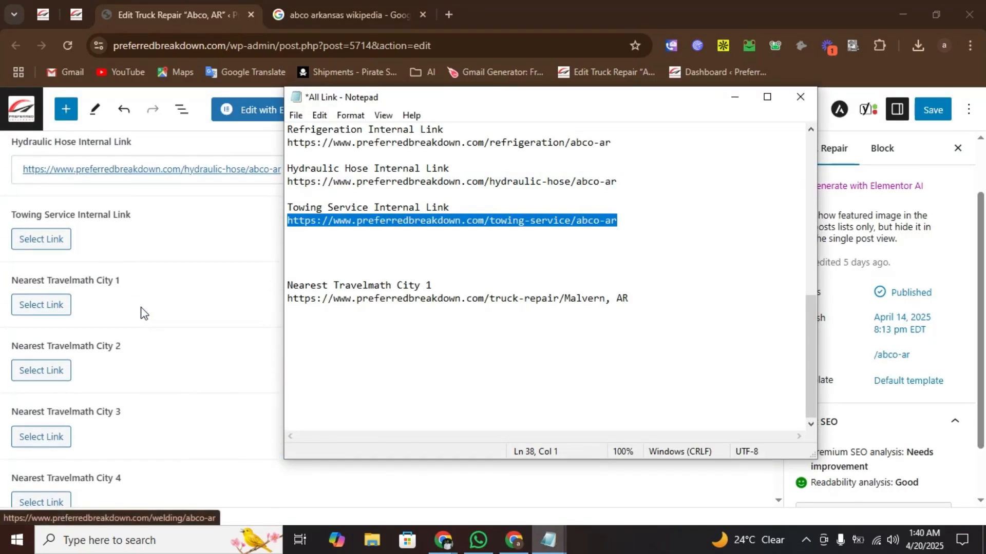
{"action": "left_click", "coordinate": [44, 244]}
{"action": "key", "text": "ctrl+v"}
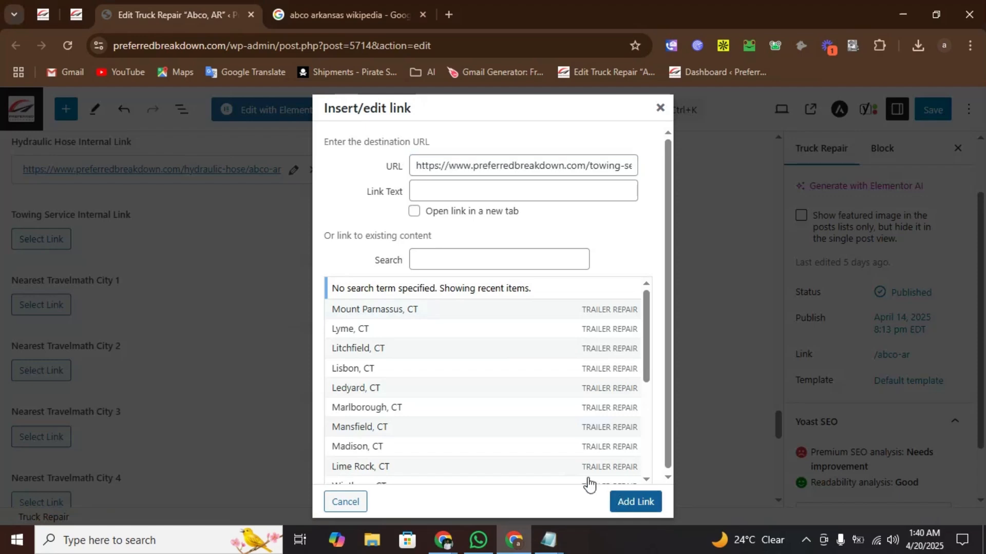
{"action": "left_click", "coordinate": [621, 500]}
- Review the completed internal links and the Nearest Travelmath City link fields below them
{"action": "scroll", "coordinate": [123, 272], "scroll_direction": "up", "scroll_amount": 3}
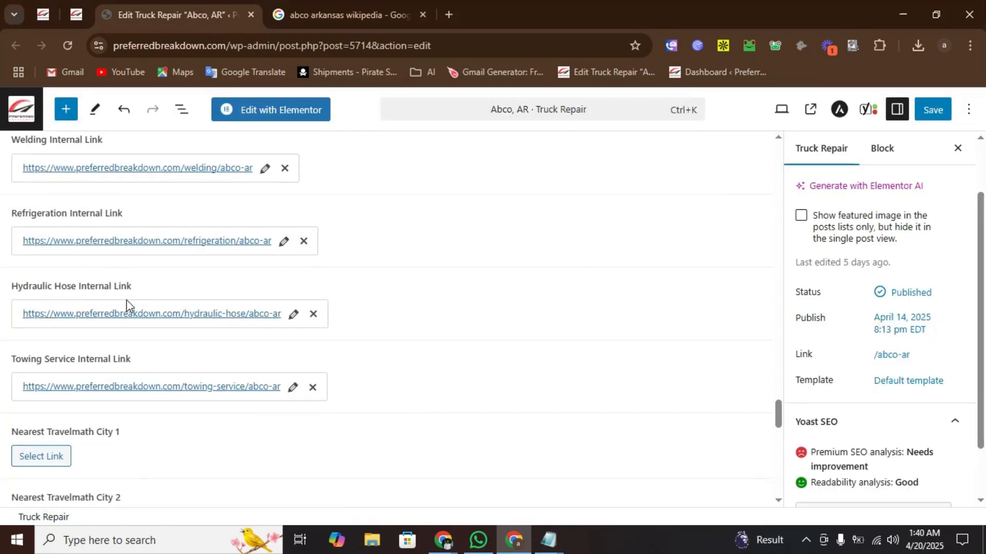
{"action": "scroll", "coordinate": [103, 437], "scroll_direction": "down", "scroll_amount": 2}
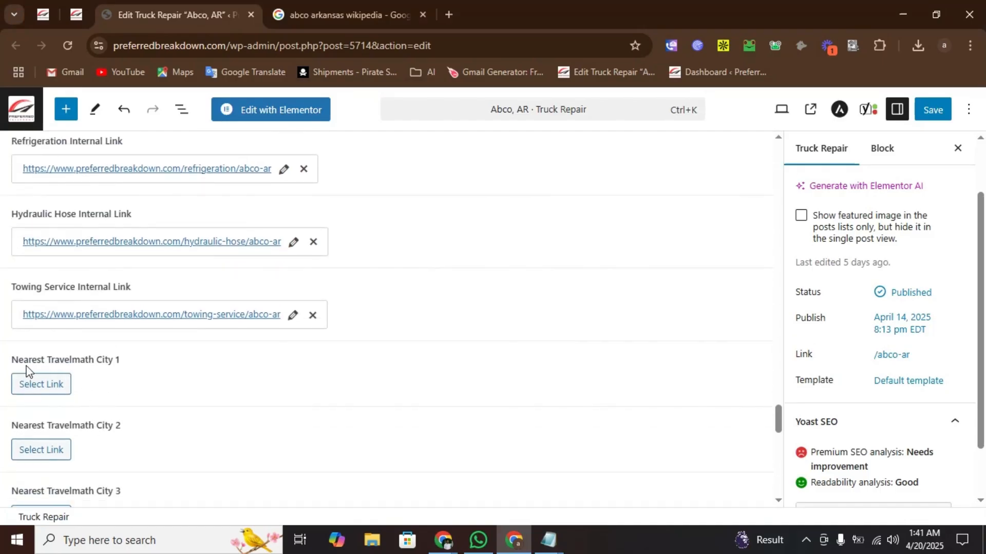
{"action": "left_click_drag", "start_coordinate": [88, 364], "coordinate": [123, 364]}
{"action": "left_click_drag", "start_coordinate": [112, 429], "coordinate": [124, 430]}
{"action": "left_click_drag", "start_coordinate": [94, 491], "coordinate": [139, 495]}
{"action": "scroll", "coordinate": [142, 433], "scroll_direction": "down", "scroll_amount": 11}
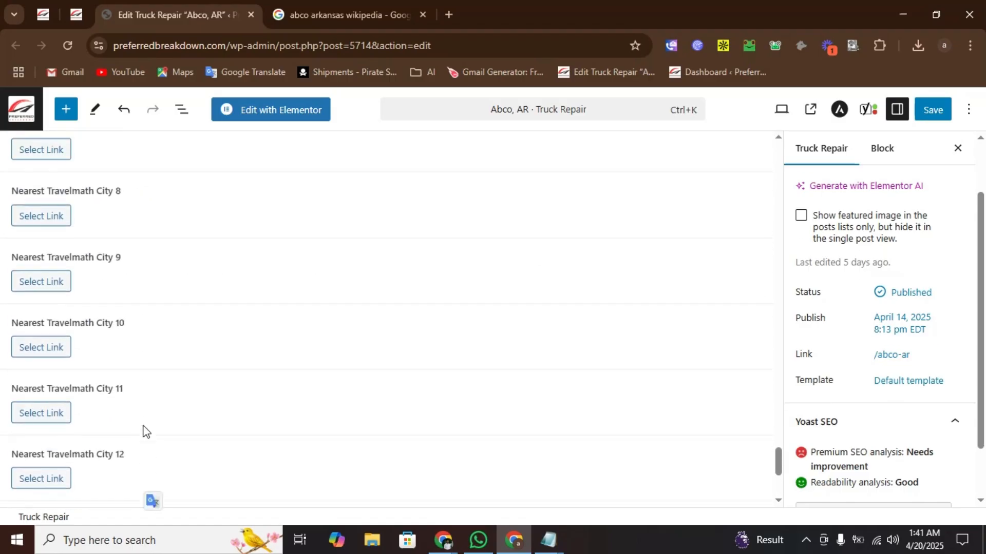
{"action": "scroll", "coordinate": [143, 432], "scroll_direction": "up", "scroll_amount": 10}
{"action": "left_click", "coordinate": [100, 310]}
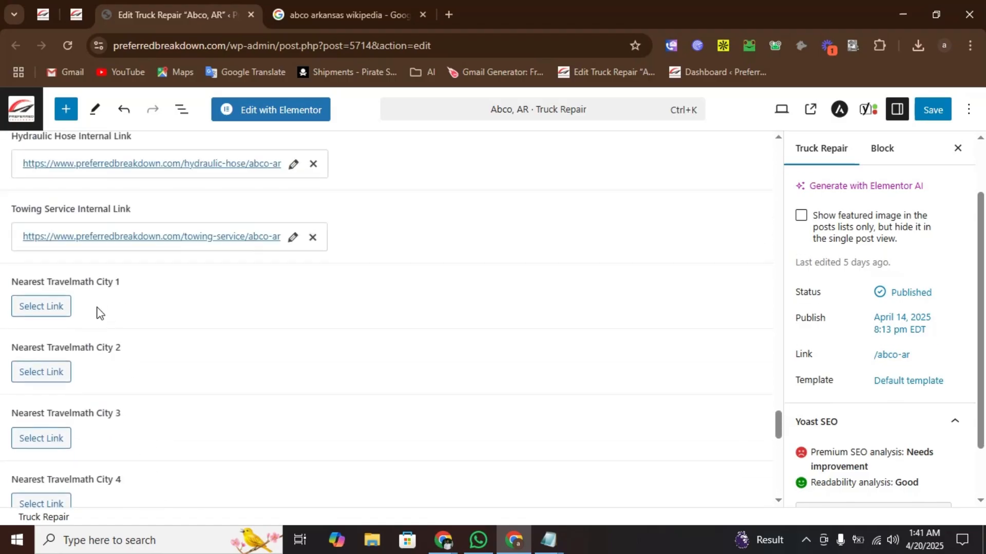
- Bring up the All Link and ChatGPT prompt notes and look through the saved prompts
{"action": "left_click", "coordinate": [548, 540]}
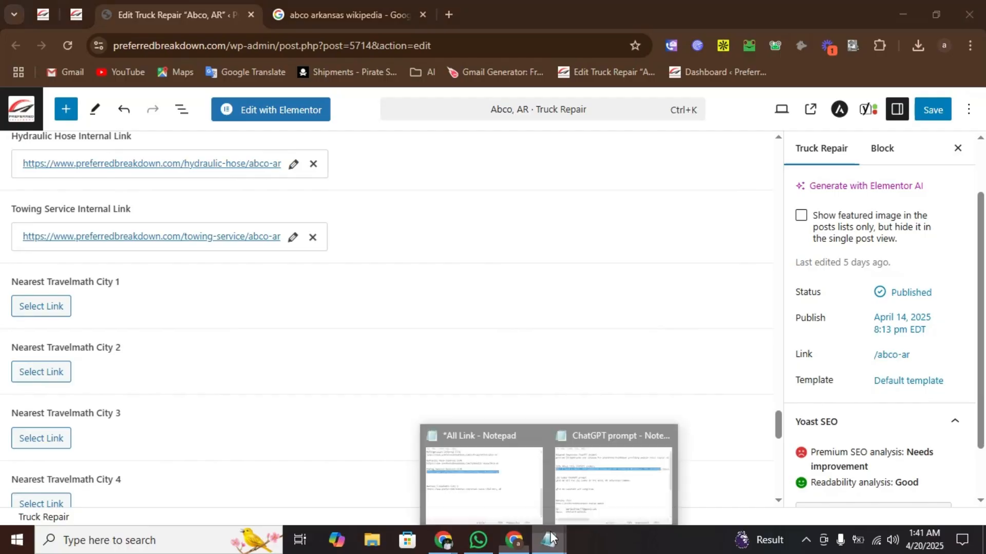
{"action": "left_click", "coordinate": [501, 475]}
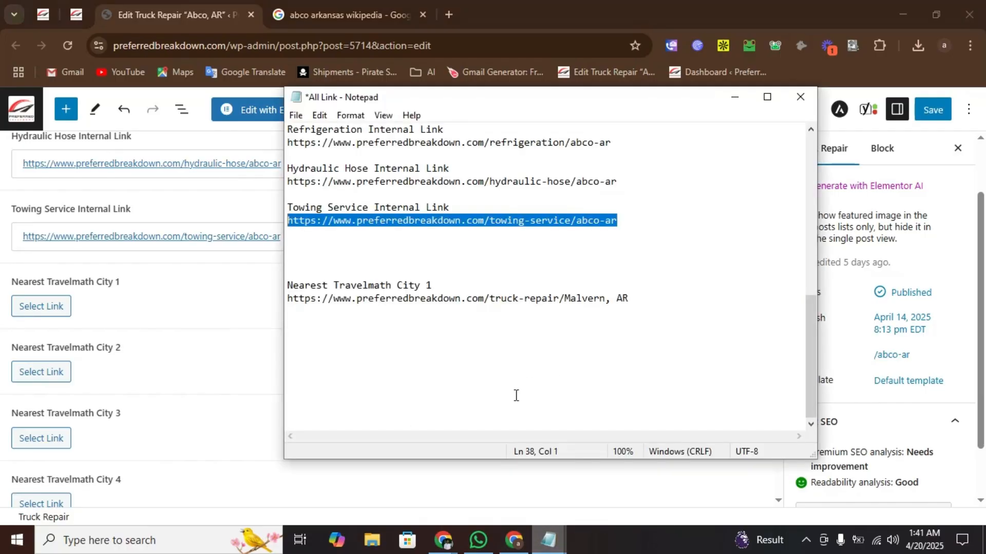
{"action": "left_click", "coordinate": [549, 541]}
{"action": "left_click", "coordinate": [612, 512]}
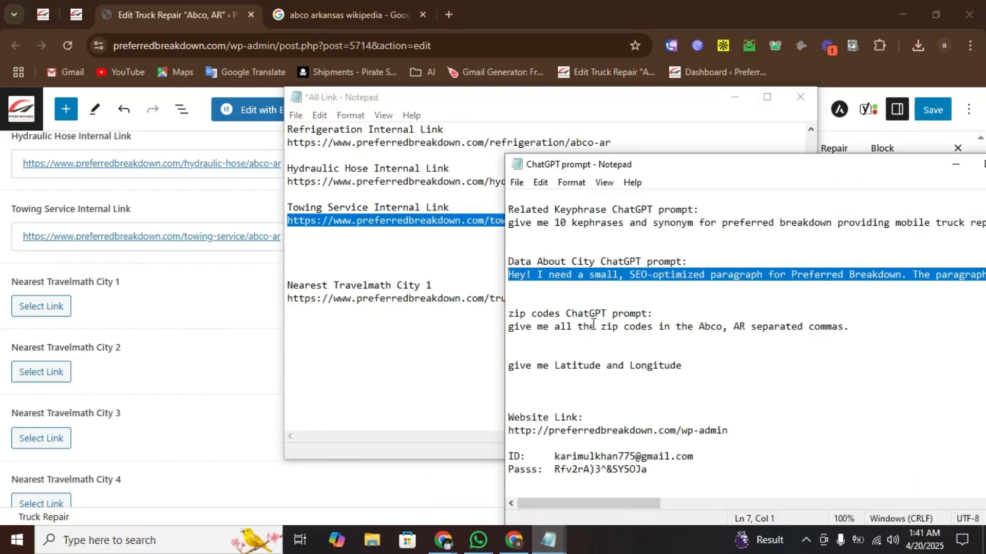
{"action": "left_click", "coordinate": [614, 316]}
{"action": "scroll", "coordinate": [616, 315], "scroll_direction": "down", "scroll_amount": 2}
{"action": "scroll", "coordinate": [616, 315], "scroll_direction": "up", "scroll_amount": 2}
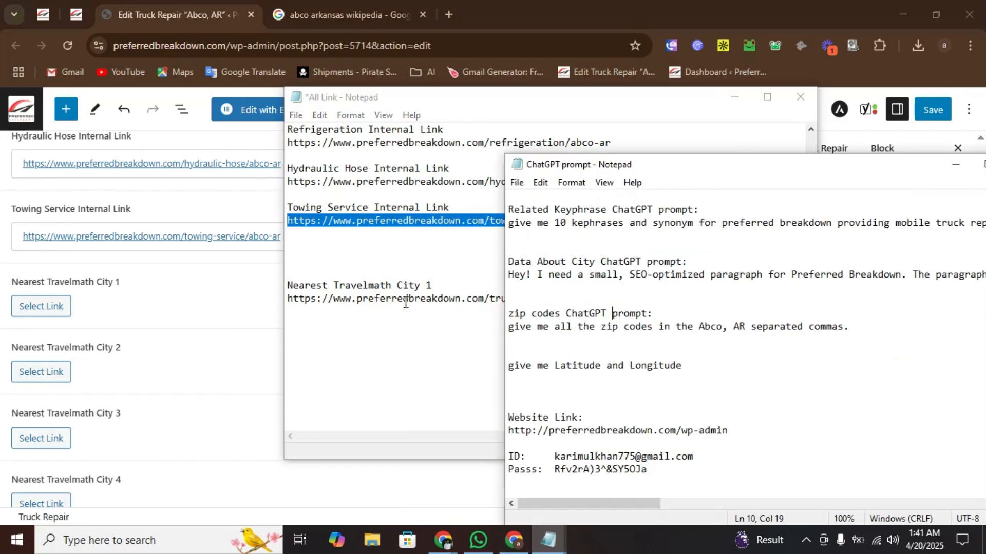
- Copy the city name Abco, AR from the All Link note and search Google for "Near be Abco, AR"
{"action": "left_click", "coordinate": [392, 286]}
{"action": "scroll", "coordinate": [392, 288], "scroll_direction": "up", "scroll_amount": 5}
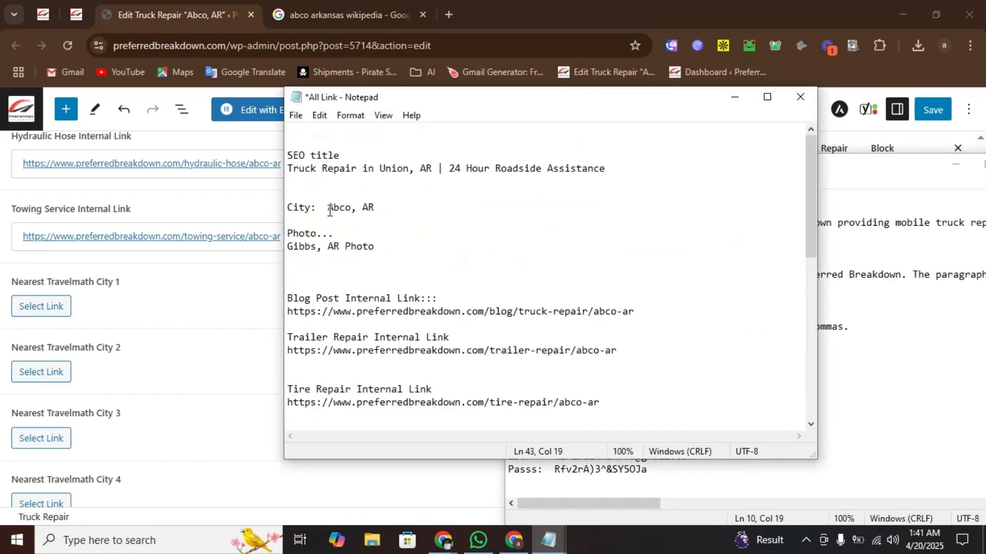
{"action": "left_click_drag", "start_coordinate": [328, 209], "coordinate": [407, 211]}
{"action": "left_click", "coordinate": [349, 14]}
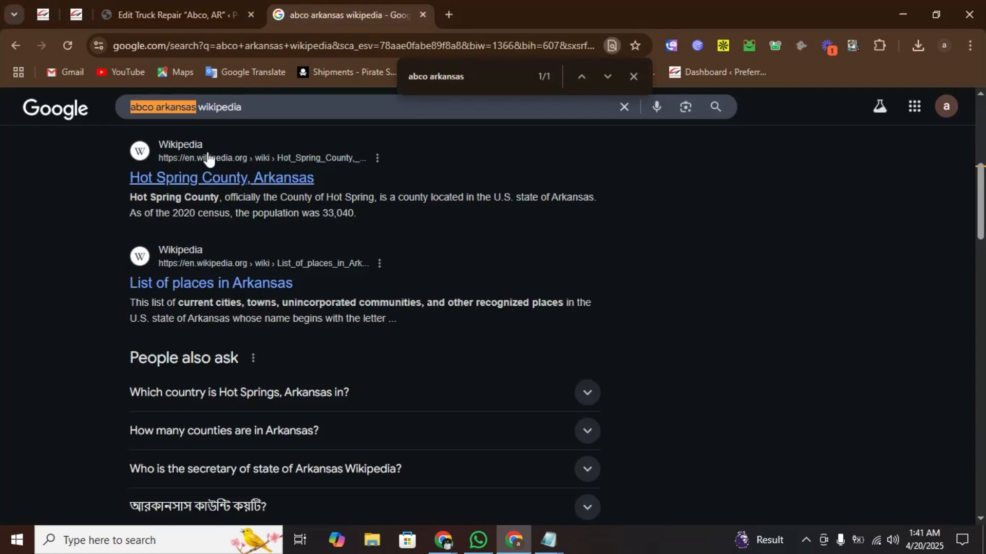
{"action": "left_click_drag", "start_coordinate": [256, 107], "coordinate": [66, 113]}
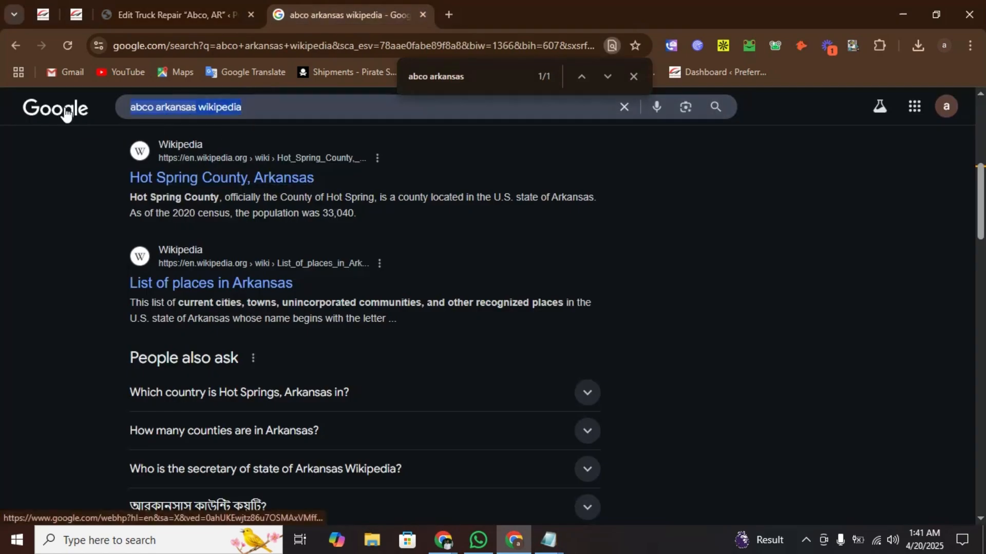
{"action": "type", "text": "Near be"}
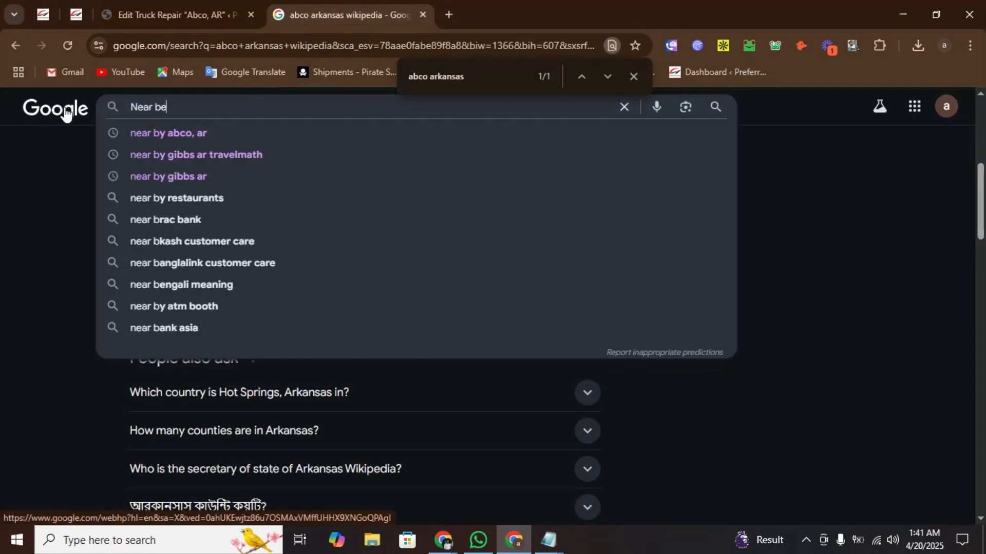
{"action": "key", "text": "ctrl+v"}
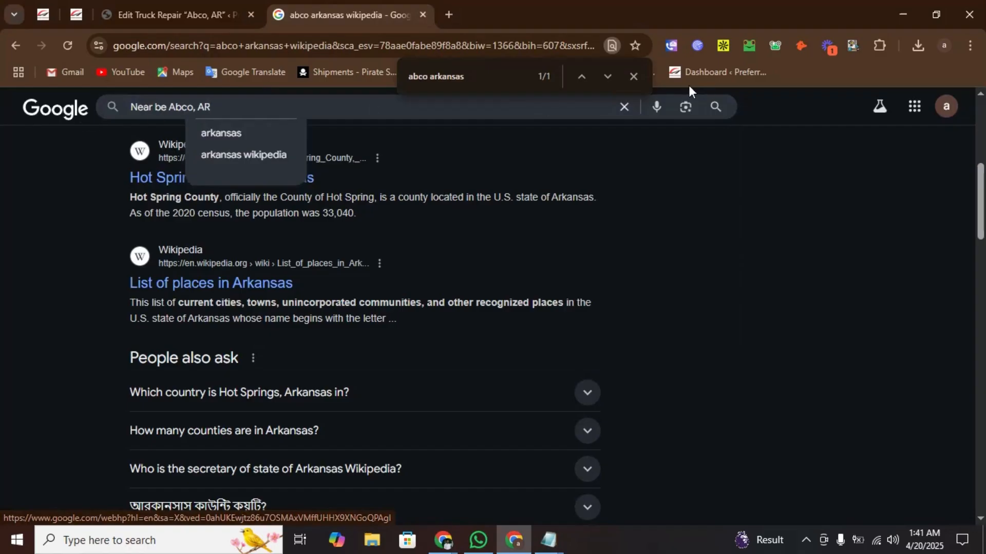
{"action": "left_click", "coordinate": [633, 76]}
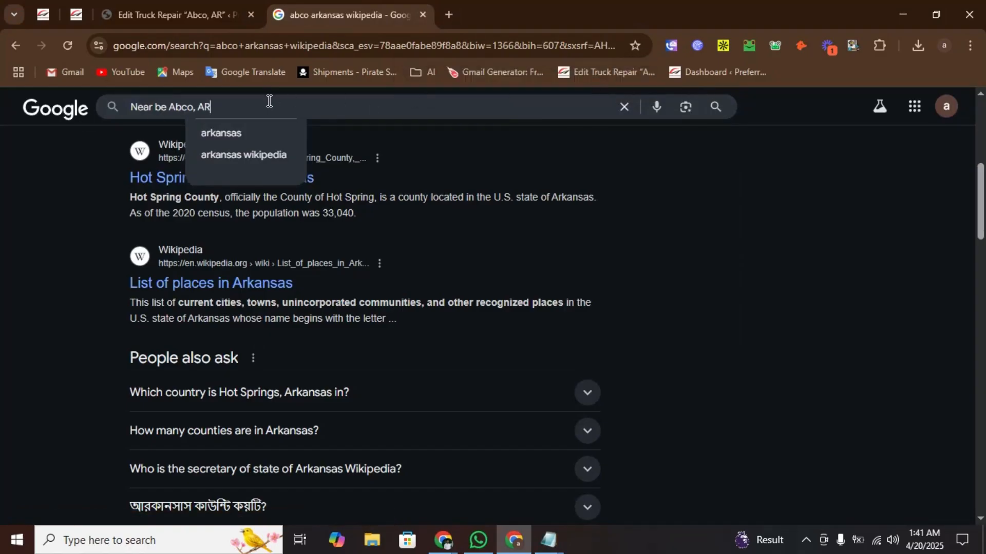
{"action": "key", "text": "Return"}
- Open the Travelmath result "Cities near Abco, Arkansas" and highlight the whole list of nearby cities
{"action": "scroll", "coordinate": [254, 242], "scroll_direction": "down", "scroll_amount": 2}
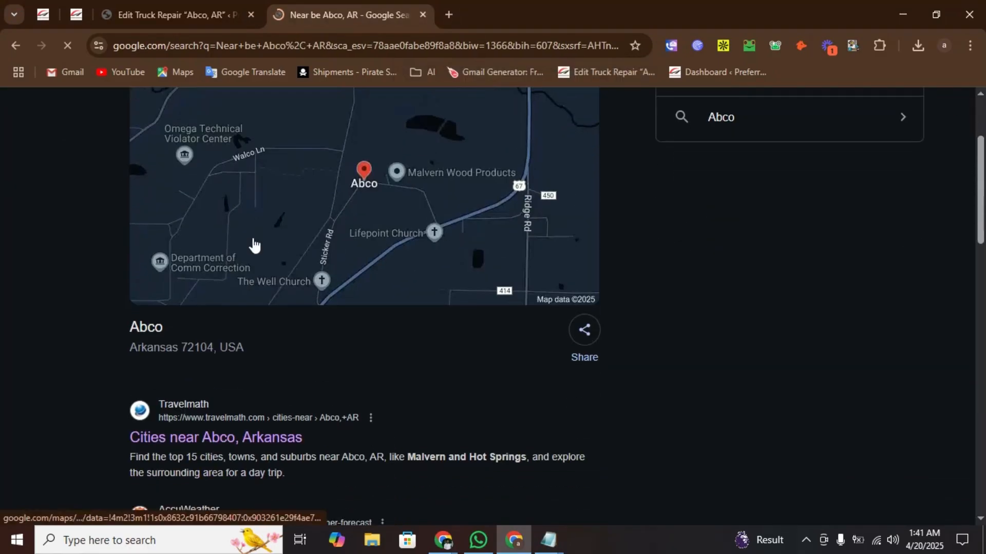
{"action": "scroll", "coordinate": [253, 244], "scroll_direction": "down", "scroll_amount": 1}
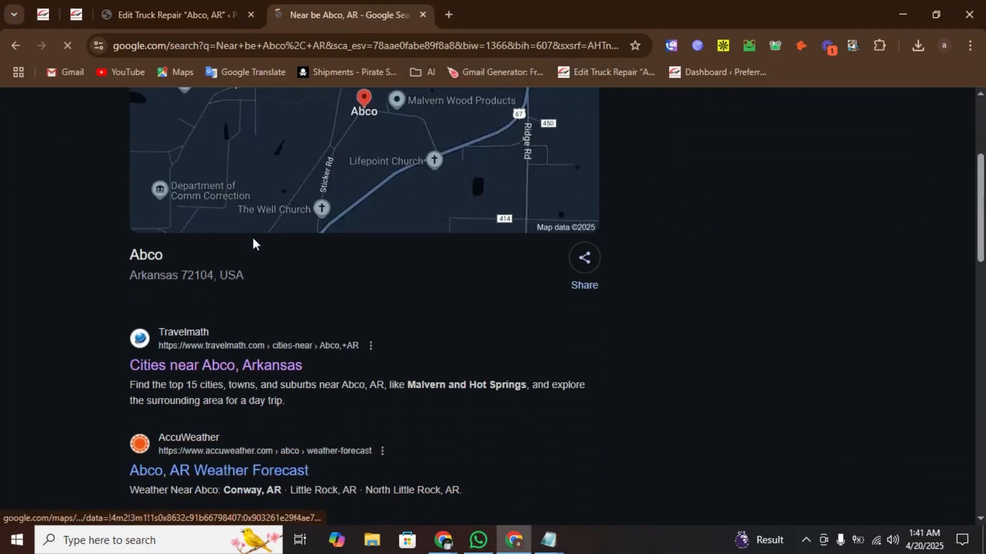
{"action": "left_click", "coordinate": [237, 375]}
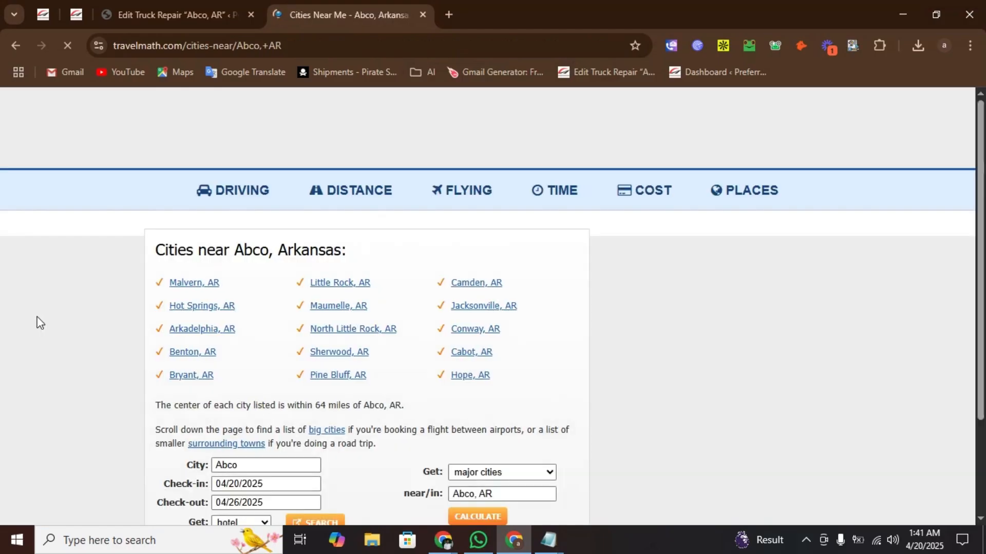
{"action": "left_click_drag", "start_coordinate": [504, 376], "coordinate": [159, 279]}
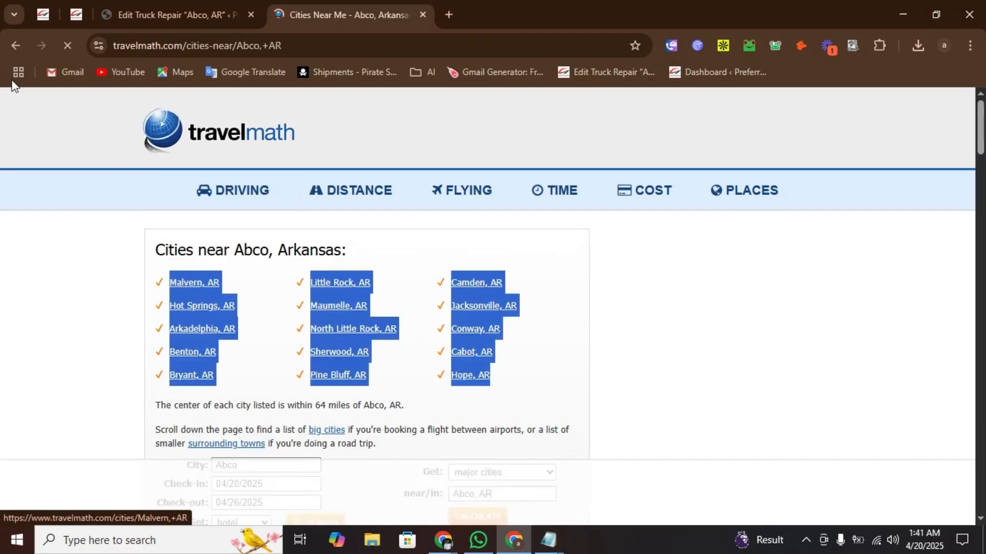
- Return to the Google results, review the query and Travelmath result, and check the Nearest Travelmath City 2 label in the WordPress post
{"action": "left_click", "coordinate": [11, 43]}
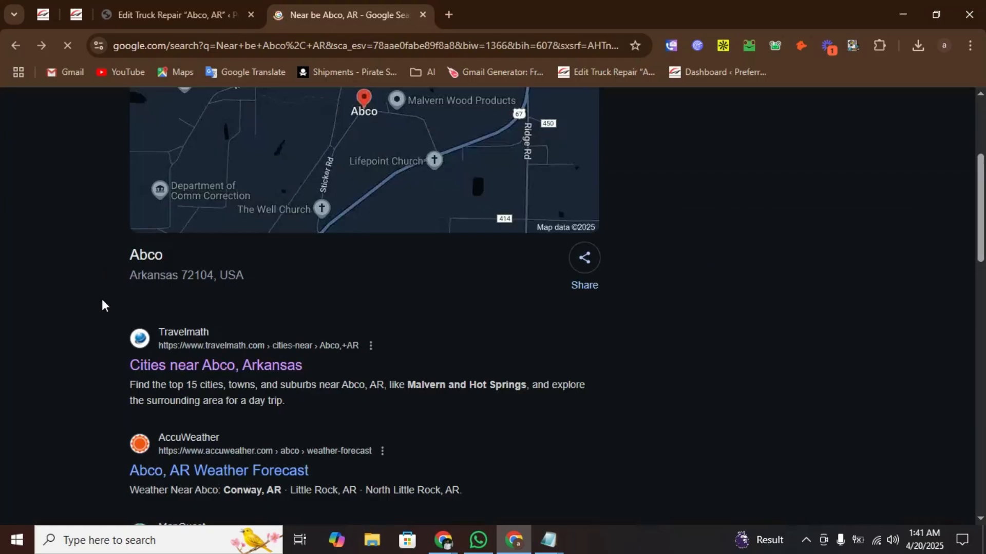
{"action": "scroll", "coordinate": [101, 306], "scroll_direction": "up", "scroll_amount": 5}
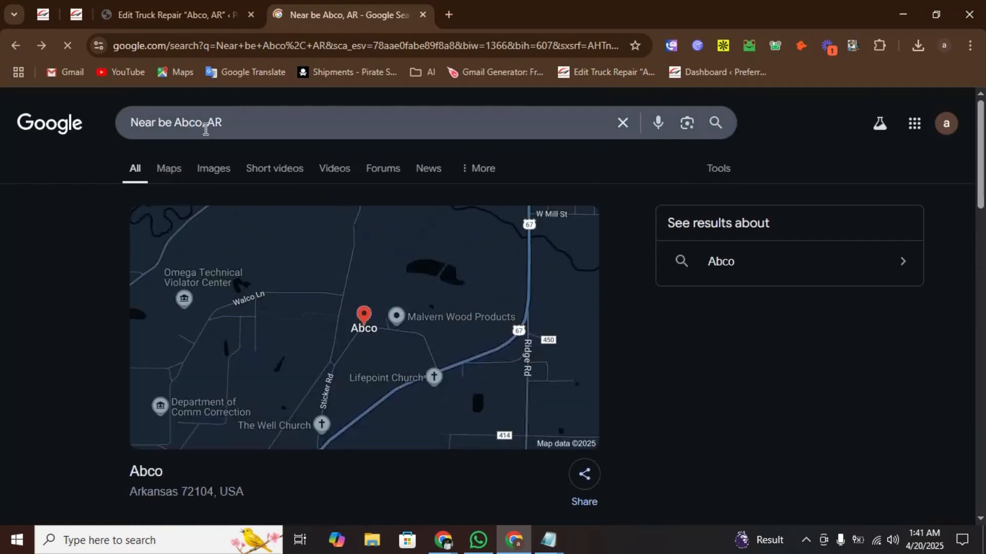
{"action": "left_click_drag", "start_coordinate": [204, 123], "coordinate": [260, 127]}
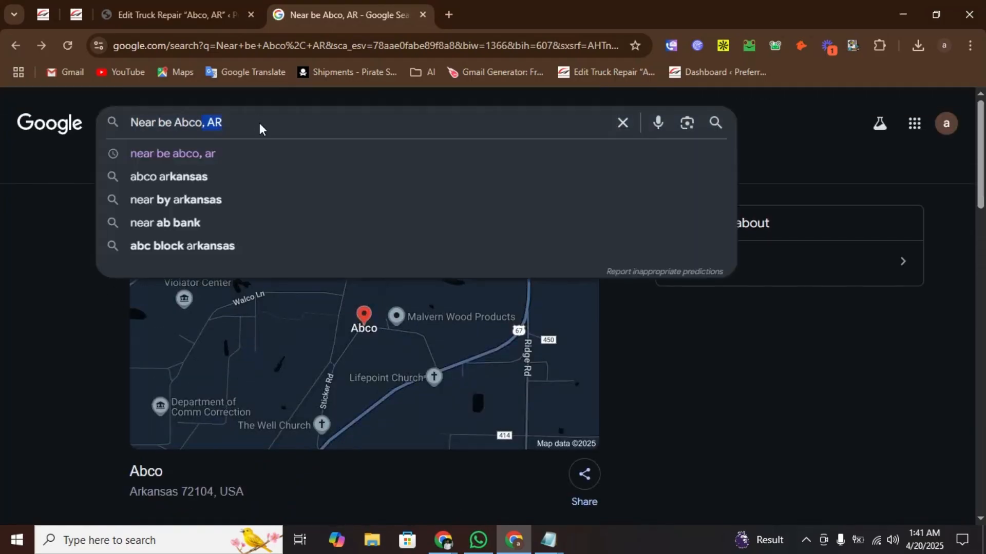
{"action": "left_click", "coordinate": [49, 282]}
{"action": "scroll", "coordinate": [48, 286], "scroll_direction": "down", "scroll_amount": 3}
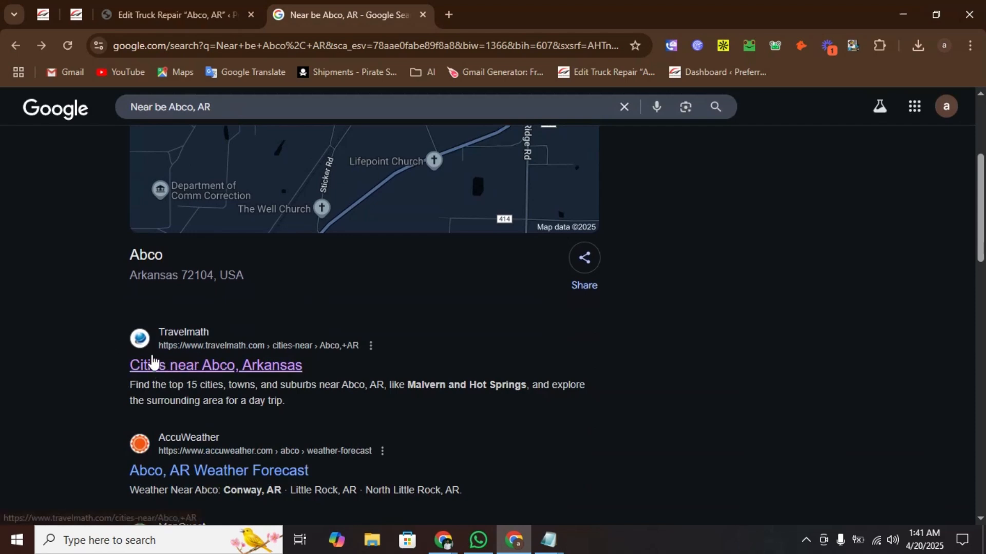
{"action": "left_click", "coordinate": [197, 16]}
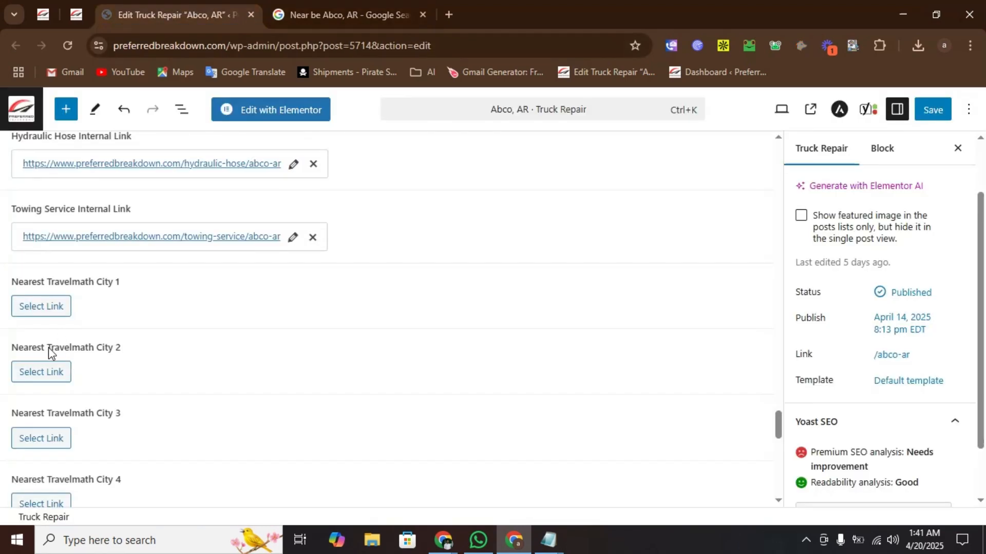
{"action": "left_click_drag", "start_coordinate": [43, 349], "coordinate": [92, 354]}
- Extend the Google search to "Near be Abco, AR travelmath" and open the Travelmath page "Cities near Abco, Arkansas"
{"action": "left_click", "coordinate": [349, 15]}
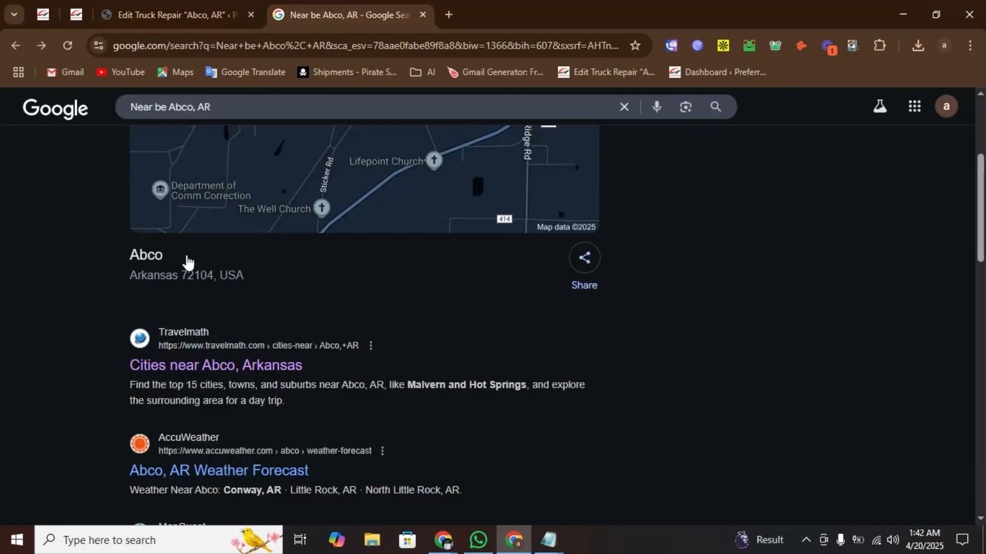
{"action": "scroll", "coordinate": [59, 343], "scroll_direction": "up", "scroll_amount": 5}
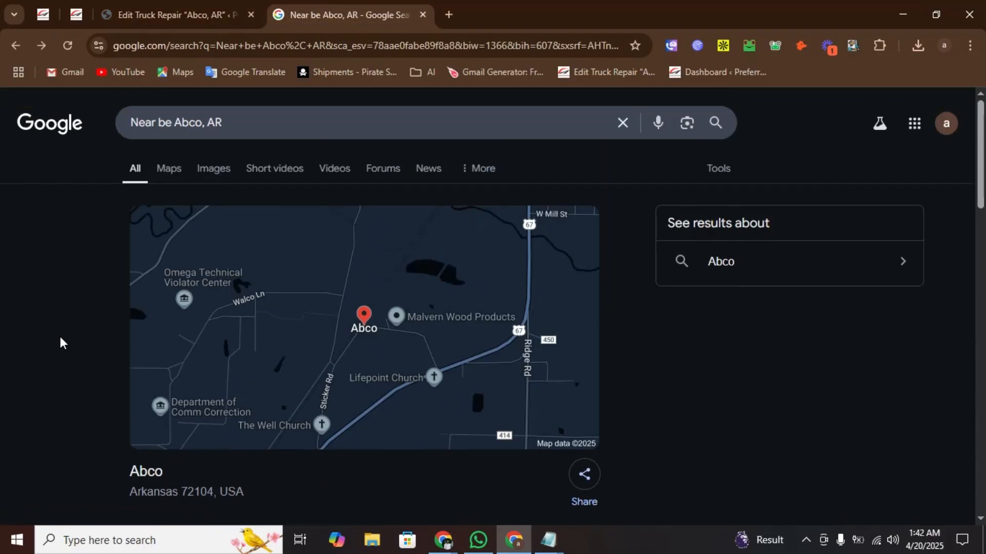
{"action": "left_click_drag", "start_coordinate": [240, 124], "coordinate": [94, 123]}
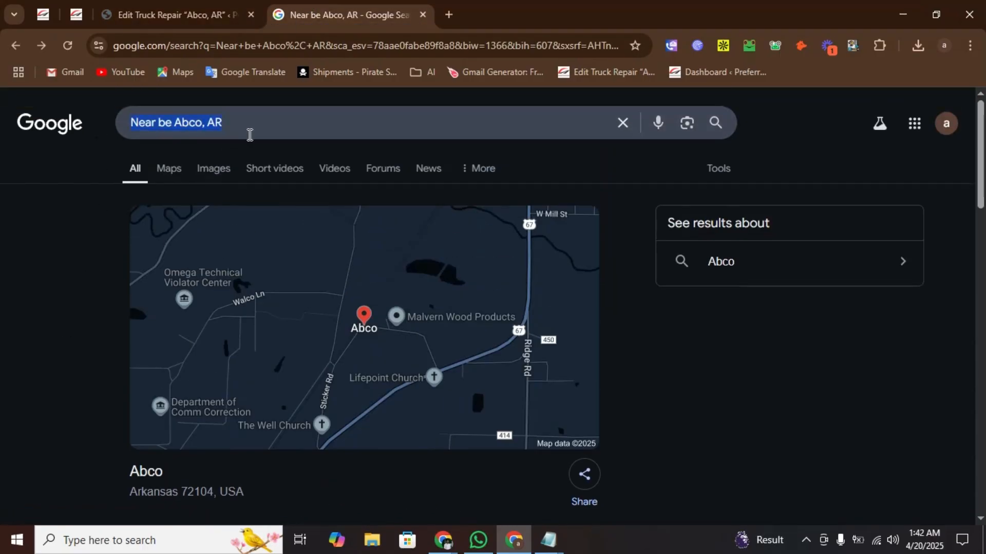
{"action": "left_click", "coordinate": [254, 122]}
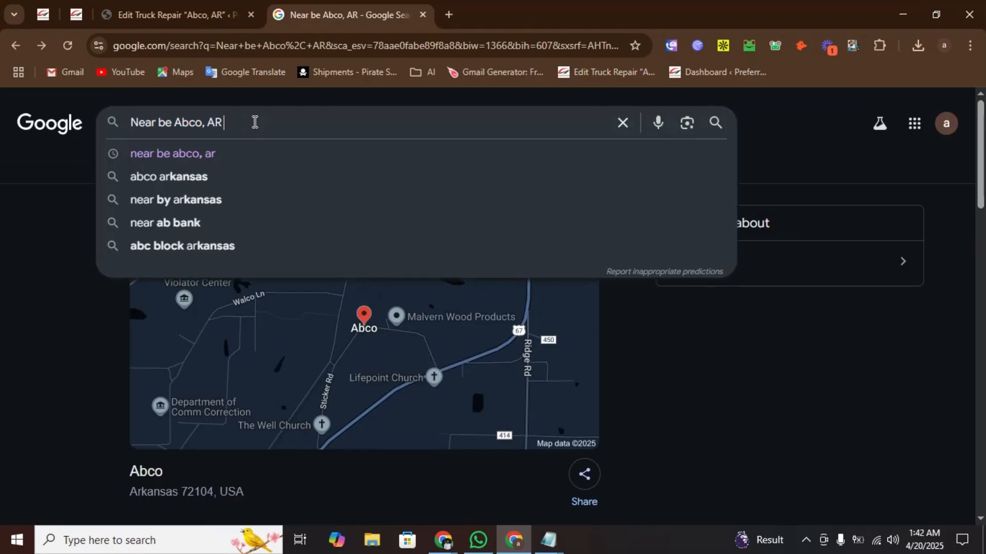
{"action": "type", "text": "travelmath"}
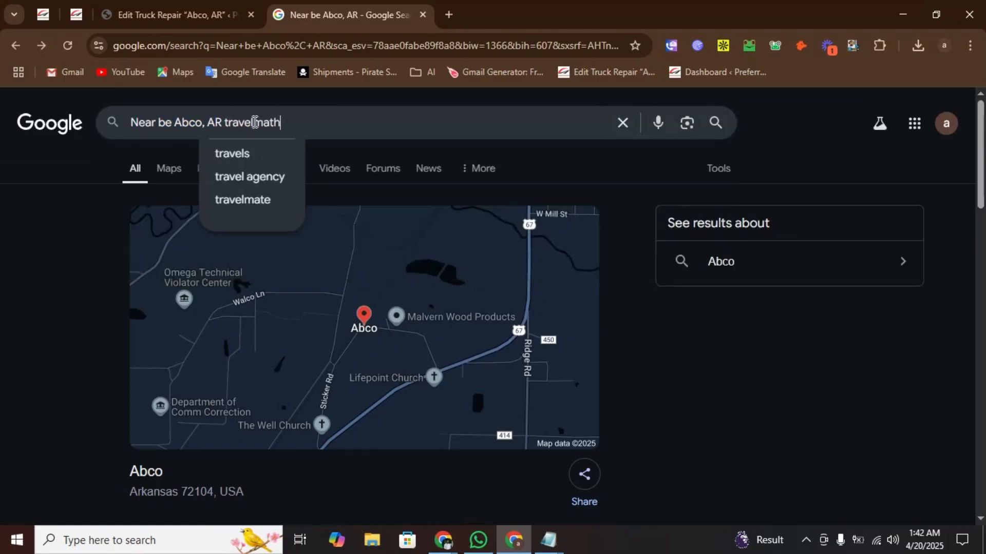
{"action": "key", "text": "Return"}
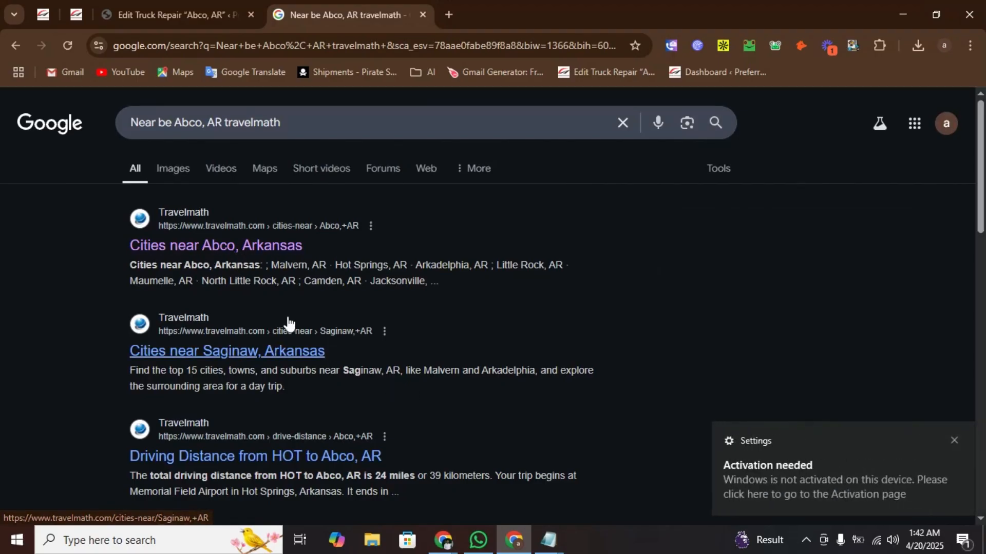
{"action": "left_click", "coordinate": [210, 251]}
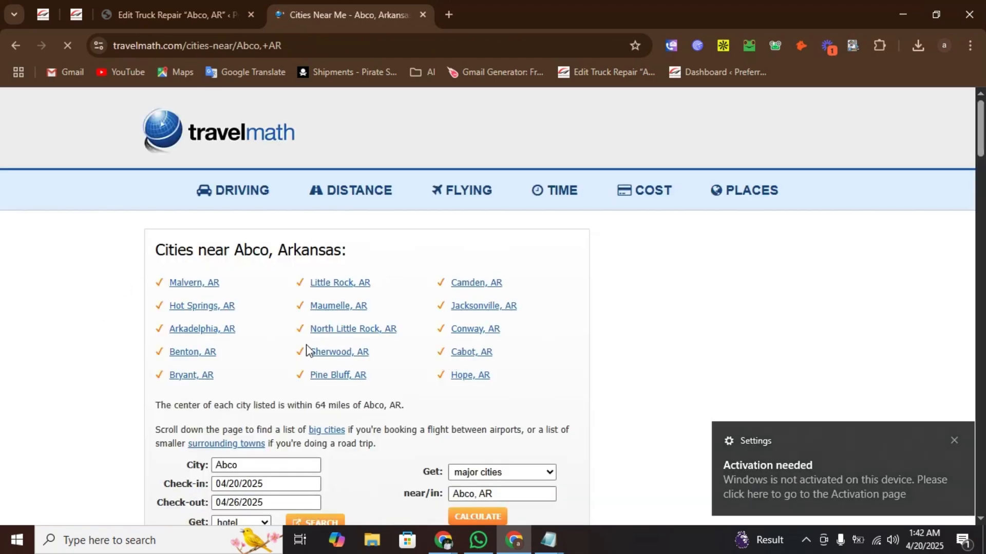
- Copy the full Travelmath list of cities near Abco, Arkansas into the All Link note below the Nearest Travelmath City 1 link
{"action": "left_click_drag", "start_coordinate": [526, 385], "coordinate": [167, 285]}
{"action": "left_click", "coordinate": [72, 272]}
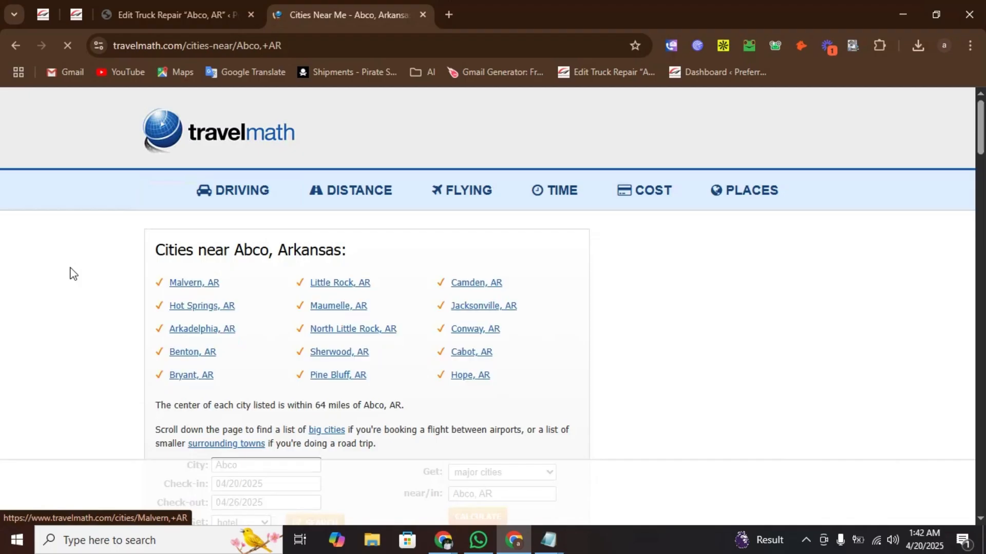
{"action": "left_click_drag", "start_coordinate": [539, 391], "coordinate": [159, 285]}
{"action": "key", "text": "ctrl+c"}
{"action": "left_click", "coordinate": [539, 548]}
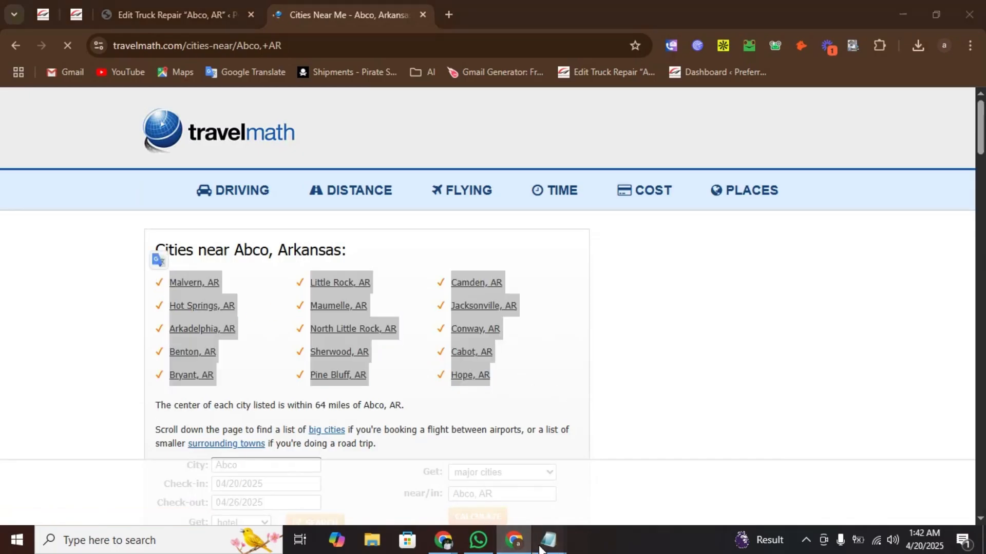
{"action": "left_click", "coordinate": [473, 501]}
{"action": "scroll", "coordinate": [459, 307], "scroll_direction": "down", "scroll_amount": 4}
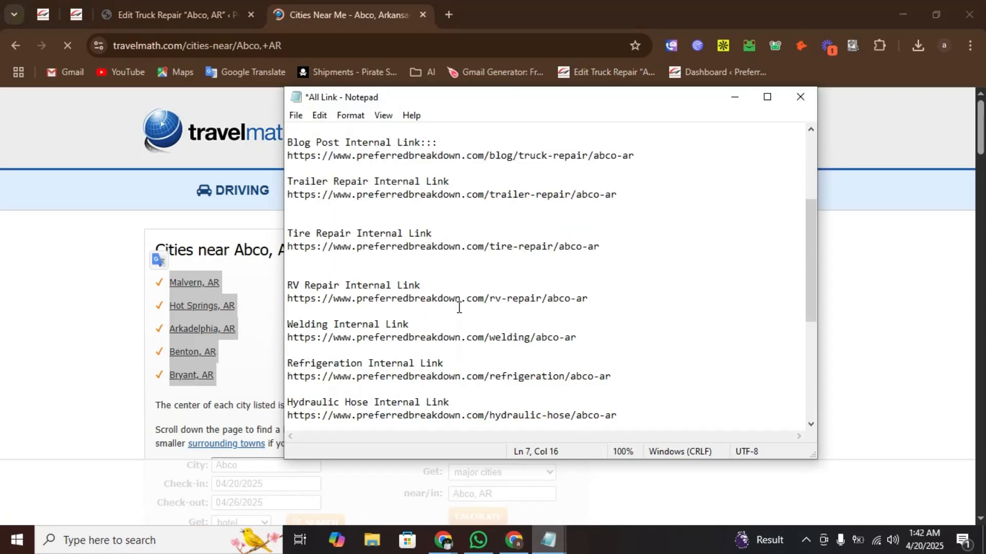
{"action": "scroll", "coordinate": [459, 307], "scroll_direction": "down", "scroll_amount": 6}
{"action": "left_click", "coordinate": [306, 335]}
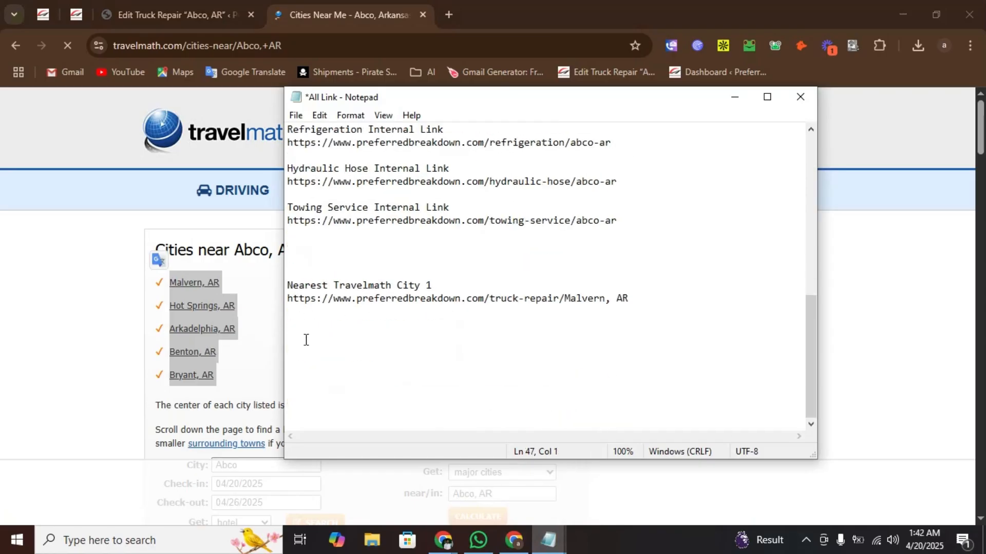
{"action": "key", "text": "ctrl+v"}
{"action": "left_click_drag", "start_coordinate": [350, 408], "coordinate": [239, 236]}
{"action": "left_click", "coordinate": [379, 283]}
- Close the Travelmath page and return to the Nearest Travelmath City fields of the Abco, AR post
{"action": "left_click", "coordinate": [190, 2]}
{"action": "left_click", "coordinate": [190, 2]}
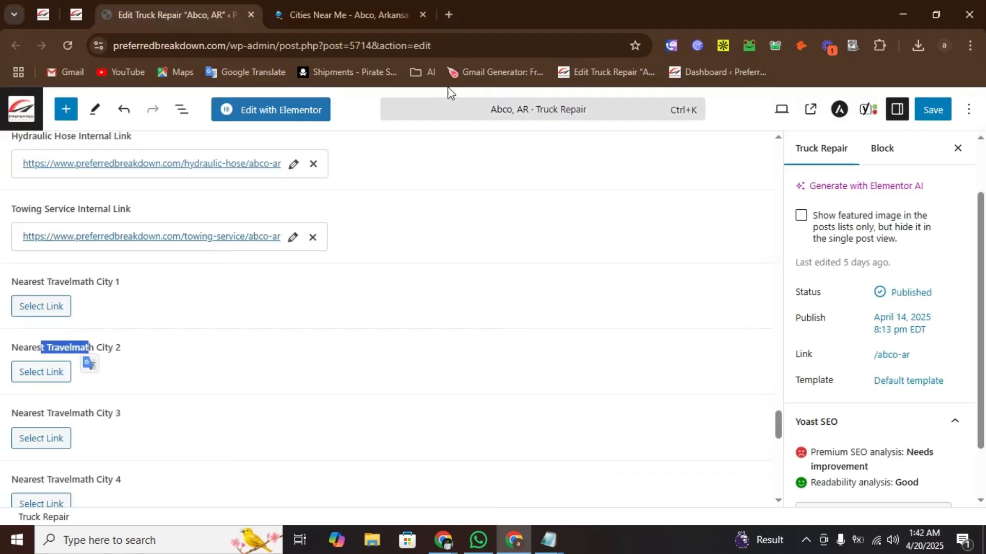
{"action": "left_click", "coordinate": [421, 23]}
{"action": "left_click", "coordinate": [422, 15]}
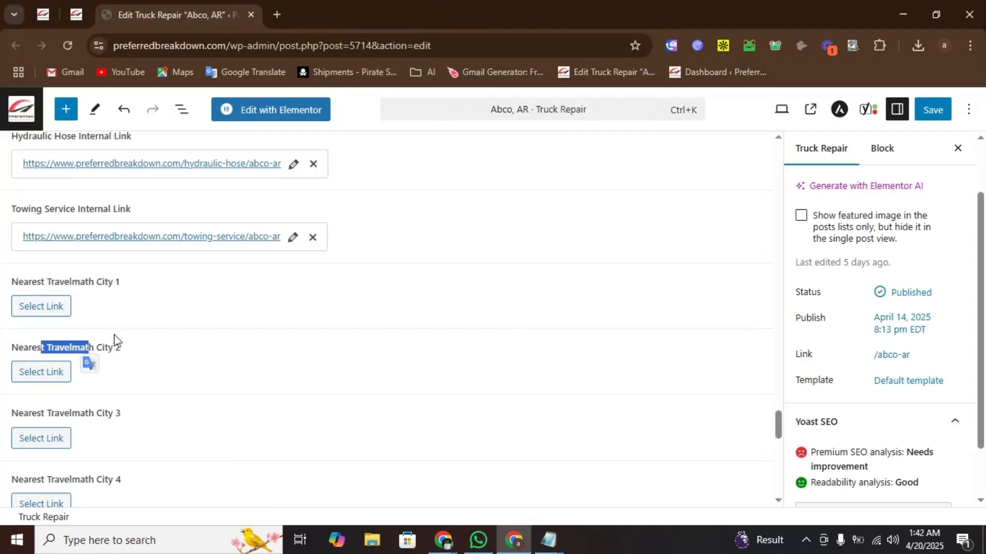
{"action": "left_click", "coordinate": [116, 300]}
- Compare the truck-repair base address and city ending of the Nearest Travelmath City 1 link with Malvern, AR in the note's list
{"action": "key", "text": "alt+Tab"}
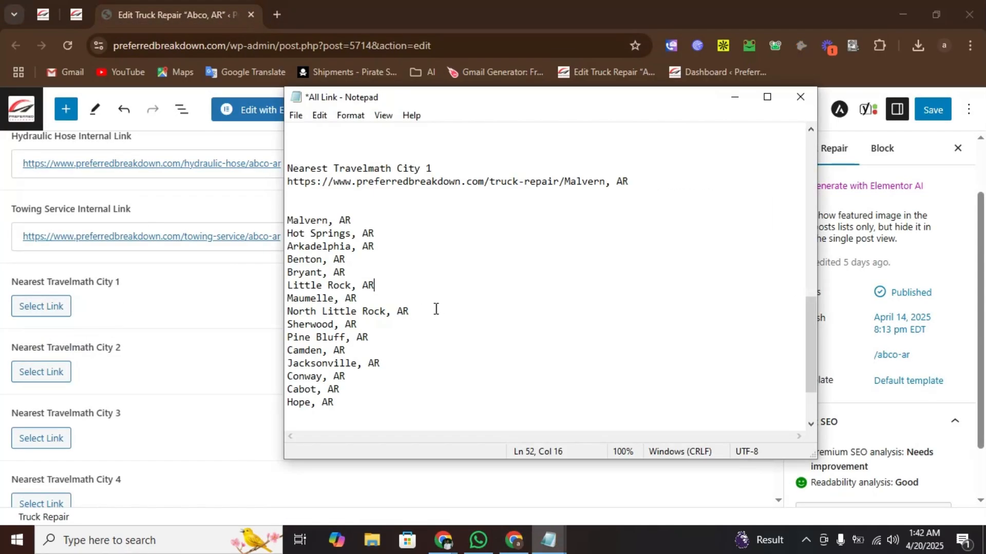
{"action": "left_click_drag", "start_coordinate": [661, 180], "coordinate": [260, 181]}
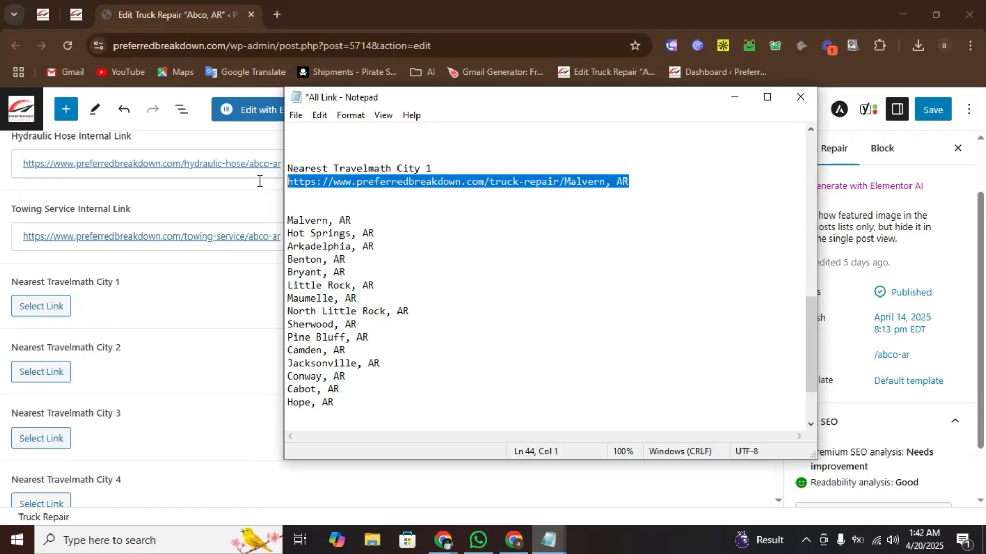
{"action": "left_click", "coordinate": [351, 218]}
{"action": "key", "text": "shift+Home"}
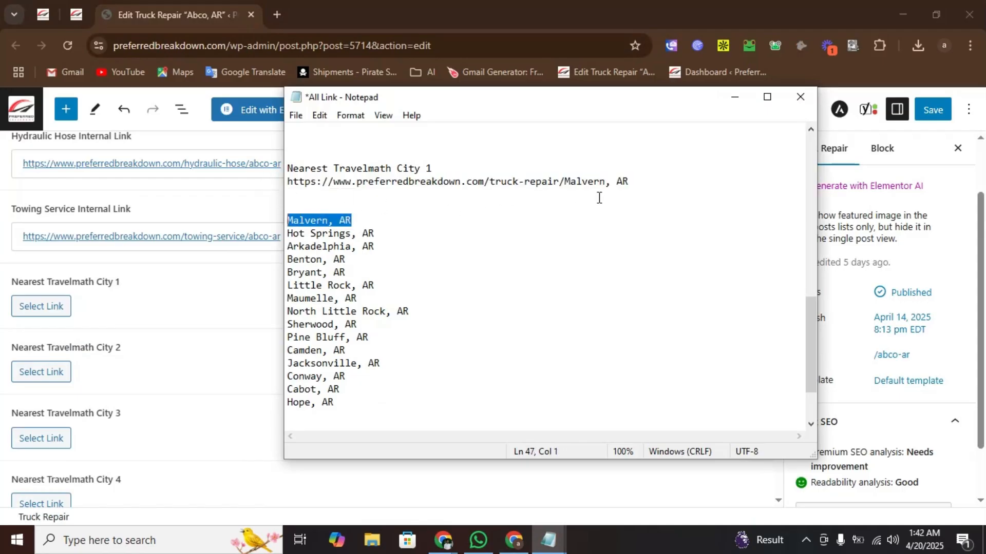
{"action": "left_click_drag", "start_coordinate": [568, 185], "coordinate": [667, 185]}
{"action": "left_click_drag", "start_coordinate": [565, 183], "coordinate": [237, 180]}
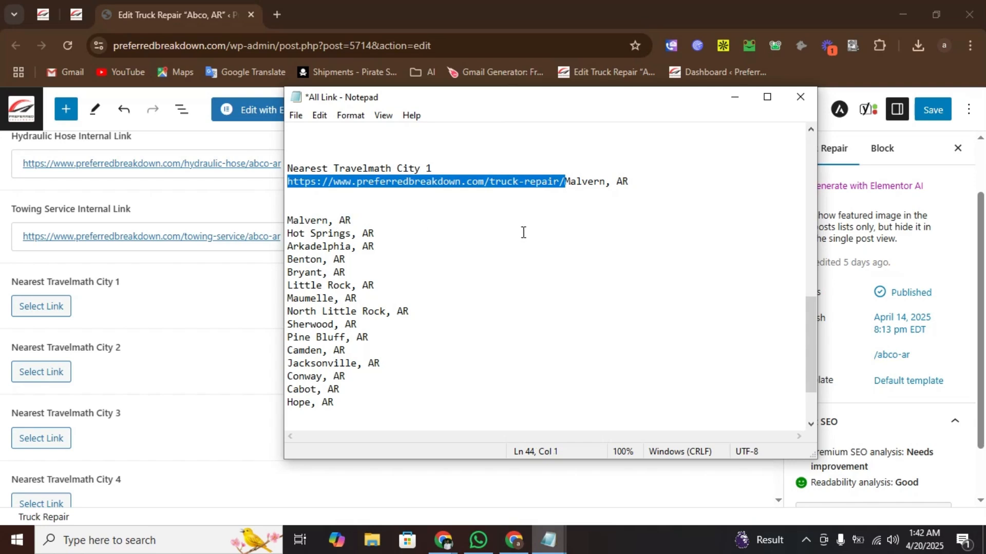
{"action": "left_click", "coordinate": [446, 230]}
{"action": "left_click_drag", "start_coordinate": [367, 220], "coordinate": [237, 220]}
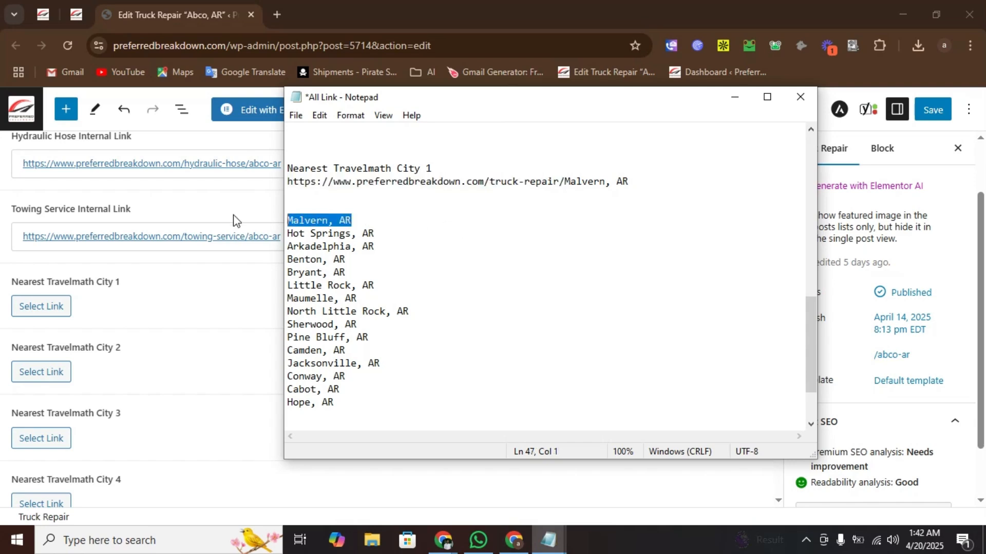
{"action": "left_click_drag", "start_coordinate": [565, 185], "coordinate": [667, 185]}
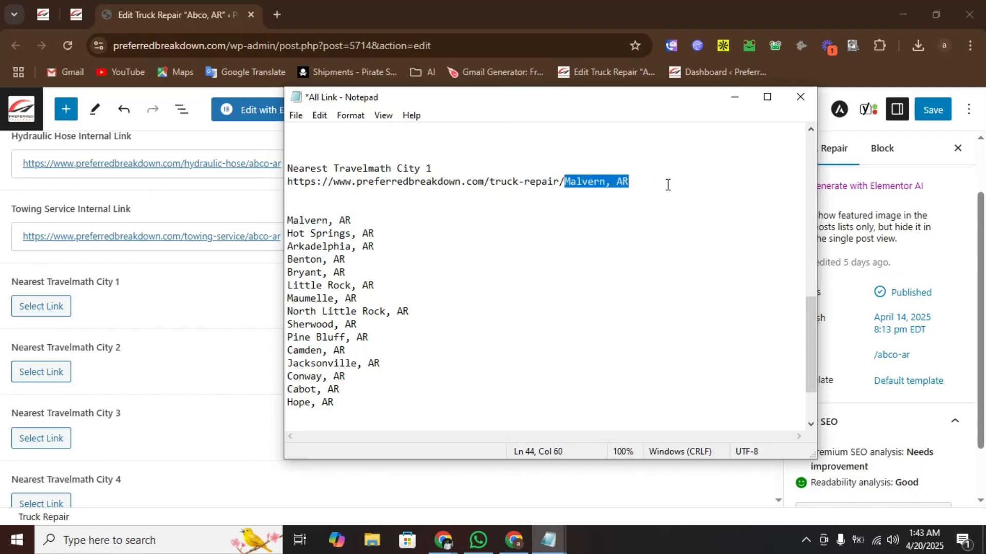
{"action": "left_click", "coordinate": [668, 185]}
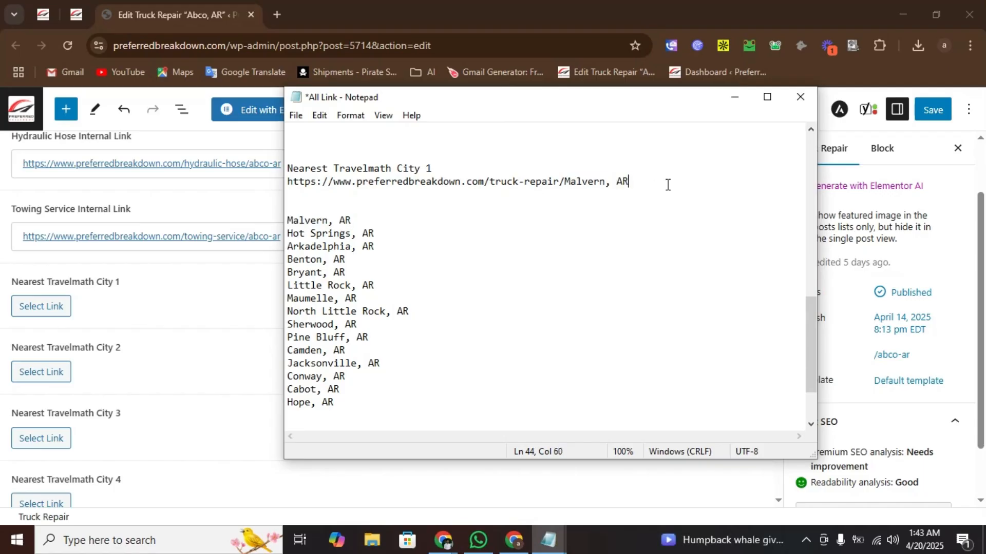
- Find the Abco, AR entry in the Truck Repairs list and return to its post editor
{"action": "left_click", "coordinate": [49, 14]}
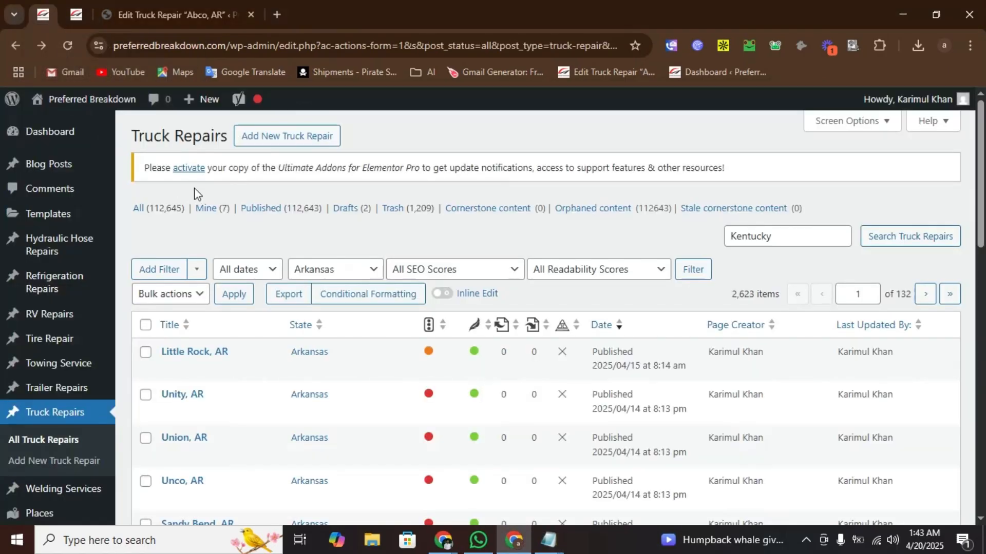
{"action": "scroll", "coordinate": [213, 230], "scroll_direction": "down", "scroll_amount": 5}
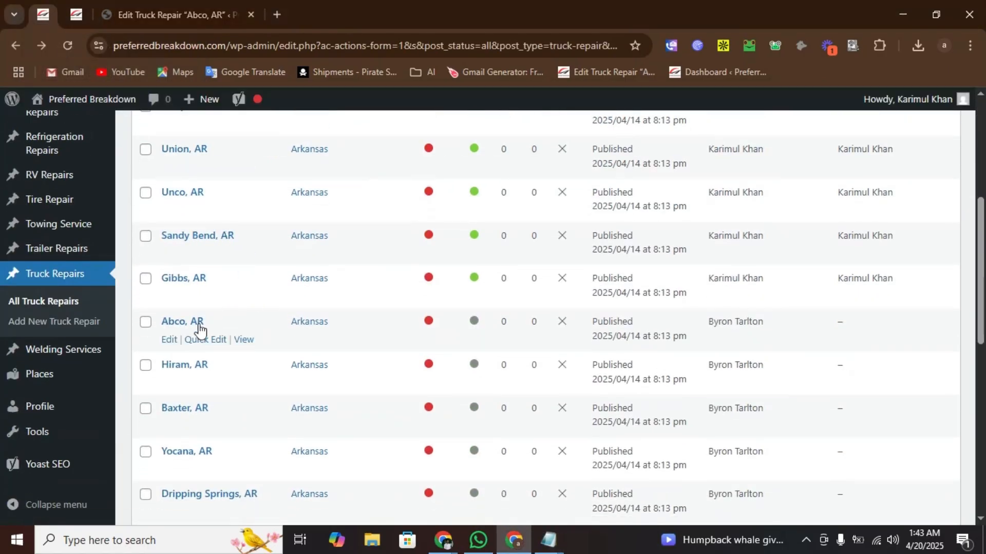
{"action": "left_click", "coordinate": [67, 45]}
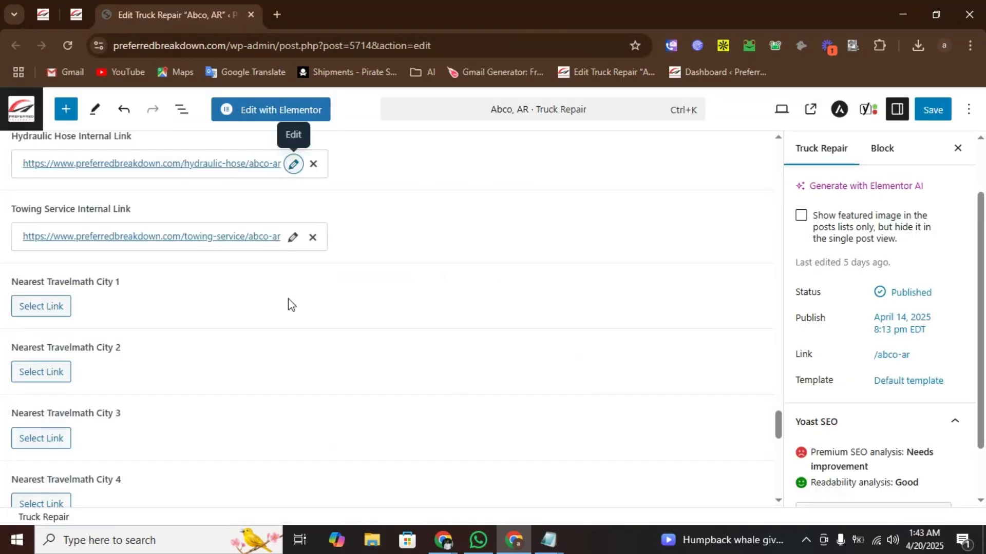
- Rewrite the ending of the Nearest Travelmath City 1 link in the All Link note as malvern-ar
{"action": "mouse_move", "coordinate": [548, 540]}
{"action": "left_click", "coordinate": [500, 487]}
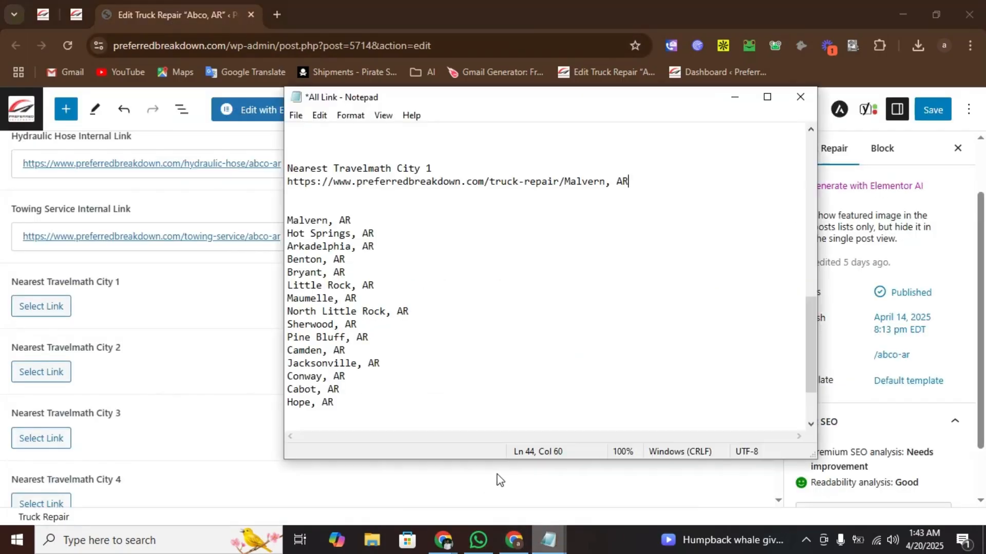
{"action": "left_click", "coordinate": [571, 179]}
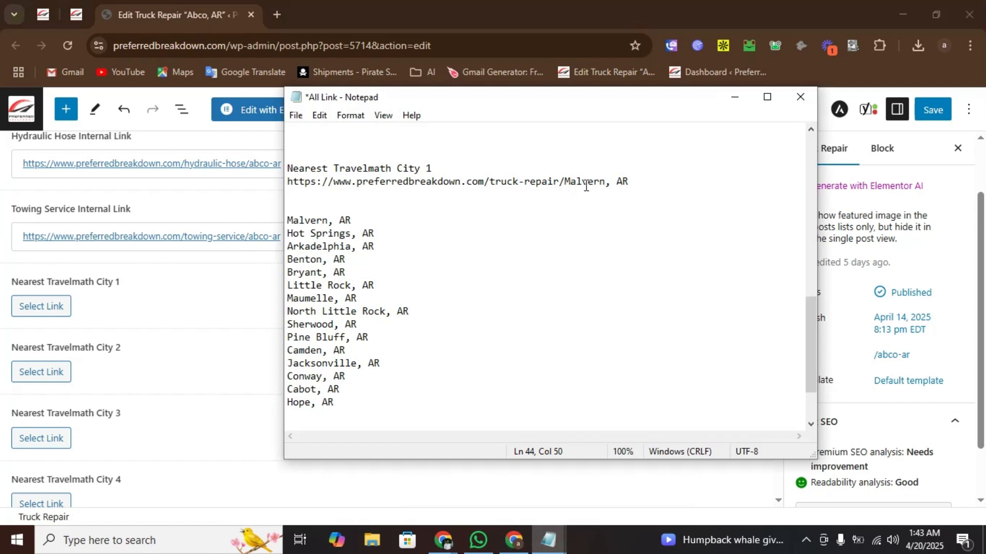
{"action": "key", "text": "BackSpace"}
{"action": "type", "text": "m"}
{"action": "left_click_drag", "start_coordinate": [607, 180], "coordinate": [615, 181]}
{"action": "type", "text": "-"}
{"action": "left_click_drag", "start_coordinate": [616, 184], "coordinate": [644, 184]}
{"action": "type", "text": "ar"}
{"action": "key", "text": "BackSpace"}
{"action": "key", "text": "BackSpace"}
{"action": "left_click_drag", "start_coordinate": [629, 181], "coordinate": [254, 179]}
{"action": "key", "text": "ctrl+c"}
{"action": "left_click", "coordinate": [55, 305]}
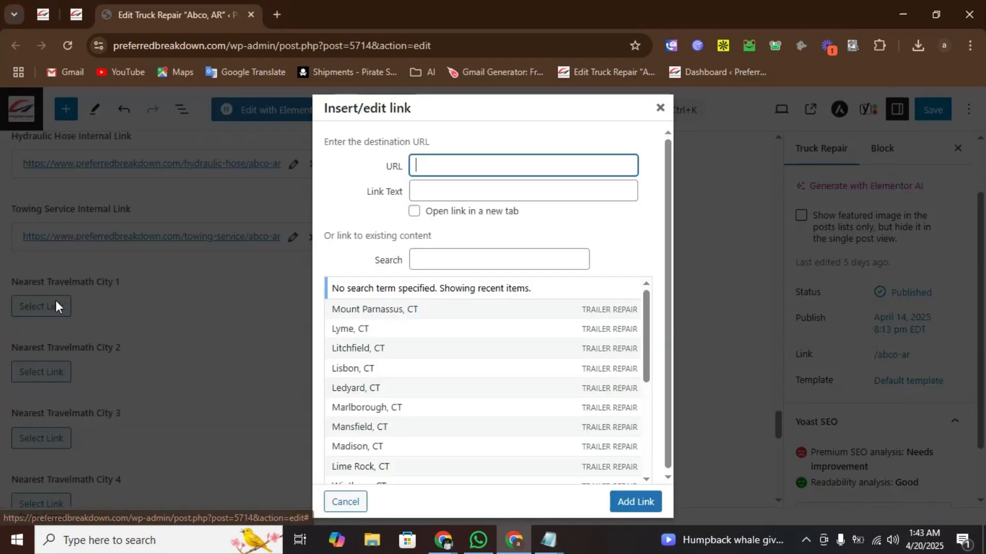
{"action": "key", "text": "ctrl+v"}
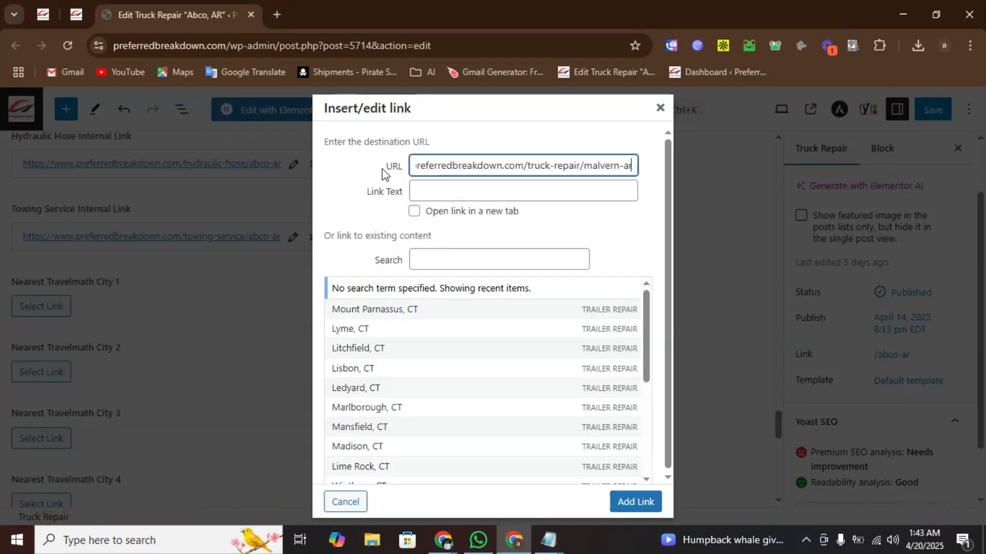
{"action": "left_click_drag", "start_coordinate": [383, 171], "coordinate": [418, 170]}
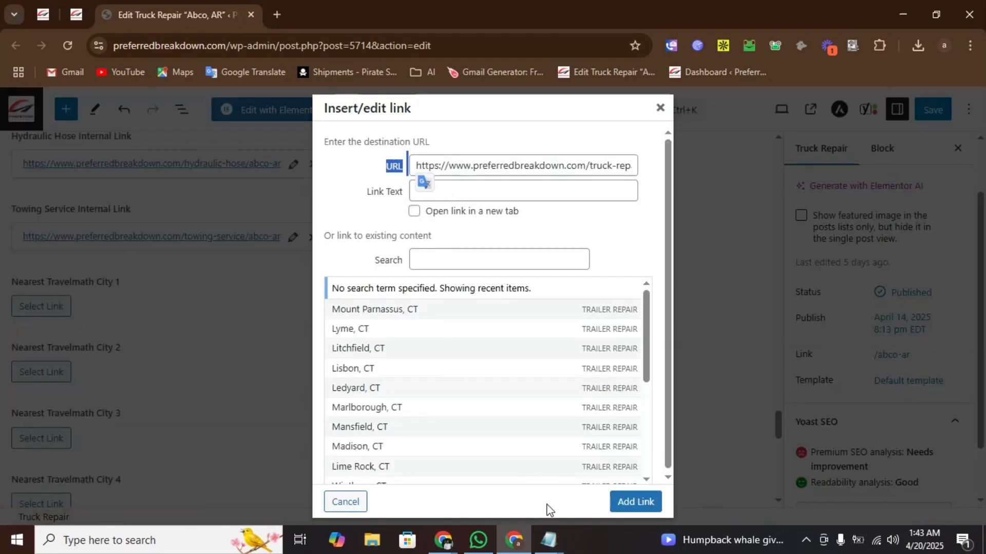
- Move Malvern, AR from the note's city list into the link text and add the link to Nearest Travelmath City 1
{"action": "left_click", "coordinate": [549, 540]}
{"action": "left_click", "coordinate": [490, 510]}
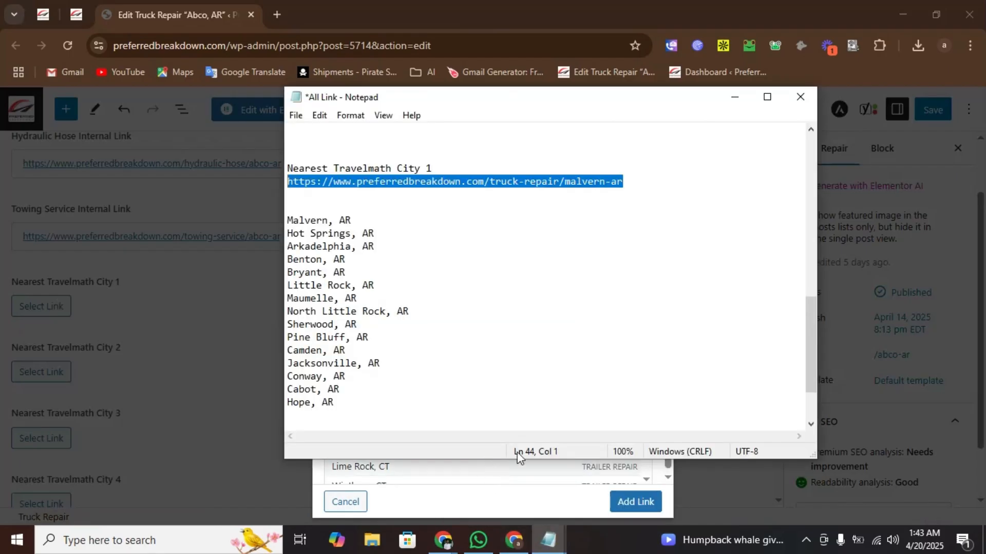
{"action": "left_click_drag", "start_coordinate": [380, 97], "coordinate": [679, 114]}
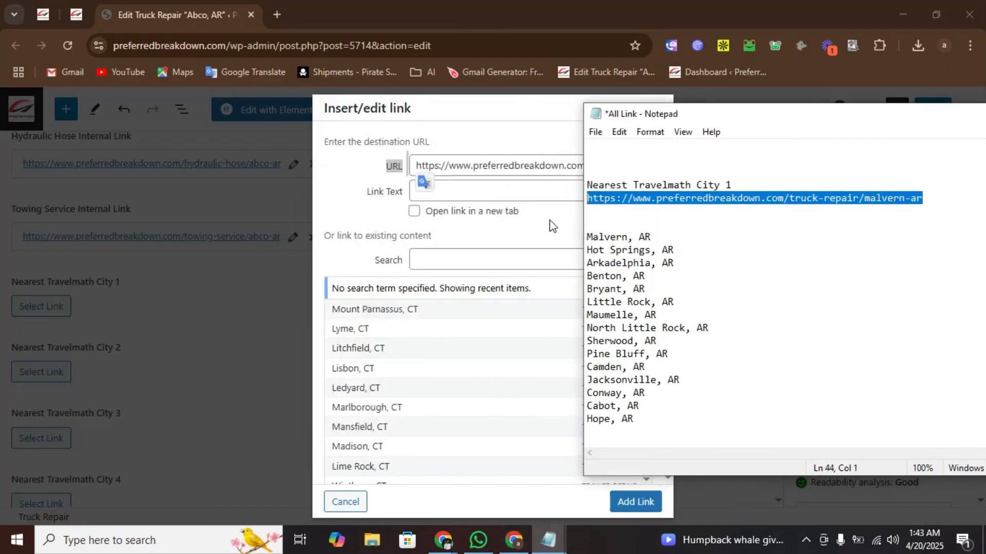
{"action": "left_click", "coordinate": [628, 232]}
{"action": "left_click", "coordinate": [668, 235]}
{"action": "key", "text": "shift+Home"}
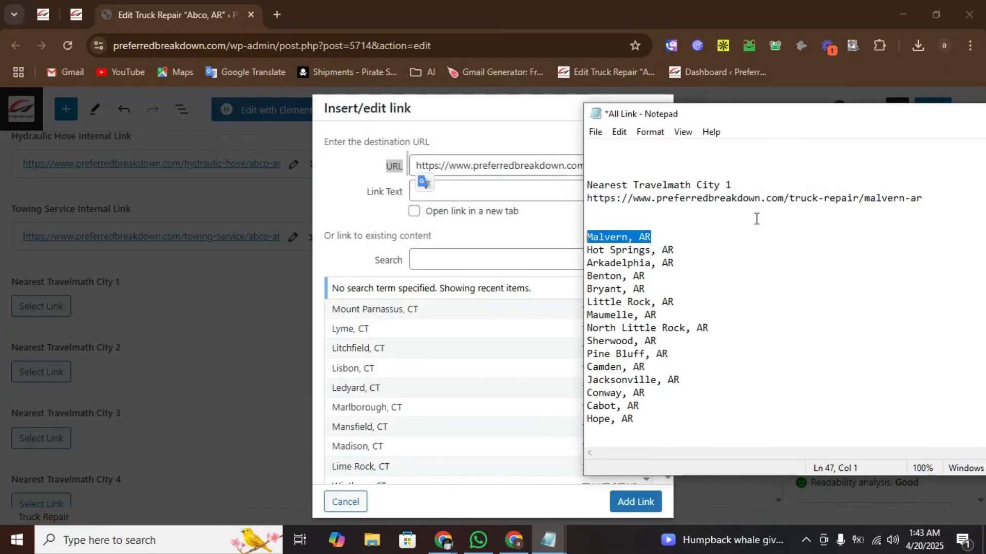
{"action": "double_click", "coordinate": [867, 202]}
{"action": "left_click", "coordinate": [675, 236]}
{"action": "key", "text": "shift+Home"}
{"action": "key", "text": "ctrl+x"}
{"action": "left_click", "coordinate": [480, 191]}
{"action": "key", "text": "ctrl+v"}
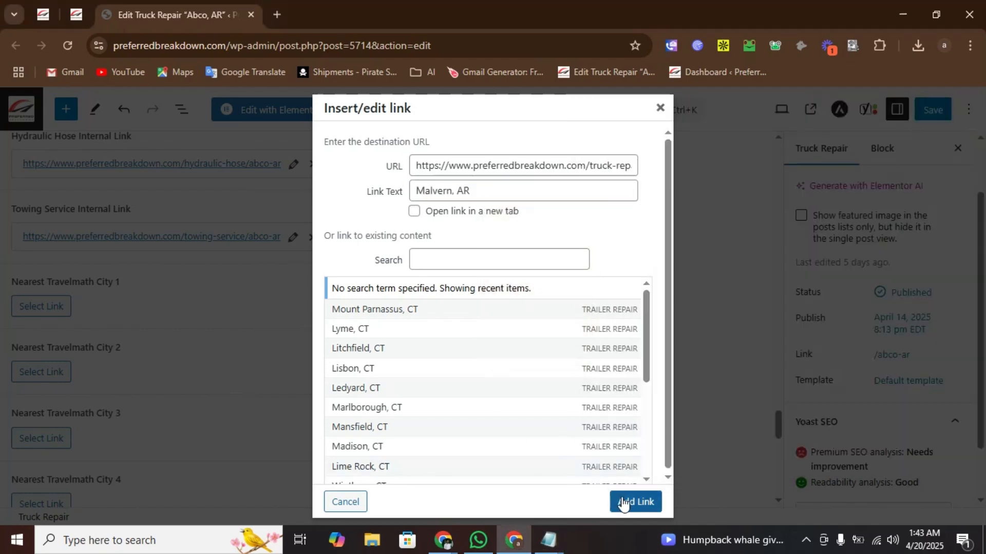
{"action": "left_click", "coordinate": [631, 501]}
{"action": "left_click_drag", "start_coordinate": [70, 310], "coordinate": [21, 310]}
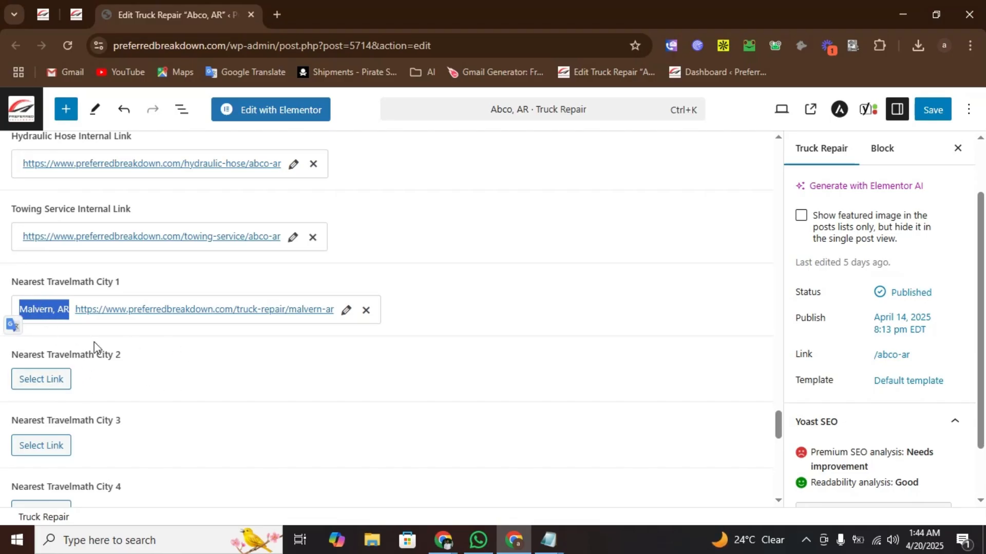
- Start a link for Nearest Travelmath City 2 and replace malvern-ar in the note's link with Hot Springs, AR
{"action": "left_click", "coordinate": [41, 380]}
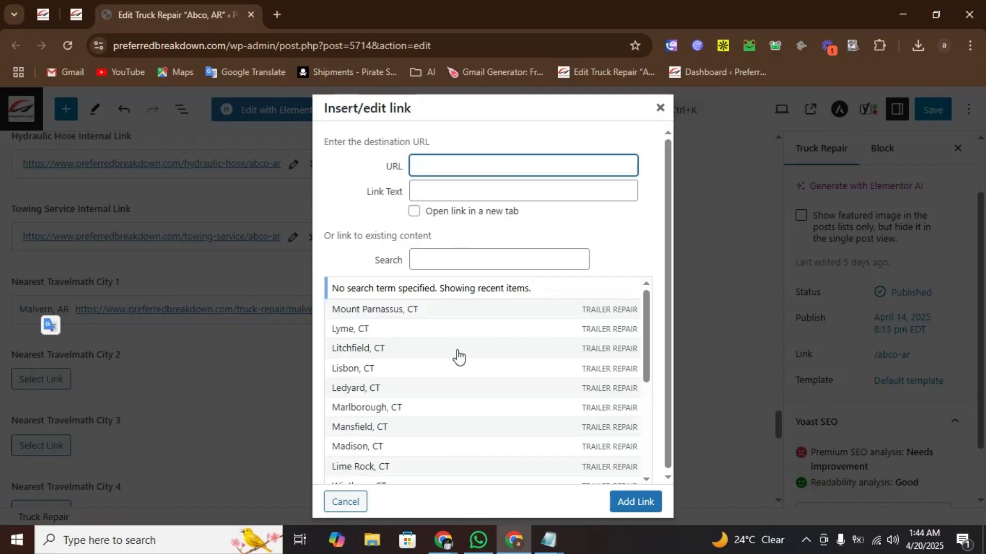
{"action": "mouse_move", "coordinate": [562, 537]}
{"action": "left_click", "coordinate": [610, 470]}
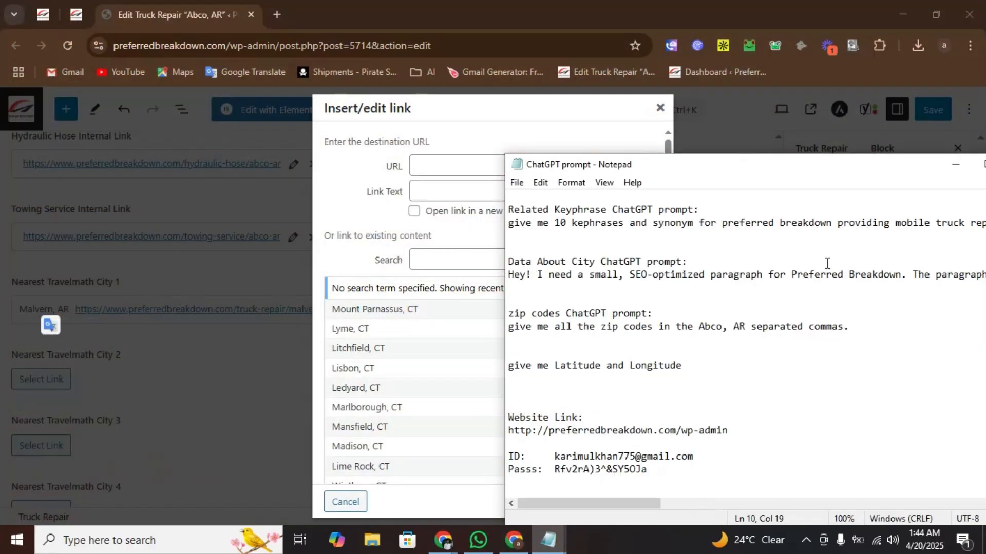
{"action": "left_click", "coordinate": [922, 169]}
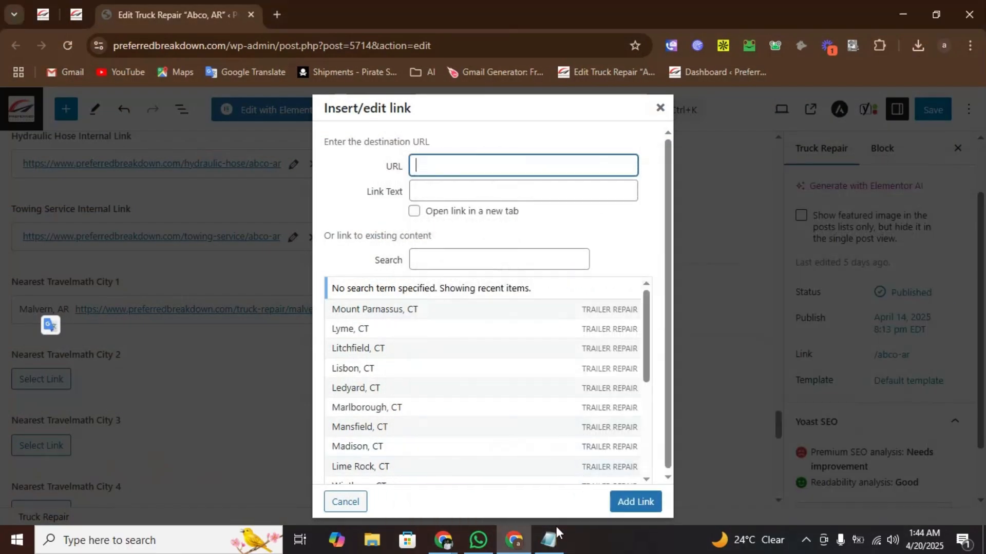
{"action": "left_click", "coordinate": [556, 536]}
{"action": "left_click_drag", "start_coordinate": [687, 249], "coordinate": [506, 250]}
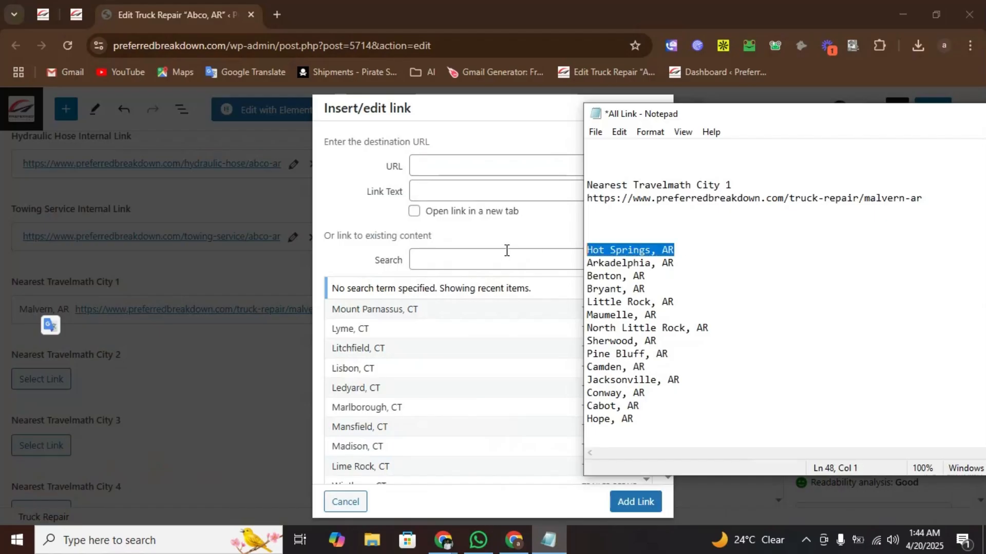
{"action": "left_click_drag", "start_coordinate": [866, 201], "coordinate": [924, 200]}
{"action": "key", "text": "ctrl+v"}
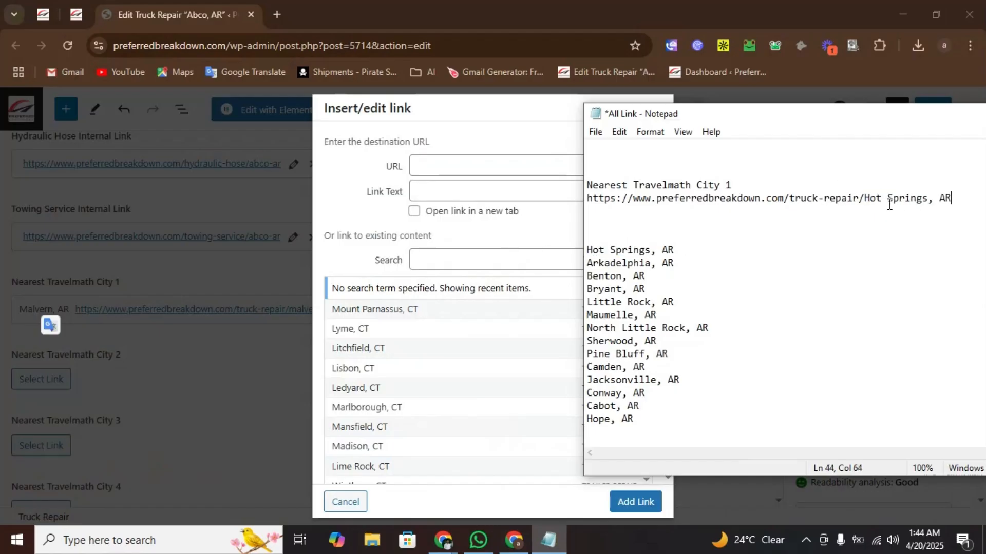
- Reformat the city ending of the truck-repair link in the note as hot-springs-ar
{"action": "left_click_drag", "start_coordinate": [840, 125], "coordinate": [749, 125]}
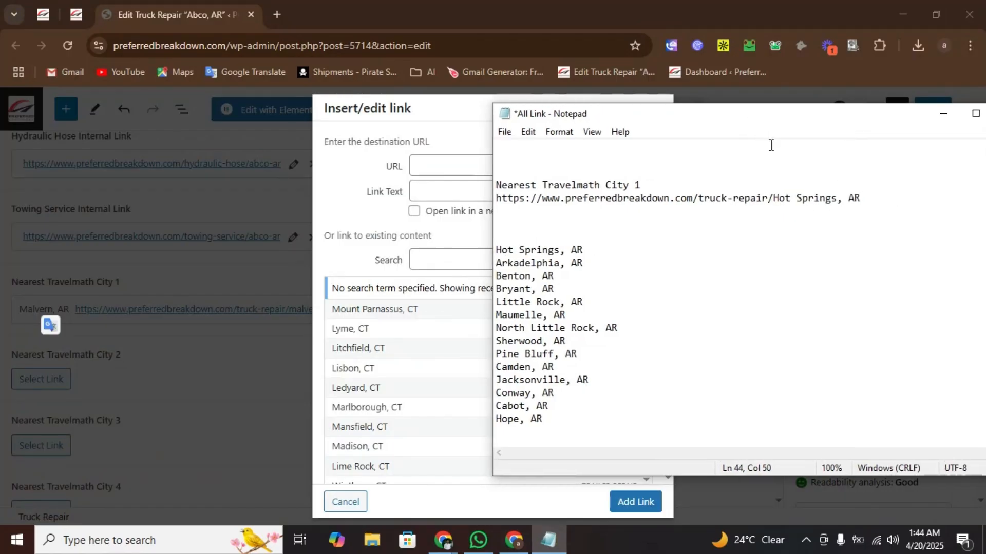
{"action": "key", "text": "BackSpace"}
{"action": "type", "text": "h"}
{"action": "left_click_drag", "start_coordinate": [791, 200], "coordinate": [800, 200]}
{"action": "type", "text": "-s"}
{"action": "left_click_drag", "start_coordinate": [838, 199], "coordinate": [876, 199]}
{"action": "left_click_drag", "start_coordinate": [870, 199], "coordinate": [478, 197]}
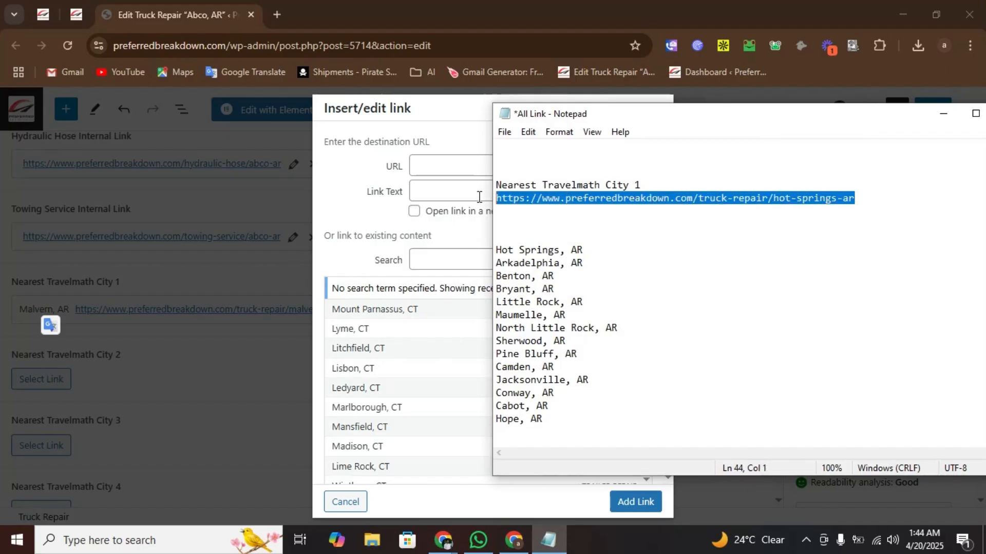
{"action": "left_click", "coordinate": [454, 167]}
{"action": "key", "text": "ctrl+v"}
- Move Hot Springs, AR from the note's city list into the link text and add the link to Nearest Travelmath City 2
{"action": "key", "text": "alt+Tab"}
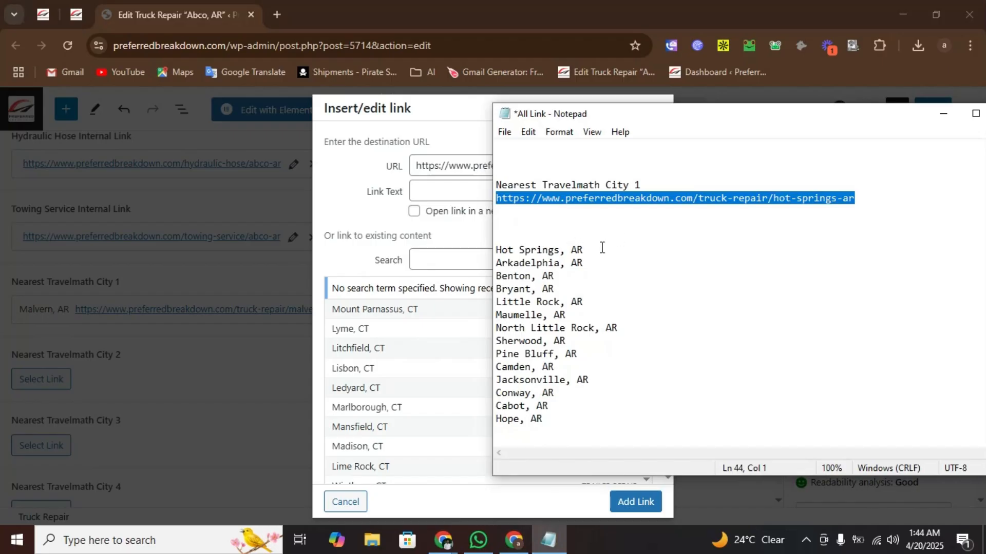
{"action": "left_click_drag", "start_coordinate": [601, 248], "coordinate": [470, 247]}
{"action": "key", "text": "ctrl+x"}
{"action": "left_click", "coordinate": [456, 194]}
{"action": "key", "text": "ctrl+v"}
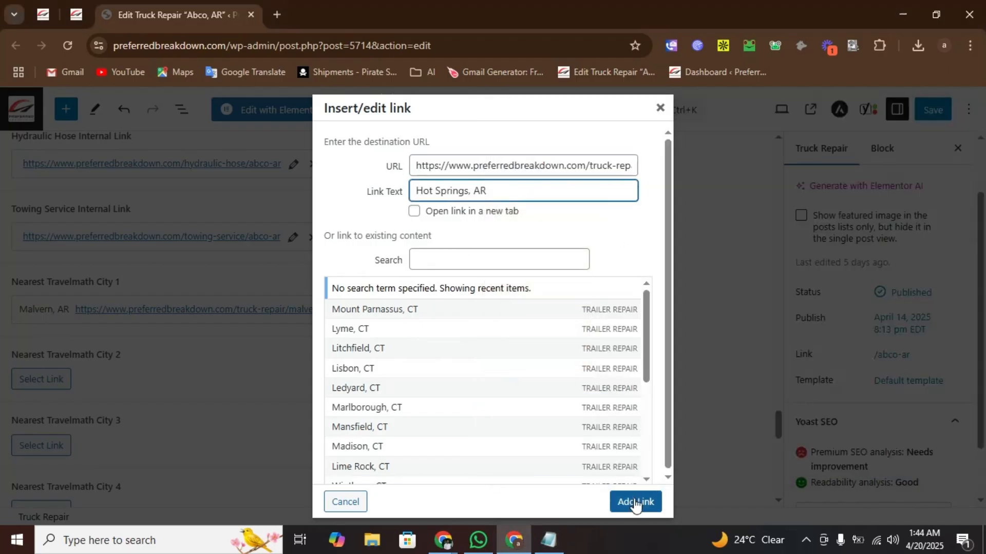
{"action": "left_click", "coordinate": [634, 502]}
- Start a link for Nearest Travelmath City 3 and change the city ending of the note's truck-repair link to arkadelphia-ar
{"action": "scroll", "coordinate": [180, 394], "scroll_direction": "down", "scroll_amount": 1}
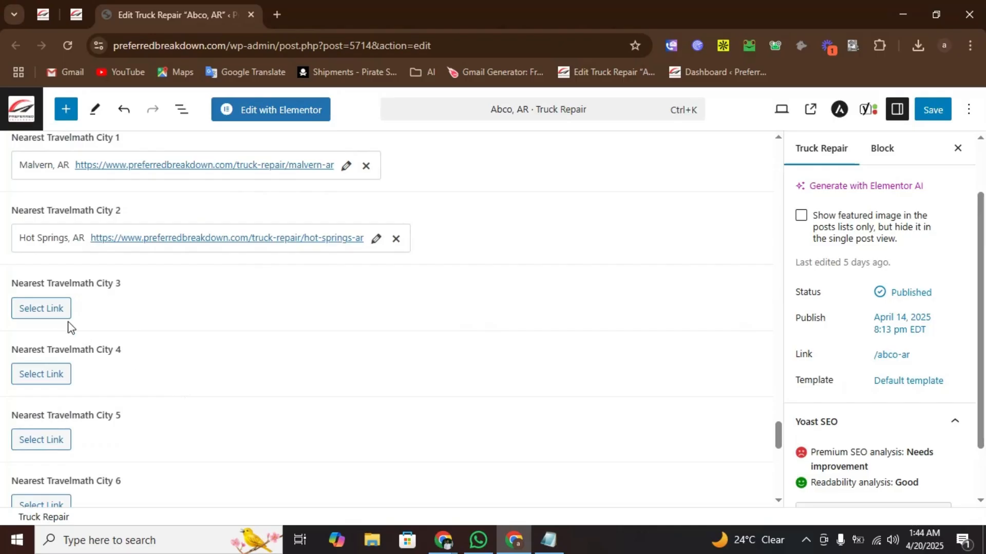
{"action": "left_click", "coordinate": [41, 308]}
{"action": "left_click", "coordinate": [548, 540]}
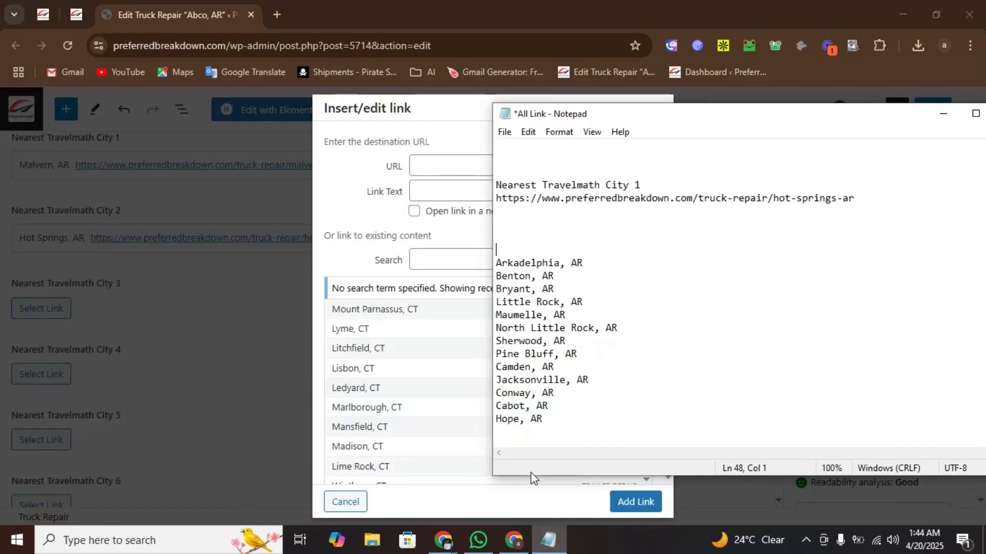
{"action": "left_click_drag", "start_coordinate": [590, 262], "coordinate": [441, 261]}
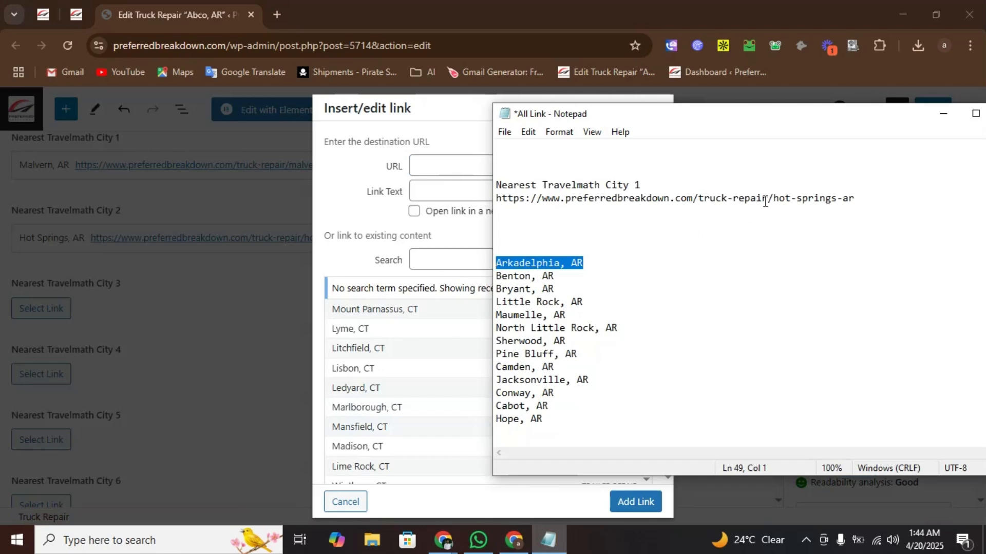
{"action": "left_click_drag", "start_coordinate": [774, 196], "coordinate": [881, 202]}
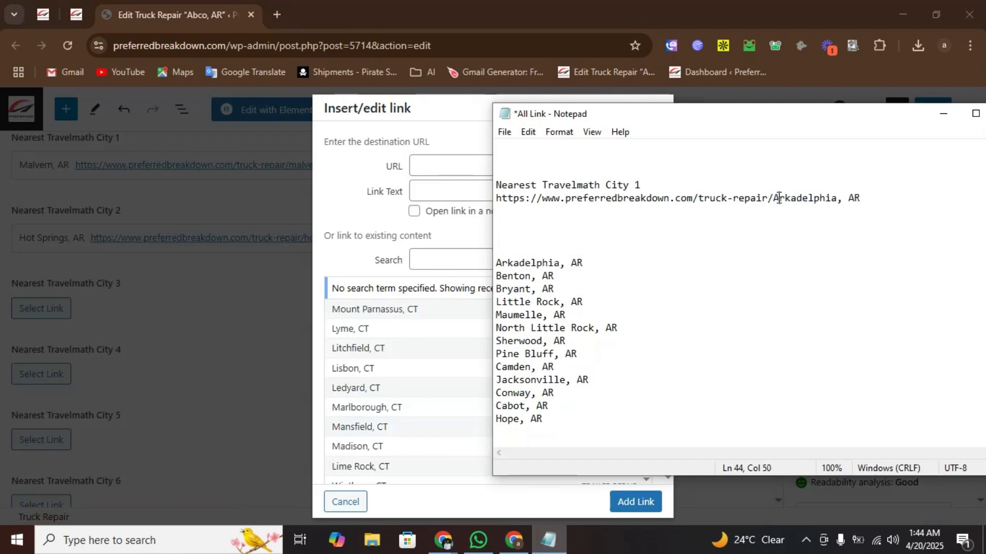
{"action": "key", "text": "BackSpace"}
{"action": "type", "text": "a"}
{"action": "left_click_drag", "start_coordinate": [838, 200], "coordinate": [863, 200]}
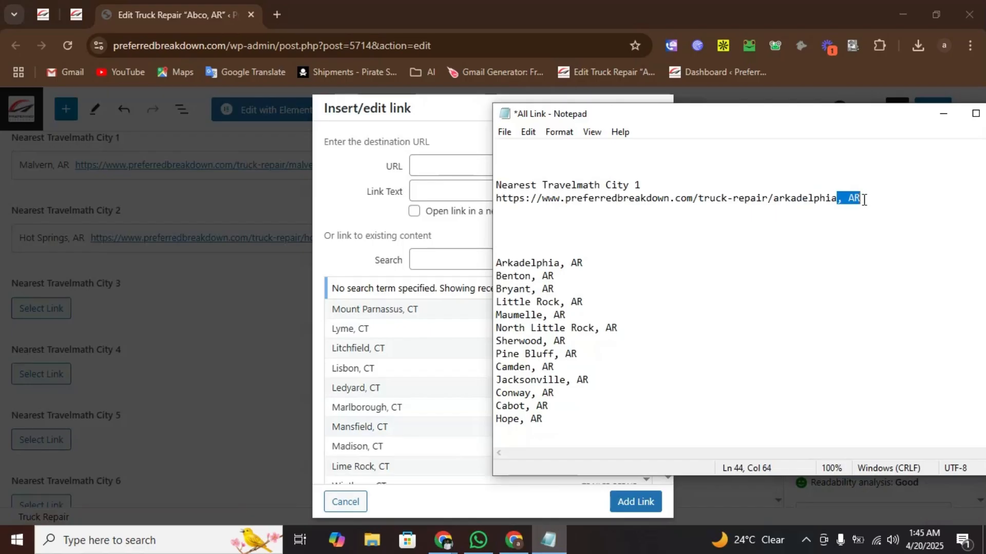
{"action": "type", "text": "-ar"}
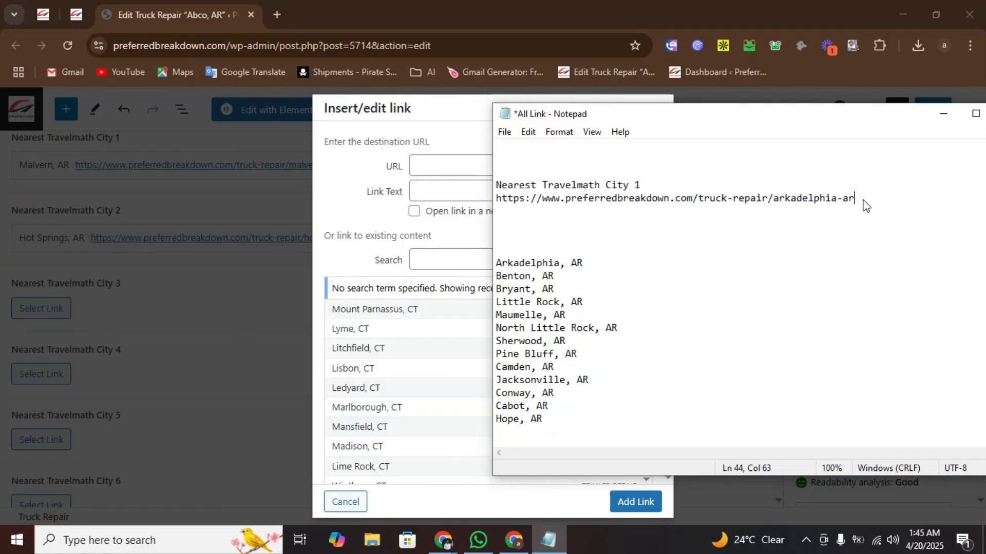
{"action": "left_click_drag", "start_coordinate": [876, 199], "coordinate": [496, 199]}
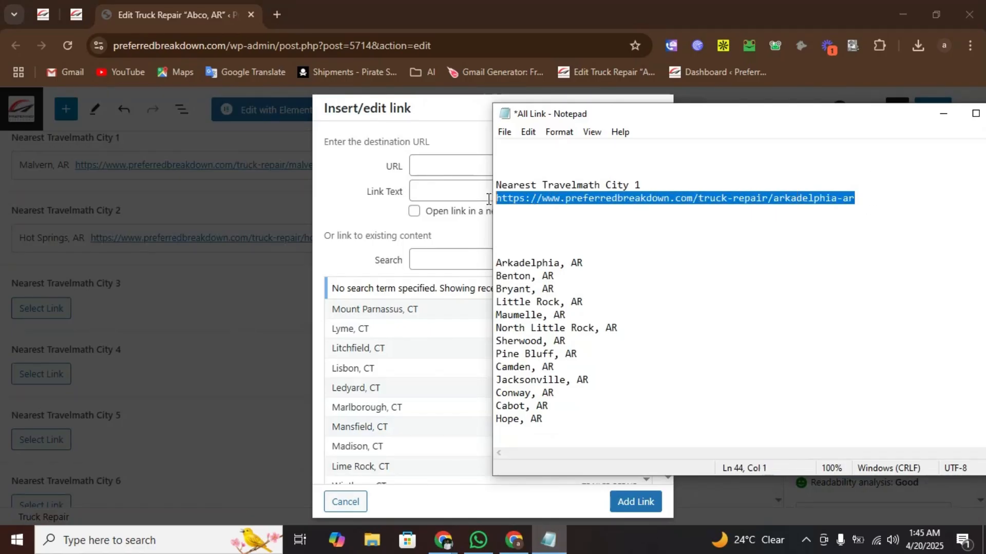
{"action": "left_click", "coordinate": [452, 168]}
{"action": "key", "text": "ctrl+v"}
- Move Arkadelphia, AR from the note's city list into the link text and add the link to Nearest Travelmath City 3
{"action": "key", "text": "alt+Tab"}
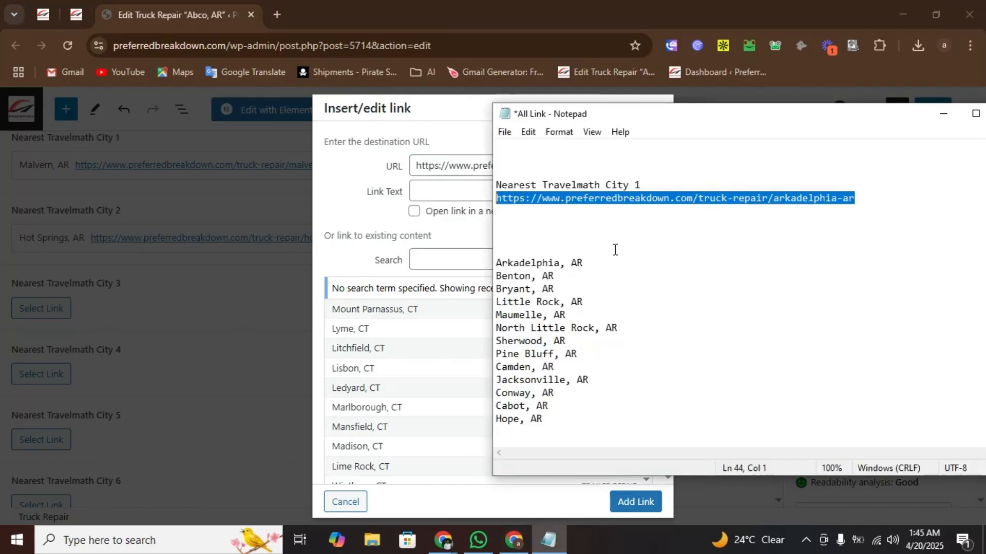
{"action": "left_click_drag", "start_coordinate": [597, 263], "coordinate": [447, 262]}
{"action": "key", "text": "ctrl+x"}
{"action": "left_click", "coordinate": [442, 191]}
{"action": "key", "text": "ctrl+v"}
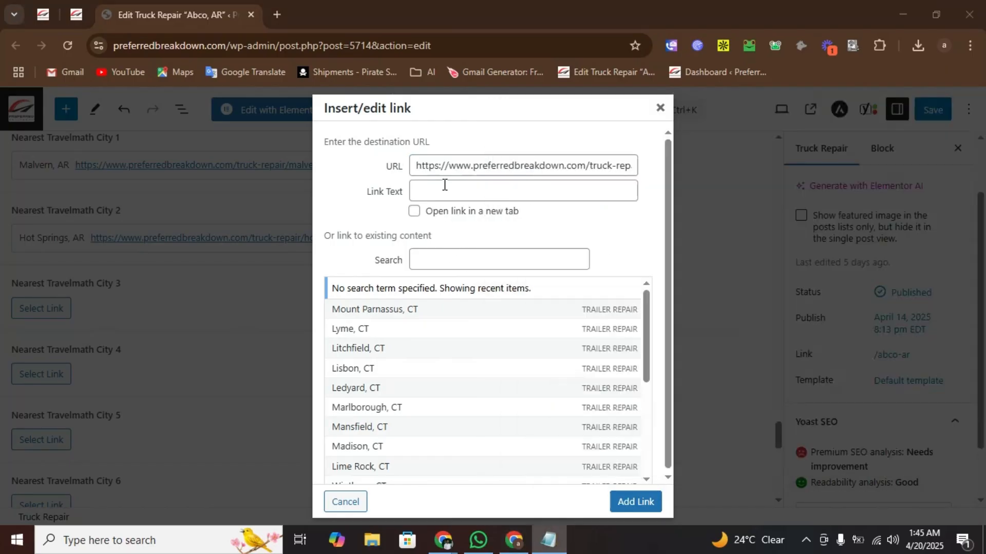
{"action": "left_click", "coordinate": [635, 501]}
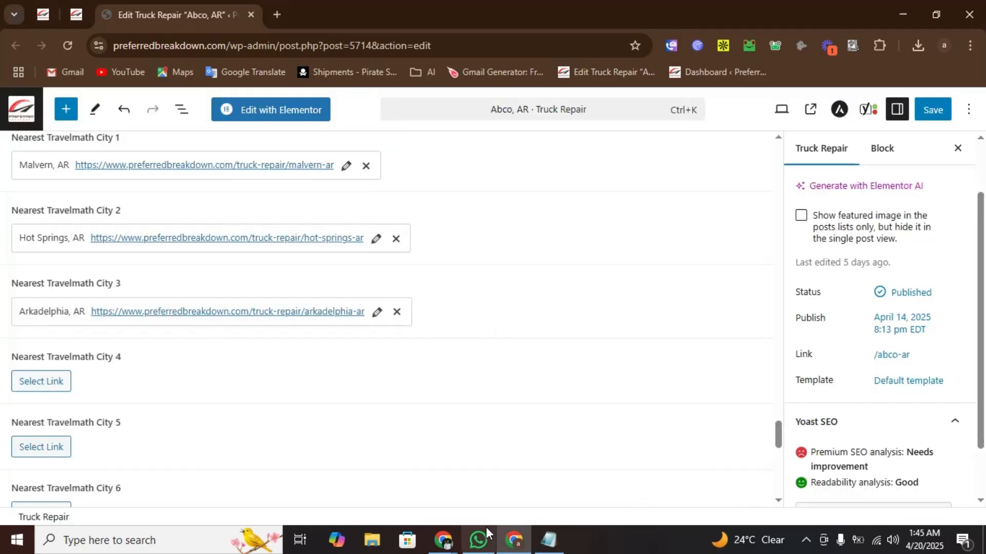
{"action": "mouse_move", "coordinate": [457, 542]}
{"action": "left_click", "coordinate": [398, 481]}
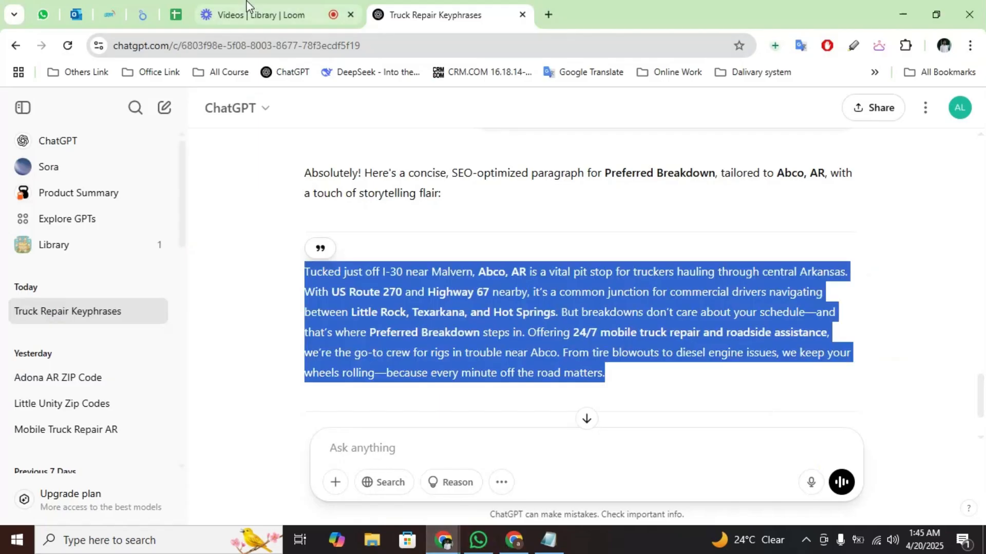
{"action": "left_click", "coordinate": [249, 4]}
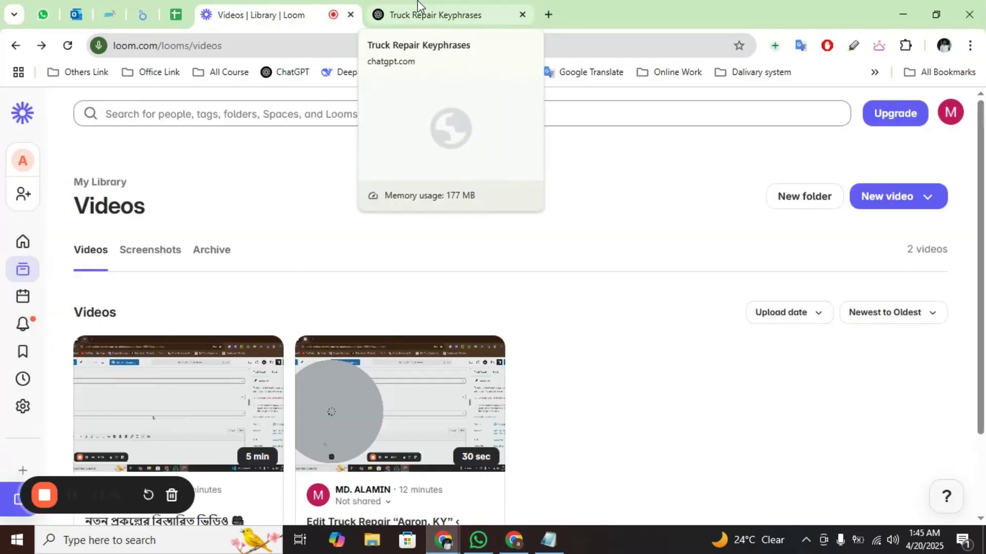
{"action": "left_click", "coordinate": [417, 1]}
{"action": "left_click", "coordinate": [895, 1]}
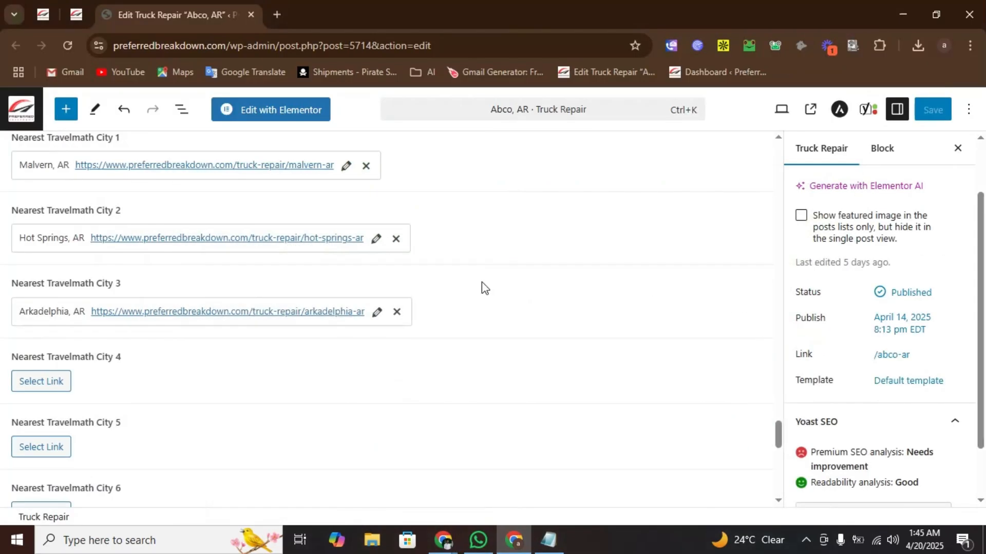
- Copy Benton, AR from the note's city list over the truck-repair link's city ending and reformat it as benton-ar
{"action": "left_click", "coordinate": [549, 540]}
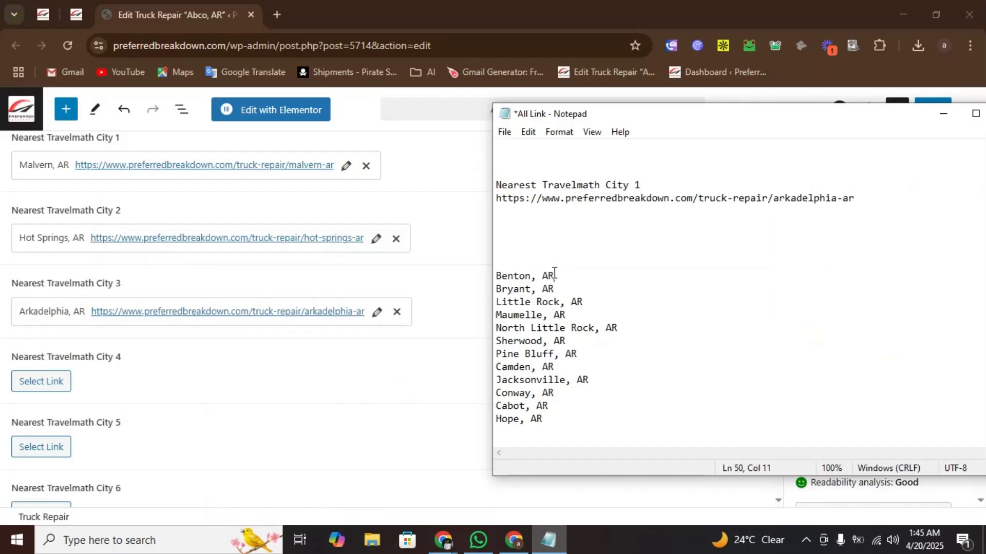
{"action": "left_click_drag", "start_coordinate": [571, 273], "coordinate": [427, 278]}
{"action": "left_click_drag", "start_coordinate": [775, 201], "coordinate": [900, 199]}
{"action": "key", "text": "ctrl+v"}
{"action": "key", "text": "BackSpace"}
{"action": "type", "text": "b"}
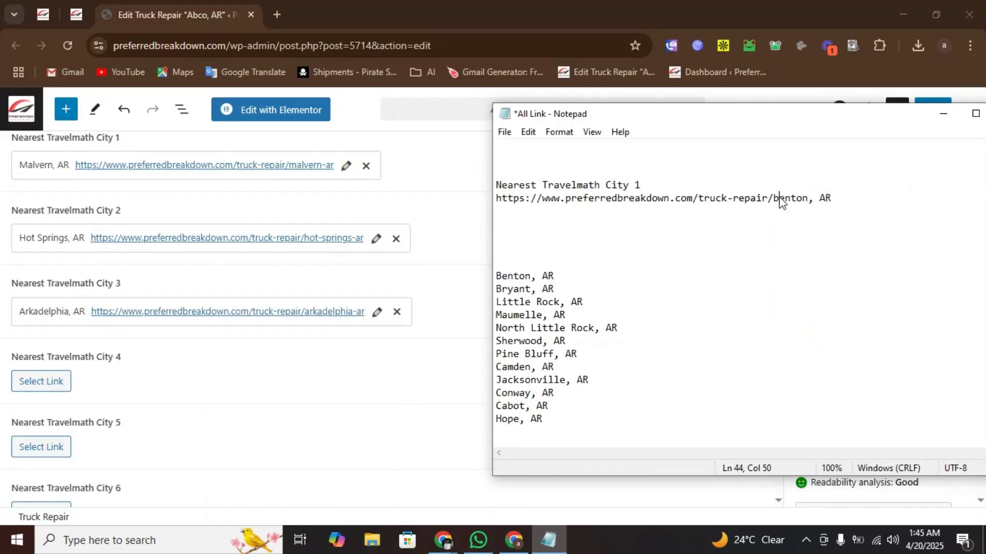
{"action": "left_click_drag", "start_coordinate": [808, 198], "coordinate": [851, 198]}
{"action": "type", "text": "-ar"}
{"action": "left_click_drag", "start_coordinate": [837, 198], "coordinate": [464, 195]}
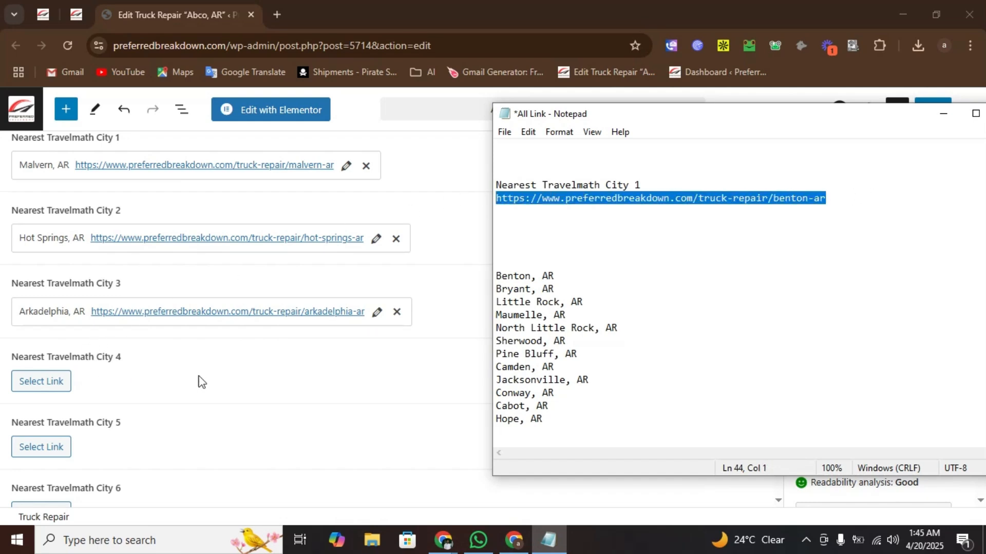
{"action": "left_click", "coordinate": [29, 388]}
{"action": "key", "text": "ctrl+v"}
- Move Benton, AR from the note's city list into the link text and add the link to Nearest Travelmath City 4
{"action": "key", "text": "alt+Tab"}
{"action": "left_click_drag", "start_coordinate": [589, 274], "coordinate": [495, 276]}
{"action": "key", "text": "ctrl+x"}
{"action": "left_click", "coordinate": [441, 194]}
{"action": "key", "text": "ctrl+v"}
{"action": "left_click", "coordinate": [627, 502]}
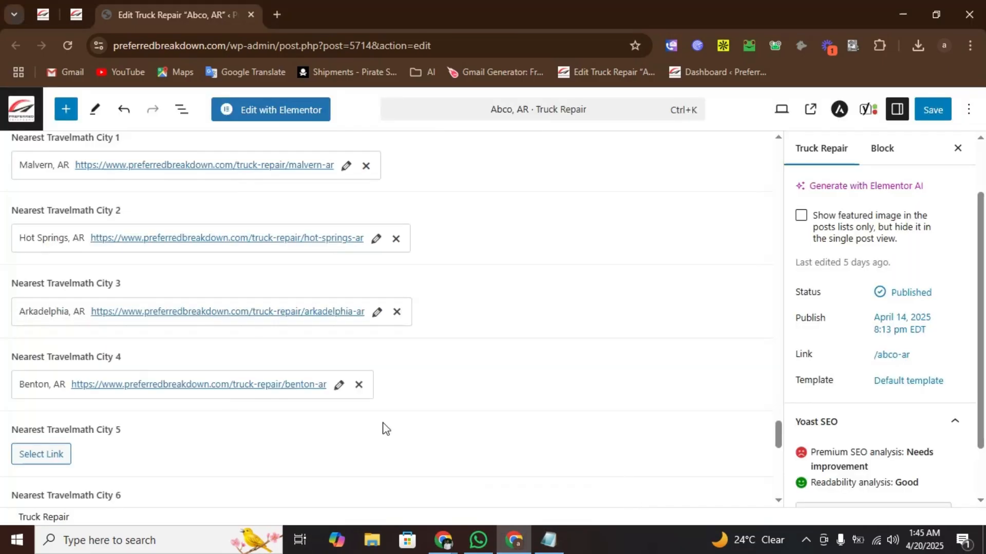
- Start a link for Nearest Travelmath City 5 and replace benton-ar in the note's link with Bryant, AR
{"action": "scroll", "coordinate": [66, 330], "scroll_direction": "down", "scroll_amount": 3}
{"action": "left_click", "coordinate": [49, 311]}
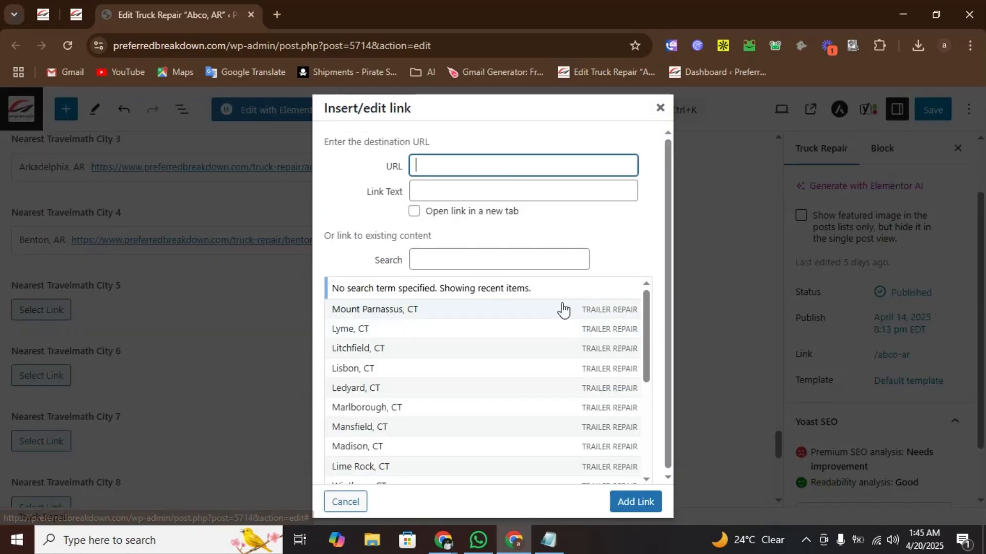
{"action": "left_click", "coordinate": [549, 540]}
{"action": "left_click_drag", "start_coordinate": [576, 286], "coordinate": [466, 285]}
{"action": "key", "text": "ctrl+x"}
{"action": "key", "text": "ctrl+z"}
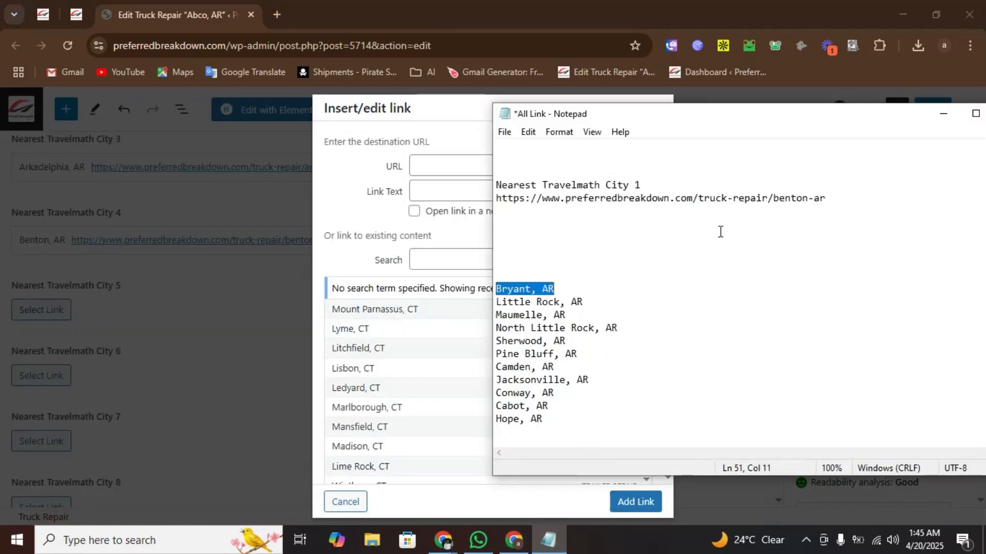
{"action": "left_click_drag", "start_coordinate": [773, 199], "coordinate": [891, 198]}
{"action": "key", "text": "ctrl+v"}
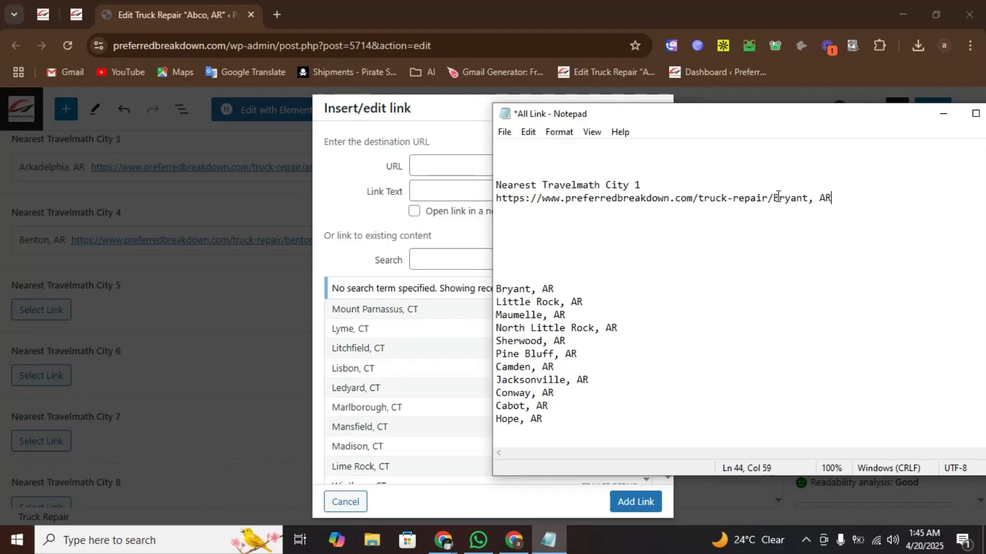
- Reformat the city ending of the truck-repair link in the note as bryant-ar
{"action": "key", "text": "BackSpace"}
{"action": "type", "text": "b"}
{"action": "left_click_drag", "start_coordinate": [810, 199], "coordinate": [879, 198]}
{"action": "type", "text": "-ar"}
{"action": "key", "text": "shift+Home"}
{"action": "key", "text": "ctrl+c"}
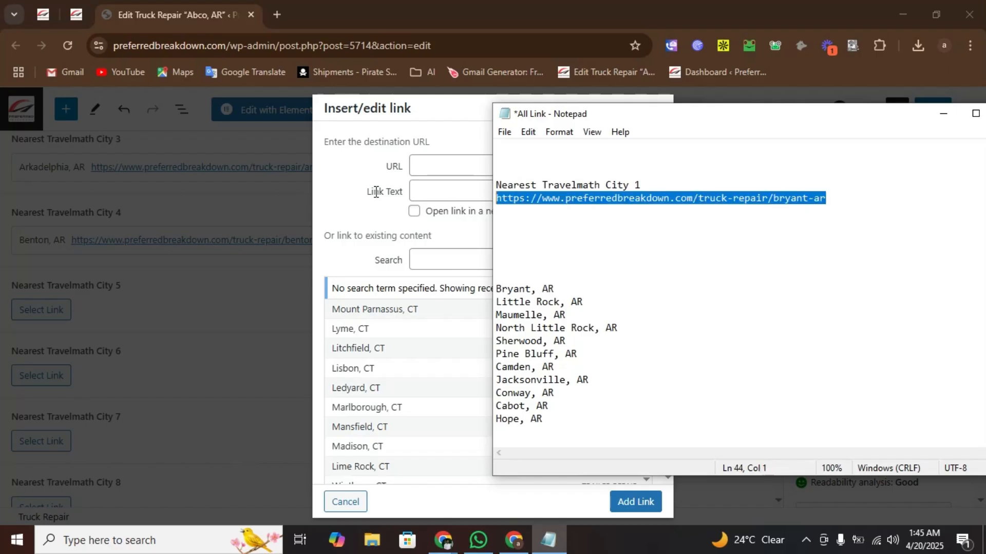
{"action": "left_click", "coordinate": [440, 166]}
{"action": "key", "text": "ctrl+v"}
- Add the Nearest Travelmath City 5 link with Bryant, AR as its link text, and delete that city from the note's list
{"action": "key", "text": "alt+Tab"}
{"action": "left_click", "coordinate": [552, 289]}
{"action": "key", "text": "shift+Home"}
{"action": "key", "text": "ctrl+c"}
{"action": "left_click", "coordinate": [456, 195]}
{"action": "key", "text": "ctrl+v"}
{"action": "left_click", "coordinate": [632, 501]}
{"action": "key", "text": "alt+Tab"}
{"action": "key", "text": "BackSpace"}
- Replace bryant-ar in the note's truck-repair link with Little Rock, AR from the city list, keeping the list entry
{"action": "left_click_drag", "start_coordinate": [598, 304], "coordinate": [481, 303]}
{"action": "key", "text": "ctrl+x"}
{"action": "key", "text": "ctrl+z"}
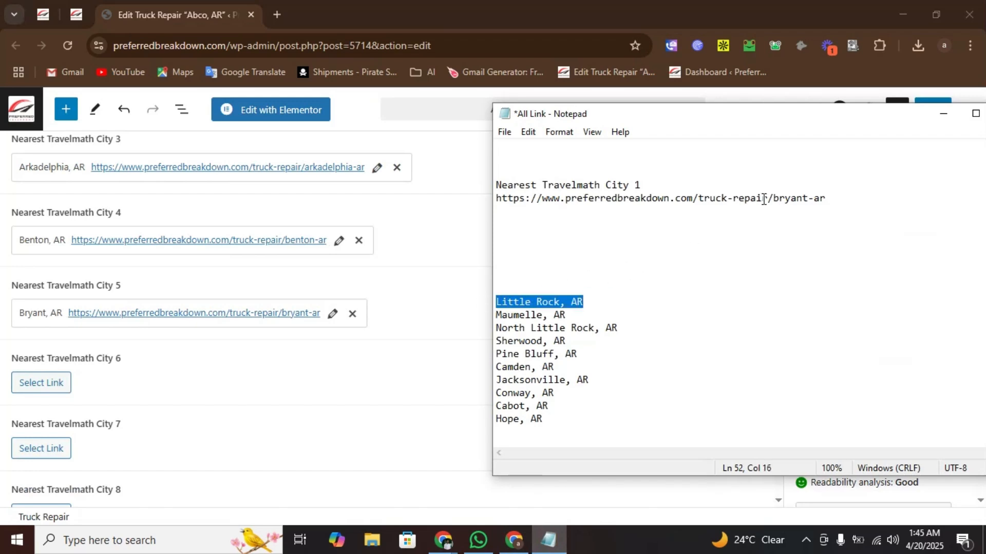
{"action": "left_click_drag", "start_coordinate": [775, 199], "coordinate": [876, 196]}
{"action": "key", "text": "ctrl+v"}
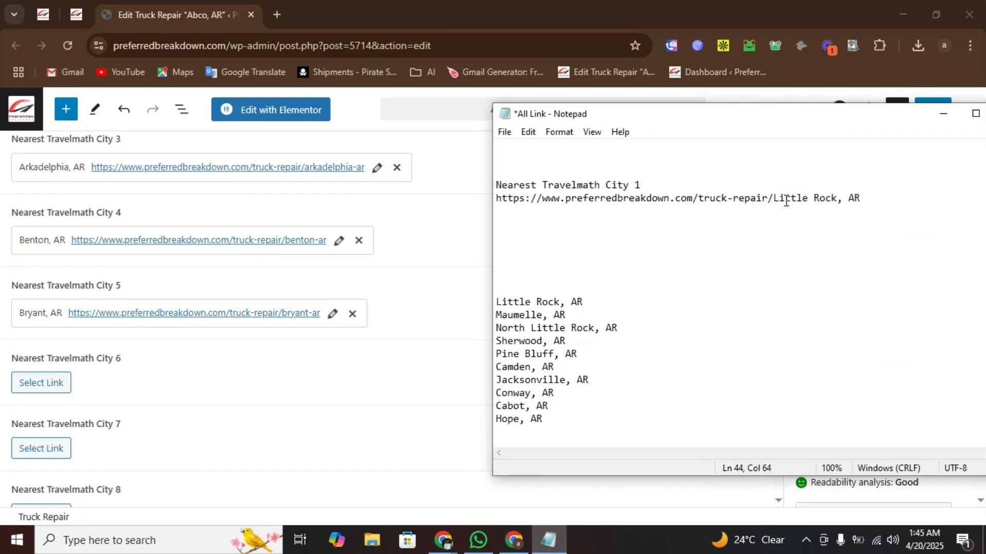
- Reformat the city ending of the truck-repair link in the note as little-rock-ar
{"action": "key", "text": "BackSpace"}
{"action": "type", "text": "l"}
{"action": "left_click_drag", "start_coordinate": [813, 196], "coordinate": [820, 199]}
{"action": "type", "text": "-r"}
{"action": "left_click_drag", "start_coordinate": [837, 198], "coordinate": [880, 199]}
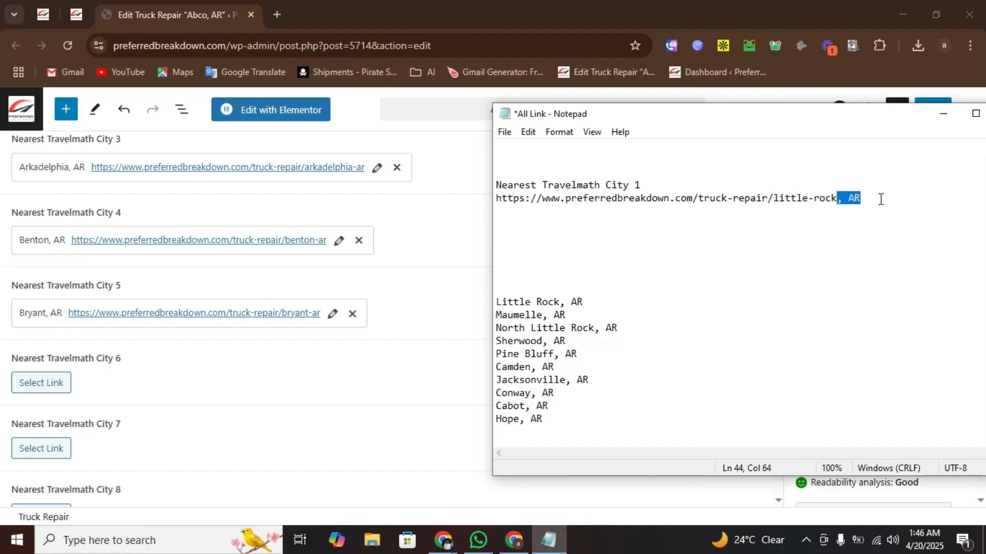
{"action": "type", "text": "-ar"}
{"action": "key", "text": "shift+Home"}
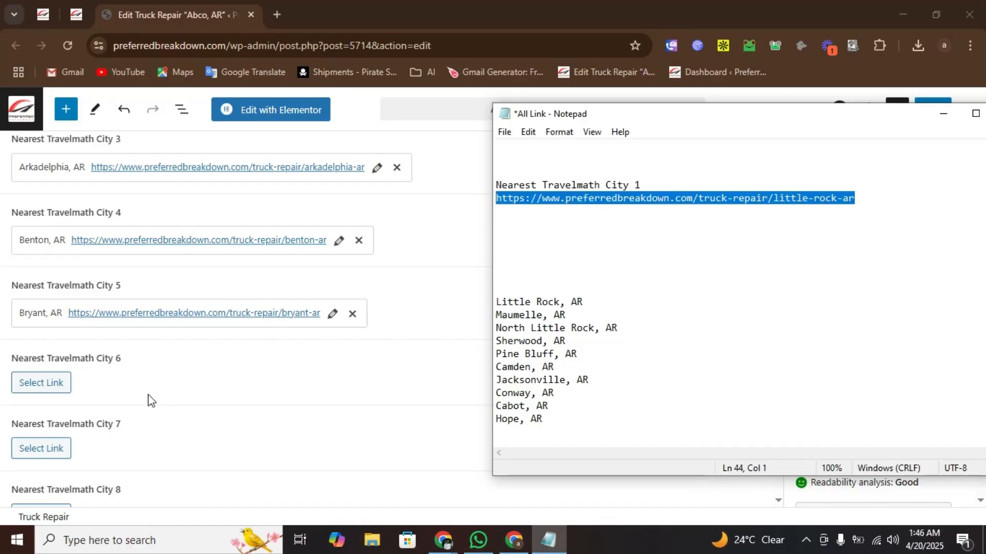
{"action": "left_click", "coordinate": [46, 383]}
{"action": "key", "text": "ctrl+v"}
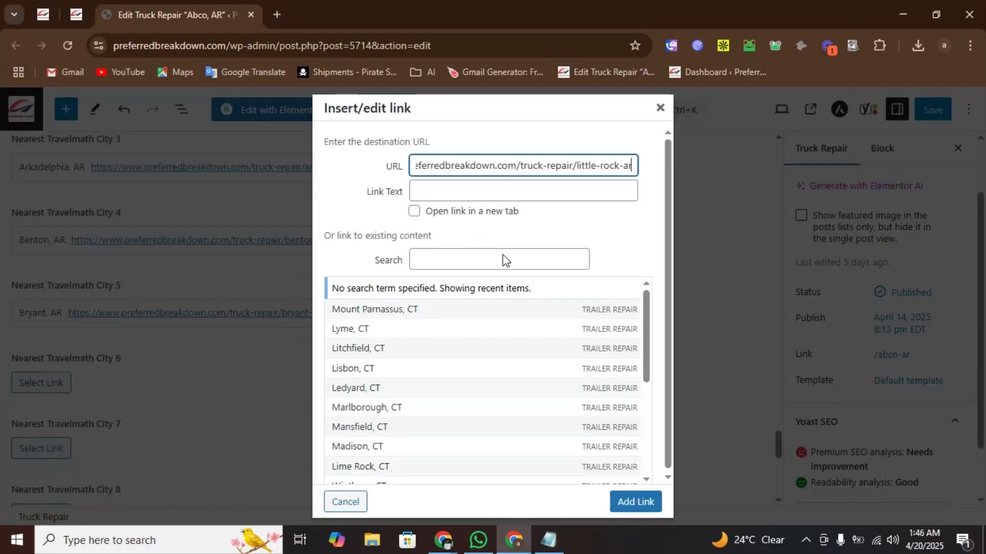
- Move Little Rock, AR from the note's city list into the link text and add the link to Nearest Travelmath City 6
{"action": "left_click", "coordinate": [550, 534]}
{"action": "left_click_drag", "start_coordinate": [595, 298], "coordinate": [495, 294]}
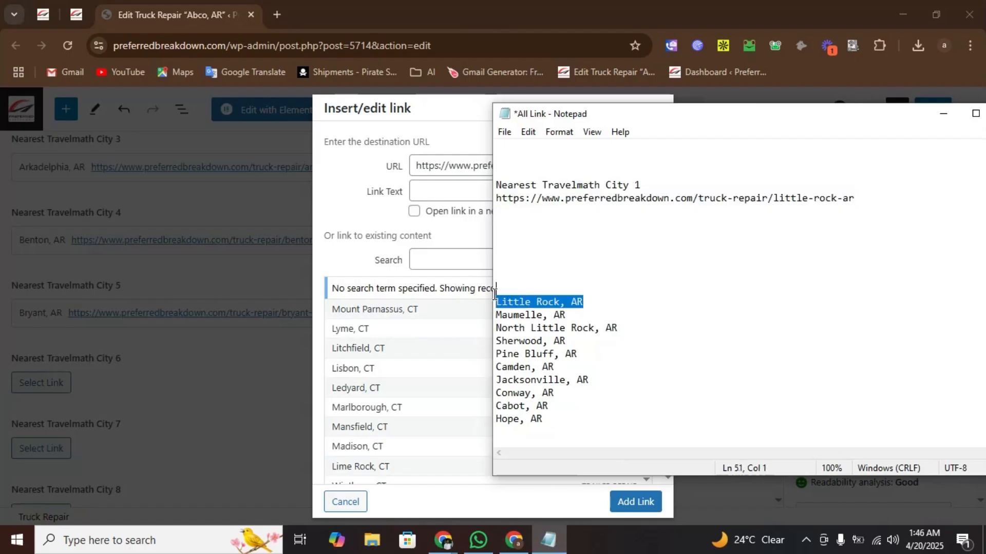
{"action": "key", "text": "ctrl+x"}
{"action": "left_click", "coordinate": [455, 190]}
{"action": "key", "text": "ctrl+v"}
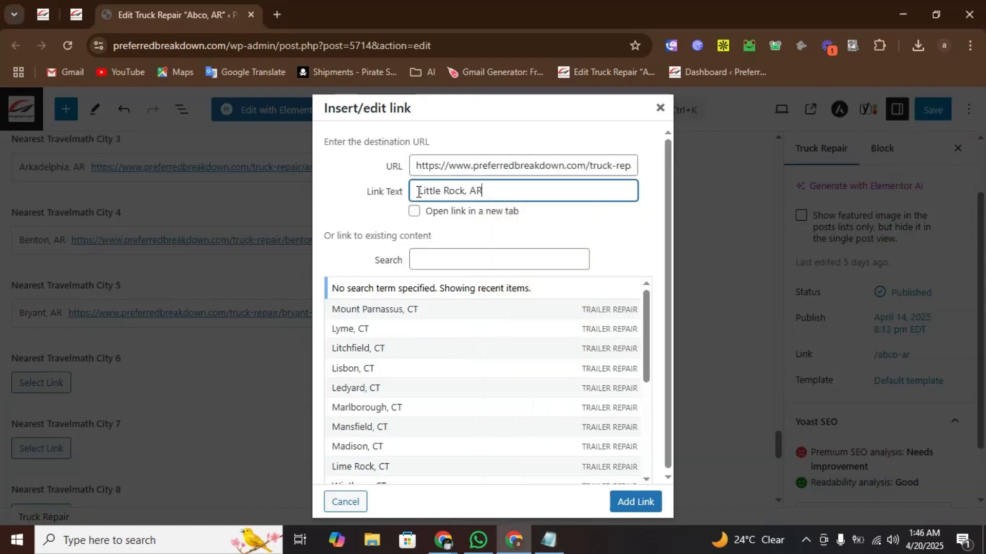
{"action": "left_click", "coordinate": [632, 501]}
- Start a link for Nearest Travelmath City 7 and delete five blank lines above the remaining city list in the note
{"action": "scroll", "coordinate": [221, 323], "scroll_direction": "down", "scroll_amount": 4}
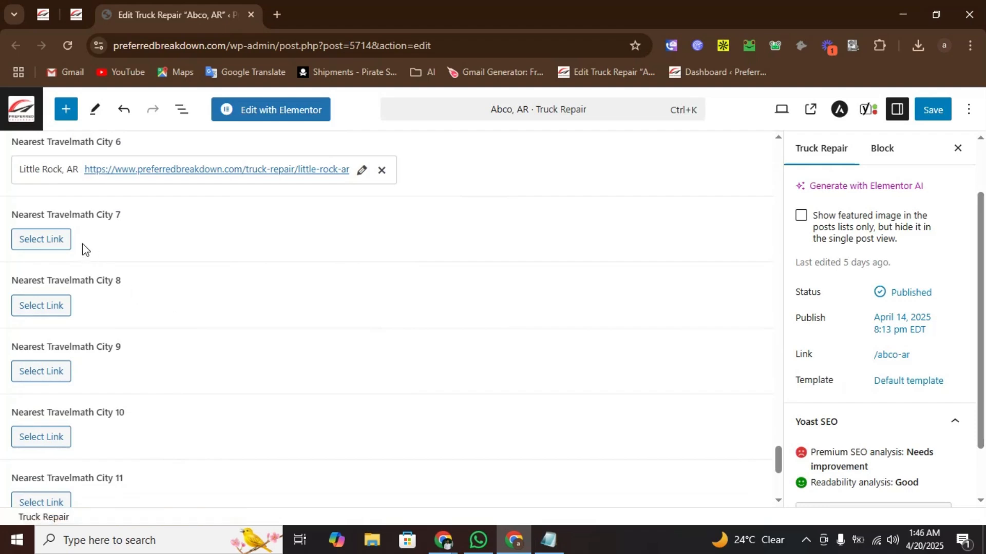
{"action": "left_click", "coordinate": [41, 239]}
{"action": "key", "text": "alt+Tab"}
{"action": "key", "text": "Up"}
{"action": "key", "text": "Up"}
{"action": "key", "text": "Up"}
{"action": "key", "text": "Up"}
{"action": "key", "text": "Up"}
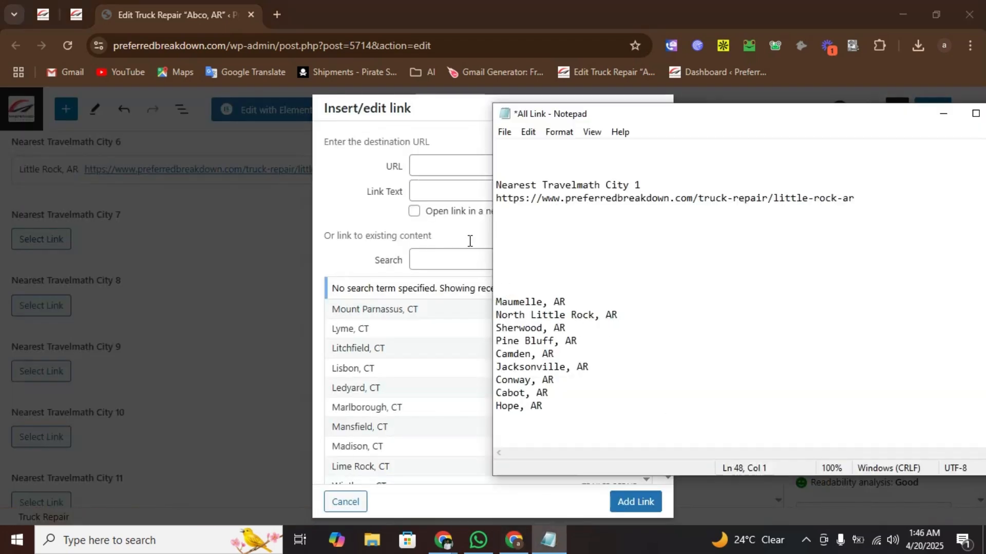
{"action": "key", "text": "Delete"}
{"action": "key", "text": "Delete"}
{"action": "key", "text": "Delete"}
{"action": "key", "text": "Delete"}
{"action": "key", "text": "Delete"}
- Copy Maumelle, AR from the note's city list over little-rock-ar in the truck-repair link and reformat it as maumelle-ar
{"action": "key", "text": "shift+Down"}
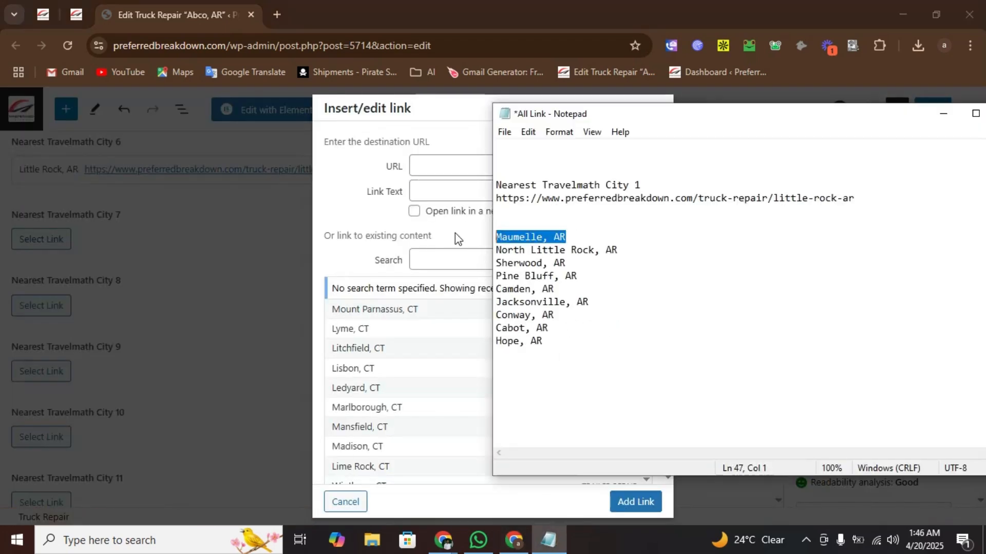
{"action": "left_click_drag", "start_coordinate": [776, 197], "coordinate": [885, 195]}
{"action": "key", "text": "ctrl+v"}
{"action": "left_click", "coordinate": [778, 198]}
{"action": "key", "text": "BackSpace"}
{"action": "type", "text": "m"}
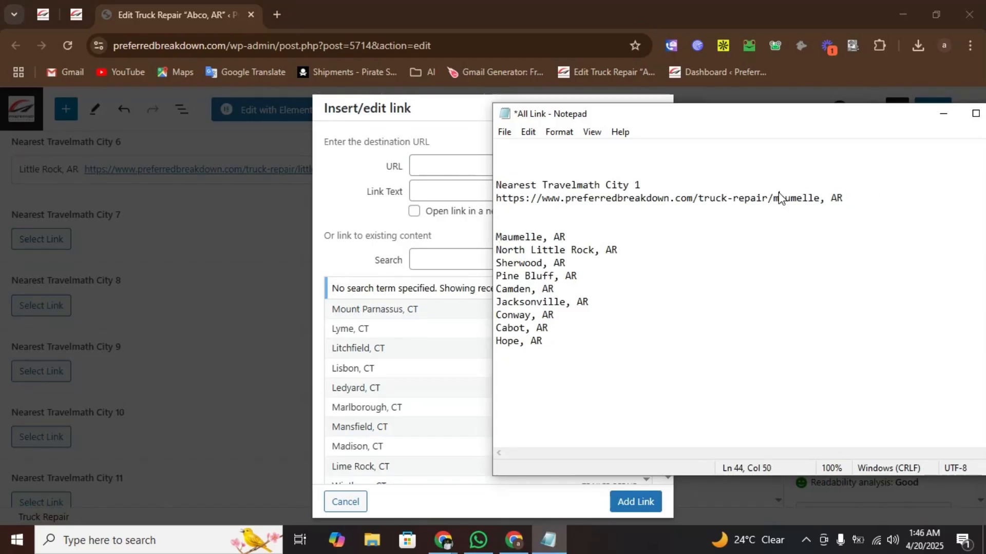
{"action": "left_click_drag", "start_coordinate": [820, 198], "coordinate": [874, 201]}
{"action": "type", "text": "-ar"}
{"action": "key", "text": "shift+Home"}
{"action": "key", "text": "ctrl+c"}
{"action": "left_click", "coordinate": [442, 166]}
{"action": "key", "text": "ctrl+v"}
- Move Maumelle, AR from the note's city list into the link text and add the link to Nearest Travelmath City 7
{"action": "key", "text": "alt+Tab"}
{"action": "left_click", "coordinate": [490, 230]}
{"action": "key", "text": "Down"}
{"action": "key", "text": "shift+End"}
{"action": "key", "text": "ctrl+c"}
{"action": "left_click", "coordinate": [455, 190]}
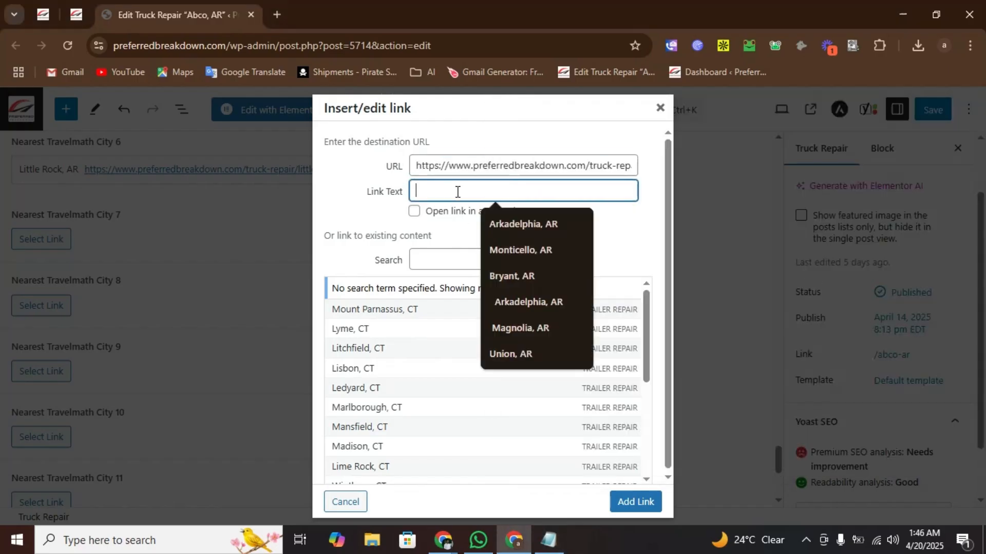
{"action": "key", "text": "ctrl+v"}
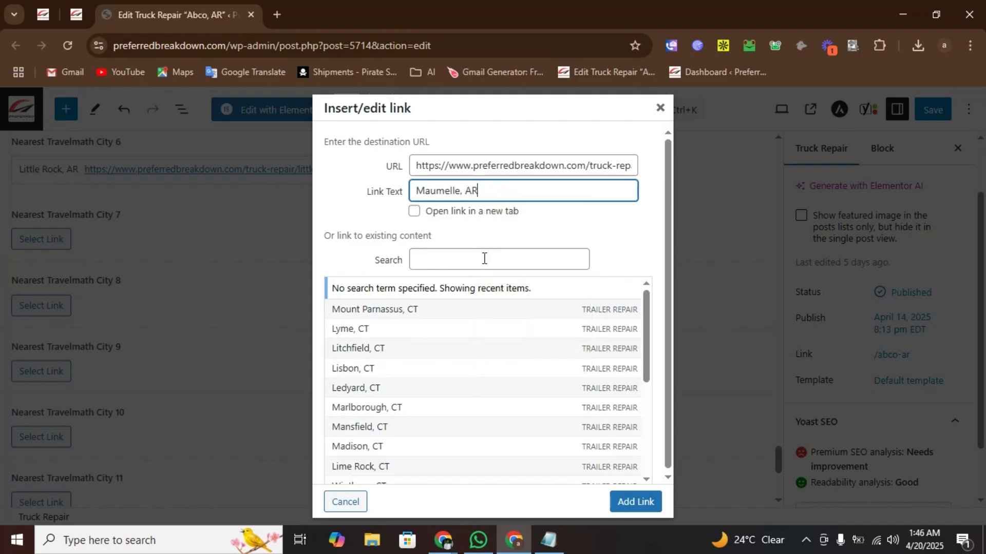
{"action": "left_click", "coordinate": [624, 494]}
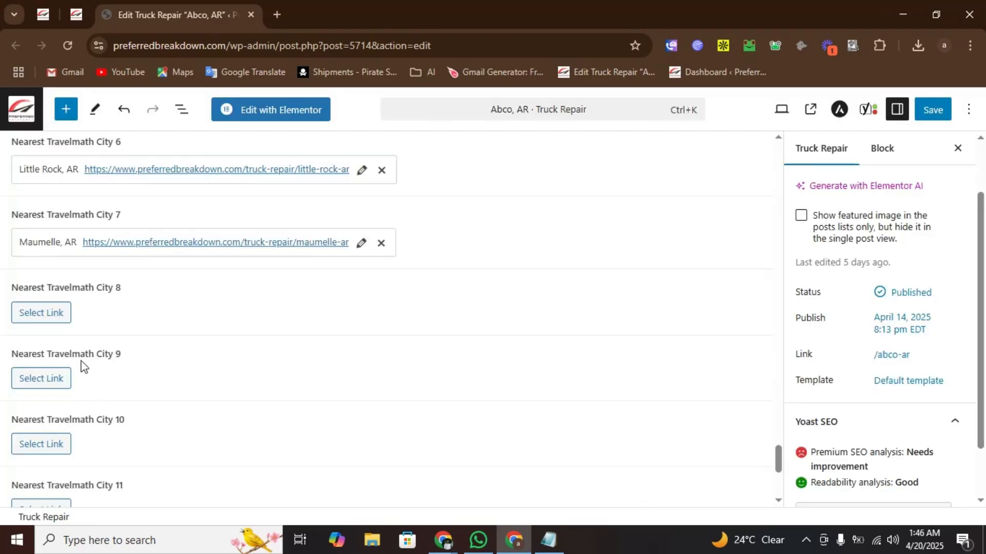
- Copy North Little Rock, AR from the note's city list over maumelle-ar in the truck-repair link and reformat it as north-little-rock-ar
{"action": "key", "text": "alt+Tab"}
{"action": "key", "text": "Down"}
{"action": "key", "text": "shift+End"}
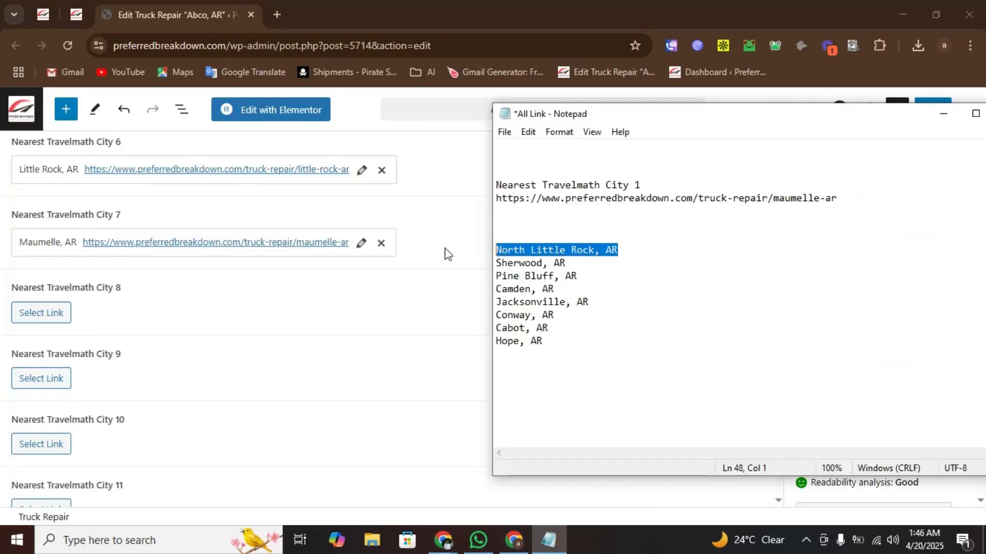
{"action": "left_click_drag", "start_coordinate": [773, 200], "coordinate": [895, 196]}
{"action": "key", "text": "ctrl+v"}
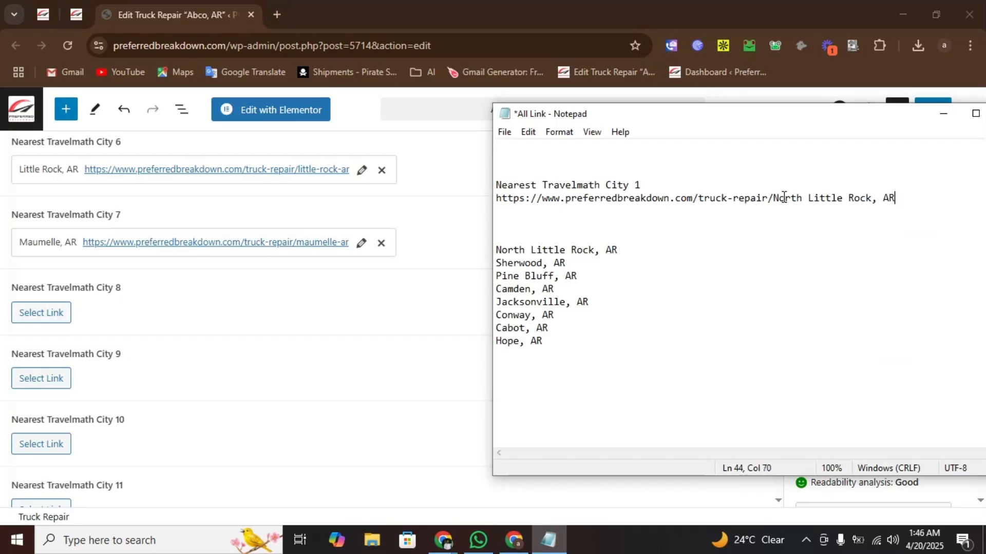
{"action": "key", "text": "BackSpace"}
{"action": "type", "text": "n"}
{"action": "left_click_drag", "start_coordinate": [801, 199], "coordinate": [916, 200]}
{"action": "type", "text": "l"}
{"action": "type", "text": "r"}
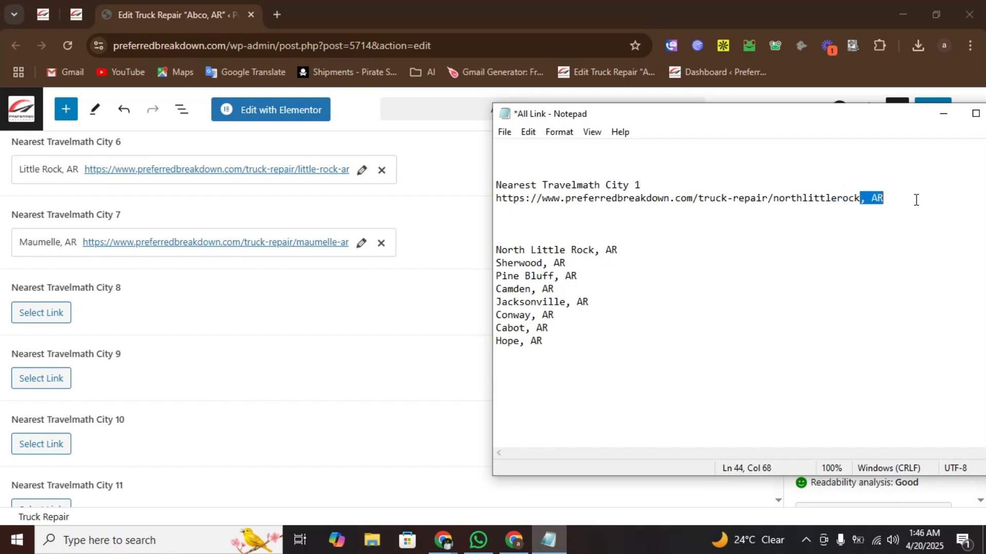
{"action": "type", "text": "-a-"}
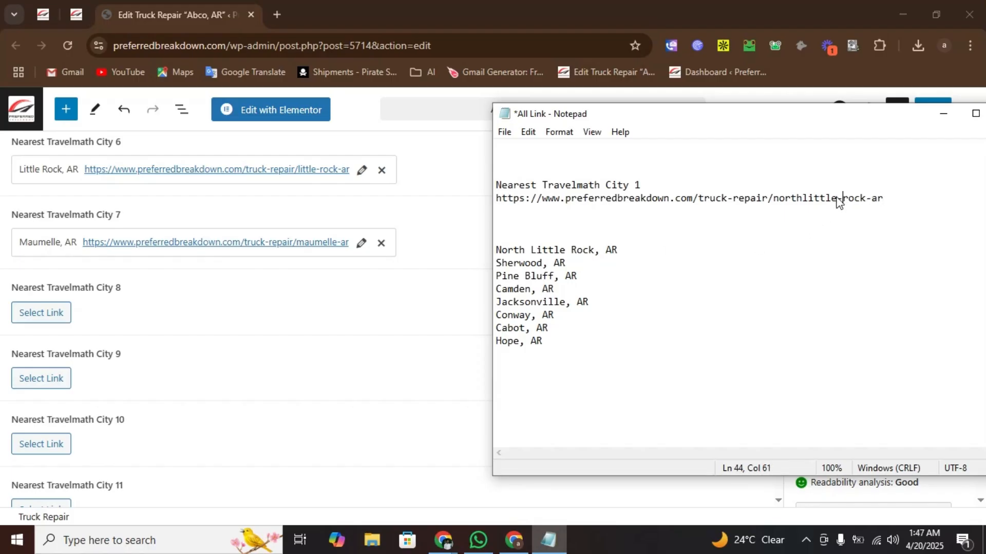
{"action": "type", "text": "-"}
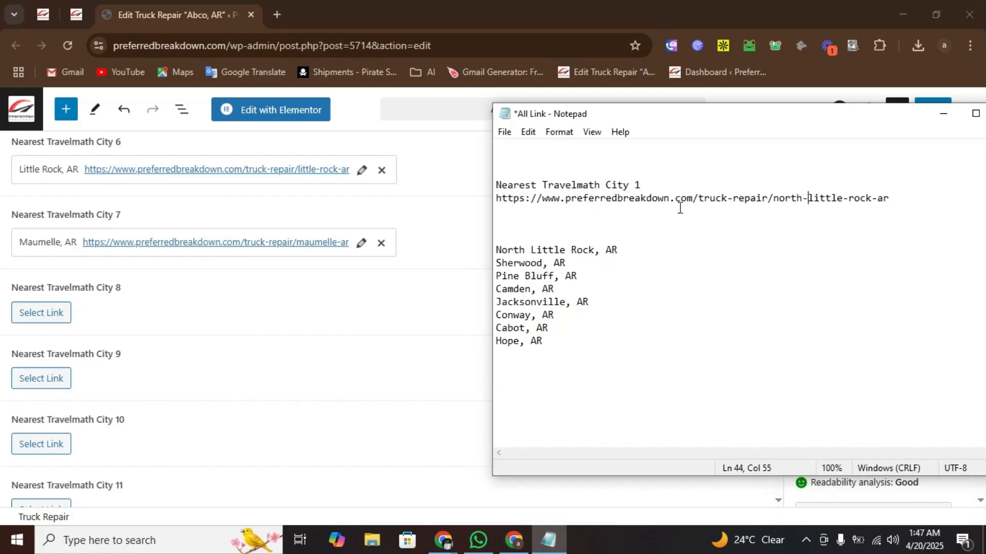
{"action": "left_click_drag", "start_coordinate": [890, 198], "coordinate": [496, 199]}
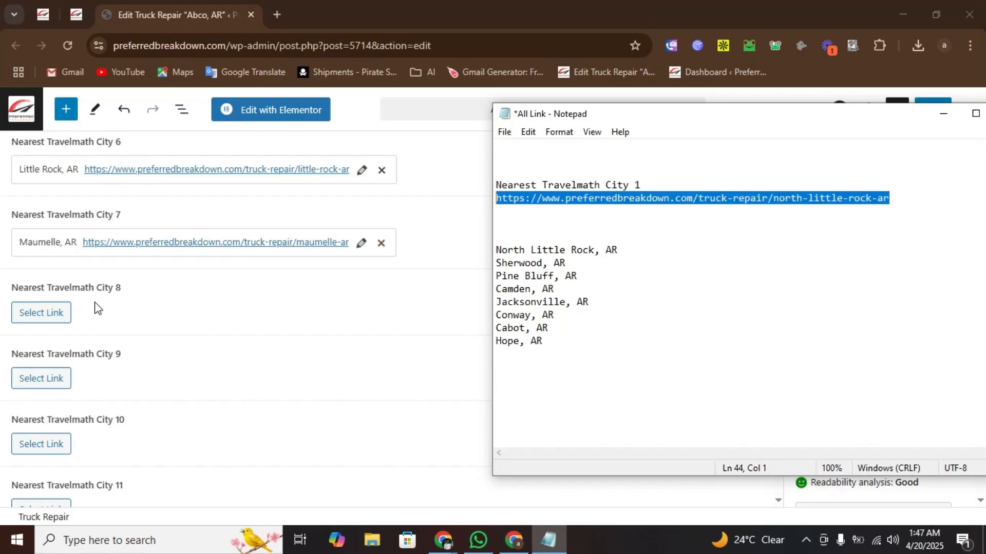
{"action": "left_click", "coordinate": [60, 312]}
{"action": "key", "text": "ctrl+v"}
{"action": "key", "text": "alt+Tab"}
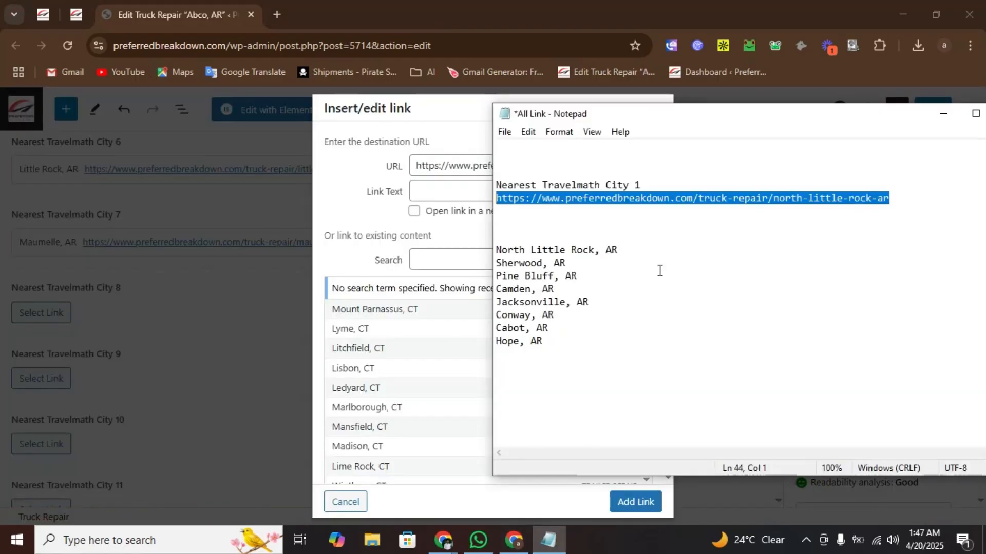
{"action": "left_click_drag", "start_coordinate": [620, 250], "coordinate": [438, 253]}
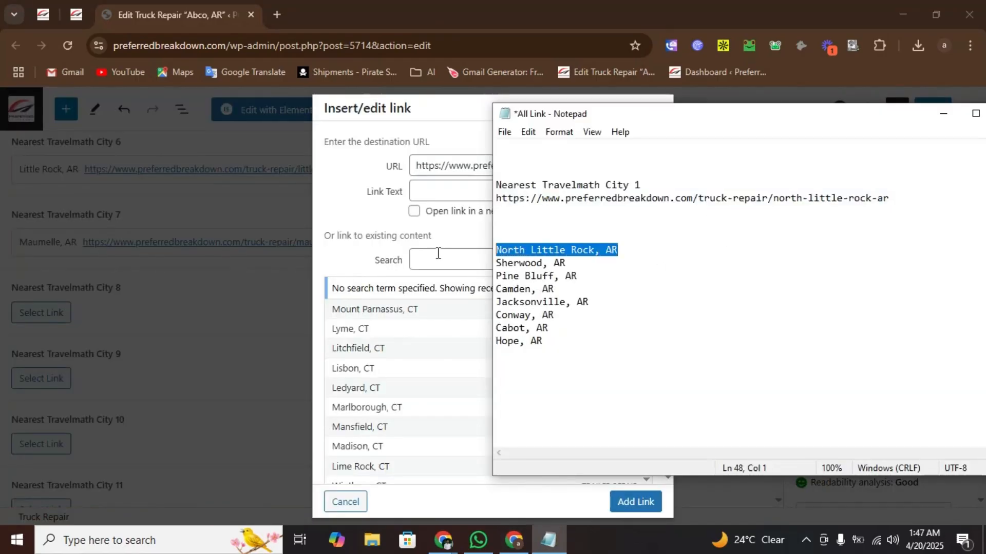
{"action": "key", "text": "ctrl+c"}
{"action": "left_click", "coordinate": [429, 182]}
{"action": "key", "text": "ctrl+v"}
{"action": "left_click", "coordinate": [624, 499]}
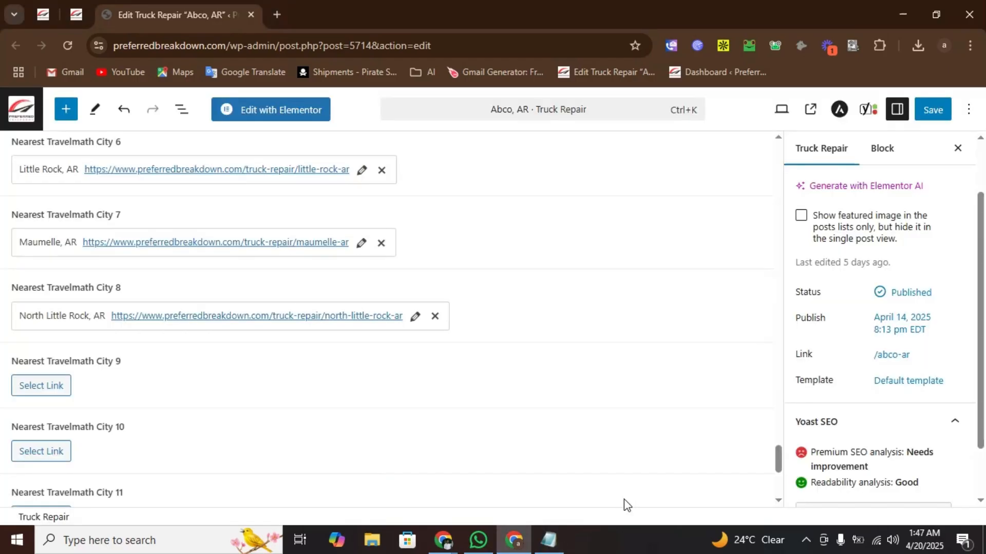
- Delete North Little Rock, AR from the note's city list and replace the truck-repair link's ending with Sherwood, AR reformatted as sherwood-ar
{"action": "key", "text": "alt+Tab"}
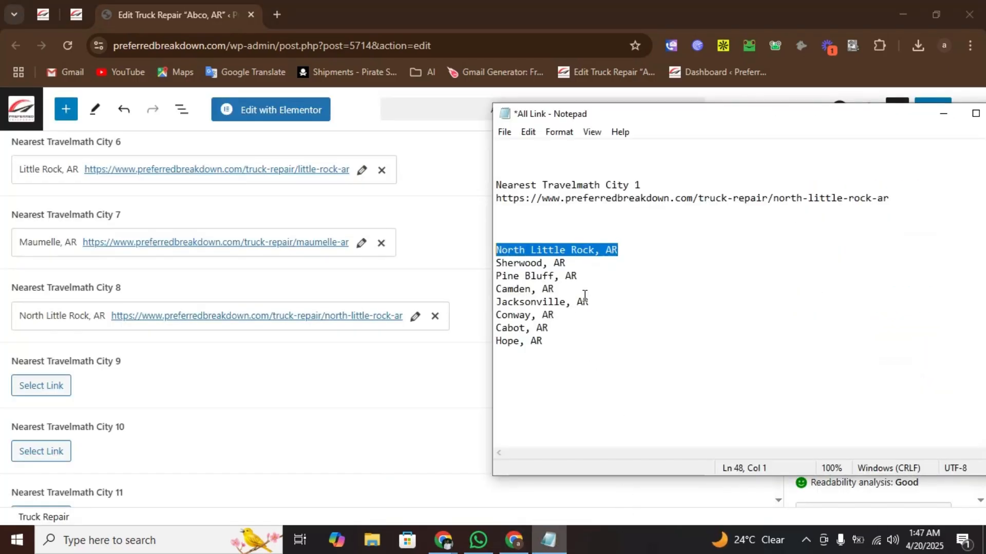
{"action": "key", "text": "Delete"}
{"action": "left_click_drag", "start_coordinate": [587, 263], "coordinate": [448, 263]}
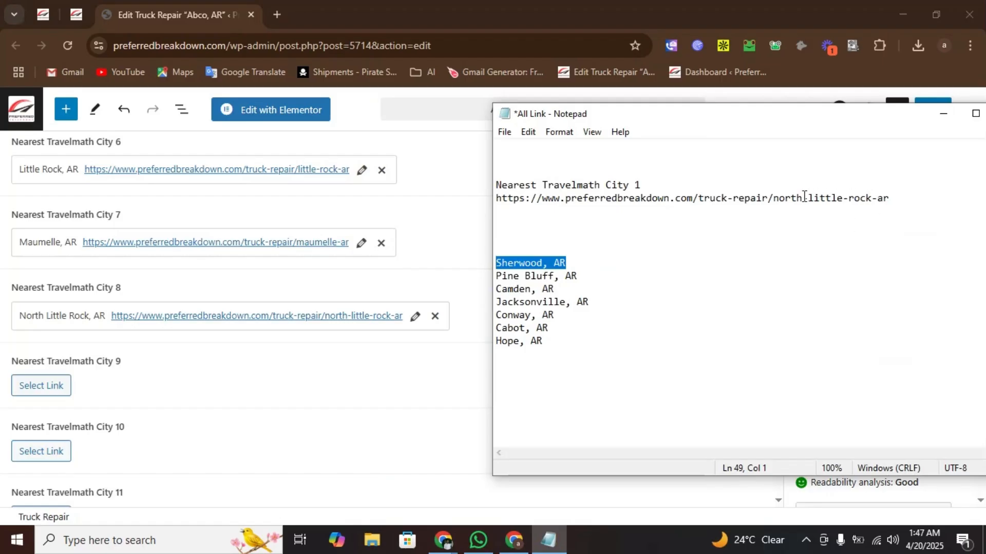
{"action": "key", "text": "ctrl+c"}
{"action": "left_click_drag", "start_coordinate": [775, 199], "coordinate": [939, 198]}
{"action": "key", "text": "ctrl+v"}
{"action": "left_click", "coordinate": [780, 198]}
{"action": "key", "text": "BackSpace"}
{"action": "type", "text": "s"}
{"action": "left_click_drag", "start_coordinate": [820, 199], "coordinate": [909, 201]}
{"action": "type", "text": "-ar"}
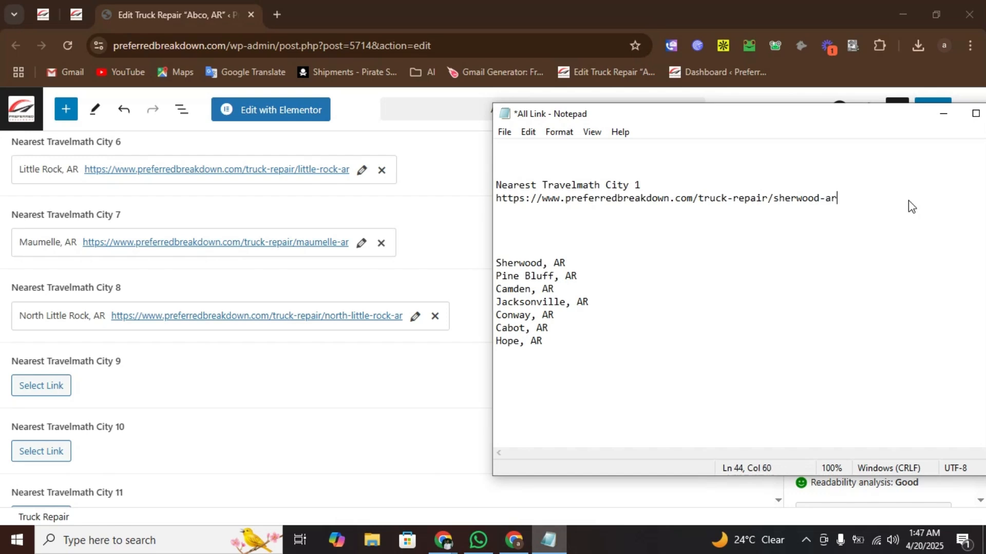
{"action": "left_click_drag", "start_coordinate": [863, 200], "coordinate": [464, 199]}
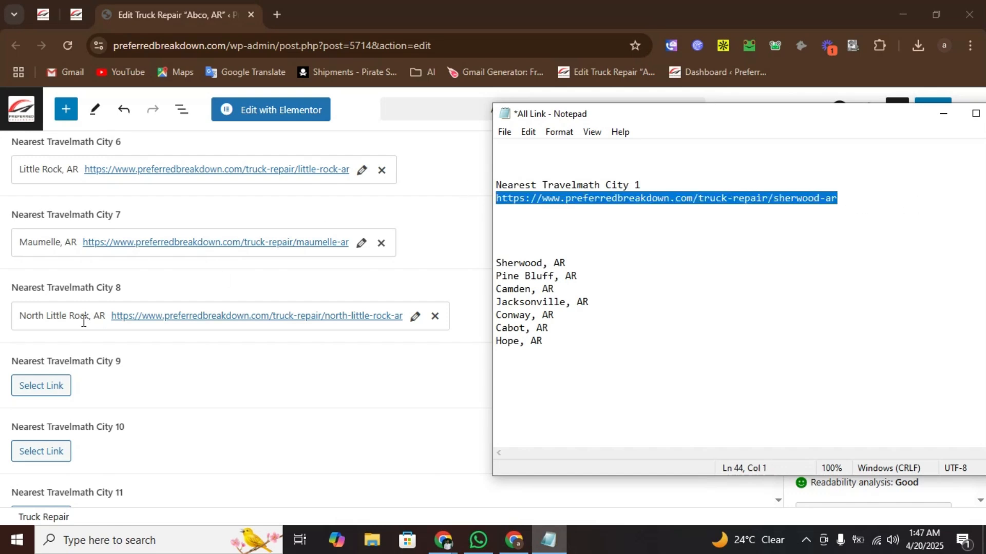
{"action": "left_click", "coordinate": [54, 392]}
{"action": "key", "text": "ctrl+v"}
{"action": "key", "text": "alt+Tab"}
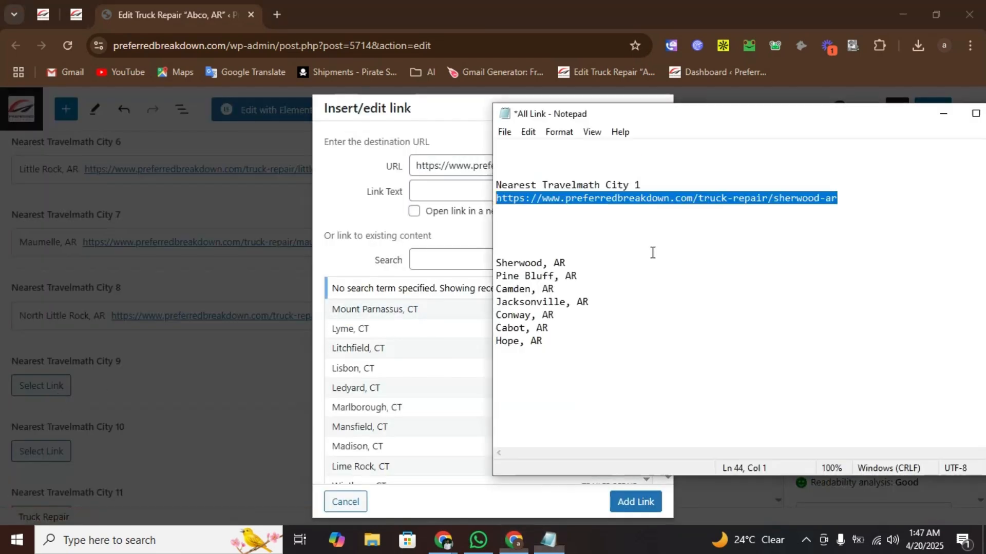
{"action": "left_click", "coordinate": [497, 275]}
{"action": "left_click_drag", "start_coordinate": [585, 263], "coordinate": [439, 254]}
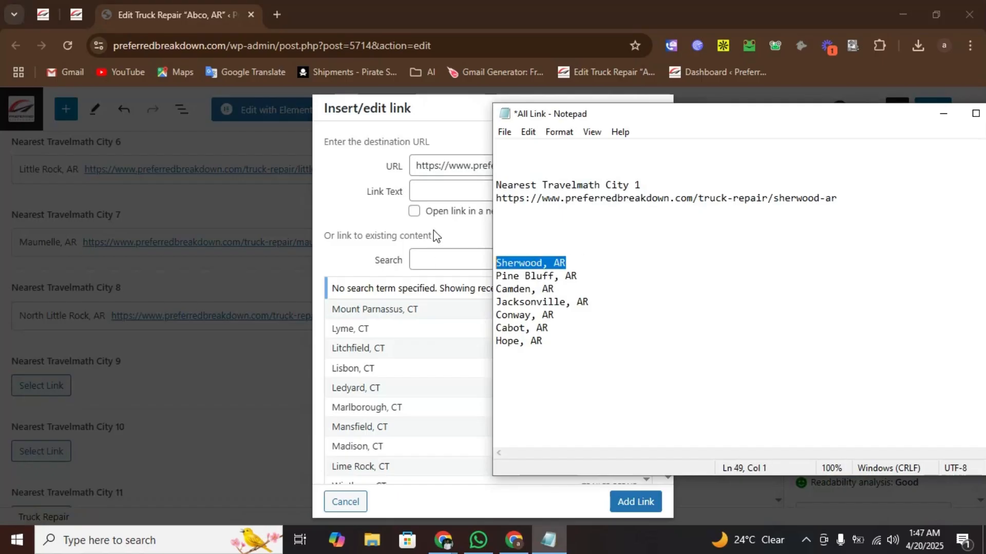
{"action": "key", "text": "ctrl+c"}
{"action": "left_click", "coordinate": [426, 192]}
{"action": "key", "text": "ctrl+v"}
{"action": "left_click", "coordinate": [635, 502]}
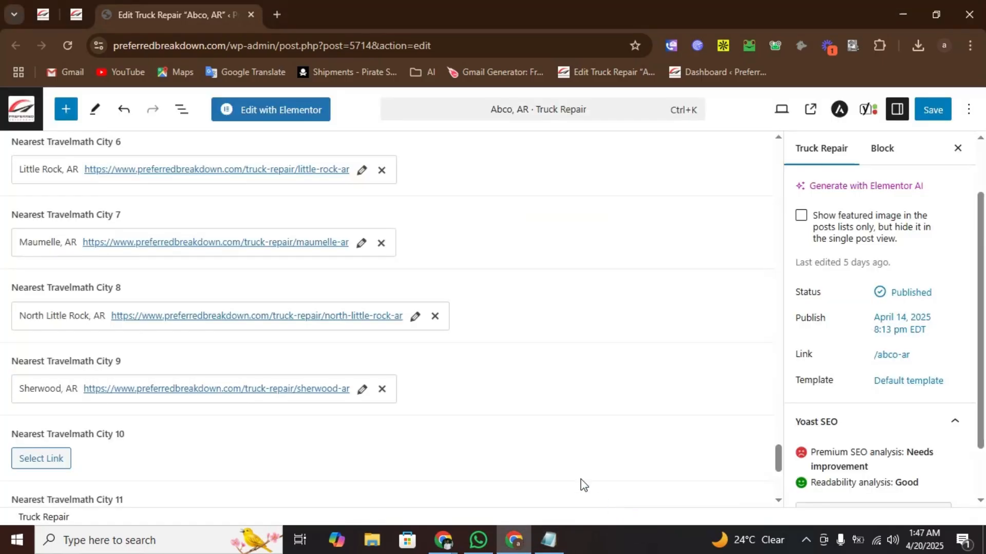
- Delete Sherwood, AR from the note's city list and copy Pine Bluff, AR over sherwood-ar in the truck-repair link
{"action": "key", "text": "alt+Tab"}
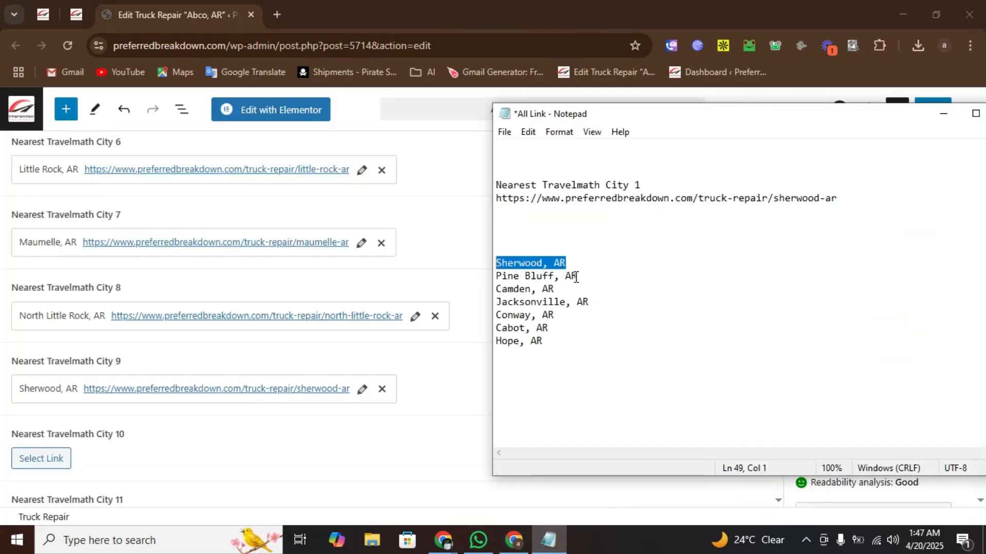
{"action": "key", "text": "Delete"}
{"action": "left_click_drag", "start_coordinate": [602, 275], "coordinate": [455, 276]}
{"action": "key", "text": "ctrl+c"}
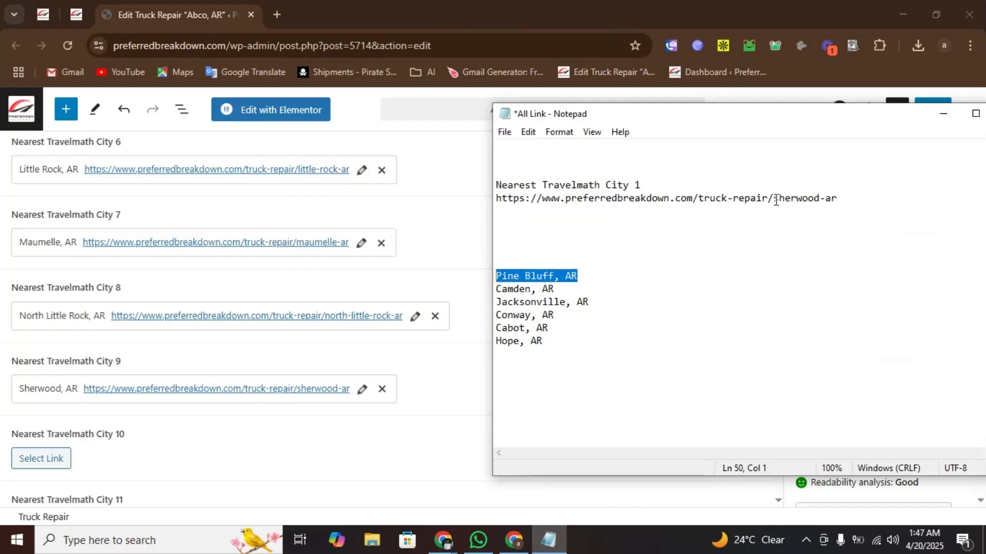
{"action": "left_click_drag", "start_coordinate": [774, 198], "coordinate": [934, 198]}
{"action": "key", "text": "ctrl+v"}
- Reformat the city name at the end of the note's truck-repair link as pine-bluff-ar
{"action": "left_click", "coordinate": [778, 197]}
{"action": "key", "text": "BackSpace"}
{"action": "type", "text": "p"}
{"action": "left_click_drag", "start_coordinate": [796, 198], "coordinate": [807, 199]}
{"action": "type", "text": "-b"}
{"action": "left_click_drag", "start_coordinate": [834, 199], "coordinate": [876, 199]}
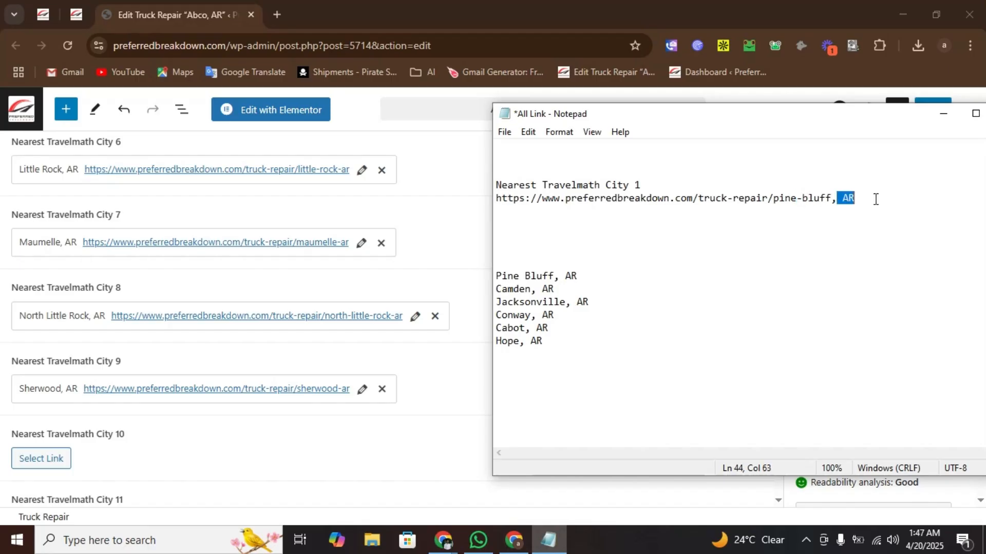
{"action": "key", "text": "BackSpace"}
{"action": "type", "text": "-ar"}
{"action": "left_click_drag", "start_coordinate": [887, 202], "coordinate": [460, 203]}
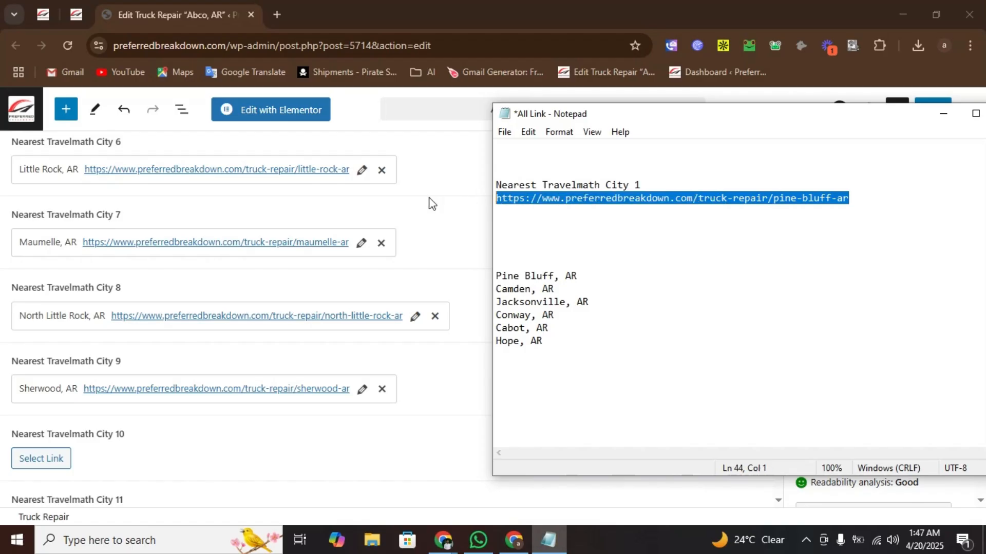
{"action": "left_click", "coordinate": [39, 458]}
{"action": "key", "text": "ctrl+v"}
{"action": "key", "text": "alt+Tab"}
{"action": "left_click_drag", "start_coordinate": [580, 278], "coordinate": [440, 274]}
{"action": "key", "text": "ctrl+c"}
{"action": "left_click", "coordinate": [441, 191]}
{"action": "key", "text": "ctrl+v"}
{"action": "left_click", "coordinate": [636, 501]}
- Delete Pine Bluff, AR from the note's city list along with three blank lines above the remaining cities
{"action": "scroll", "coordinate": [266, 378], "scroll_direction": "down", "scroll_amount": 5}
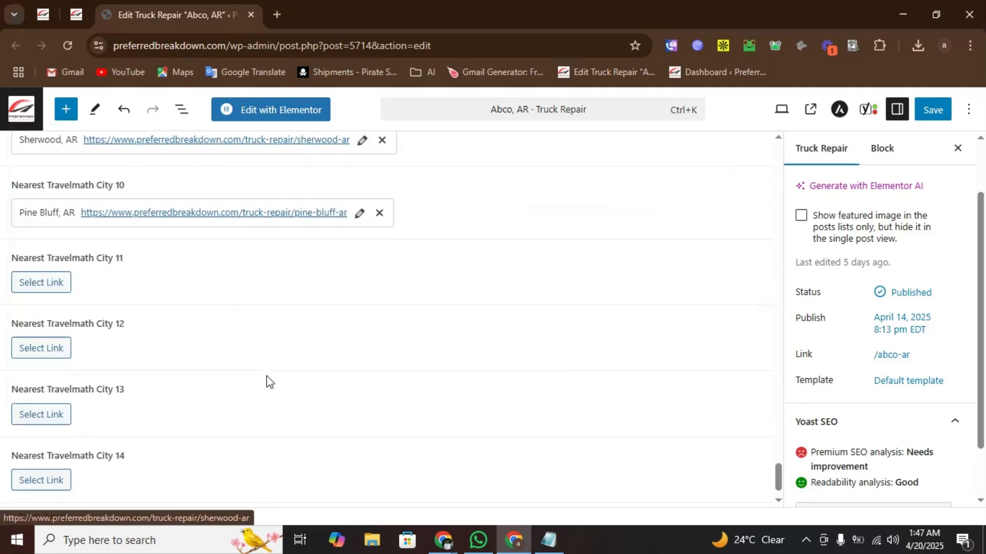
{"action": "key", "text": "alt+Tab"}
{"action": "key", "text": "BackSpace"}
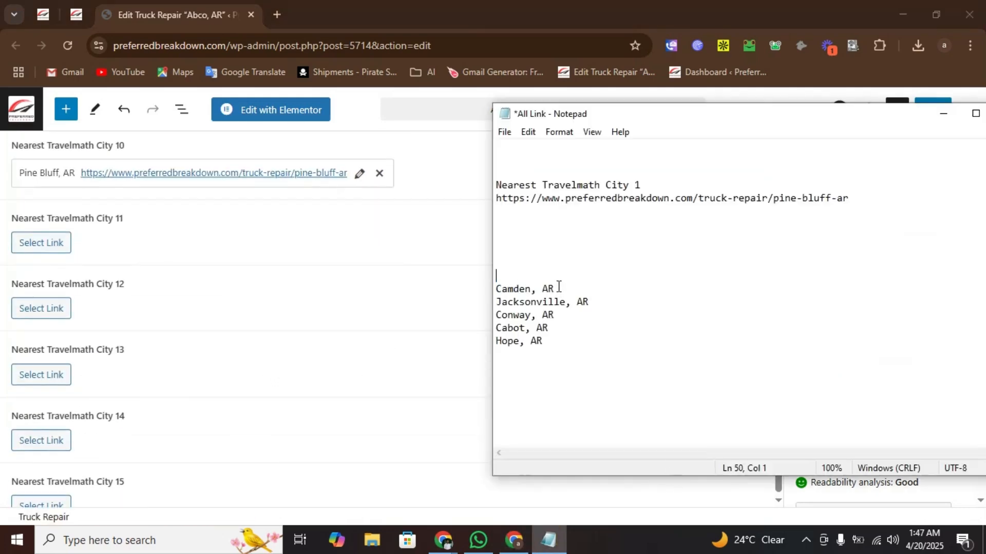
{"action": "key", "text": "BackSpace"}
{"action": "key", "text": "BackSpace"}
{"action": "key", "text": "BackSpace"}
{"action": "scroll", "coordinate": [568, 266], "scroll_direction": "up", "scroll_amount": 1}
- Copy Camden, AR from the note's city list over pine-bluff-ar in the truck-repair link and reformat it as camden-ar
{"action": "left_click_drag", "start_coordinate": [575, 288], "coordinate": [472, 288]}
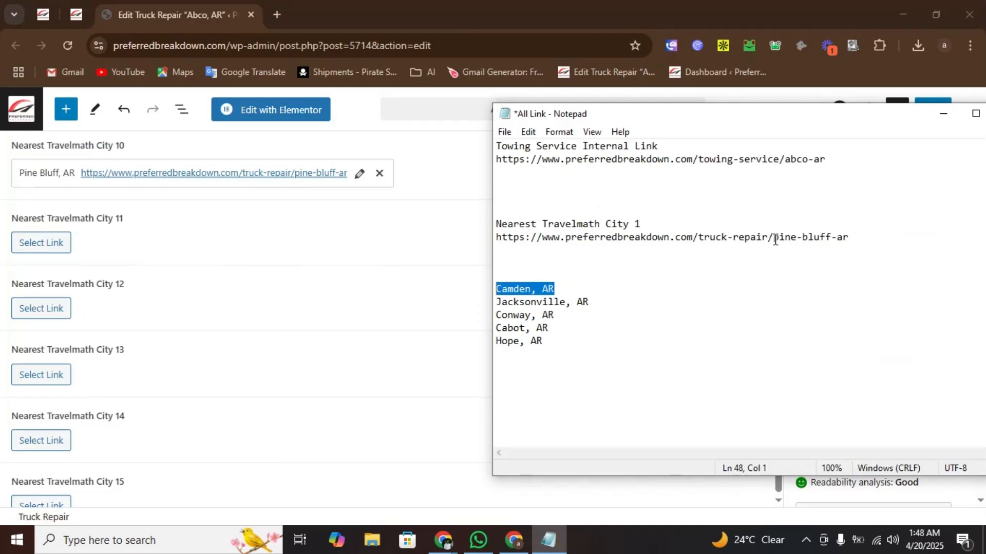
{"action": "left_click_drag", "start_coordinate": [775, 240], "coordinate": [891, 235]}
{"action": "key", "text": "ctrl+v"}
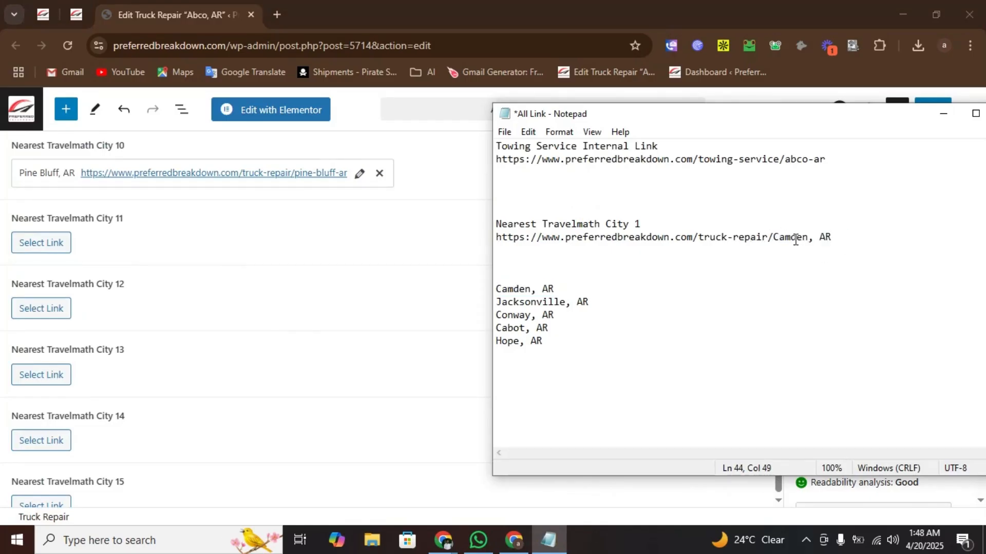
{"action": "key", "text": "Delete"}
{"action": "type", "text": "c"}
{"action": "left_click_drag", "start_coordinate": [809, 238], "coordinate": [476, 239]}
{"action": "type", "text": "-ar"}
{"action": "left_click", "coordinate": [53, 241]}
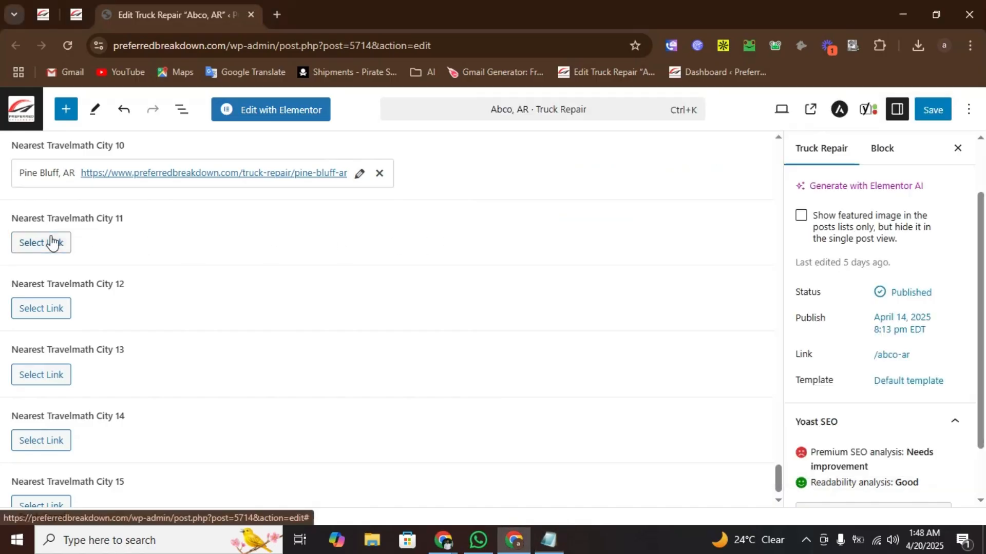
{"action": "key", "text": "ctrl+v"}
{"action": "key", "text": "alt+Tab"}
{"action": "left_click_drag", "start_coordinate": [574, 289], "coordinate": [478, 290]}
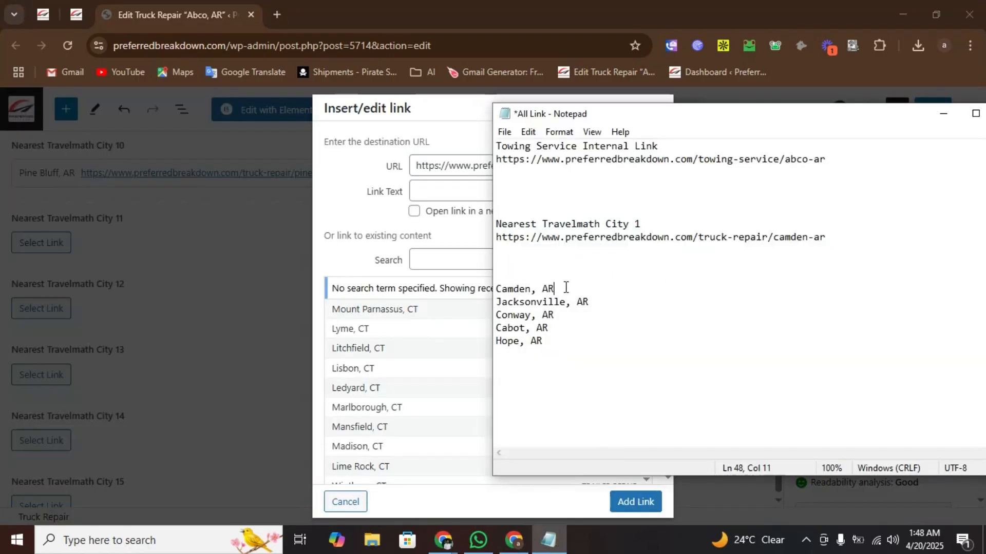
{"action": "key", "text": "ctrl+x"}
{"action": "left_click", "coordinate": [433, 189]}
{"action": "key", "text": "ctrl+v"}
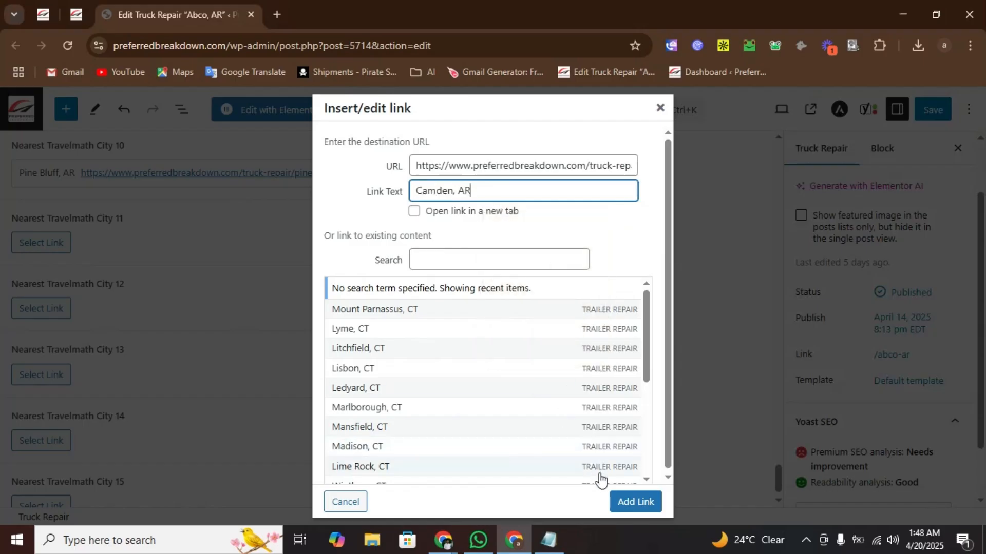
{"action": "left_click", "coordinate": [635, 502]}
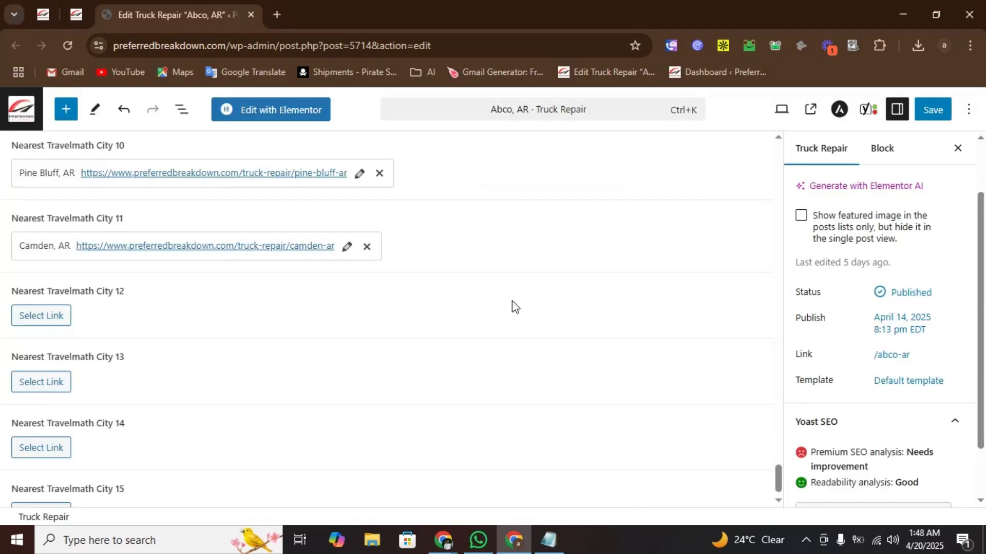
- Copy Jacksonville, AR from the note's city list over camden-ar in the truck-repair link and reformat it as jacksonville-ar
{"action": "left_click", "coordinate": [69, 319]}
{"action": "key", "text": "alt+Tab"}
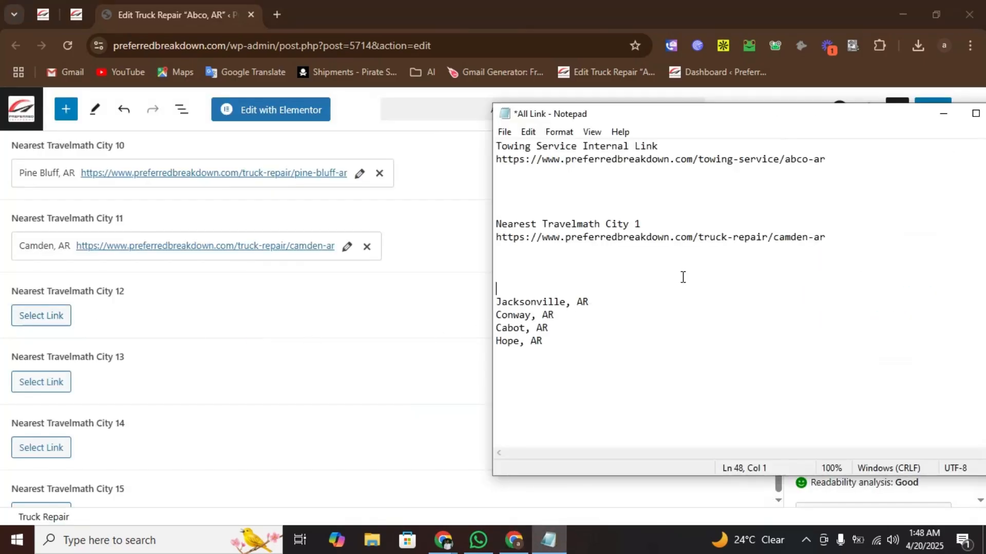
{"action": "left_click_drag", "start_coordinate": [647, 308], "coordinate": [448, 307]}
{"action": "key", "text": "ctrl+c"}
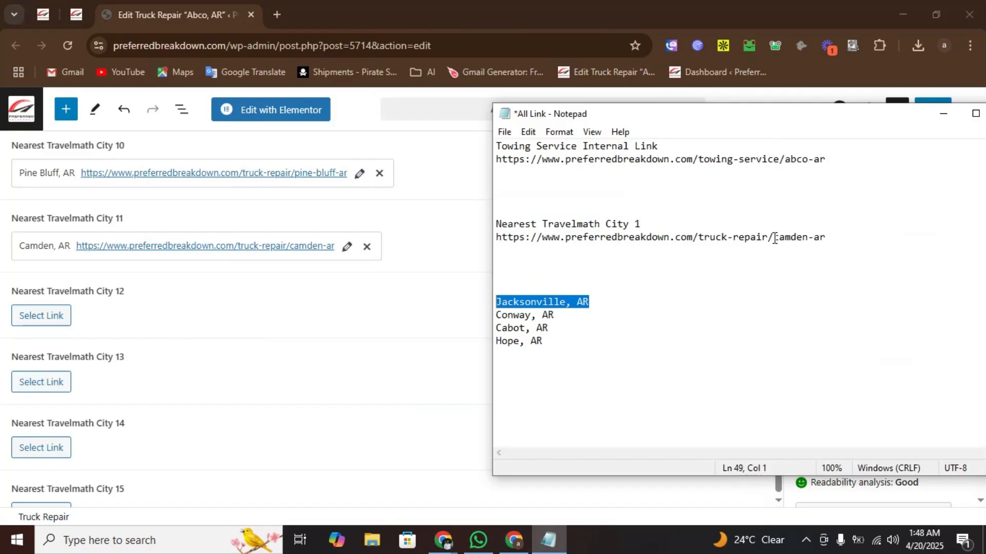
{"action": "left_click_drag", "start_coordinate": [772, 238], "coordinate": [884, 238]}
{"action": "key", "text": "ctrl+v"}
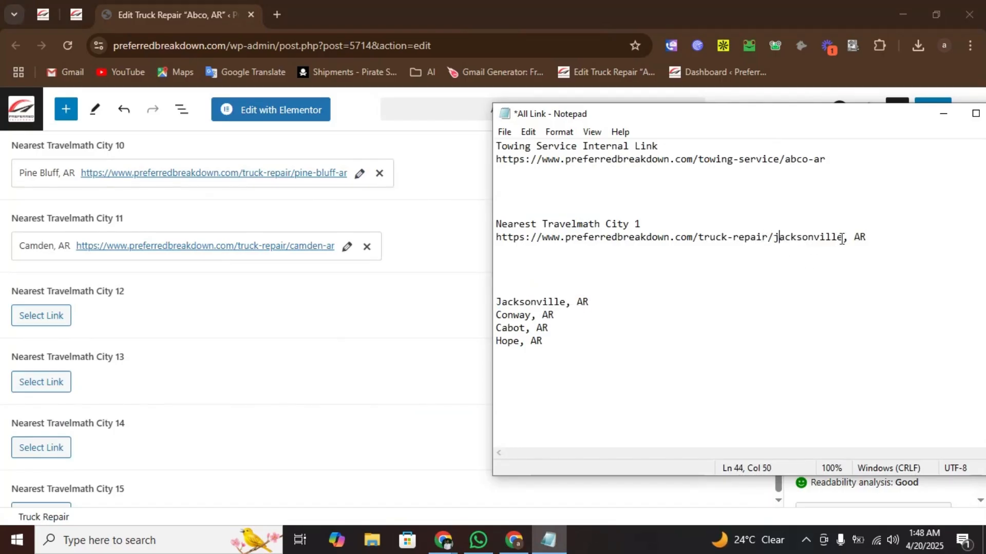
{"action": "left_click_drag", "start_coordinate": [845, 238], "coordinate": [205, 293]}
{"action": "type", "text": "-ar"}
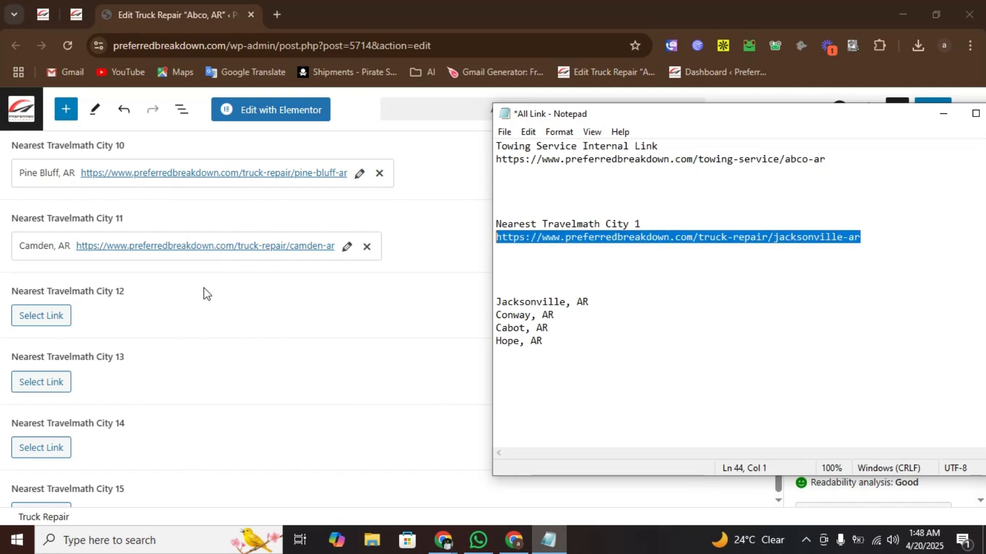
{"action": "left_click", "coordinate": [27, 320]}
{"action": "key", "text": "ctrl+v"}
{"action": "key", "text": "alt+Tab"}
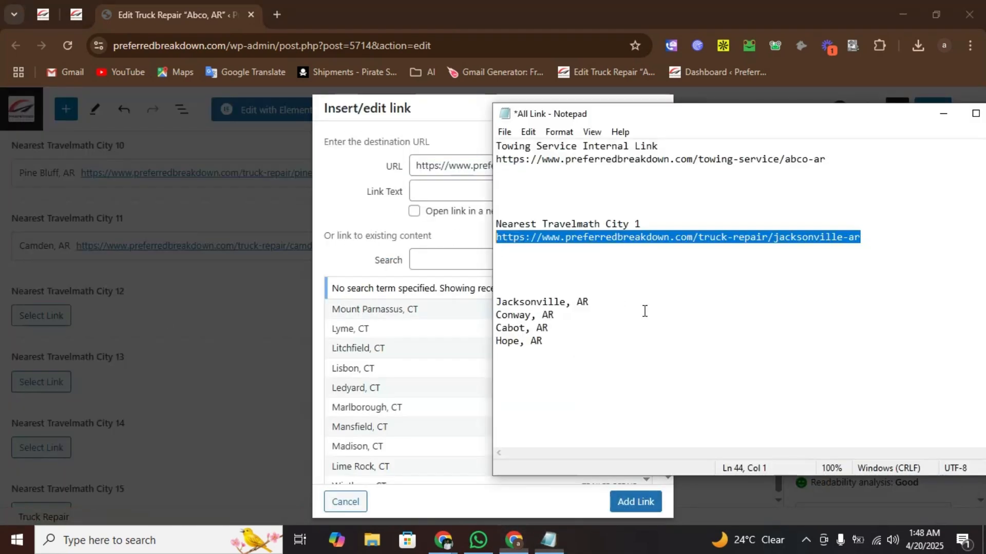
{"action": "left_click_drag", "start_coordinate": [604, 300], "coordinate": [437, 302]}
{"action": "key", "text": "ctrl+x"}
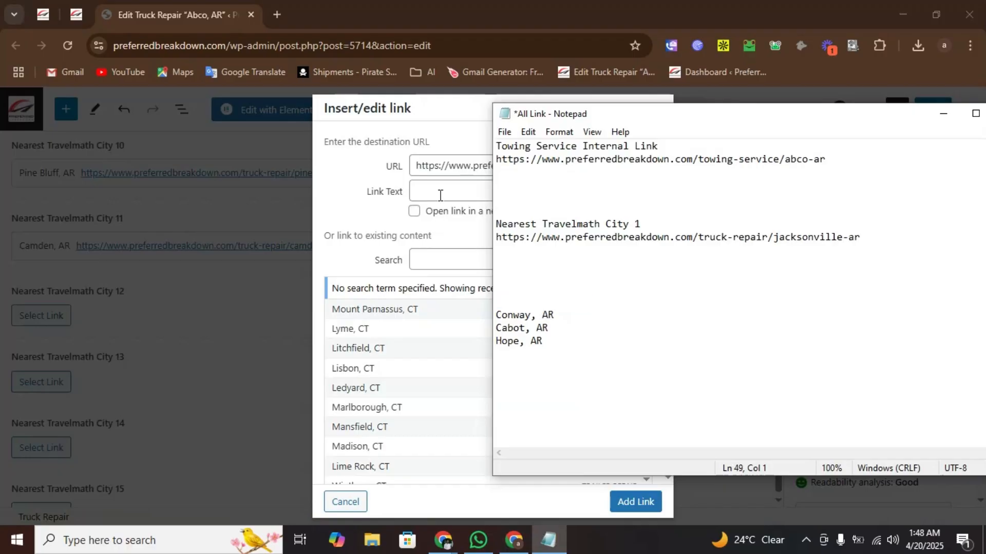
{"action": "left_click", "coordinate": [441, 193]}
{"action": "key", "text": "ctrl+v"}
{"action": "left_click", "coordinate": [634, 501]}
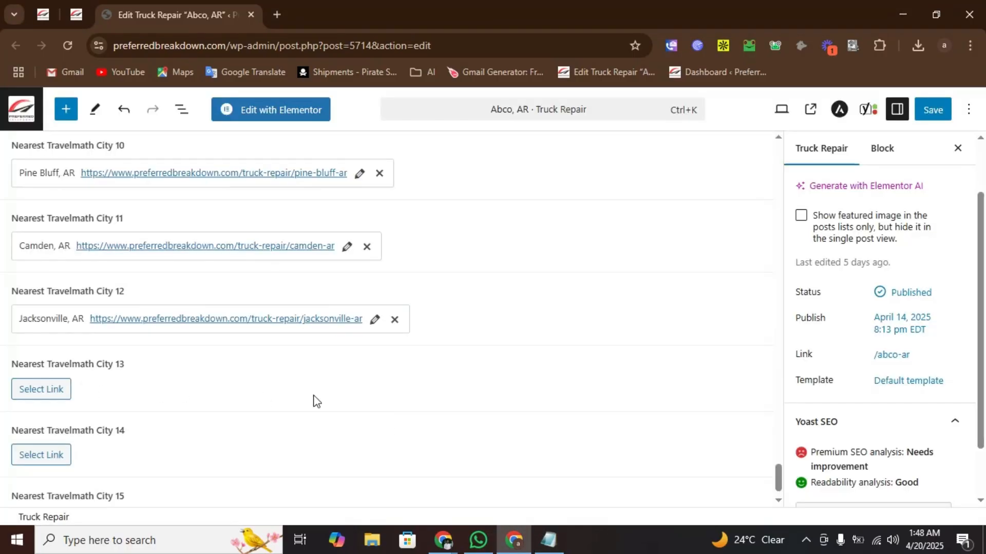
- Copy Conway, AR from the note's city list over jacksonville-ar in the truck-repair link and reformat it as conway-ar
{"action": "key", "text": "alt+Tab"}
{"action": "left_click_drag", "start_coordinate": [554, 314], "coordinate": [421, 330]}
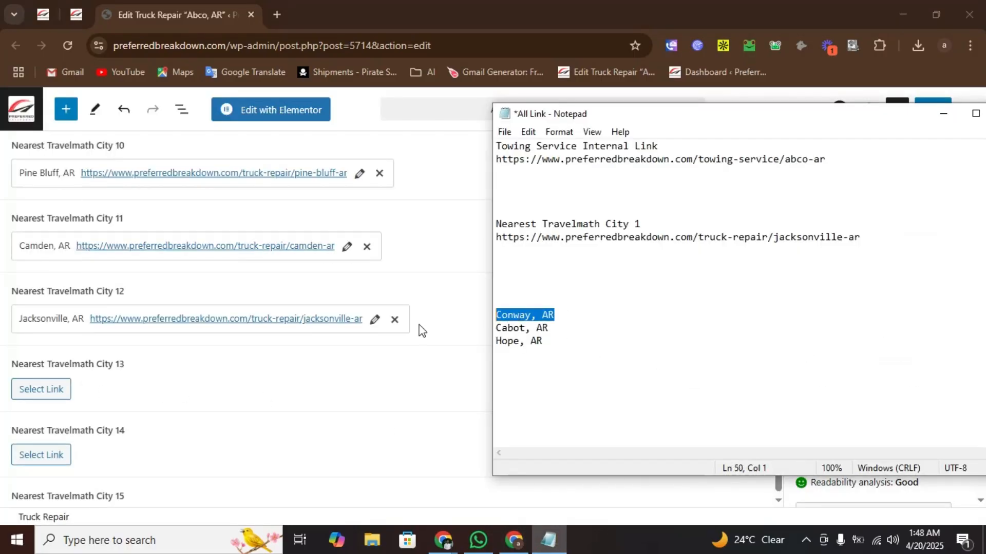
{"action": "key", "text": "ctrl+c"}
{"action": "double_click", "coordinate": [795, 237]}
{"action": "key", "text": "ctrl+v"}
{"action": "key", "text": "BackSpace"}
{"action": "type", "text": "c"}
{"action": "left_click_drag", "start_coordinate": [804, 237], "coordinate": [380, 257]}
{"action": "type", "text": "-ar"}
{"action": "left_click", "coordinate": [61, 390]}
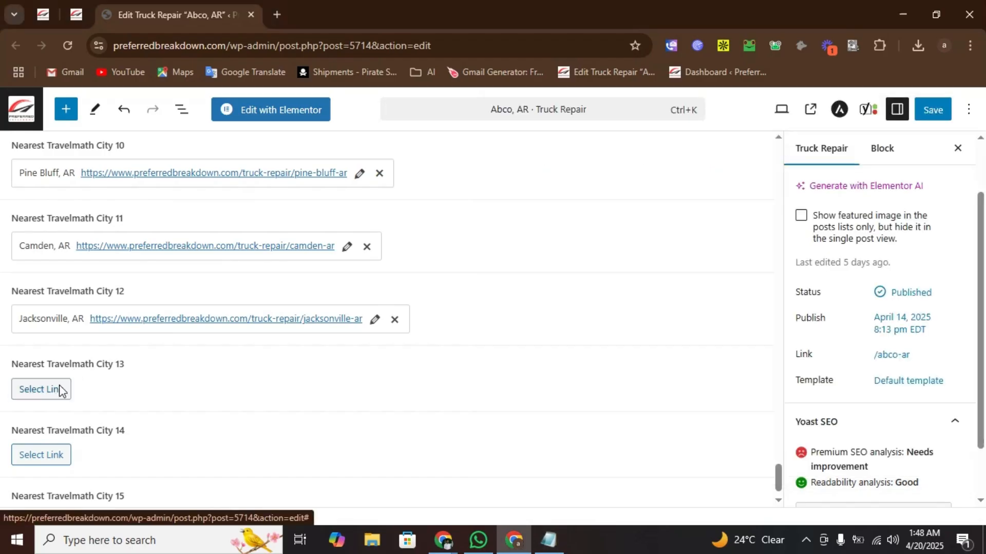
{"action": "key", "text": "ctrl+v"}
{"action": "key", "text": "alt+Tab"}
{"action": "left_click_drag", "start_coordinate": [555, 314], "coordinate": [454, 321]}
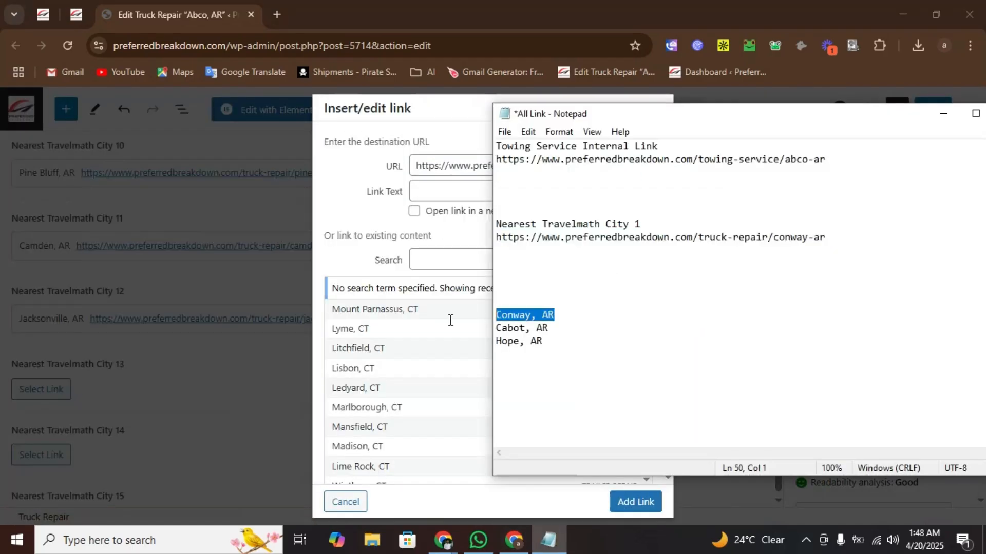
{"action": "key", "text": "ctrl+x"}
{"action": "left_click", "coordinate": [440, 192]}
{"action": "key", "text": "ctrl+v"}
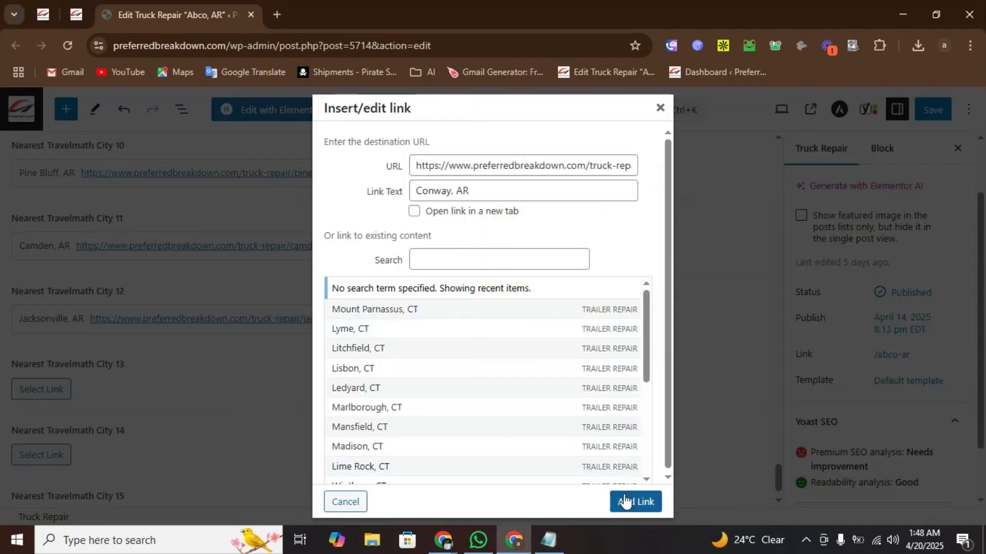
{"action": "left_click", "coordinate": [633, 502]}
- Copy Cabot, AR from the note's city list over conway-ar in the truck-repair link and reformat it as cabot-ar
{"action": "key", "text": "alt+Tab"}
{"action": "left_click_drag", "start_coordinate": [566, 328], "coordinate": [421, 329]}
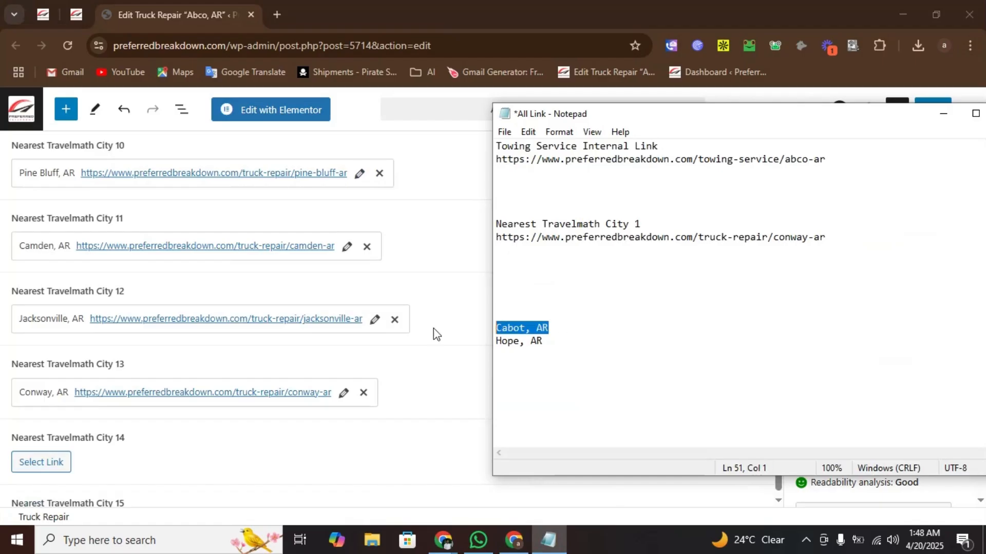
{"action": "key", "text": "ctrl+c"}
{"action": "left_click_drag", "start_coordinate": [772, 236], "coordinate": [900, 236]}
{"action": "key", "text": "ctrl+v"}
{"action": "left_click", "coordinate": [778, 236]}
{"action": "key", "text": "BackSpace"}
{"action": "type", "text": "c"}
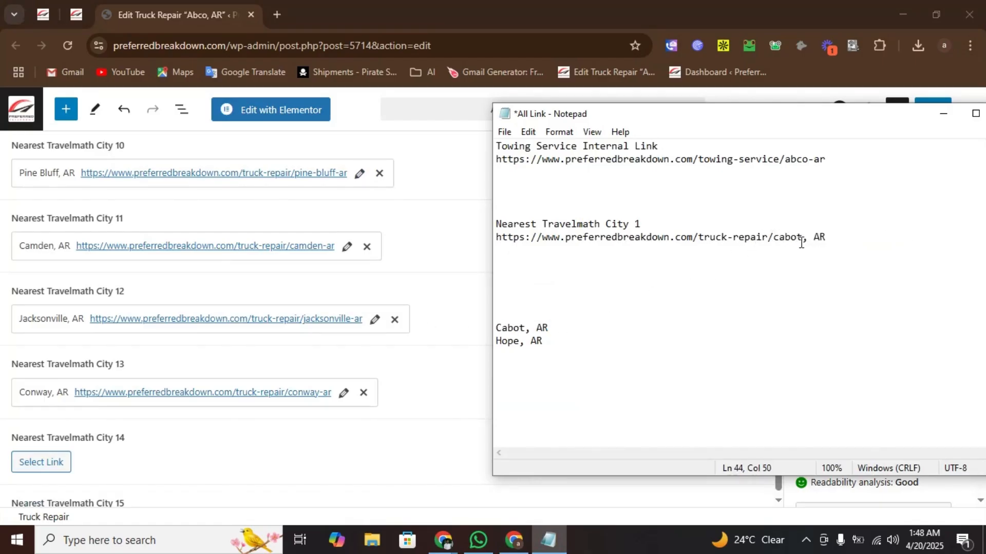
{"action": "left_click_drag", "start_coordinate": [801, 239], "coordinate": [919, 240]}
{"action": "key", "text": "BackSpace"}
{"action": "type", "text": "-ar"}
{"action": "left_click_drag", "start_coordinate": [904, 240], "coordinate": [63, 384]}
{"action": "left_click", "coordinate": [35, 462]}
{"action": "key", "text": "ctrl+v"}
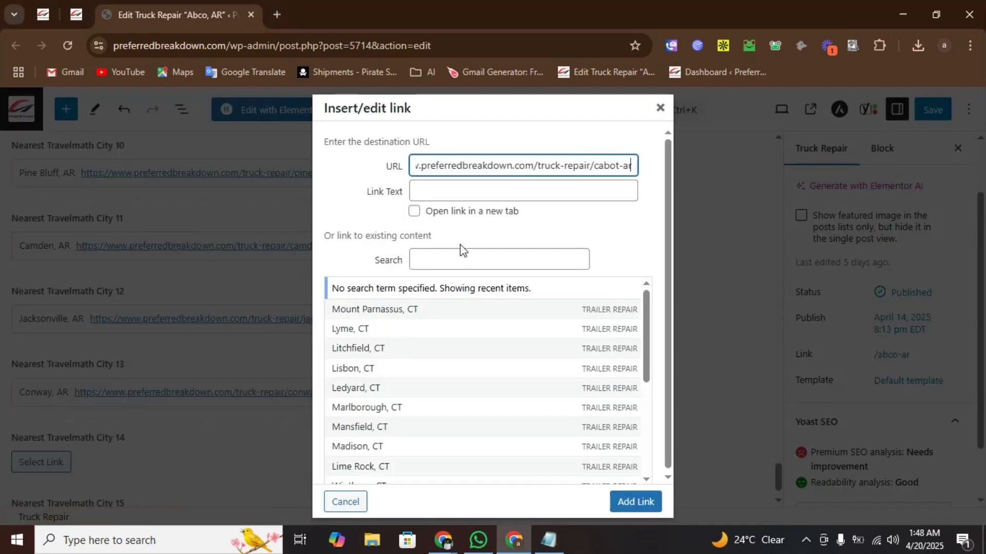
{"action": "key", "text": "alt+Tab"}
{"action": "left_click_drag", "start_coordinate": [561, 322], "coordinate": [496, 328]}
{"action": "key", "text": "ctrl+x"}
{"action": "left_click", "coordinate": [436, 189]}
{"action": "key", "text": "ctrl+v"}
{"action": "left_click", "coordinate": [635, 502]}
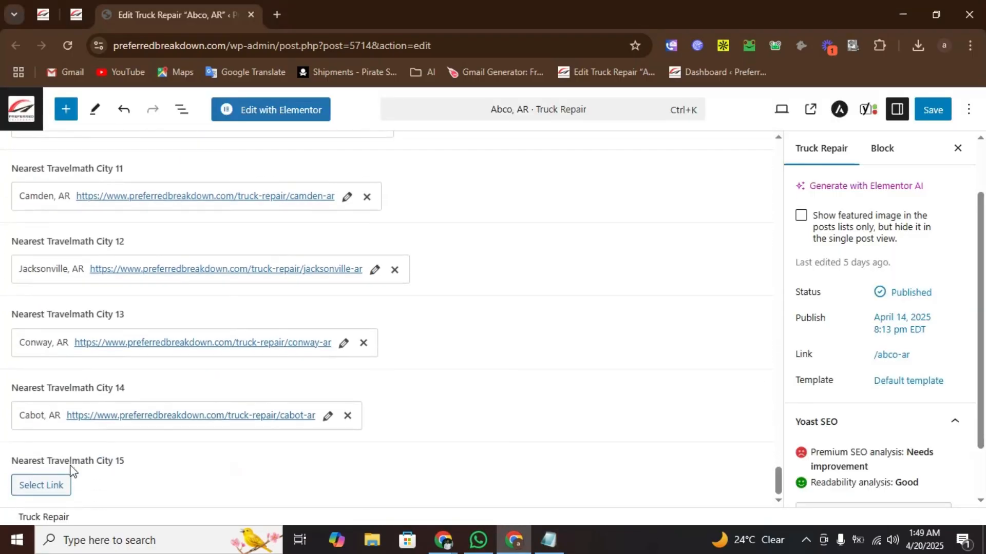
- Start a new link for Nearest Travelmath City 15 and copy Hope, AR from the note's list, keeping it in the list
{"action": "left_click", "coordinate": [42, 485]}
{"action": "key", "text": "alt+Tab"}
{"action": "left_click_drag", "start_coordinate": [567, 337], "coordinate": [442, 343]}
{"action": "key", "text": "ctrl+x"}
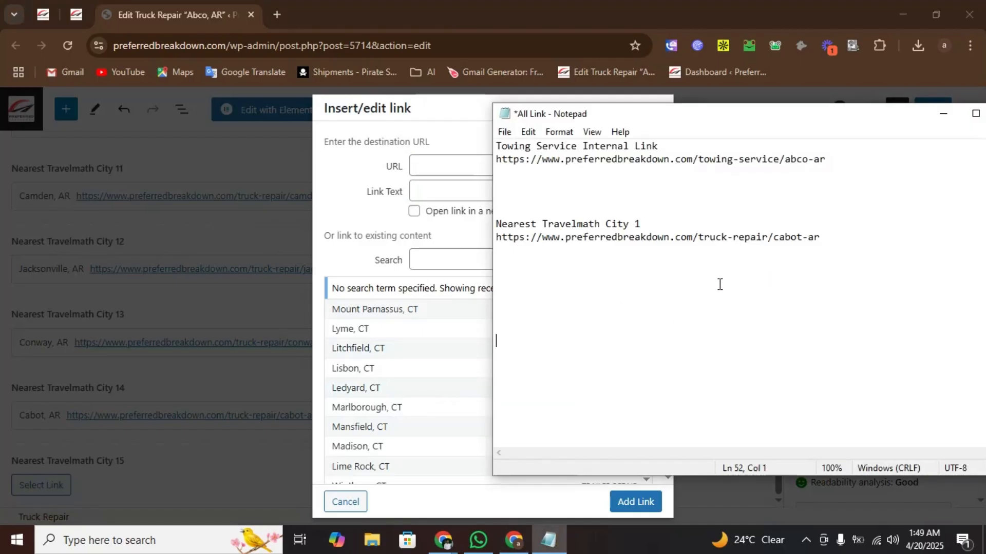
{"action": "key", "text": "ctrl+z"}
{"action": "left_click_drag", "start_coordinate": [773, 239], "coordinate": [887, 229]}
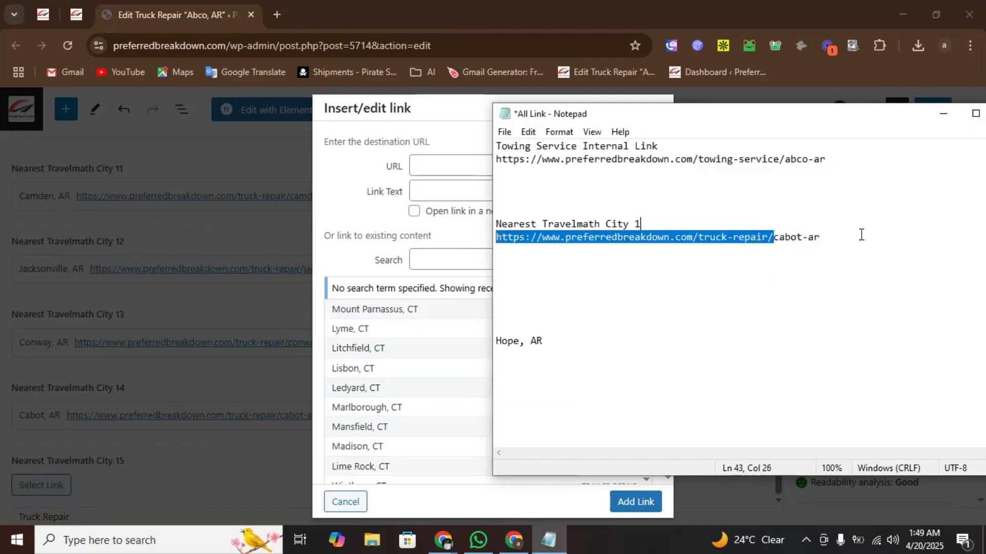
{"action": "key", "text": "ctrl+v"}
{"action": "key", "text": "ctrl+z"}
- Replace cabot-ar in the note's truck-repair link with the copied city, reformat it as hope-ar, and copy the whole link
{"action": "left_click", "coordinate": [774, 250]}
{"action": "left_click_drag", "start_coordinate": [774, 249], "coordinate": [820, 250]}
{"action": "key", "text": "ctrl+v"}
{"action": "key", "text": "Left"}
{"action": "key", "text": "BackSpace"}
{"action": "type", "text": "h"}
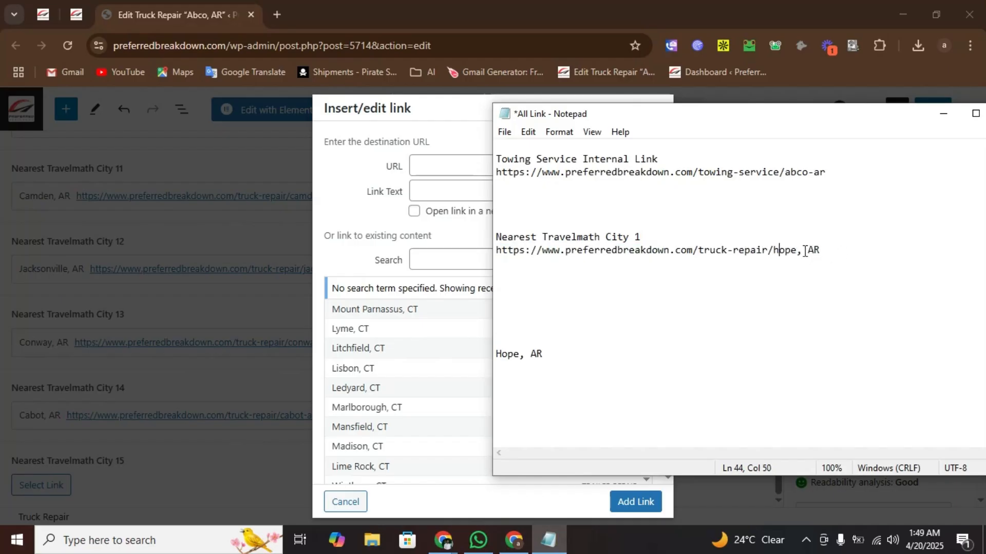
{"action": "left_click_drag", "start_coordinate": [796, 250], "coordinate": [843, 252]}
{"action": "type", "text": "-ar"}
{"action": "key", "text": "shift+Home"}
{"action": "key", "text": "ctrl+c"}
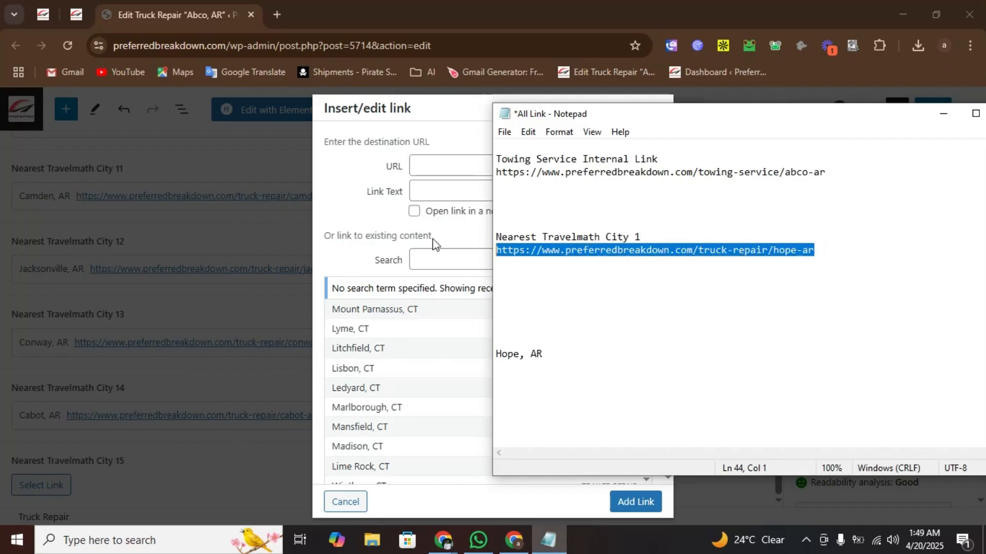
{"action": "left_click", "coordinate": [446, 167]}
{"action": "key", "text": "ctrl+v"}
{"action": "key", "text": "alt+Tab"}
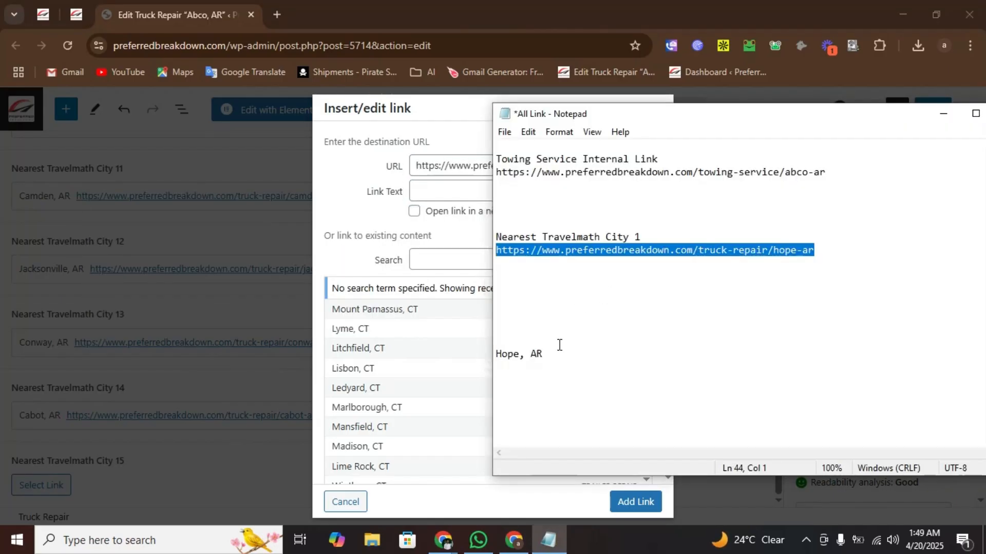
{"action": "left_click_drag", "start_coordinate": [559, 353], "coordinate": [446, 356]}
{"action": "key", "text": "ctrl+x"}
{"action": "left_click", "coordinate": [447, 191]}
{"action": "key", "text": "ctrl+v"}
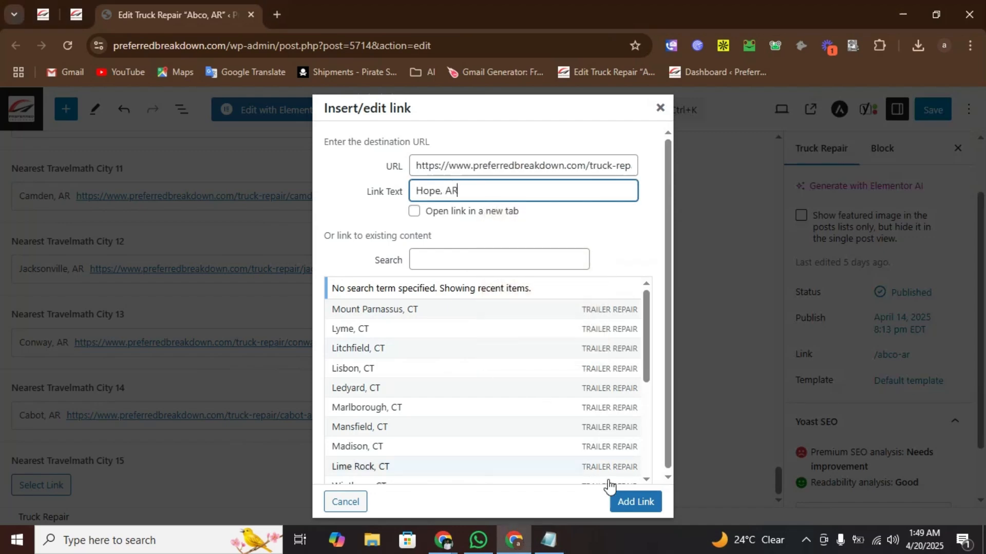
{"action": "left_click", "coordinate": [631, 502]}
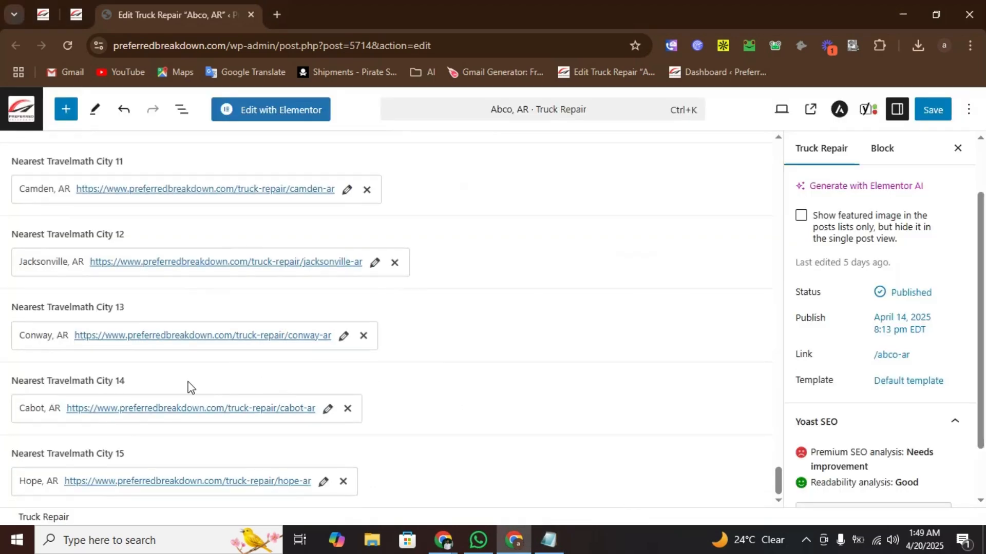
- Save the Abco, AR Truck Repair post and look back over its filled-in fields
{"action": "scroll", "coordinate": [409, 418], "scroll_direction": "up", "scroll_amount": 8}
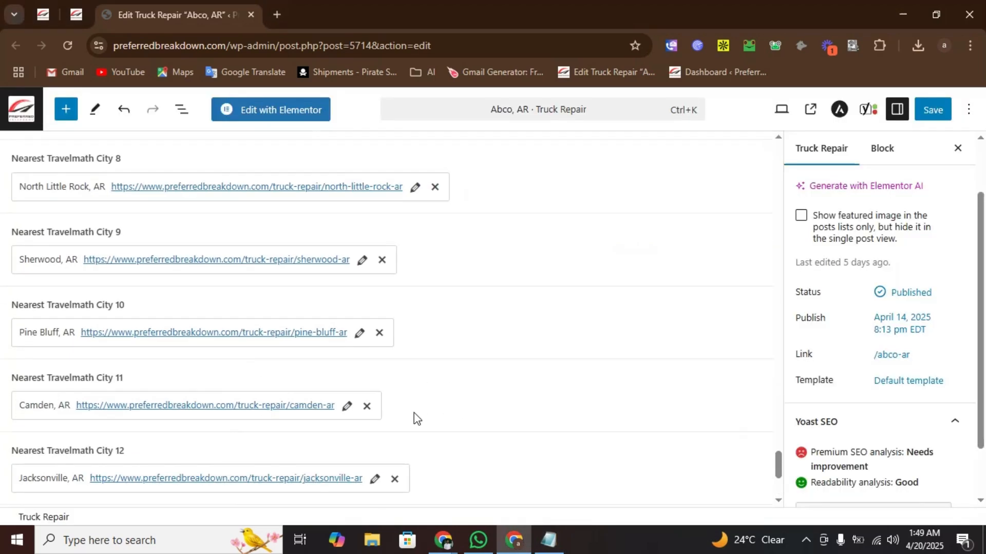
{"action": "left_click", "coordinate": [933, 110]}
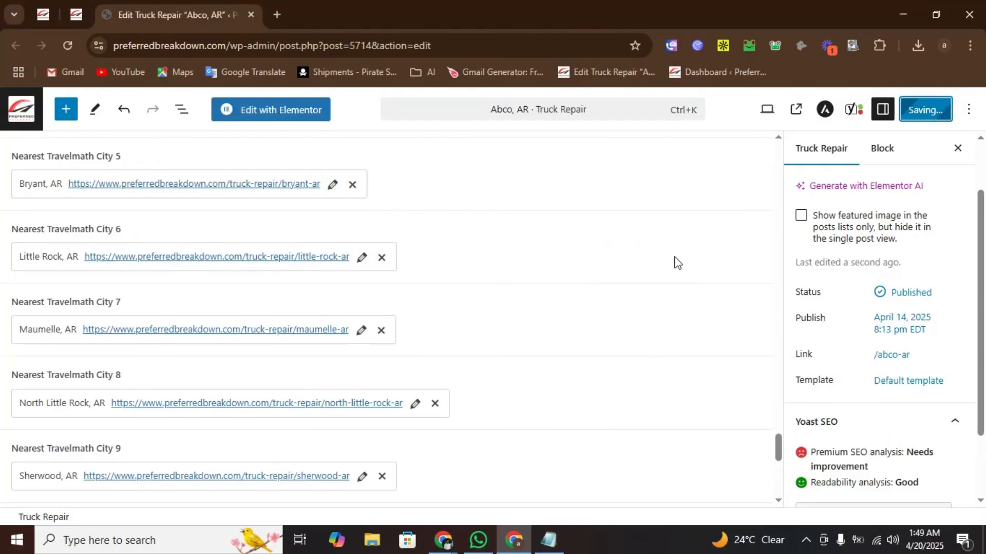
{"action": "scroll", "coordinate": [560, 285], "scroll_direction": "up", "scroll_amount": 7}
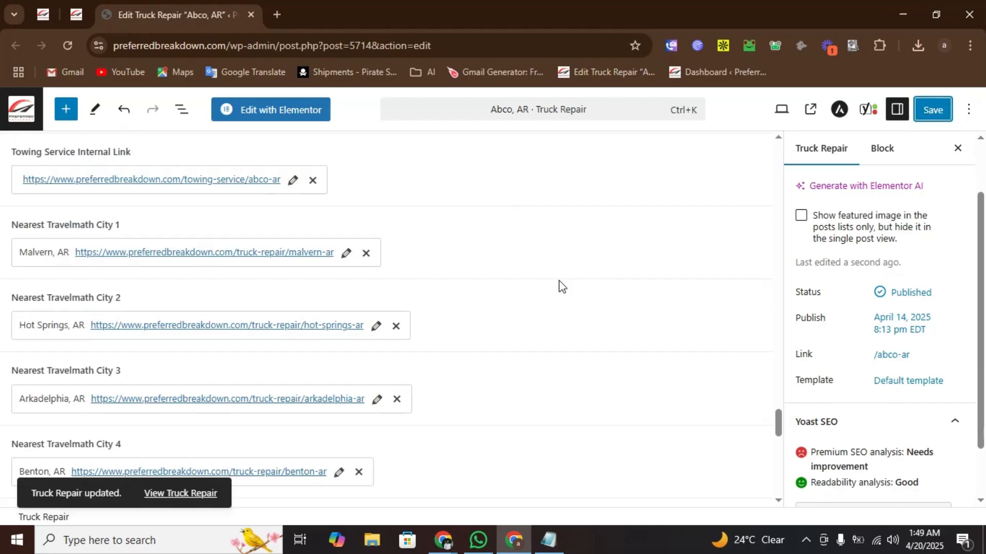
{"action": "scroll", "coordinate": [545, 295], "scroll_direction": "up", "scroll_amount": 15}
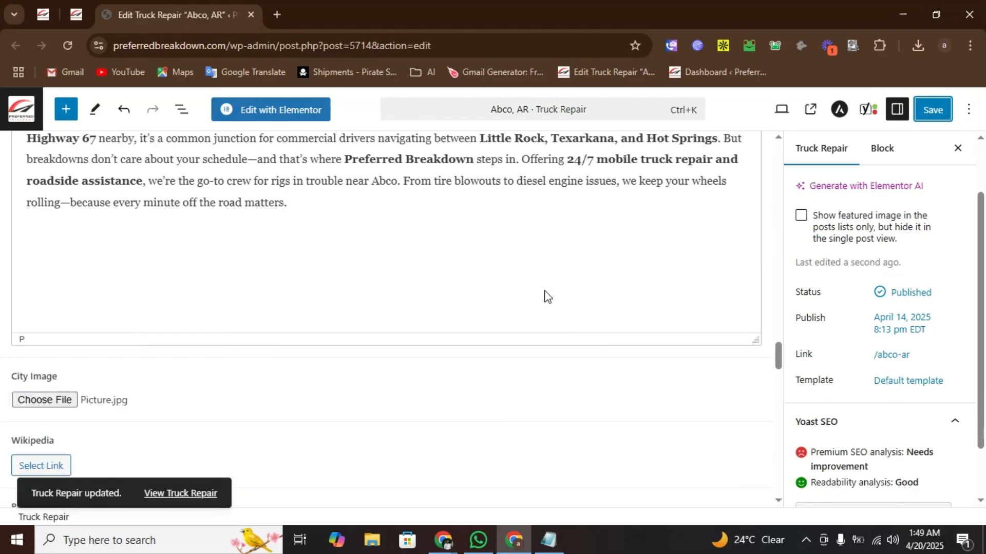
{"action": "scroll", "coordinate": [545, 294], "scroll_direction": "up", "scroll_amount": 3}
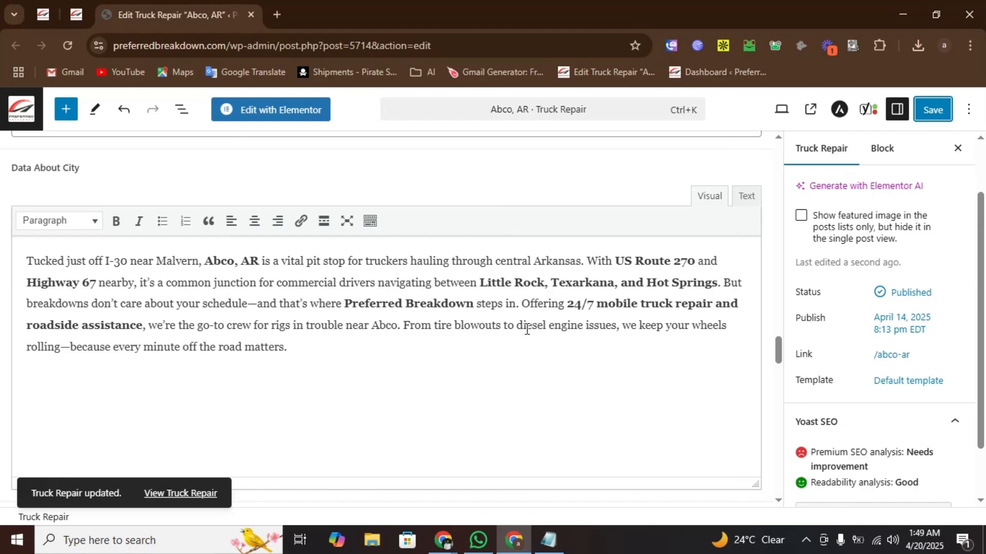
{"action": "scroll", "coordinate": [499, 308], "scroll_direction": "up", "scroll_amount": 7}
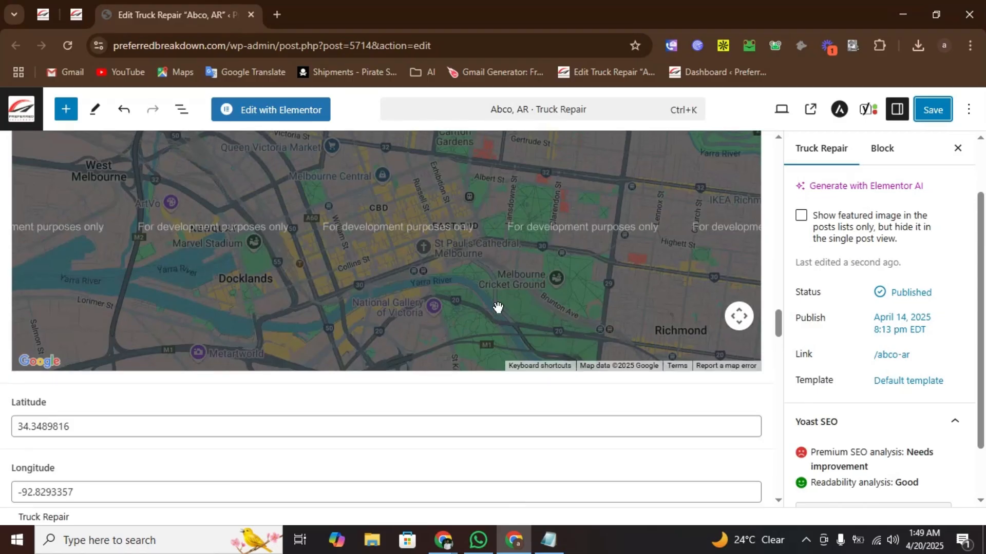
{"action": "scroll", "coordinate": [498, 310], "scroll_direction": "up", "scroll_amount": 10}
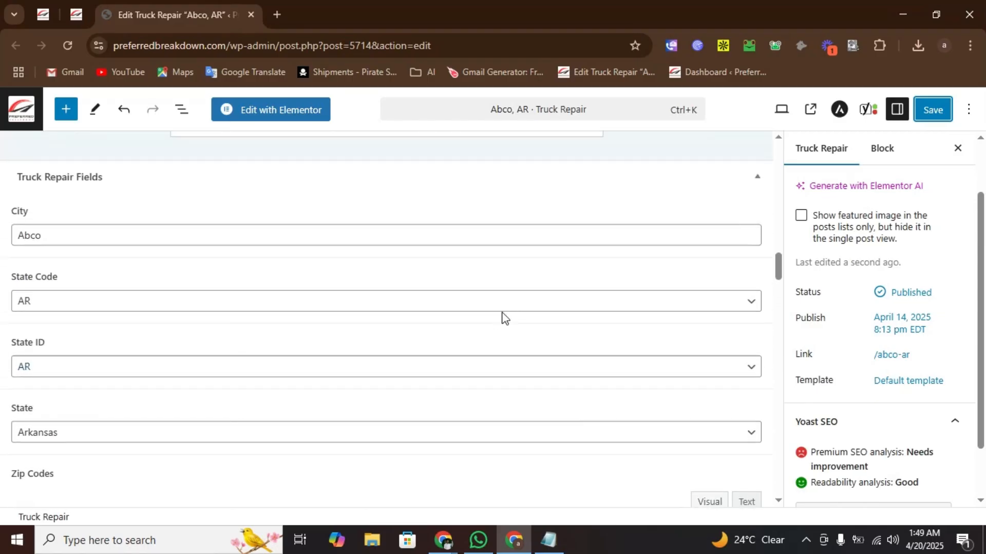
- Copy the post's edit URL into cell B2 under Url in the "Truck" New Order spreadsheet in Google Sheets and select Team Name cell A2
{"action": "left_click", "coordinate": [456, 47]}
{"action": "left_click", "coordinate": [460, 49]}
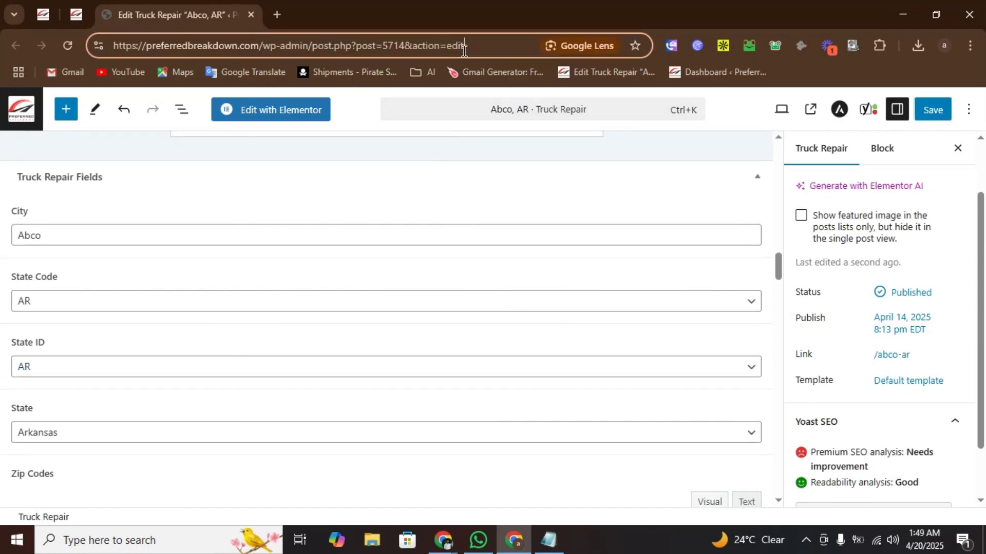
{"action": "left_click", "coordinate": [437, 541]}
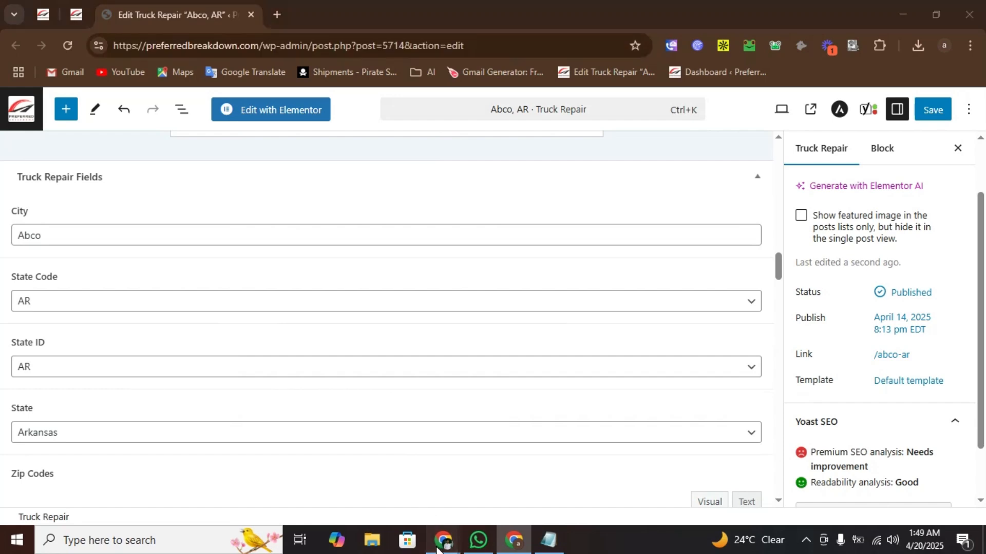
{"action": "left_click", "coordinate": [377, 485]}
{"action": "left_click", "coordinate": [257, 8]}
{"action": "left_click", "coordinate": [403, 7]}
{"action": "left_click", "coordinate": [176, 10]}
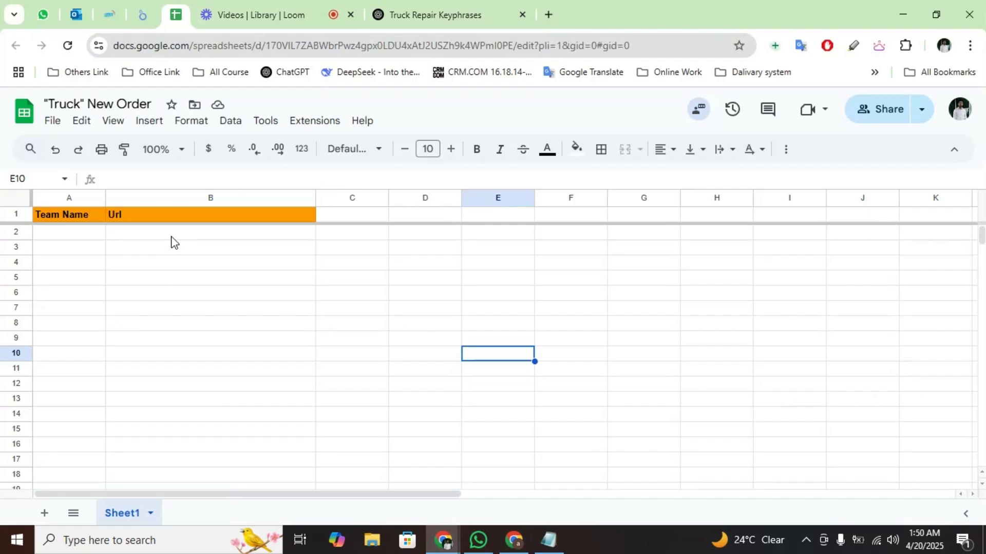
{"action": "left_click", "coordinate": [174, 235]}
{"action": "key", "text": "ctrl+v"}
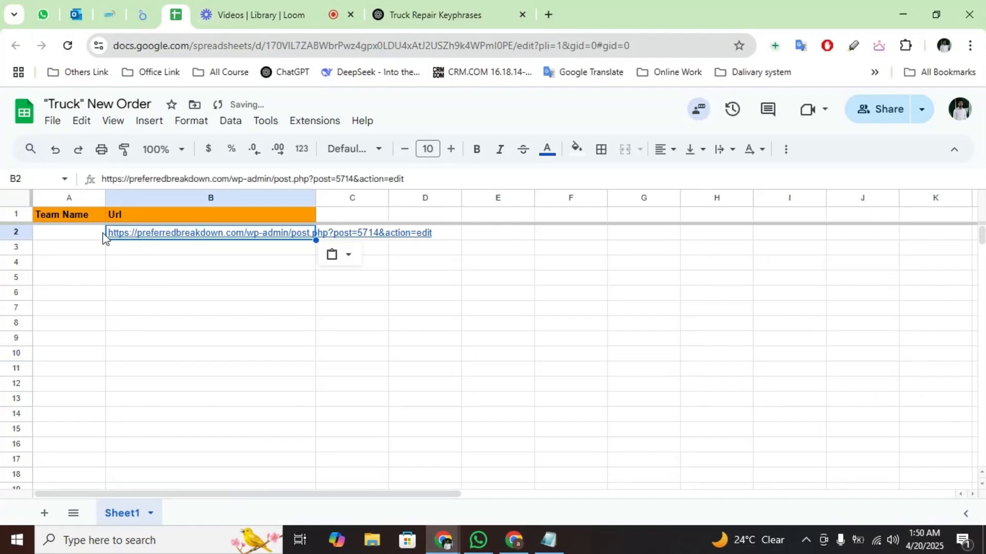
{"action": "left_click", "coordinate": [78, 236]}
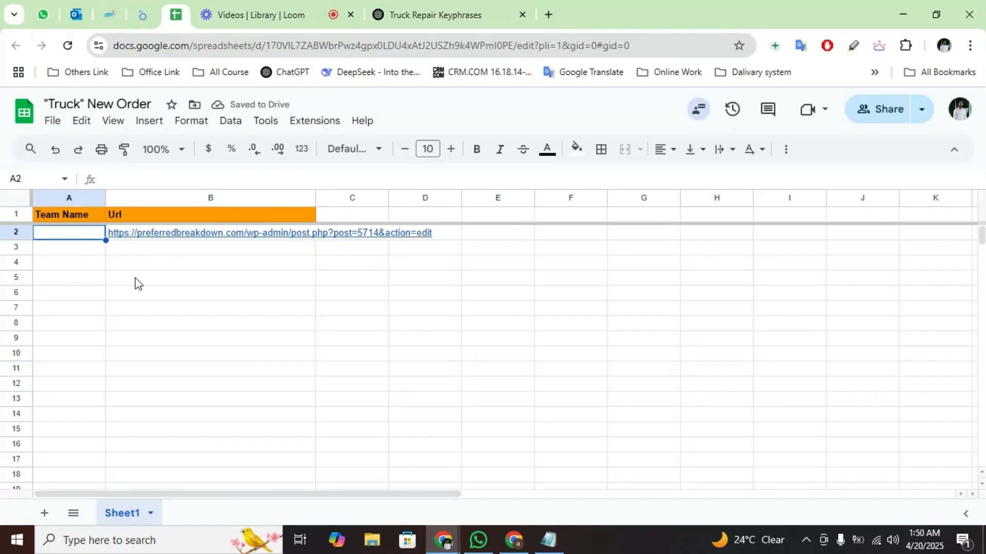
{"action": "left_click", "coordinate": [514, 540]}
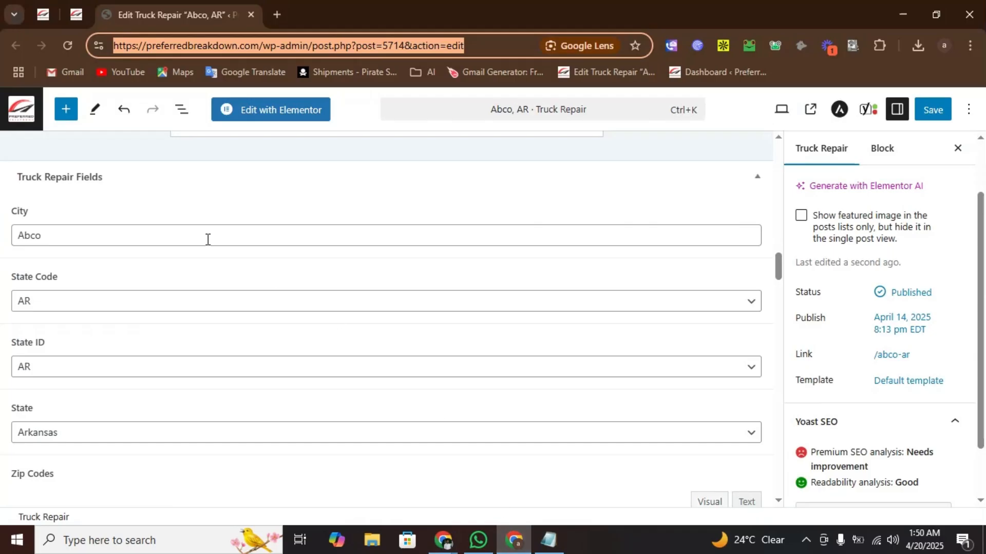
{"action": "scroll", "coordinate": [215, 251], "scroll_direction": "down", "scroll_amount": 10}
{"action": "scroll", "coordinate": [217, 256], "scroll_direction": "up", "scroll_amount": 10}
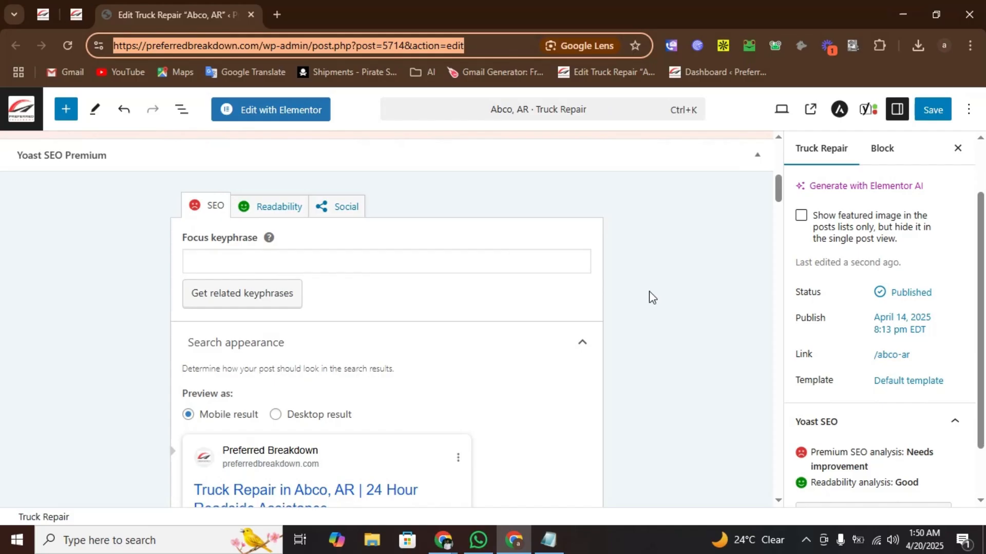
{"action": "left_click", "coordinate": [442, 539]}
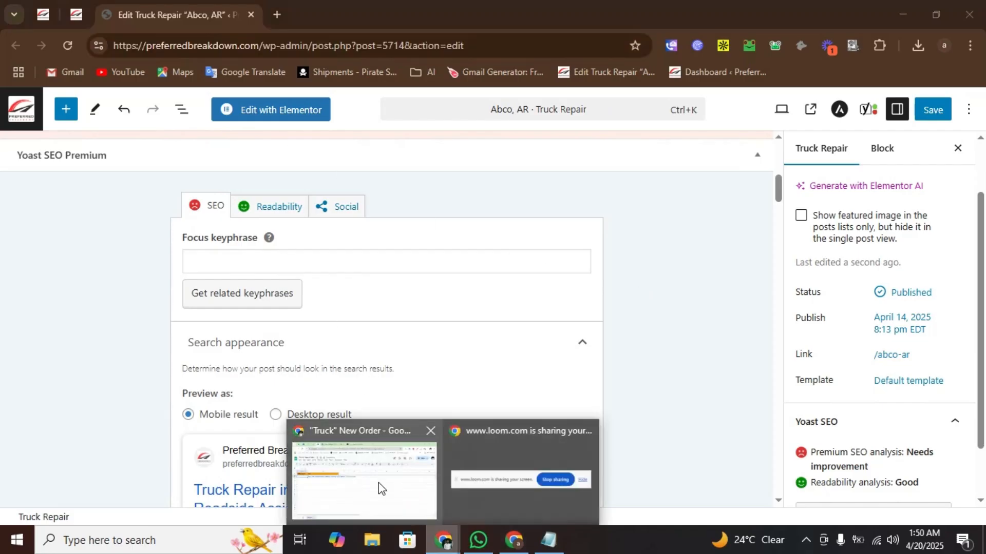